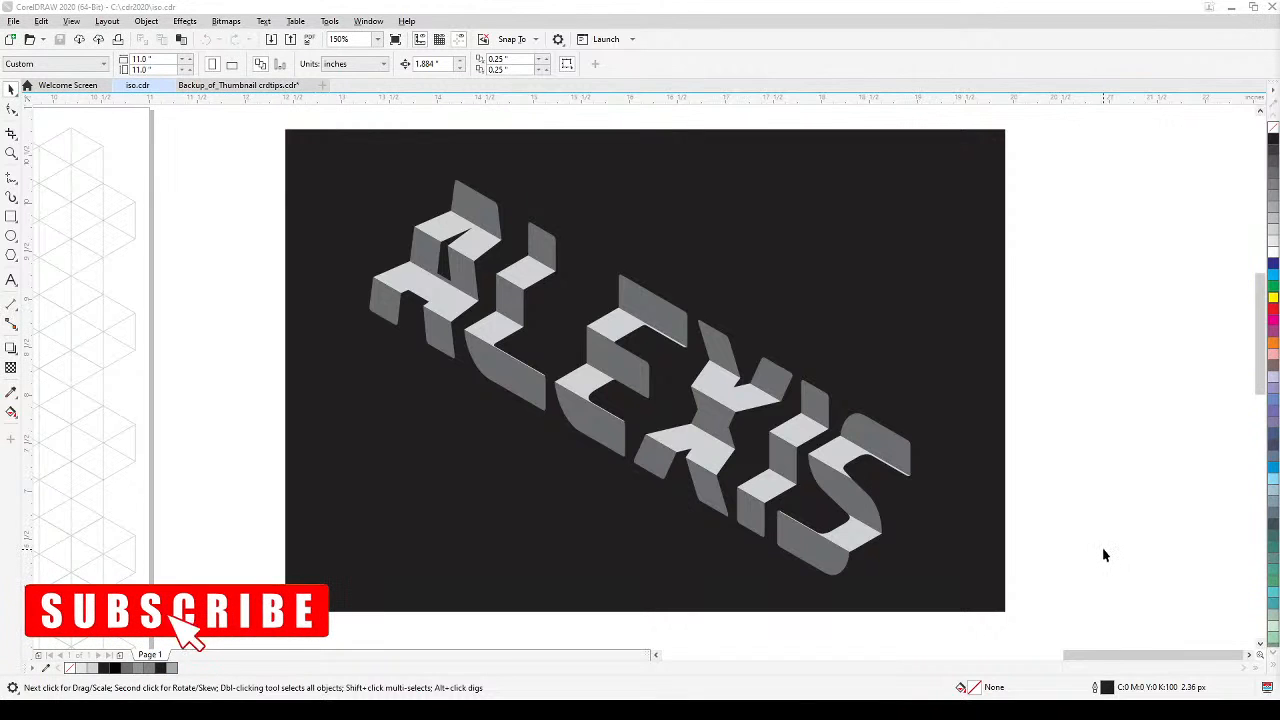
# - Examine the finished isometric ALEXIS lettering and the grid beside it
pyautogui.moveTo(1103, 549); pyautogui.dragTo(1092, 530)
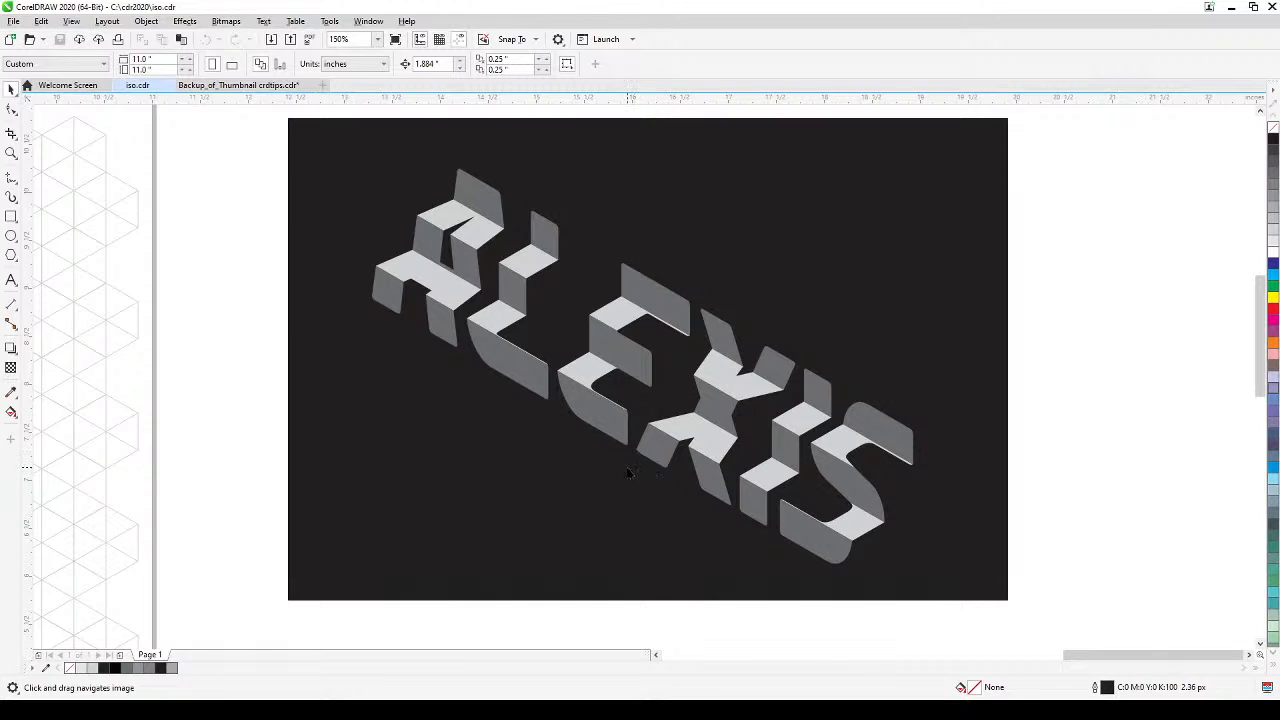
pyautogui.moveTo(600, 471); pyautogui.dragTo(714, 480)
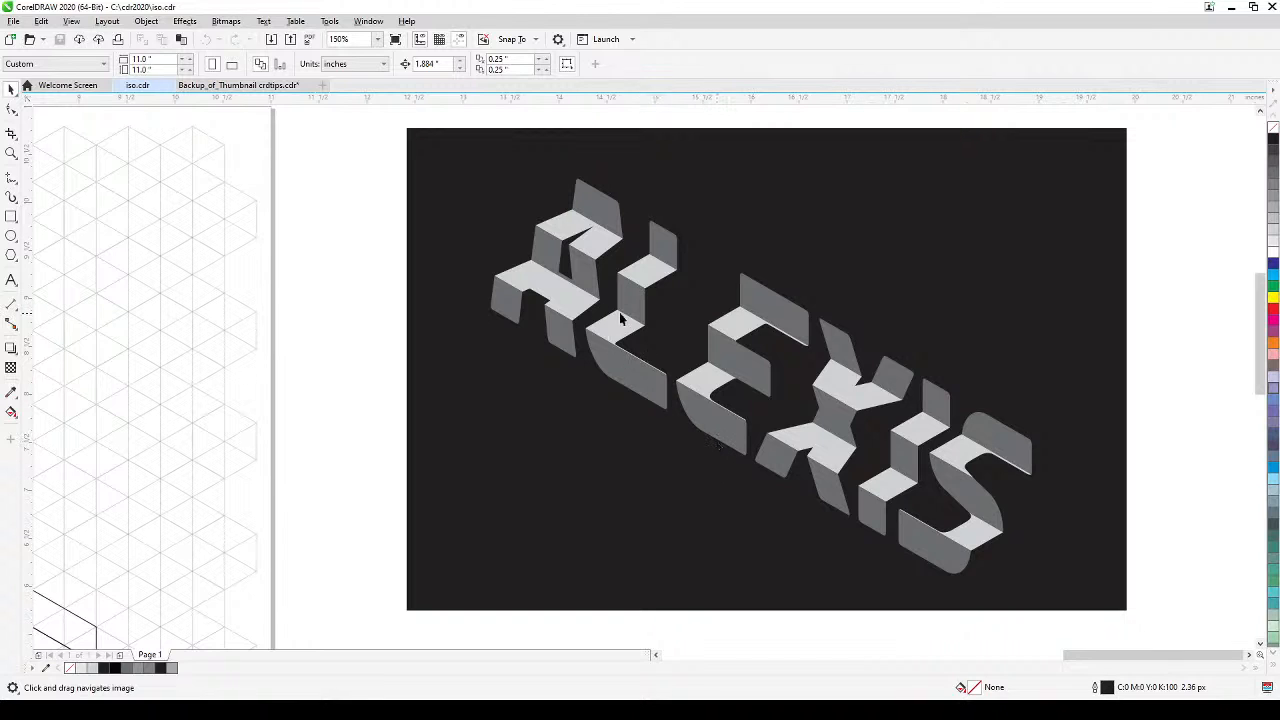
pyautogui.moveTo(603, 292); pyautogui.dragTo(670, 316)
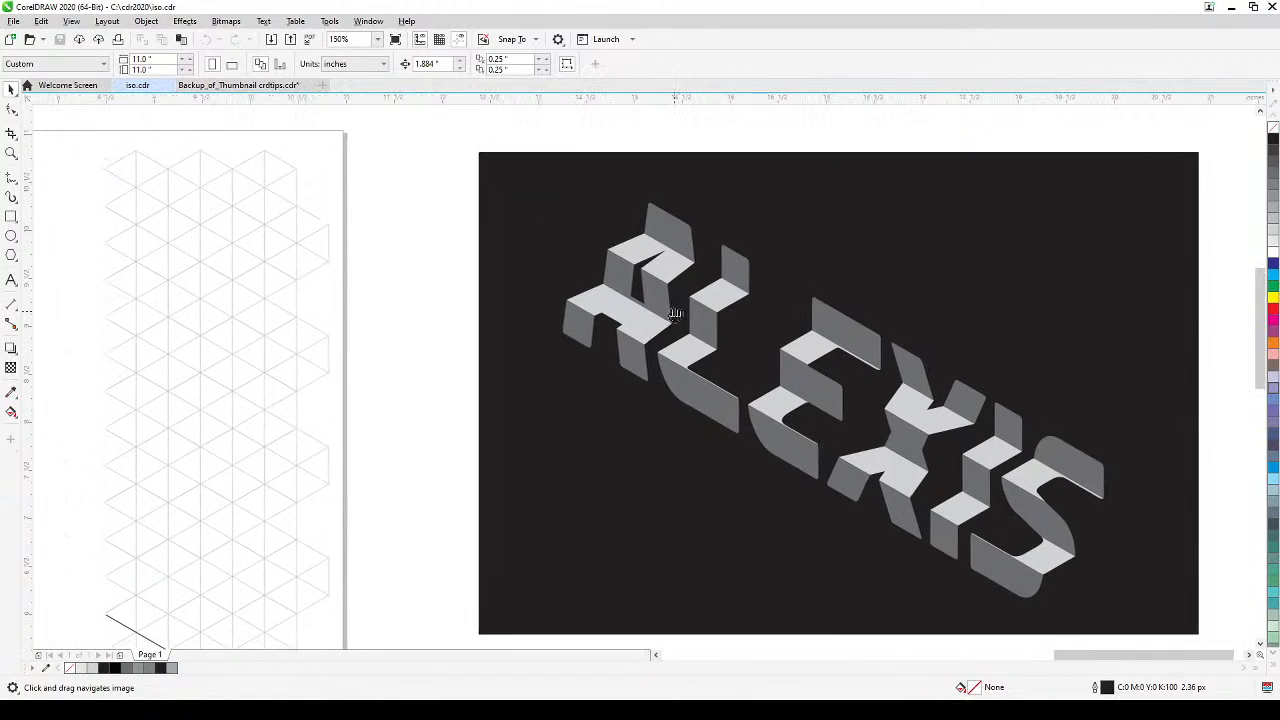
pyautogui.moveTo(712, 388); pyautogui.dragTo(634, 368)
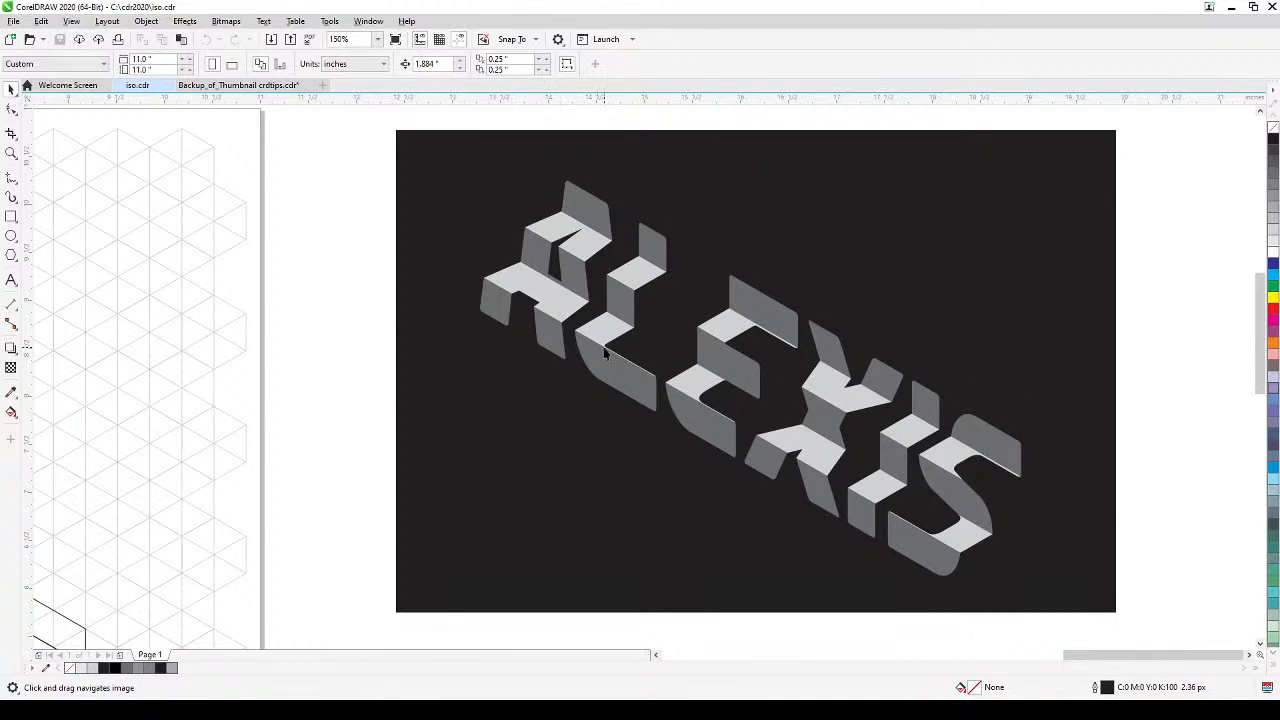
pyautogui.scroll(2, 604, 352)
pyautogui.scroll(-2, 612, 318)
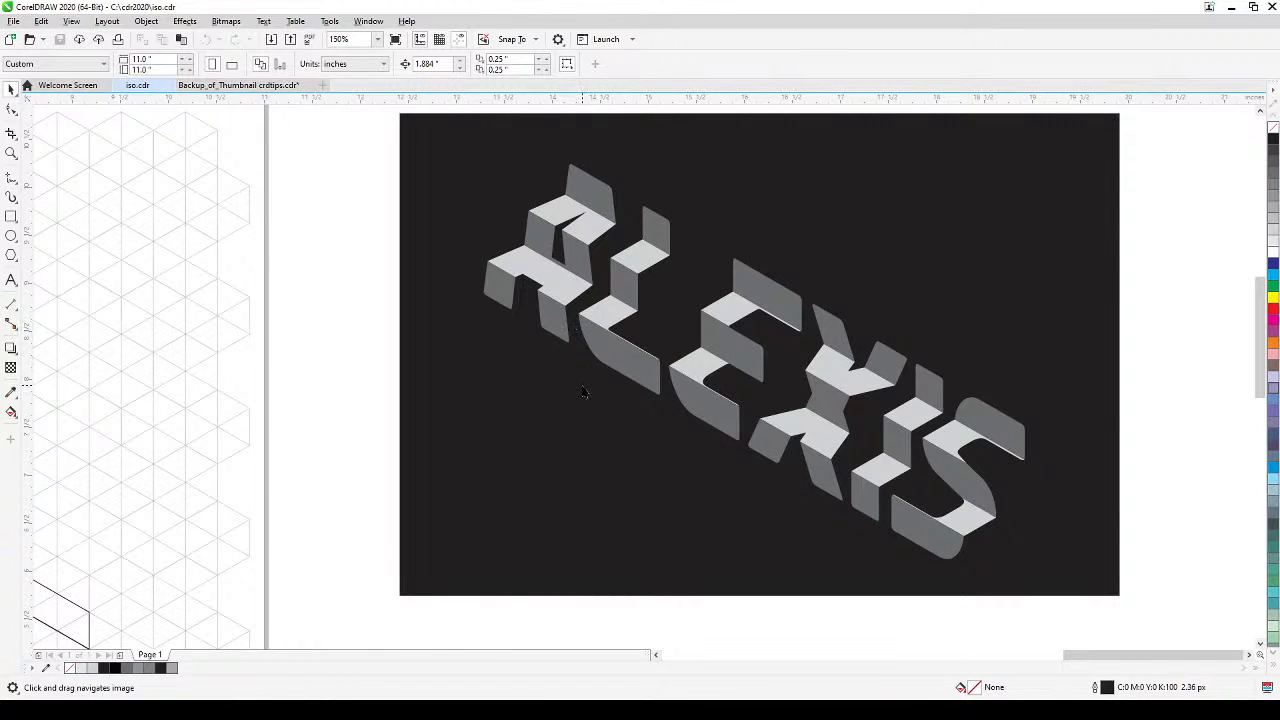
pyautogui.moveTo(528, 372); pyautogui.dragTo(824, 395)
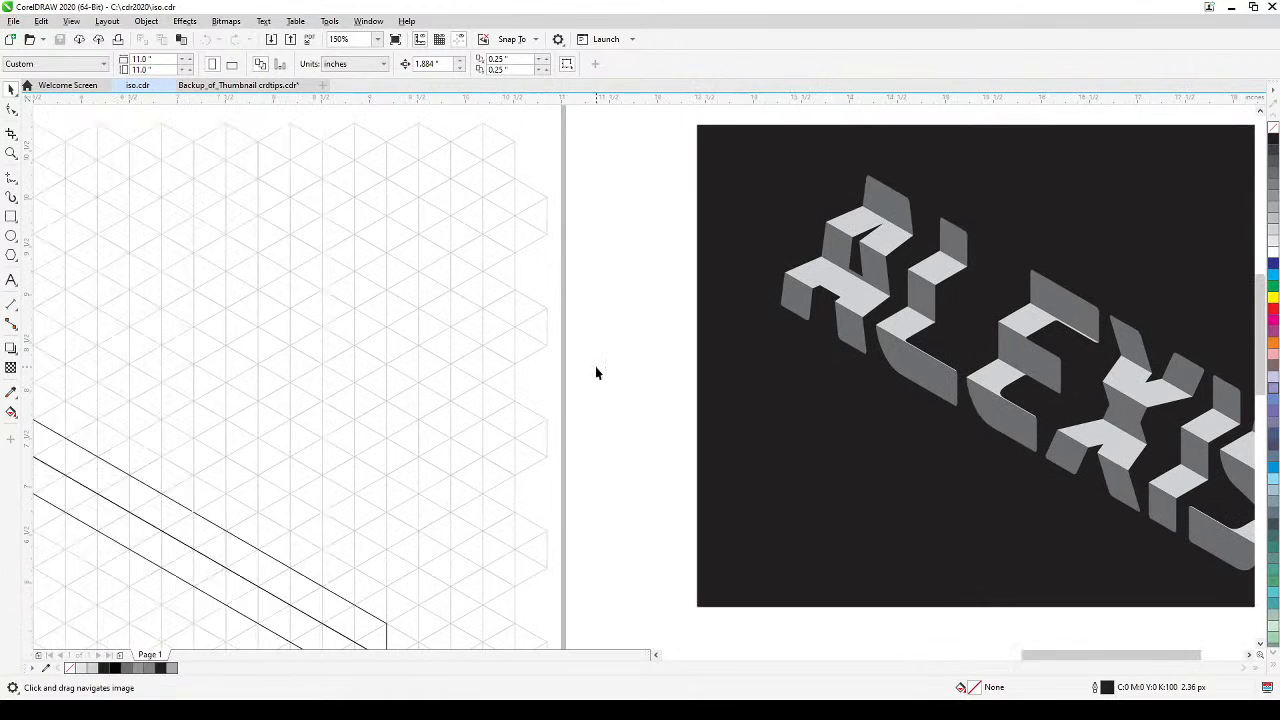
# - Delete the long folded isometric outline lying on the page's grid
pyautogui.scroll(-2, 595, 366)
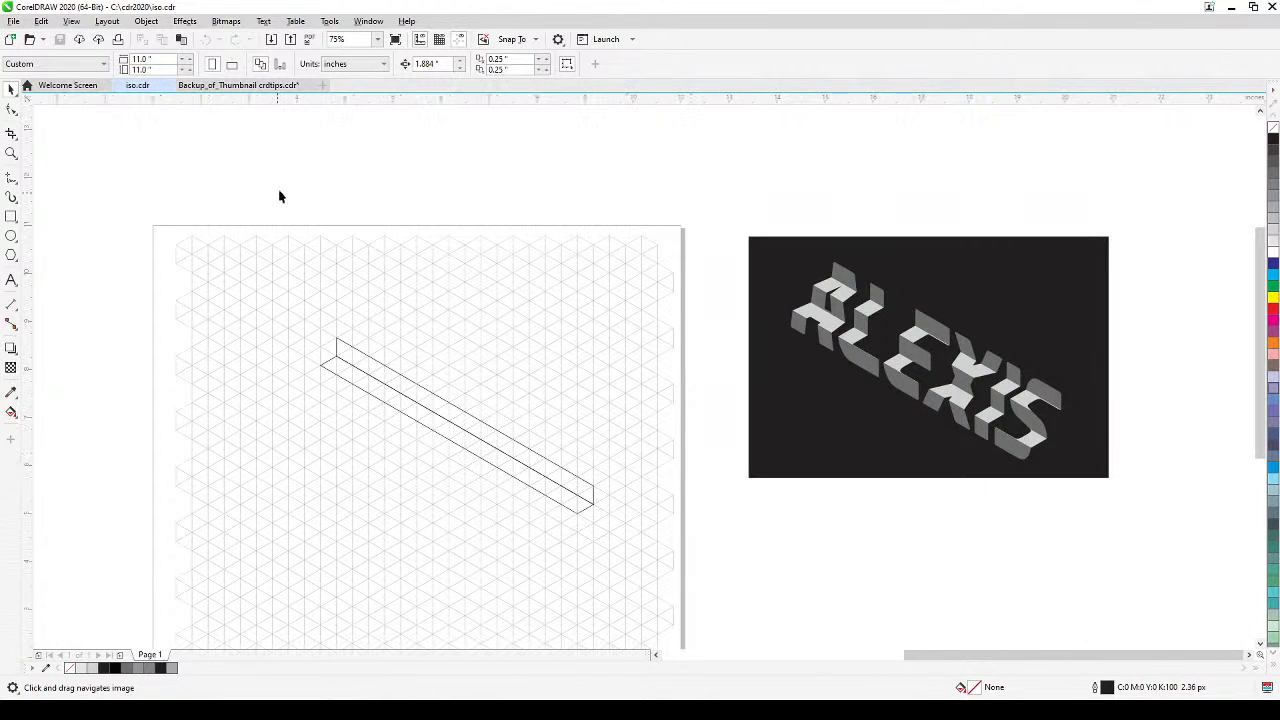
pyautogui.moveTo(280, 194); pyautogui.dragTo(762, 508)
pyautogui.press('Delete')
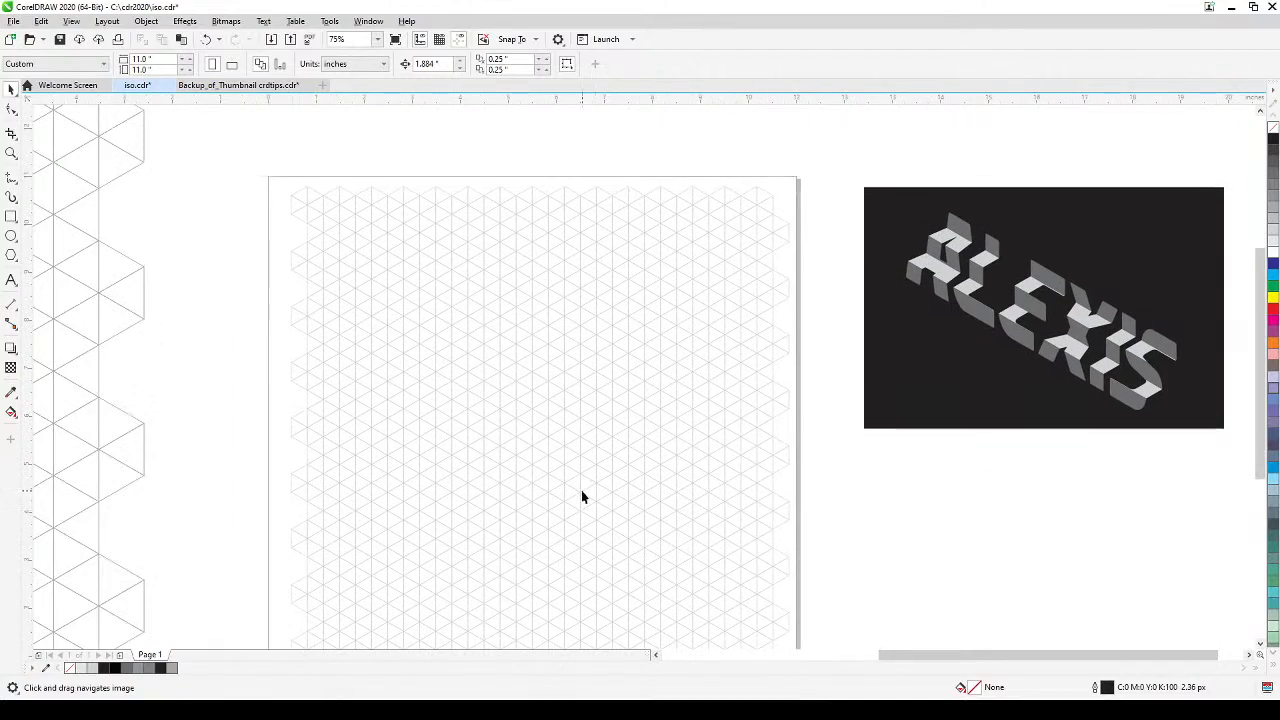
# - Delete the larger, darker isometric grid that stands outside the page
pyautogui.scroll(-2, 551, 509)
pyautogui.moveTo(551, 509); pyautogui.dragTo(752, 418)
pyautogui.scroll(2, 709, 397)
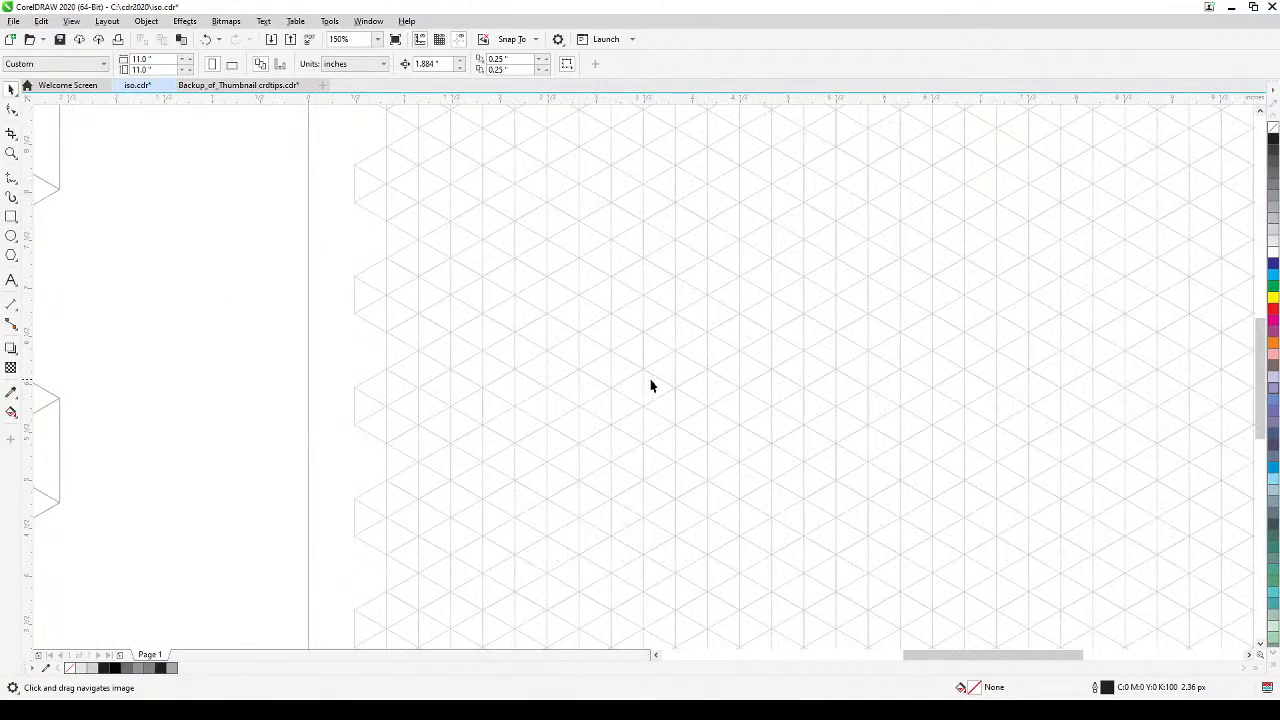
pyautogui.scroll(-3, 652, 381)
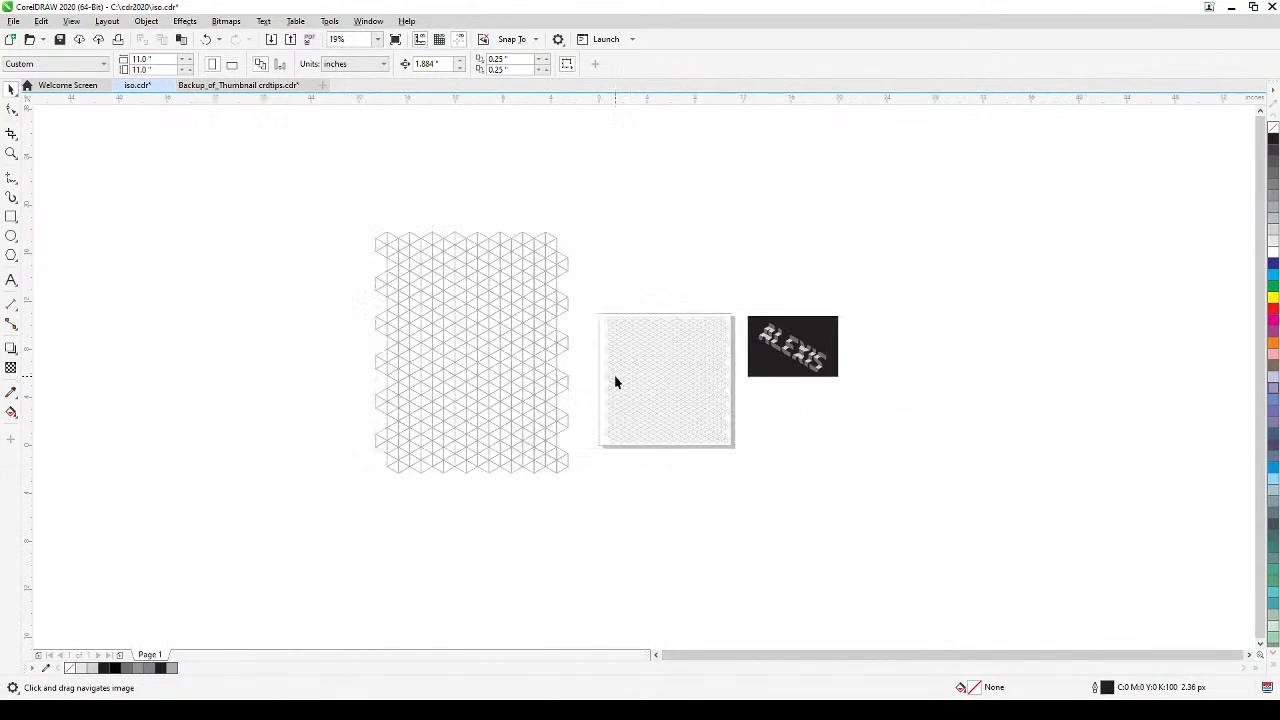
pyautogui.moveTo(363, 213); pyautogui.dragTo(595, 507)
pyautogui.press('Delete')
pyautogui.scroll(4, 654, 421)
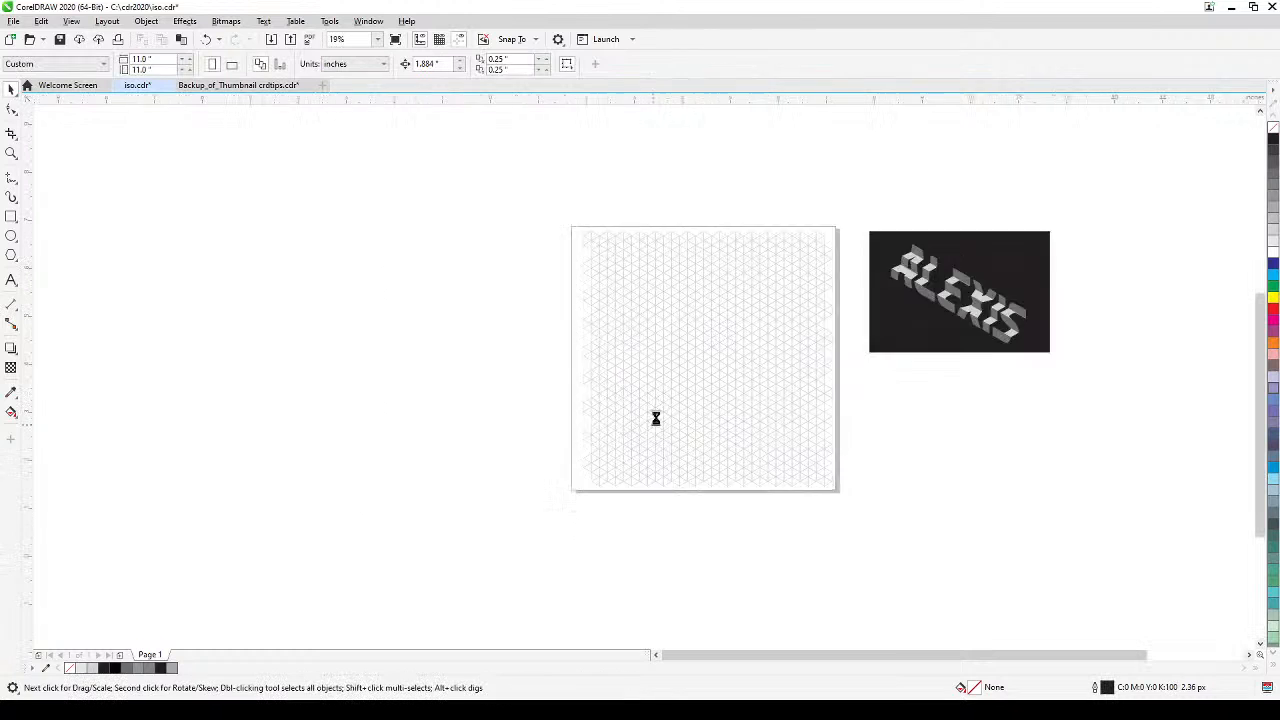
# - Move the remaining isometric grid horizontally off the page into the empty area on its left side, and deselect it
pyautogui.moveTo(793, 347); pyautogui.dragTo(571, 451)
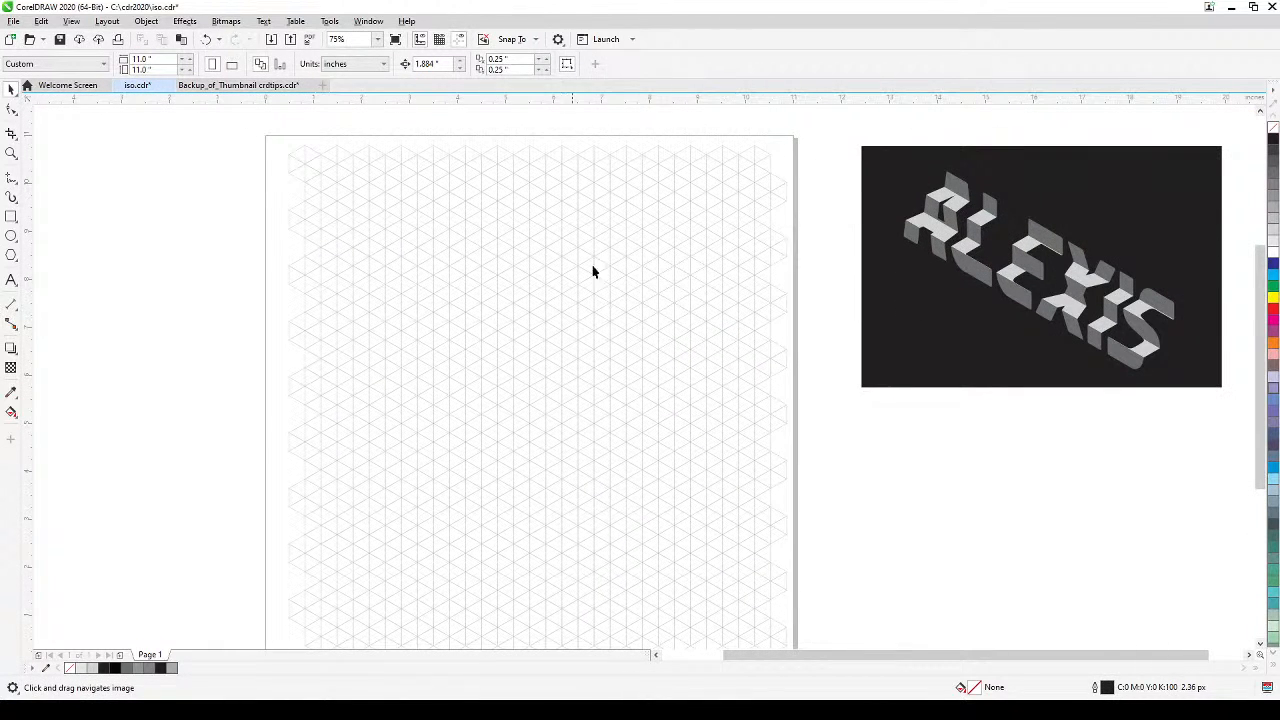
pyautogui.scroll(-1, 714, 367)
pyautogui.moveTo(693, 392); pyautogui.dragTo(710, 384)
pyautogui.scroll(1, 671, 399)
pyautogui.scroll(-1, 671, 404)
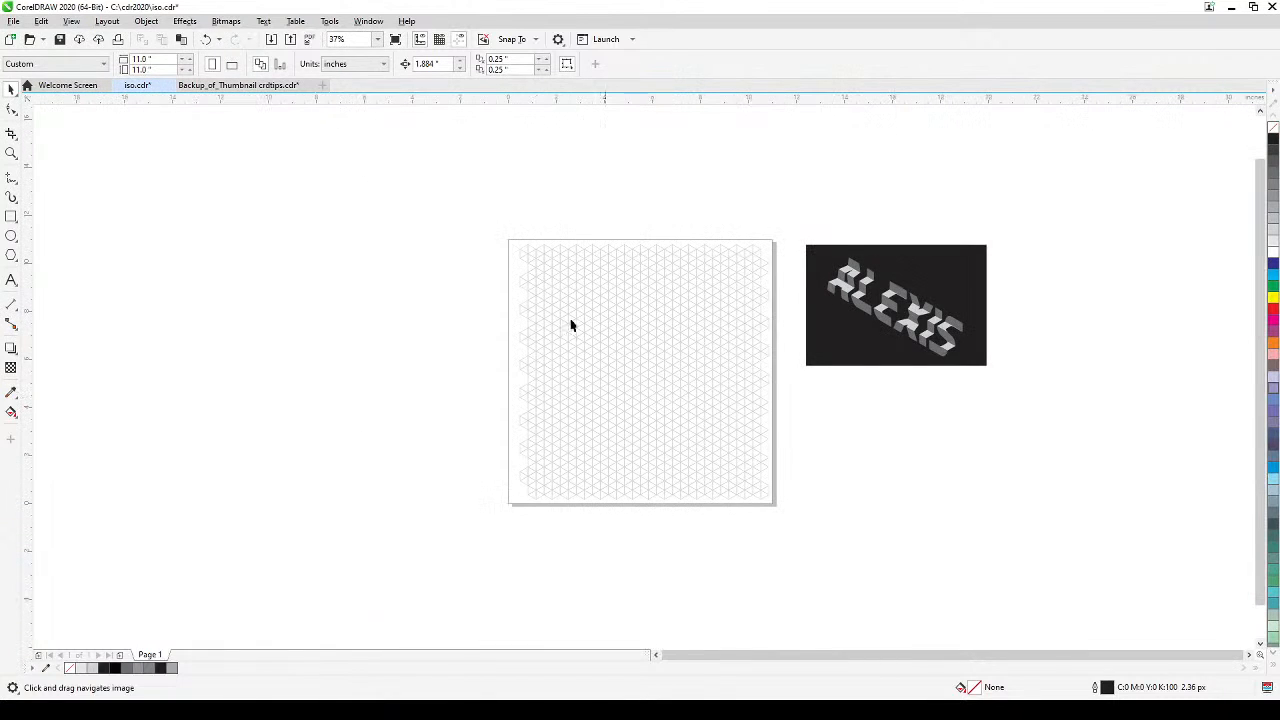
pyautogui.moveTo(764, 549); pyautogui.dragTo(782, 544)
pyautogui.moveTo(713, 437); pyautogui.dragTo(314, 437)
pyautogui.click(420, 337)
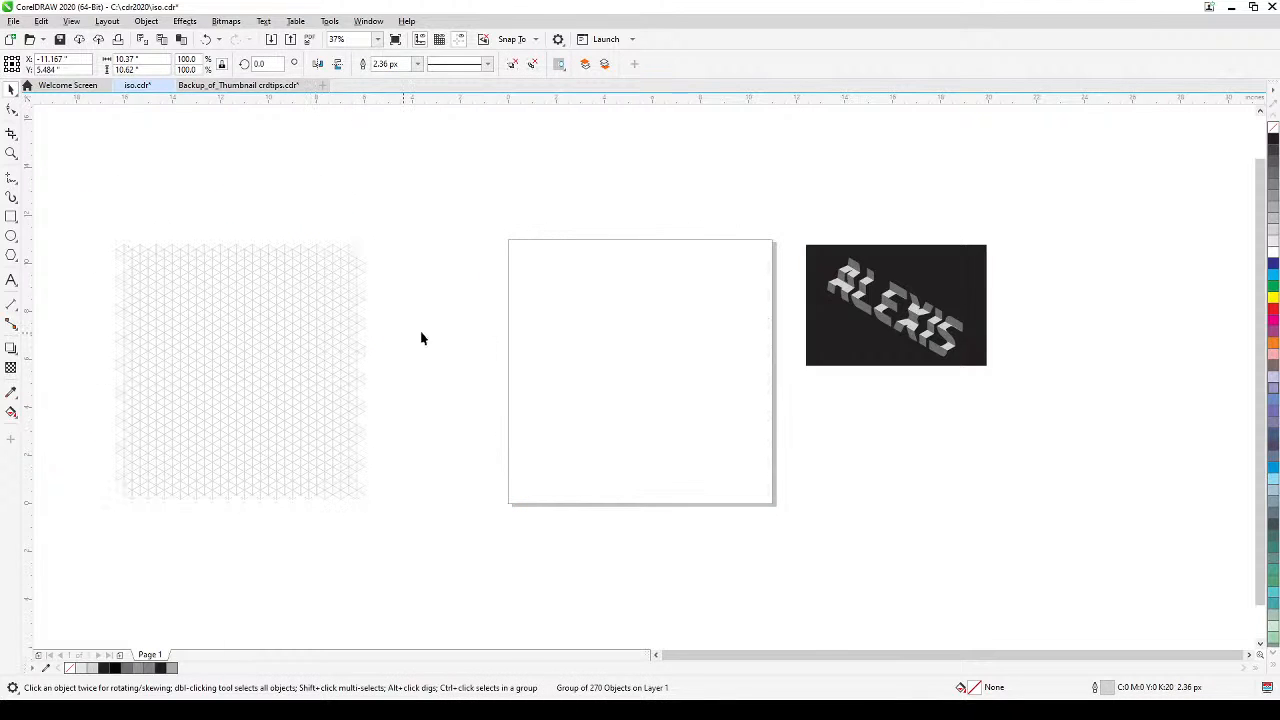
# - Draw a regular six-sided polygon about 1.86 in wide and 2.15 in tall on the empty page
pyautogui.scroll(1, 598, 351)
pyautogui.scroll(1, 656, 349)
pyautogui.moveTo(656, 350)
pyautogui.mouseDown()
pyautogui.moveTo(609, 320)
pyautogui.moveTo(631, 348)
pyautogui.mouseUp()
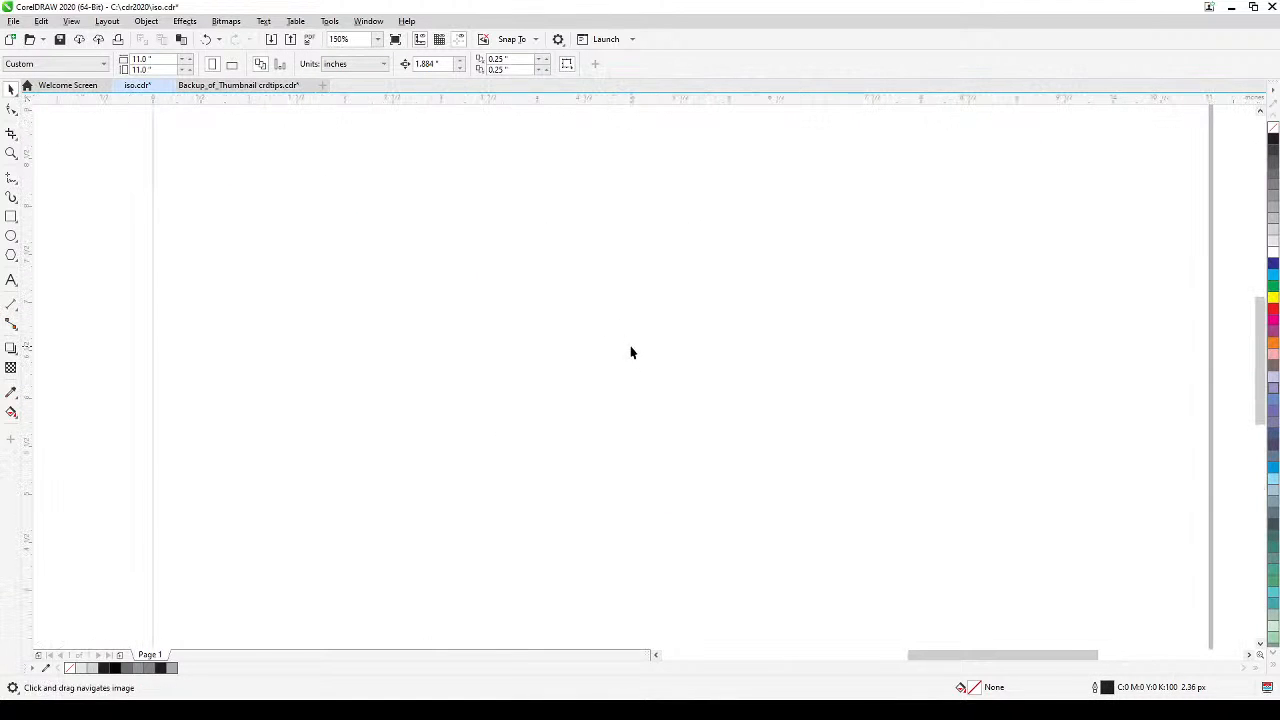
pyautogui.moveTo(465, 311); pyautogui.dragTo(466, 341)
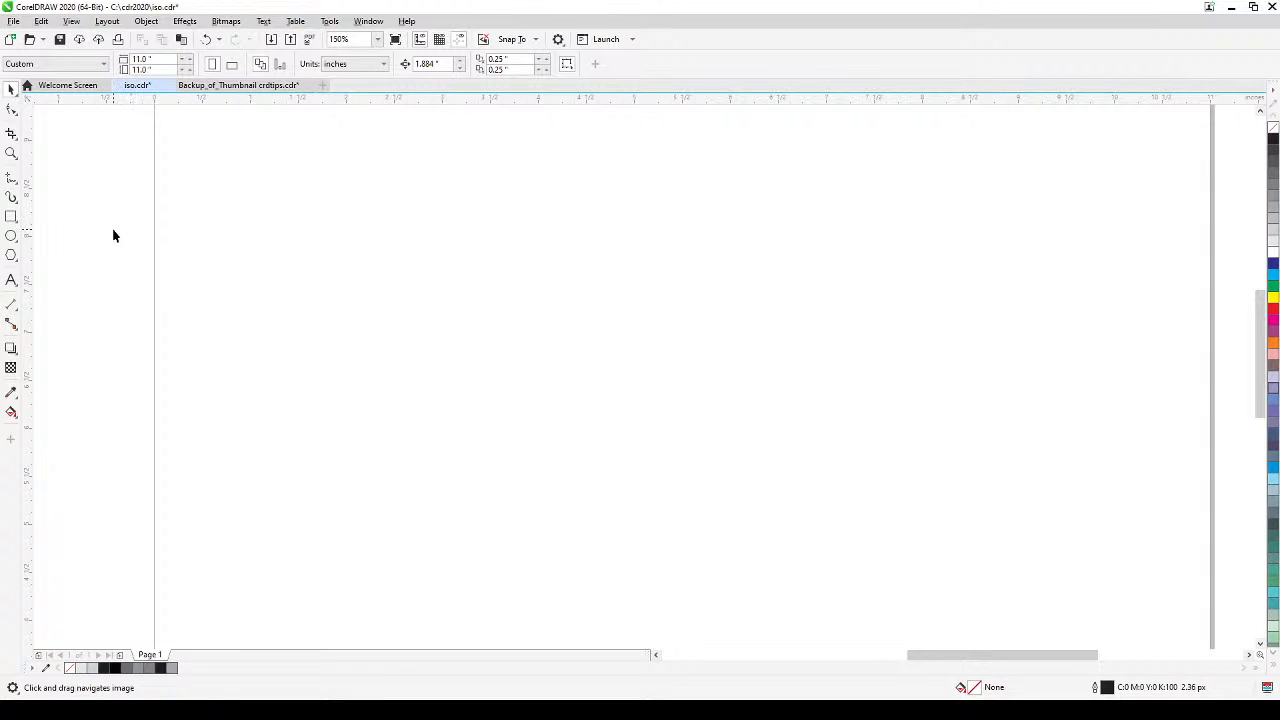
pyautogui.moveTo(87, 255); pyautogui.dragTo(114, 246)
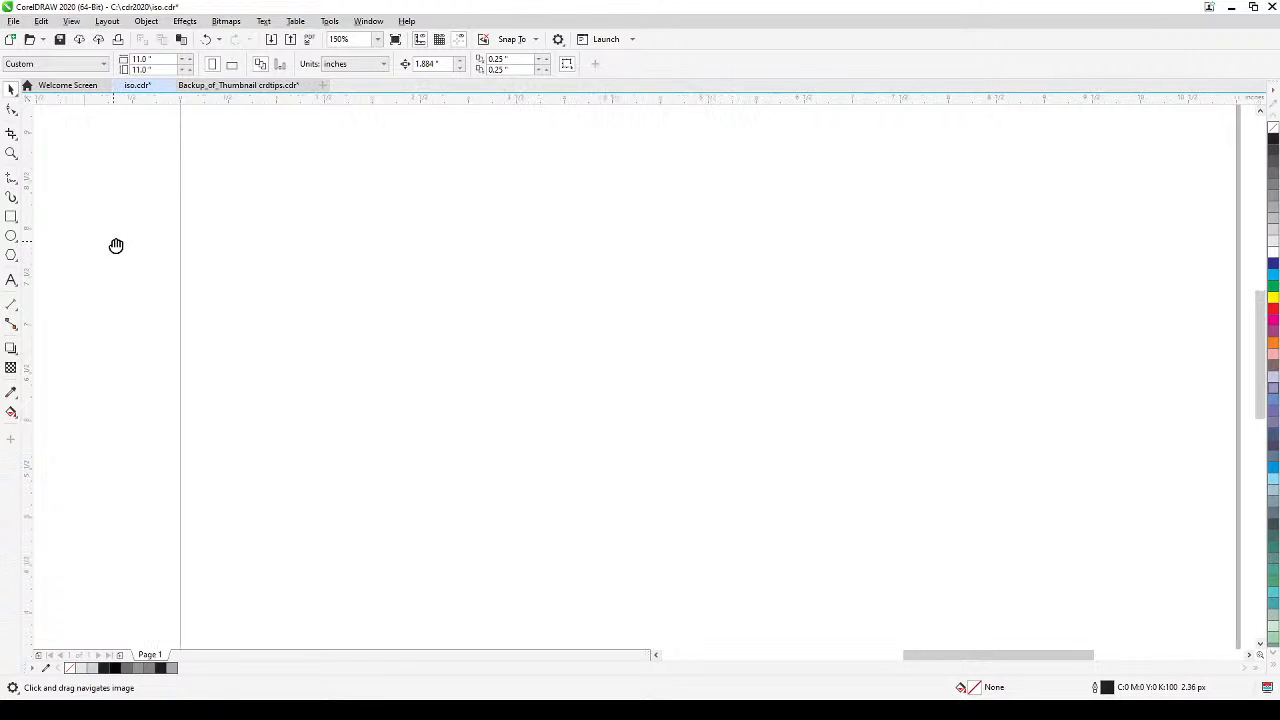
pyautogui.click(13, 257)
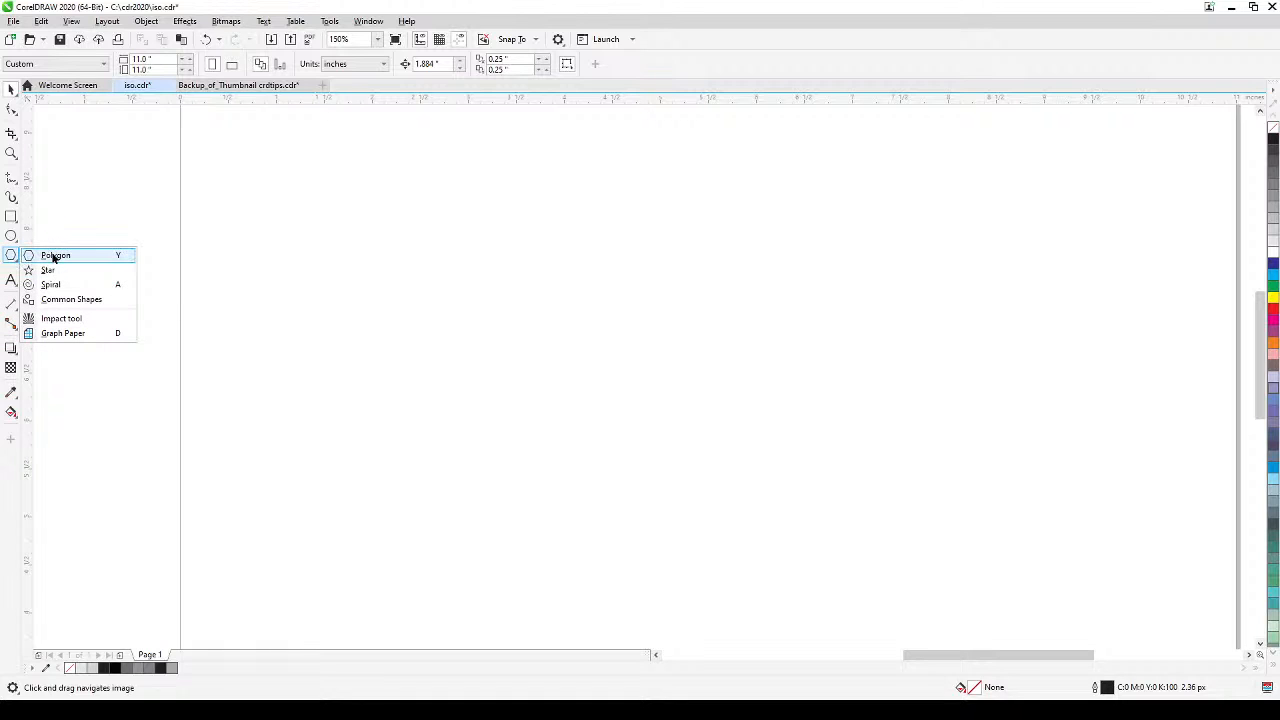
pyautogui.click(55, 256)
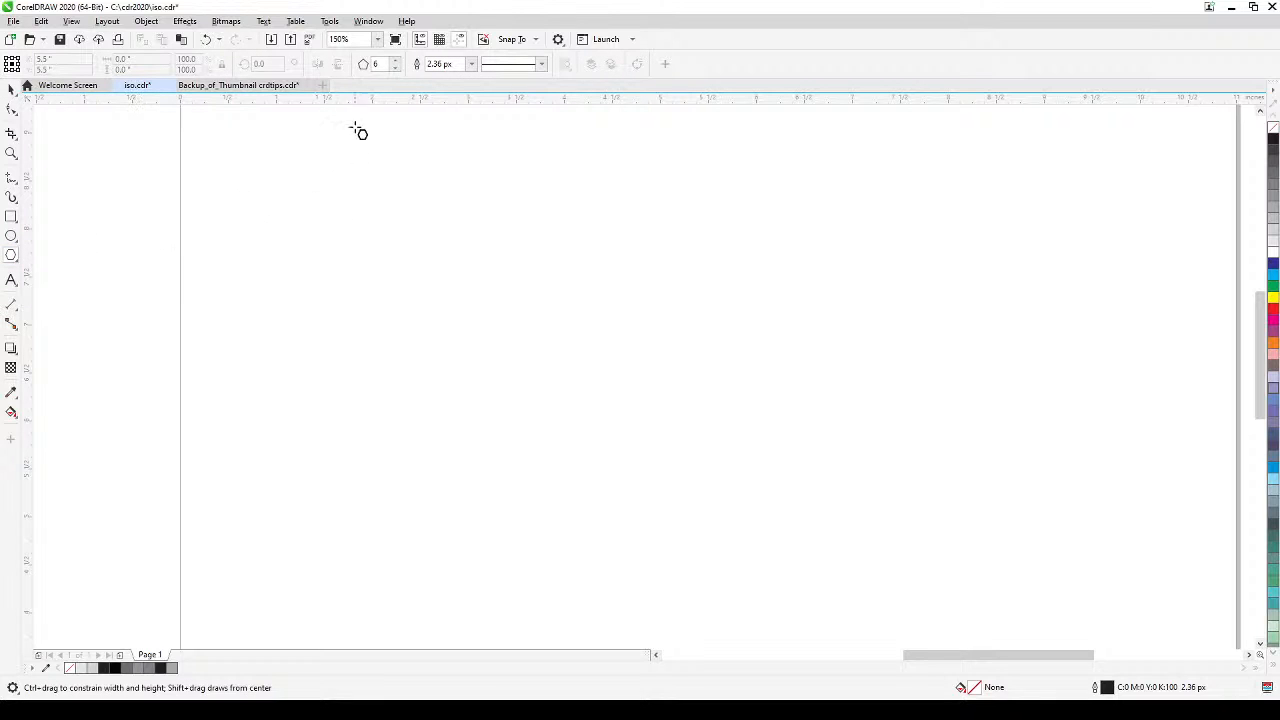
pyautogui.click(395, 61)
pyautogui.click(395, 68)
pyautogui.moveTo(404, 202); pyautogui.dragTo(429, 226)
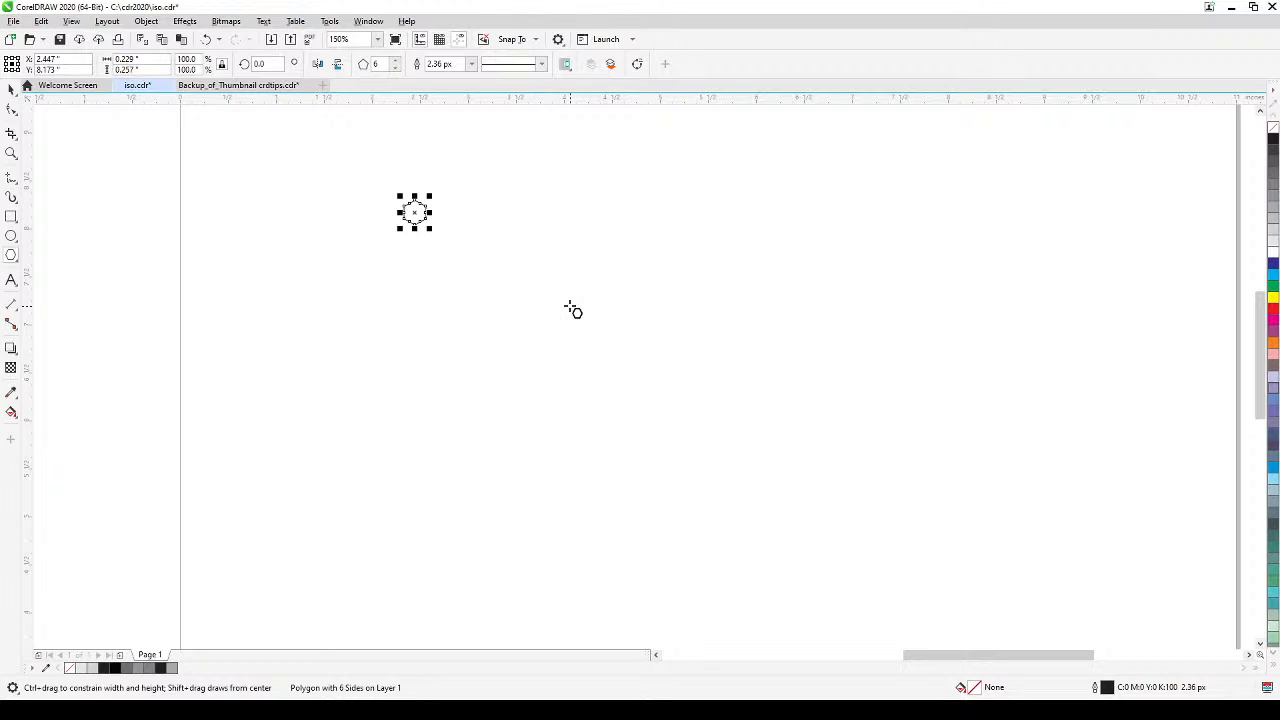
pyautogui.hotkey('ctrl', 'z')
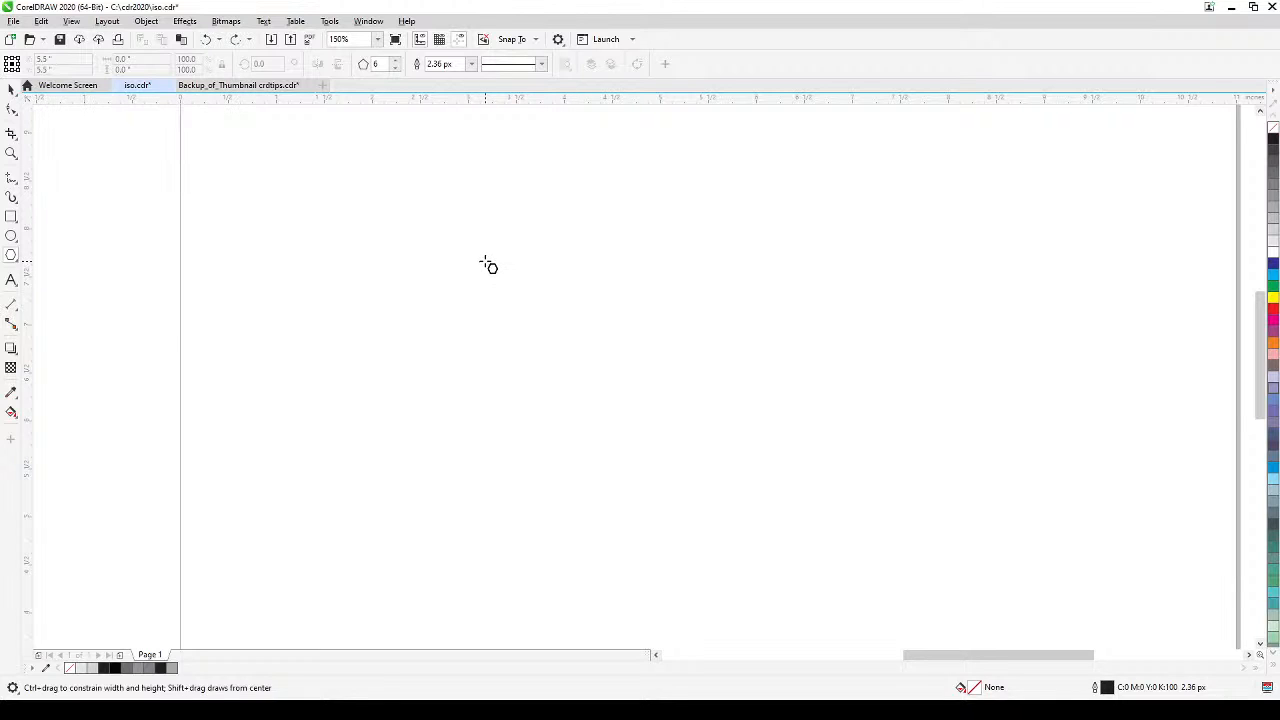
pyautogui.moveTo(485, 263); pyautogui.dragTo(669, 472)
pyautogui.press('ctrl')
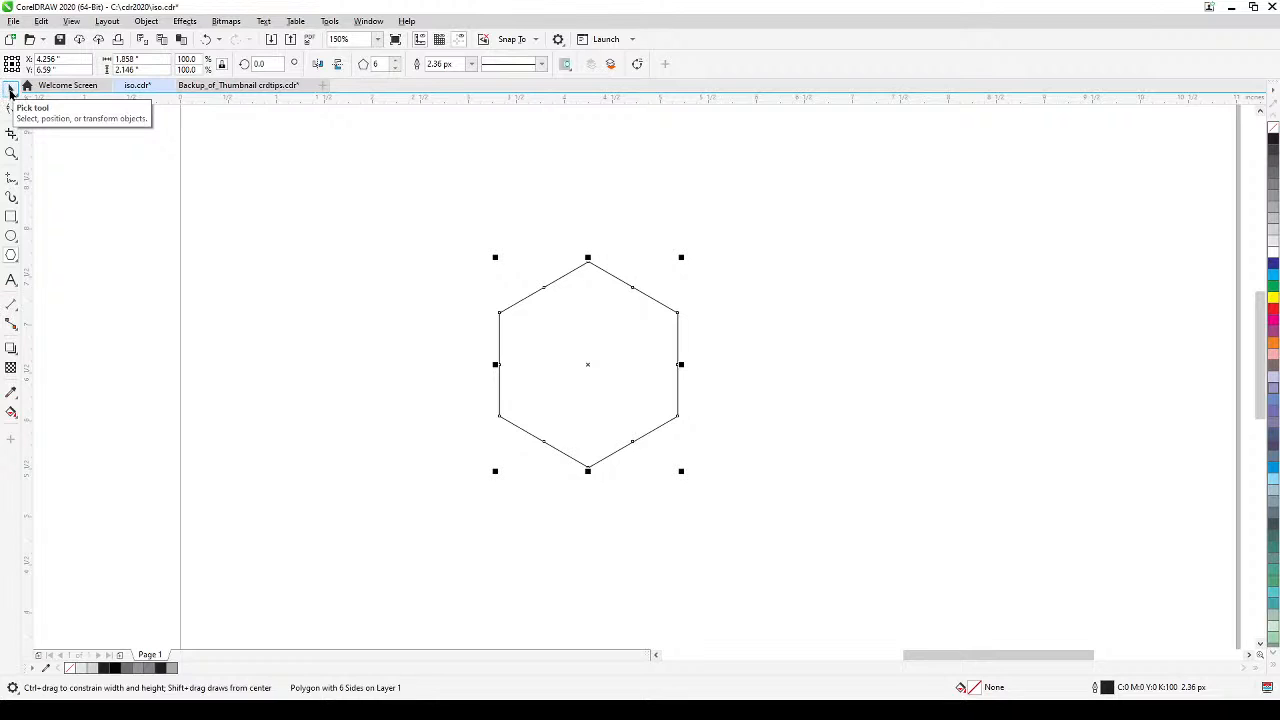
# - Move the hexagon to about X 3.44 in, Y 6.55 in and duplicate it in place
pyautogui.click(10, 90)
pyautogui.click(494, 494)
pyautogui.moveTo(549, 409); pyautogui.dragTo(474, 421)
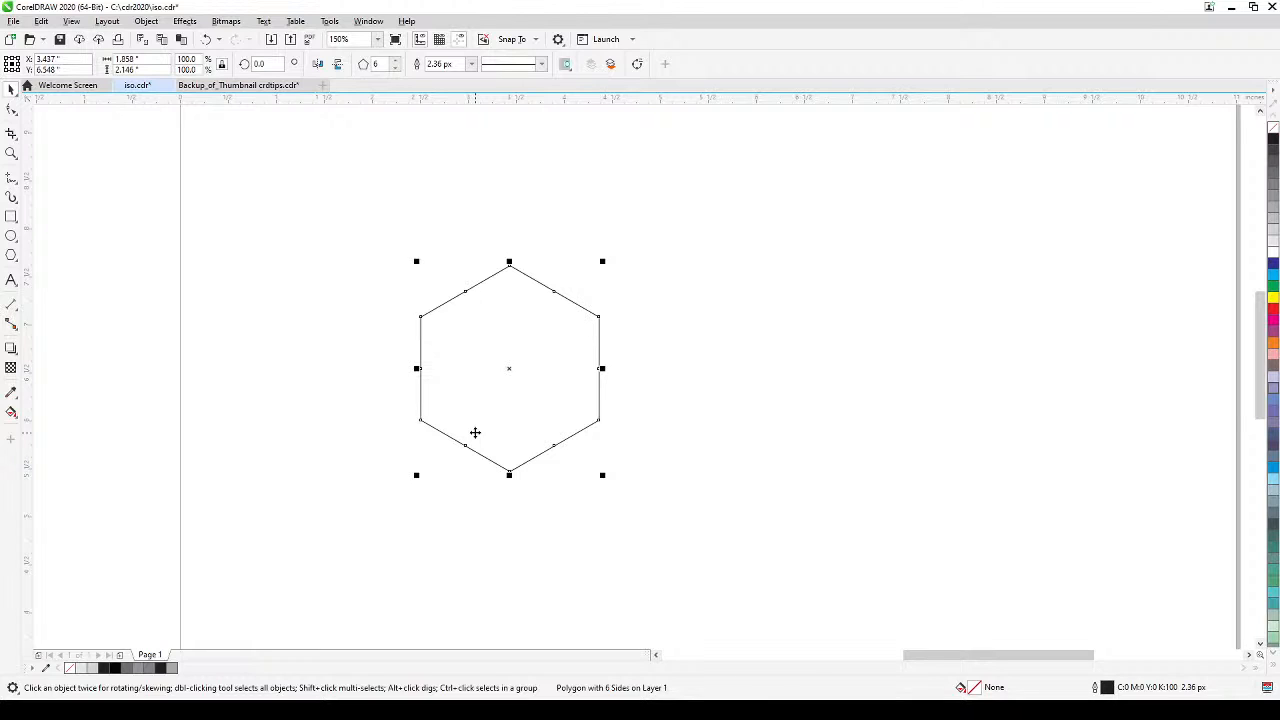
pyautogui.press('KP_Add')
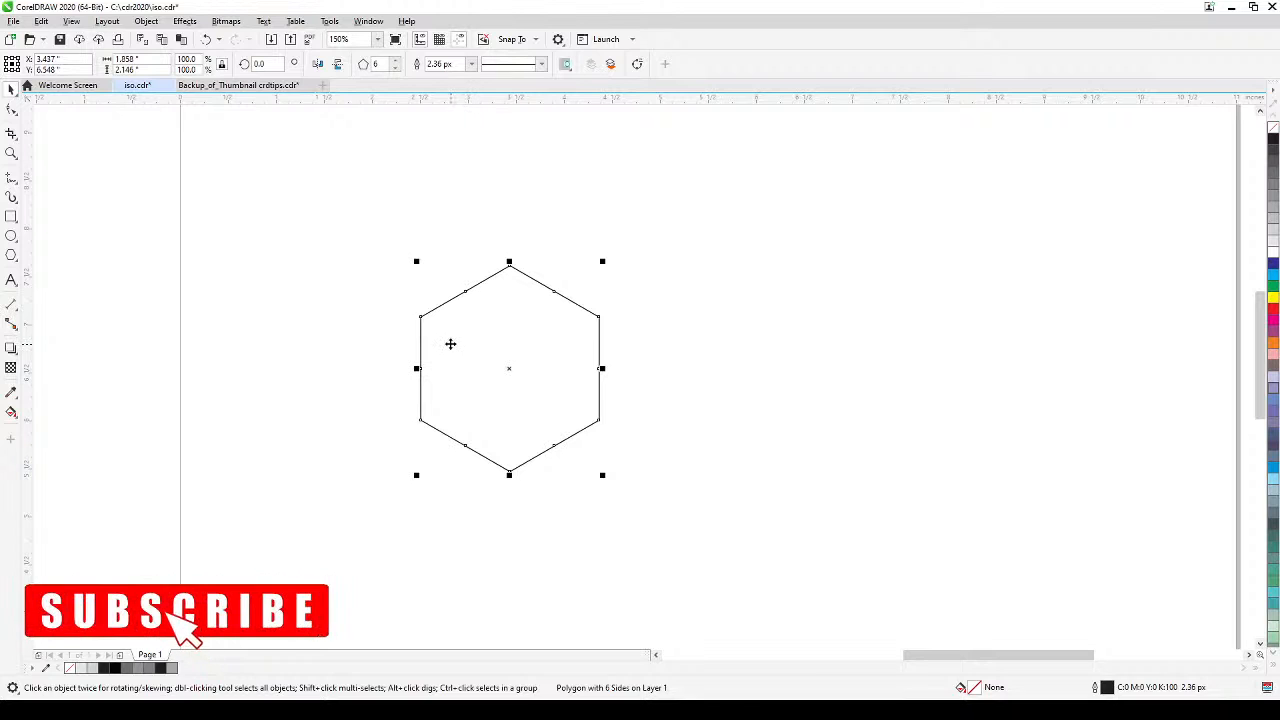
pyautogui.click(402, 341)
pyautogui.click(471, 311)
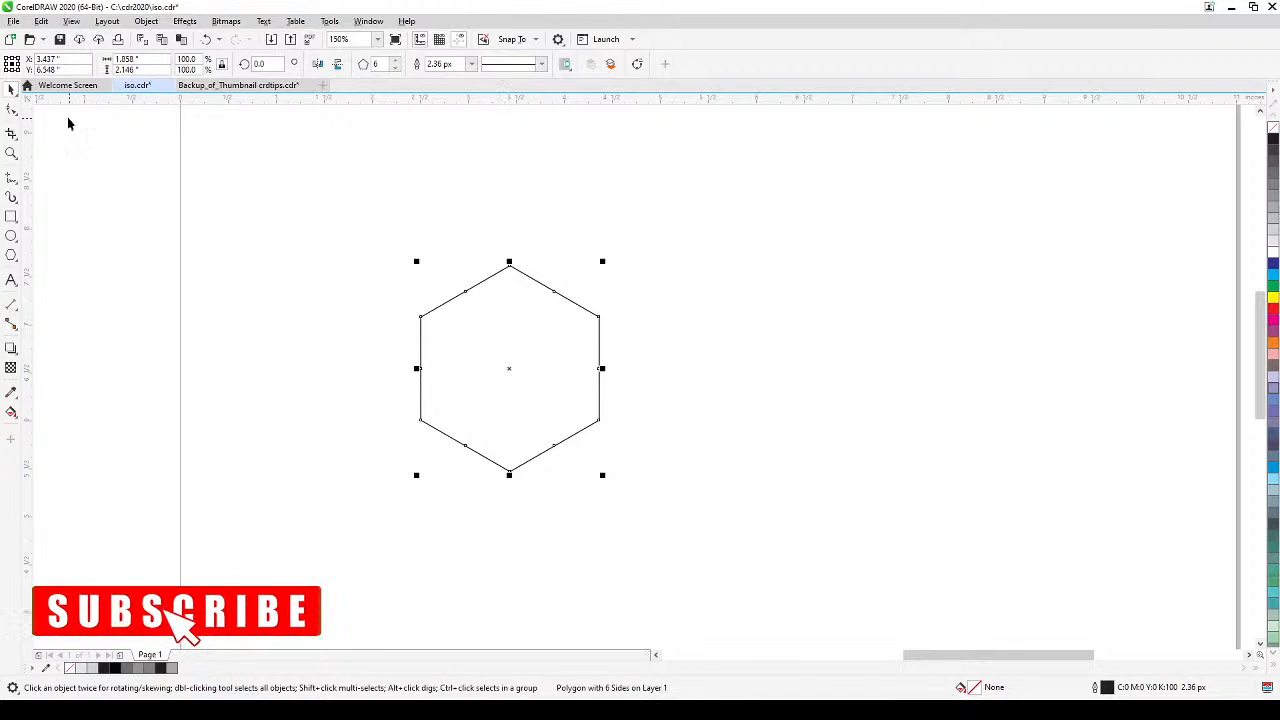
# - Try to reshape the duplicate hexagon into a star by pulling its left mid-side node toward the centre, and undo it
pyautogui.click(12, 110)
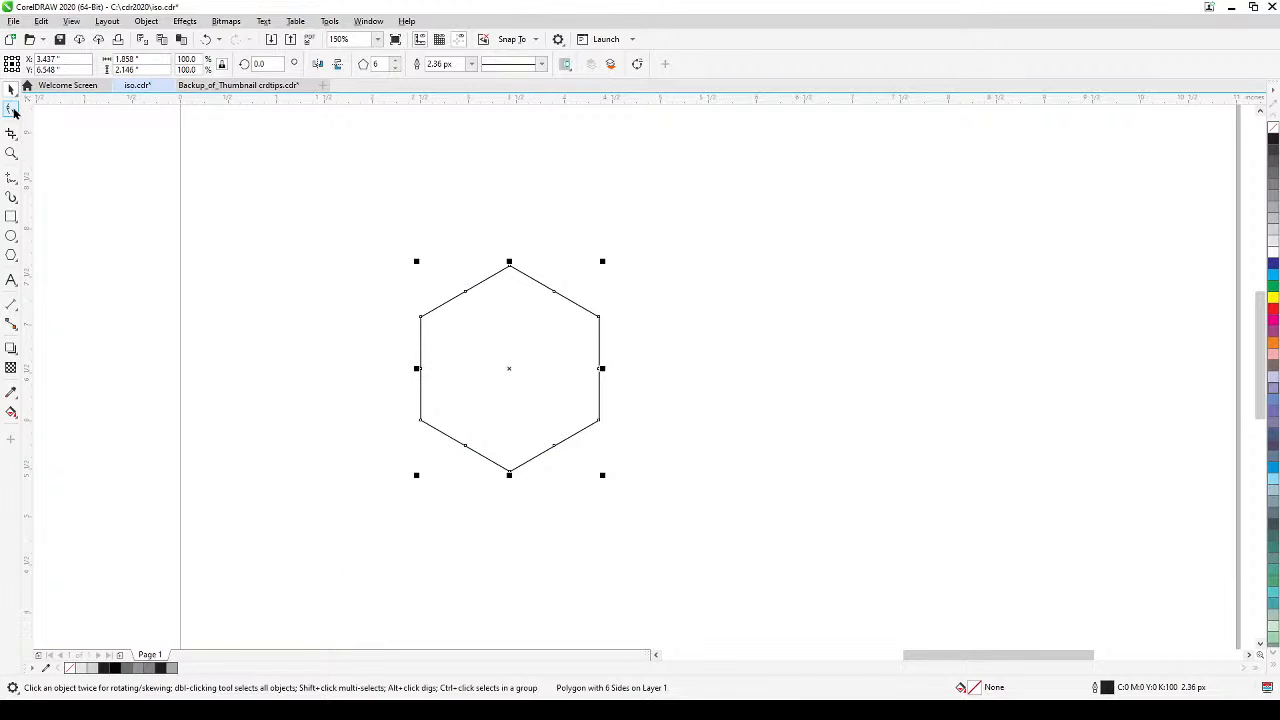
pyautogui.click(421, 371)
pyautogui.moveTo(421, 372); pyautogui.dragTo(494, 358)
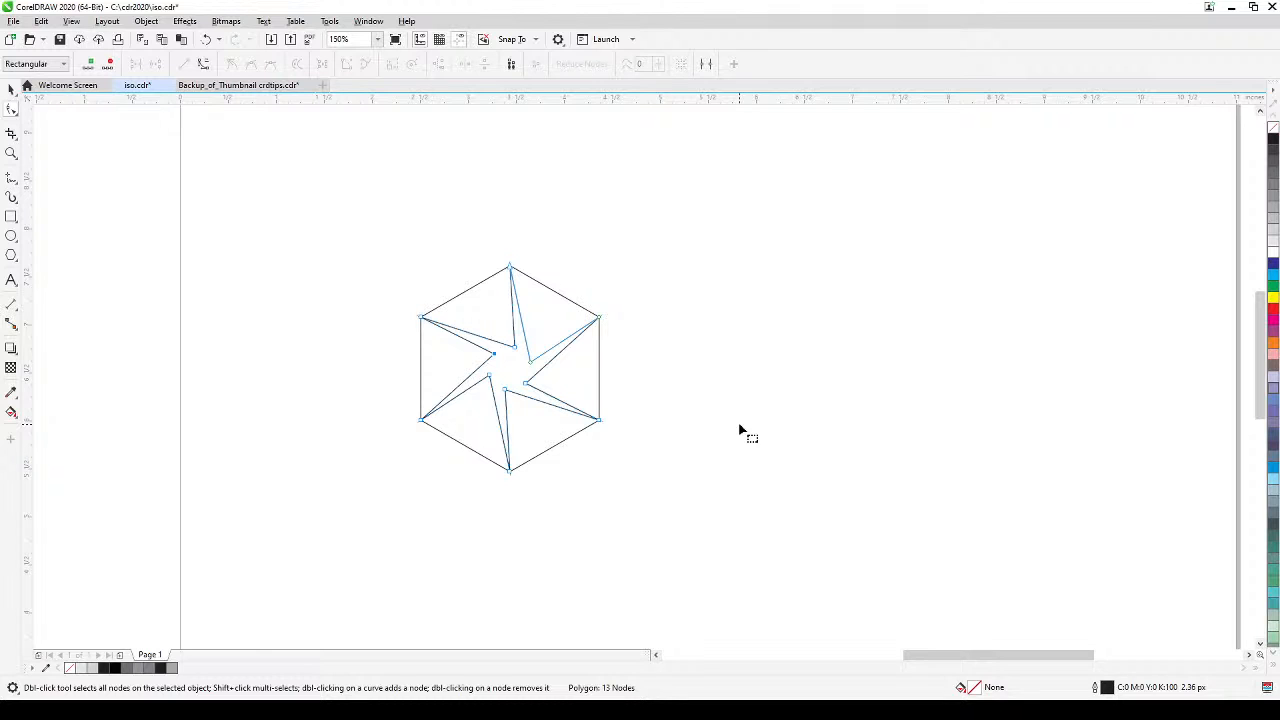
pyautogui.hotkey('ctrl', 'z')
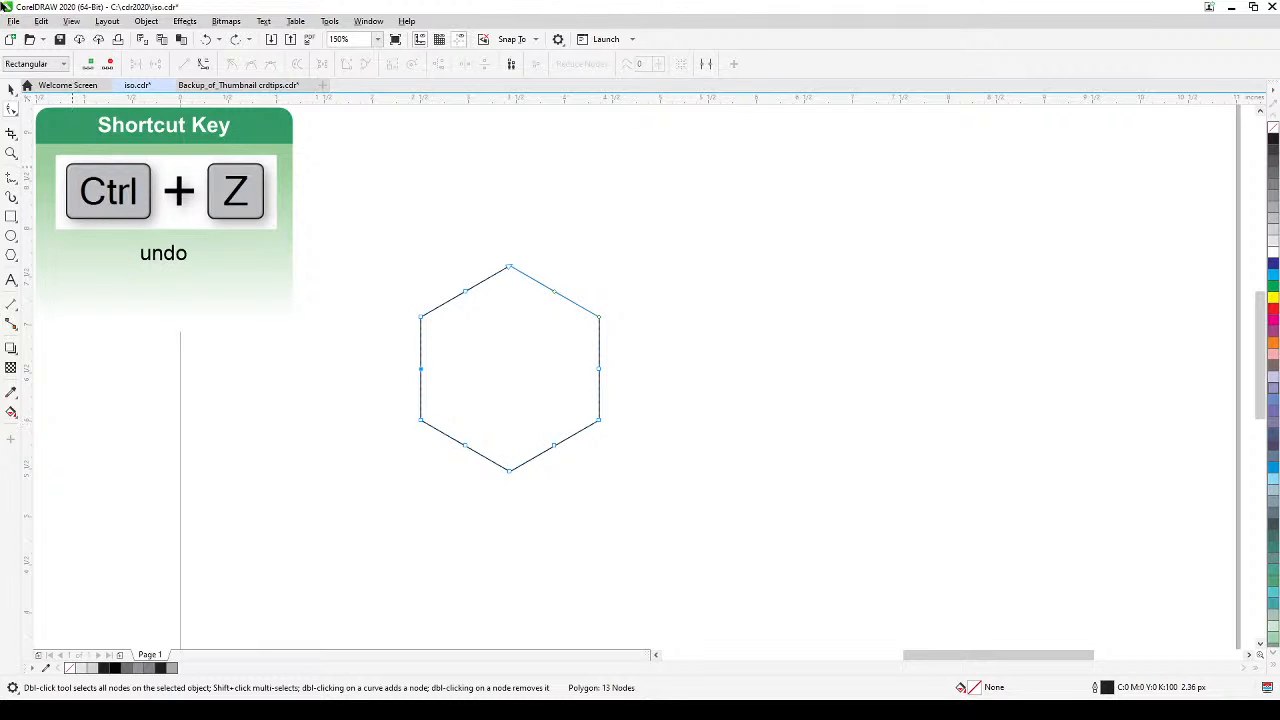
pyautogui.click(11, 89)
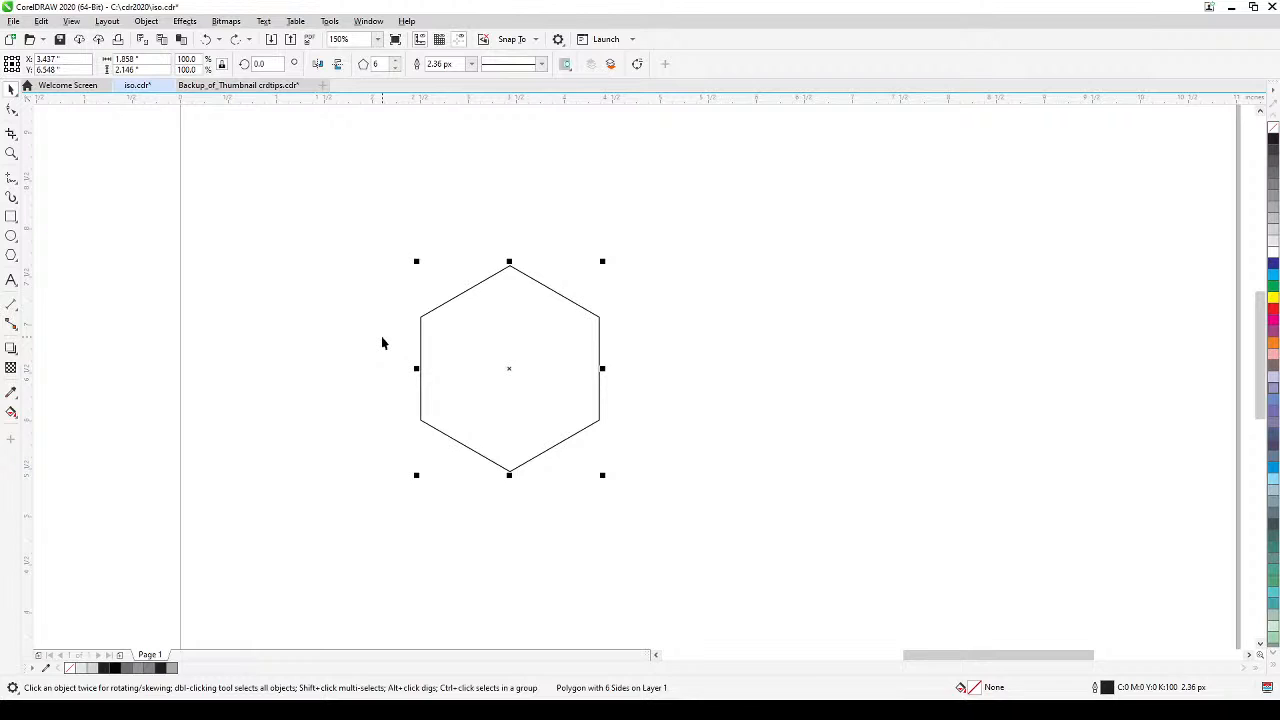
# - Turn on snapping to objects and check the Snap To options
pyautogui.hotkey('alt', 'z')
pyautogui.click(73, 22)
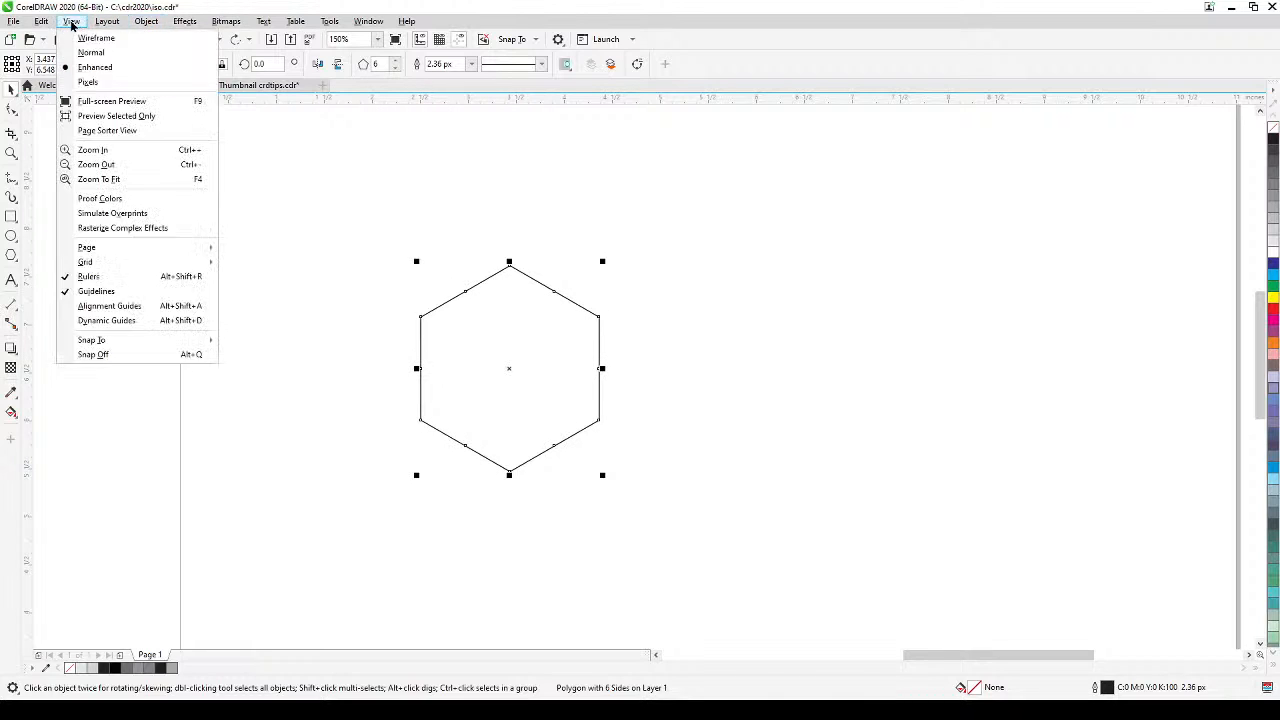
pyautogui.moveTo(89, 345)
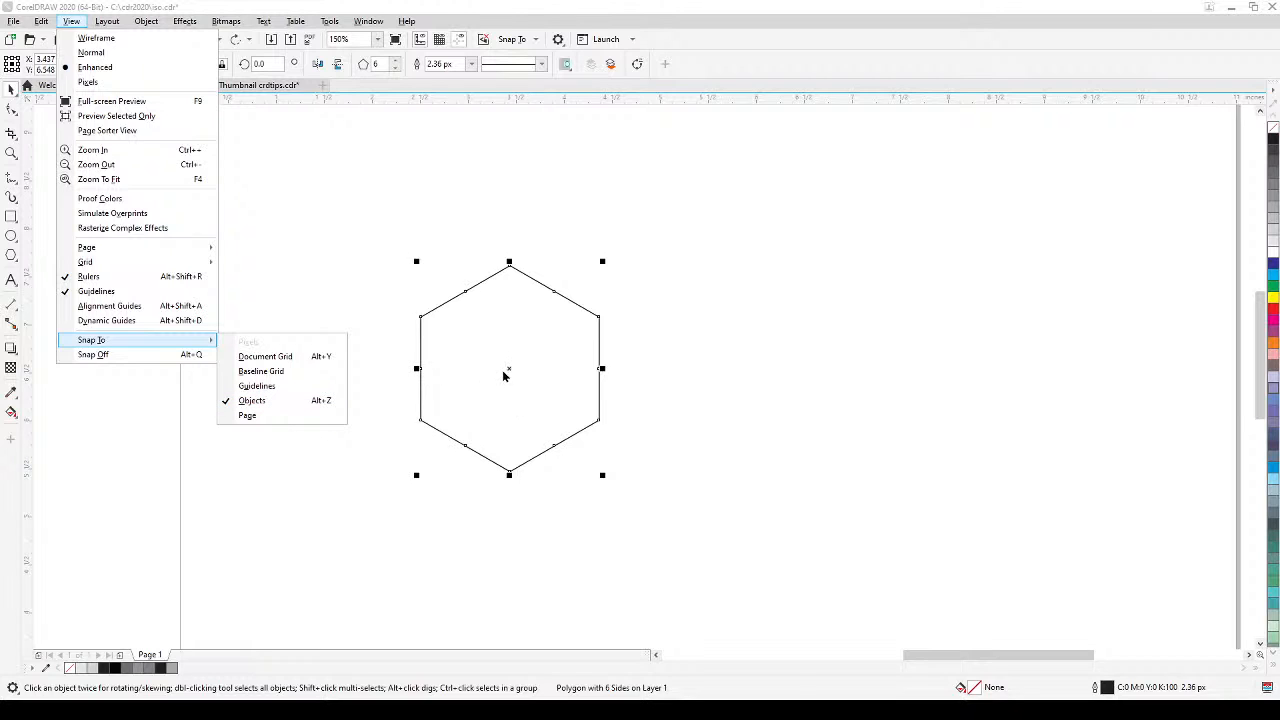
pyautogui.click(333, 286)
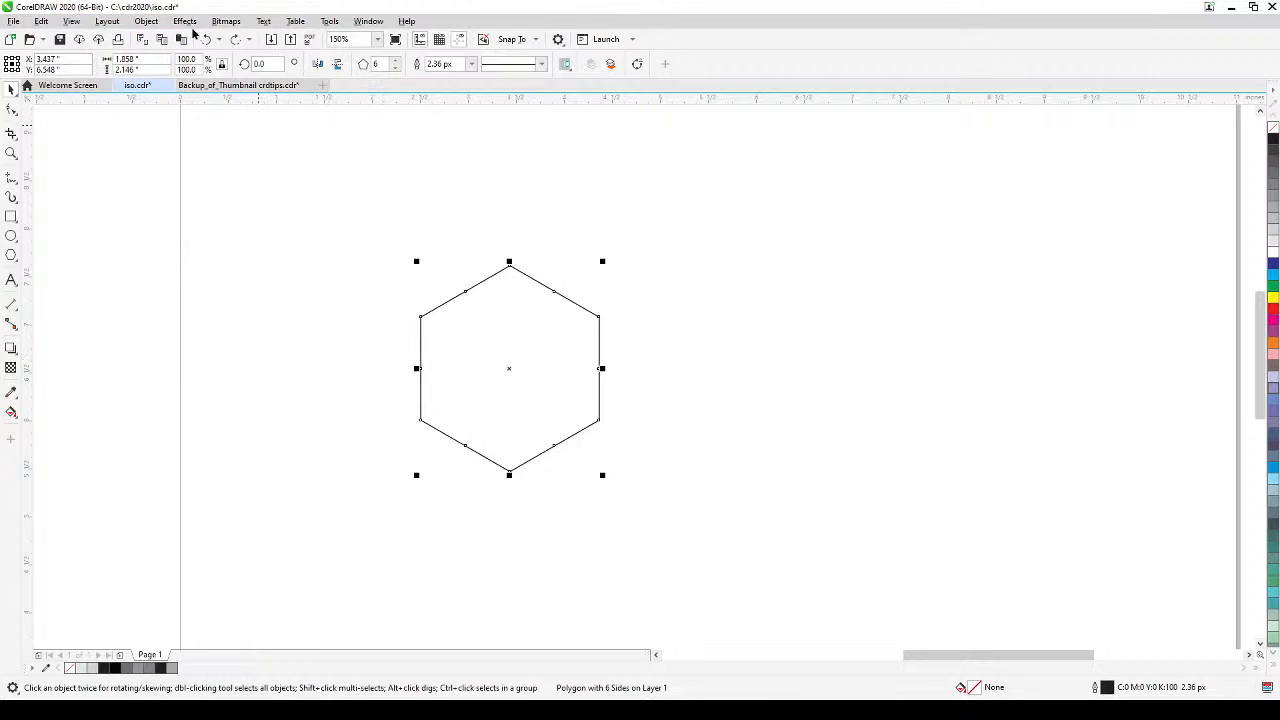
pyautogui.click(148, 23)
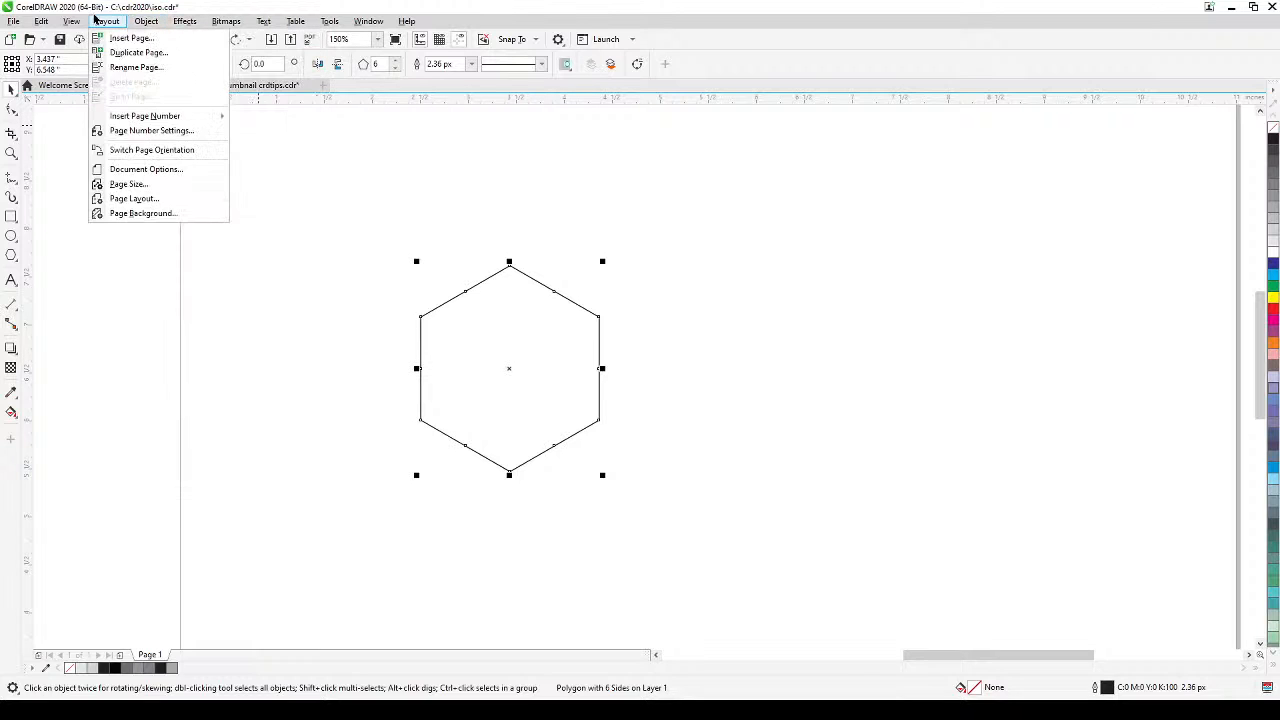
pyautogui.moveTo(71, 21)
pyautogui.moveTo(148, 338)
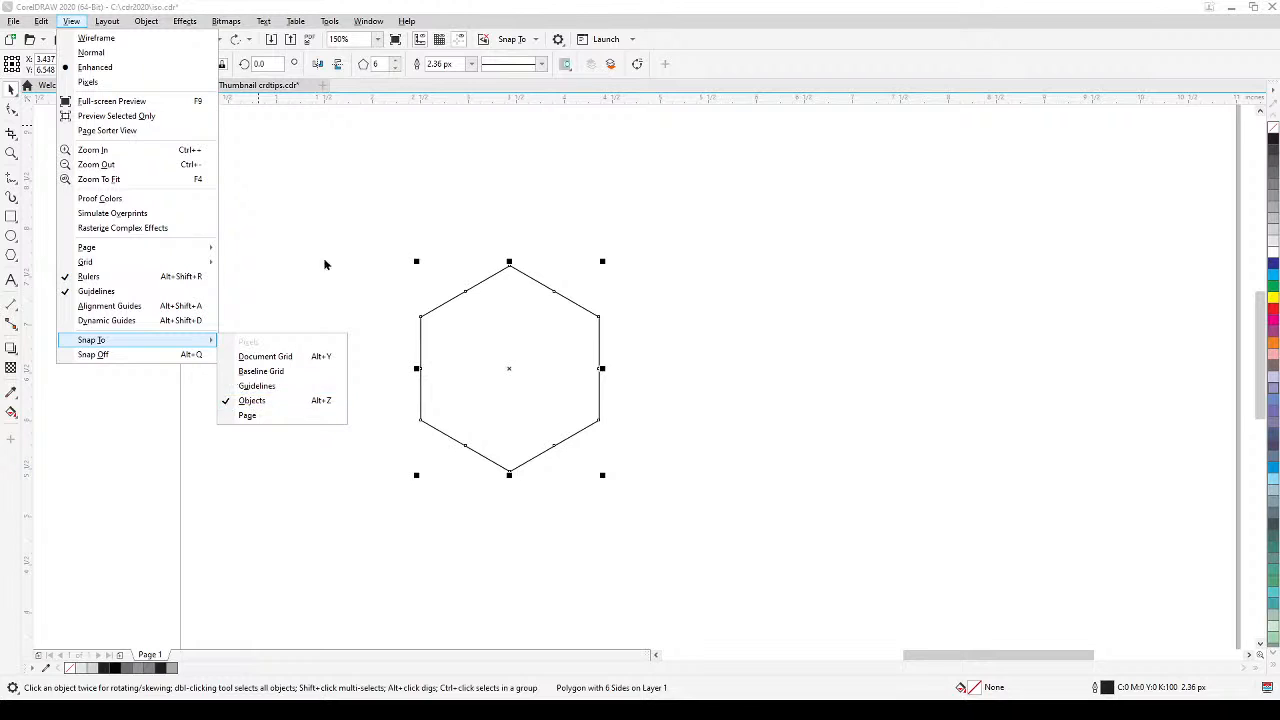
pyautogui.press('Escape')
pyautogui.press('Escape')
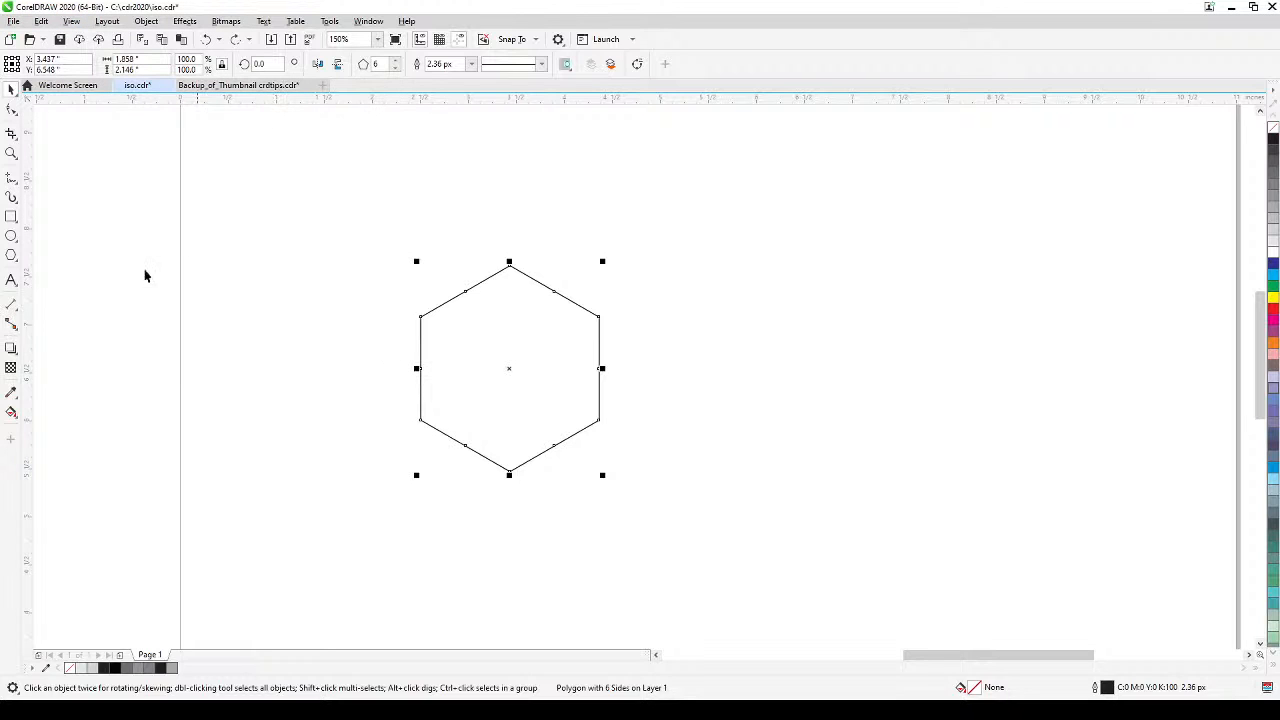
# - Reshape the duplicate hexagon into six spokes by pulling its left mid-side node to the hexagon's centre
pyautogui.click(10, 110)
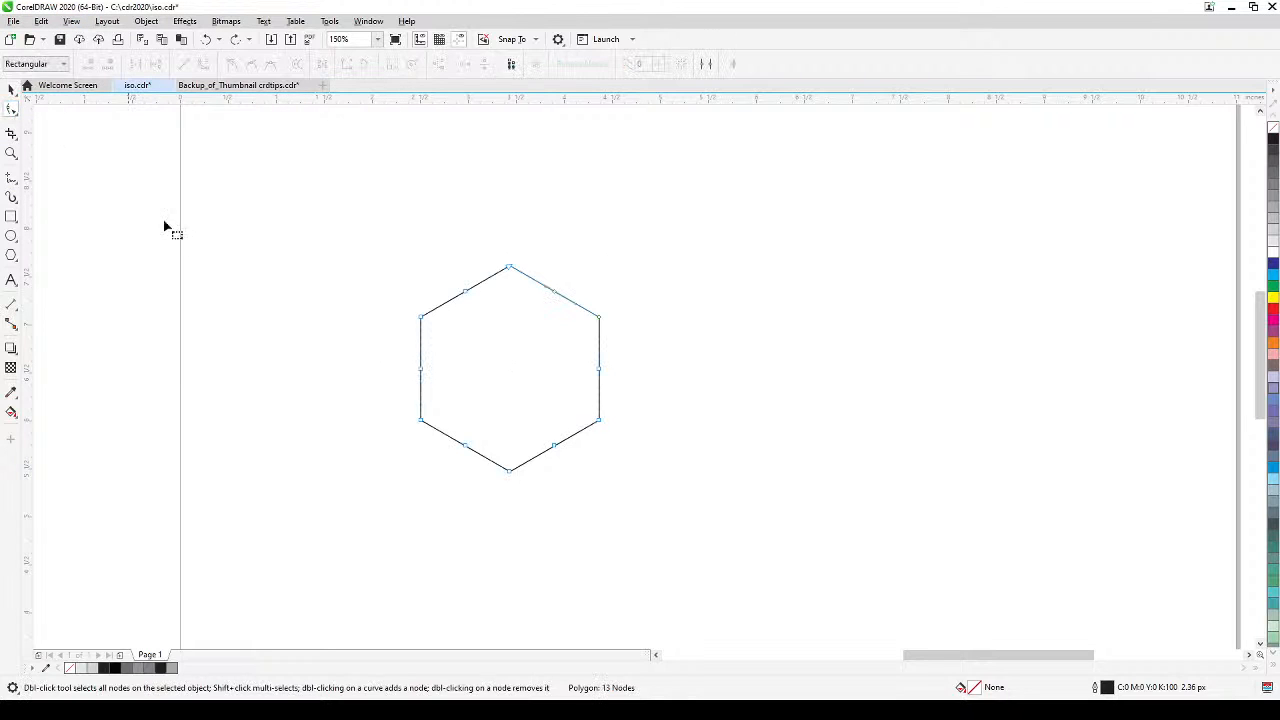
pyautogui.moveTo(421, 370); pyautogui.dragTo(512, 370)
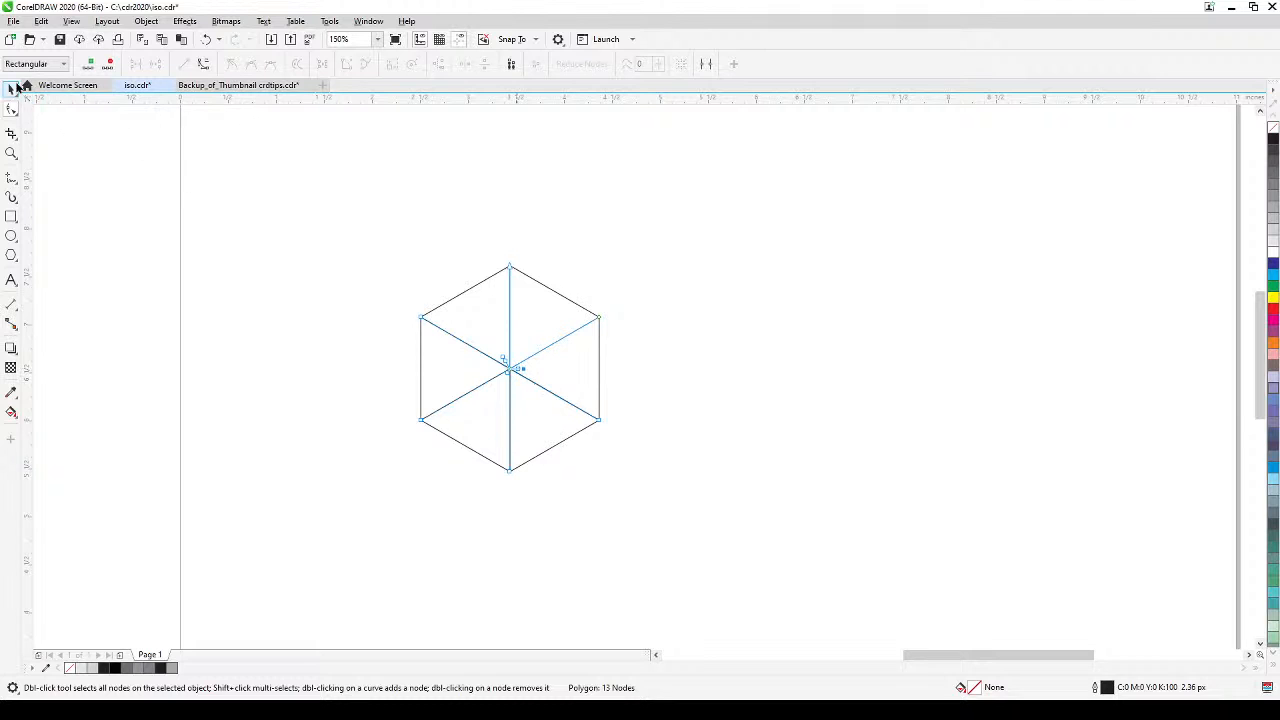
pyautogui.click(9, 91)
pyautogui.click(397, 434)
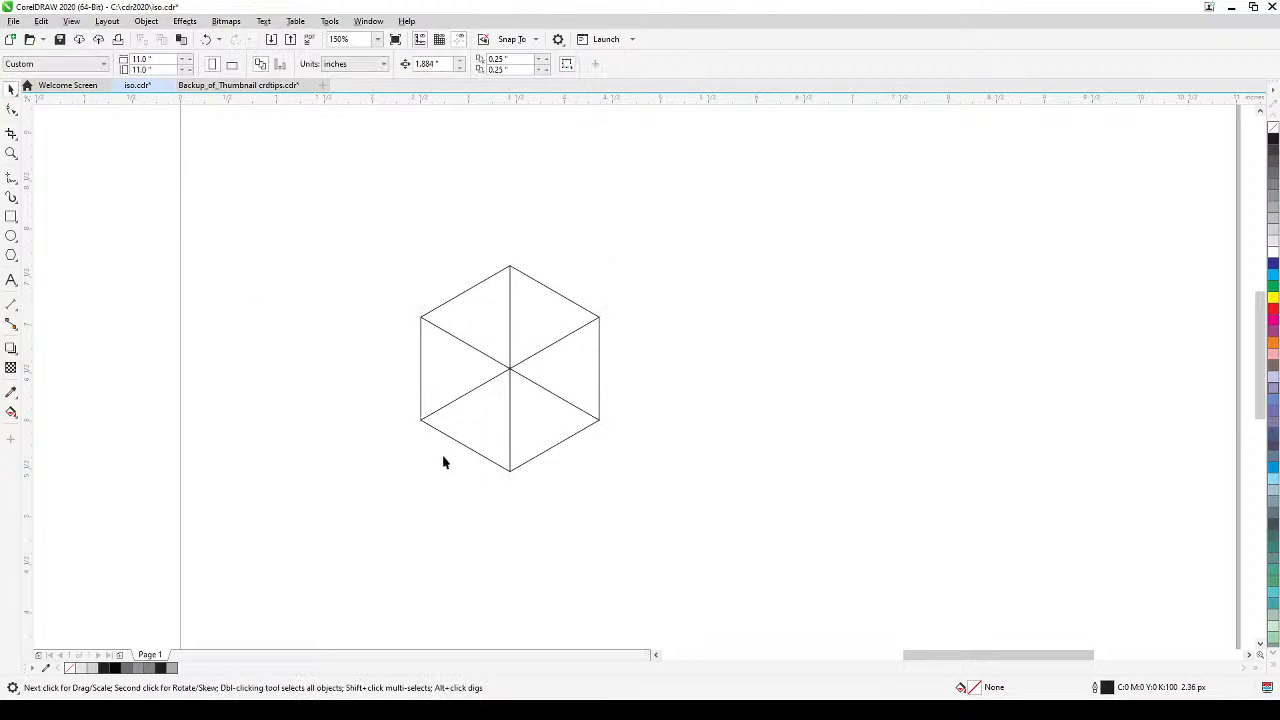
# - Check how the spokes meet at the centre and group the hexagon outline with the reshaped copy
pyautogui.scroll(10, 510, 360)
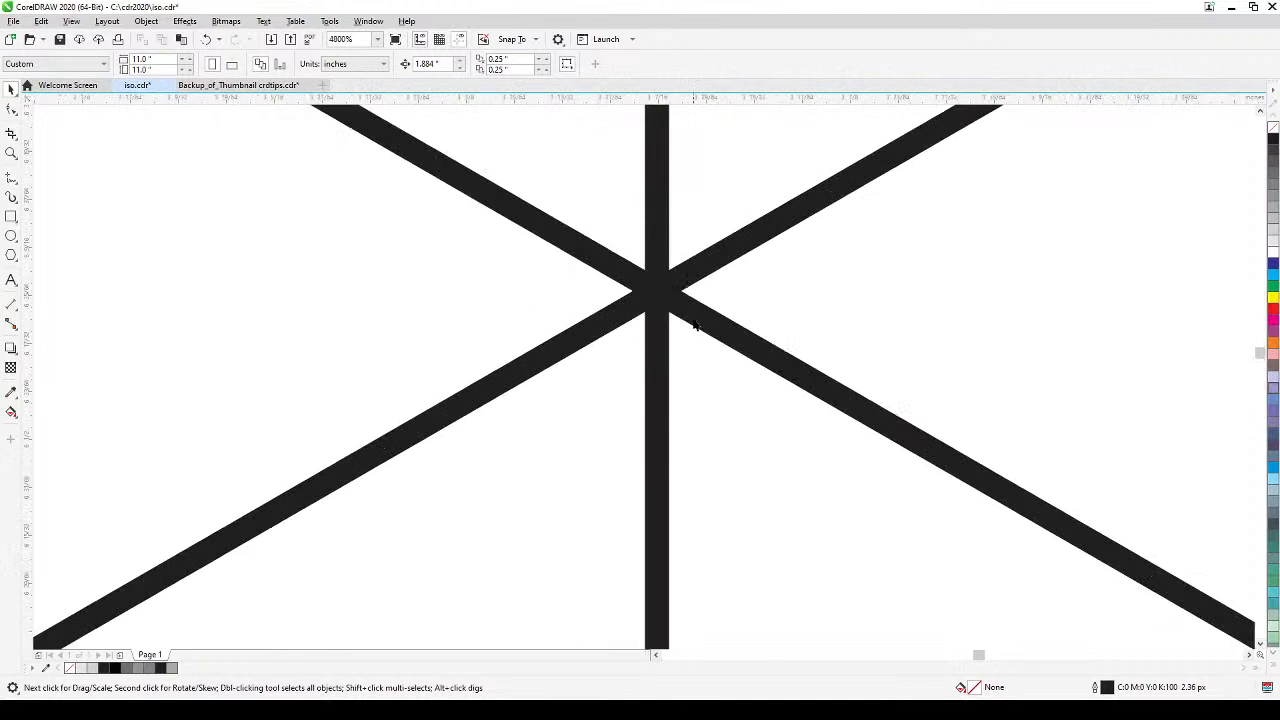
pyautogui.scroll(-10, 686, 316)
pyautogui.moveTo(680, 329); pyautogui.dragTo(506, 372)
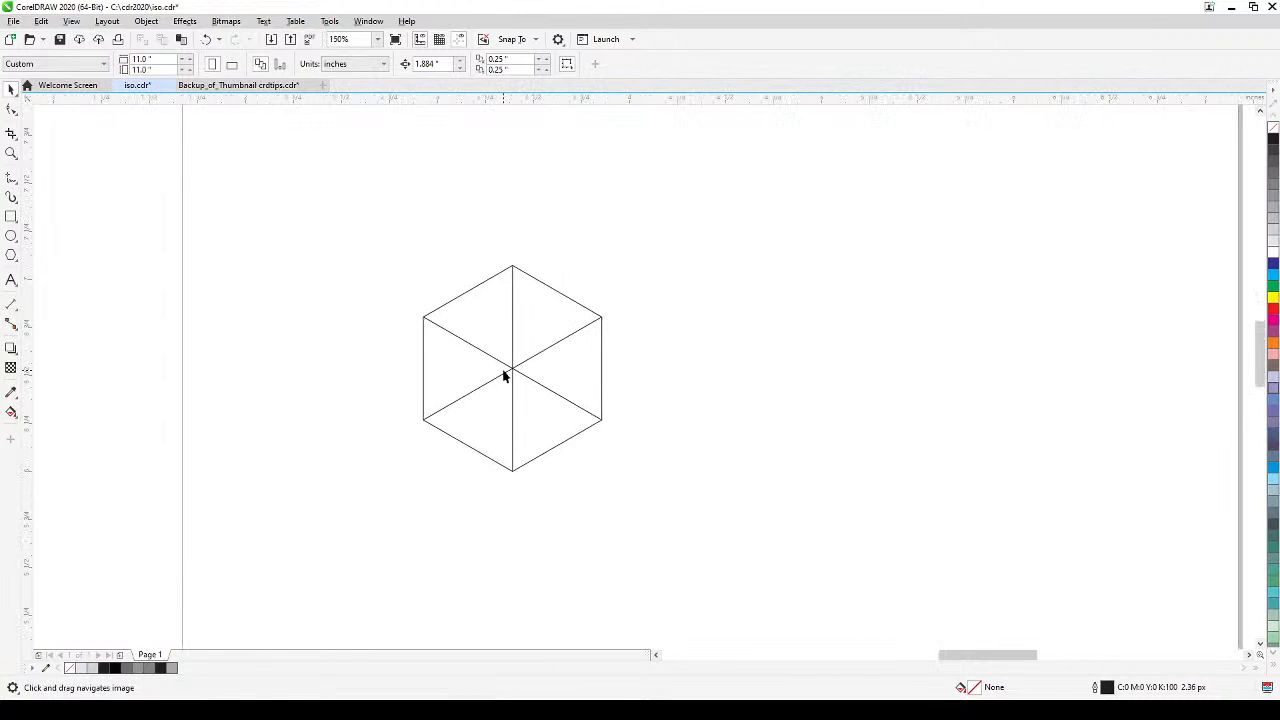
pyautogui.scroll(2, 504, 375)
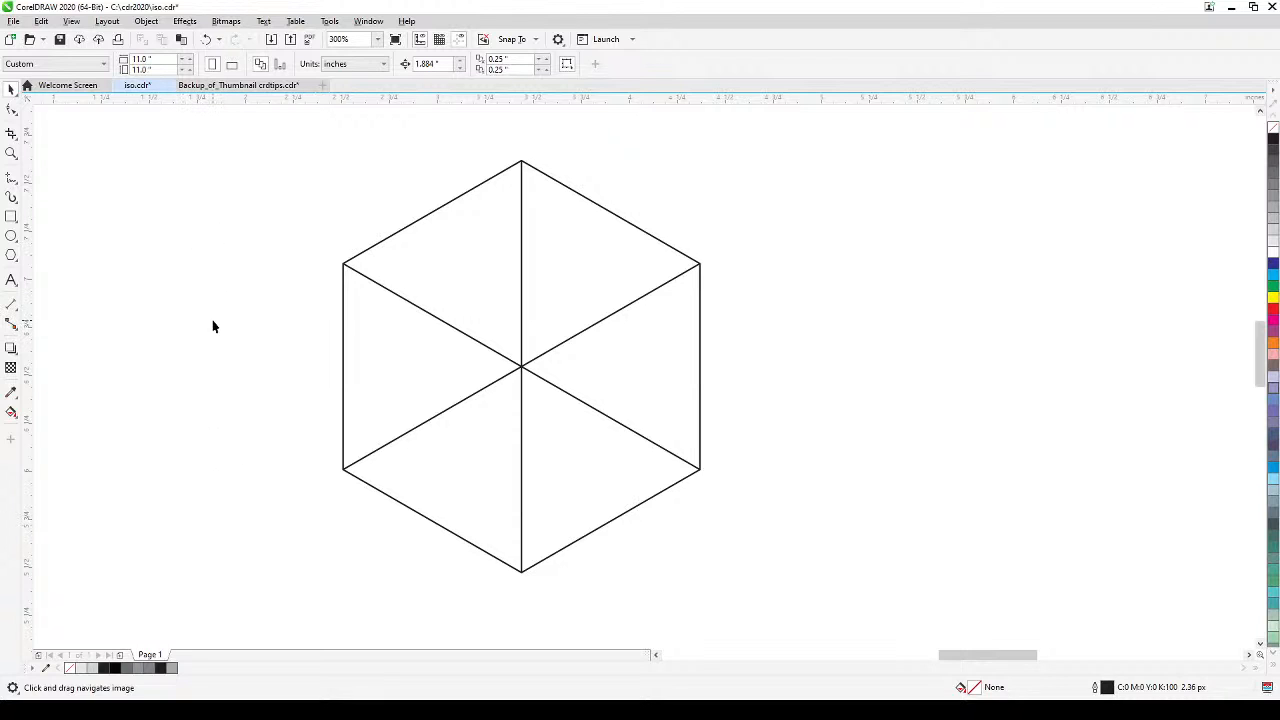
pyautogui.scroll(-1, 300, 263)
pyautogui.moveTo(250, 149); pyautogui.dragTo(603, 494)
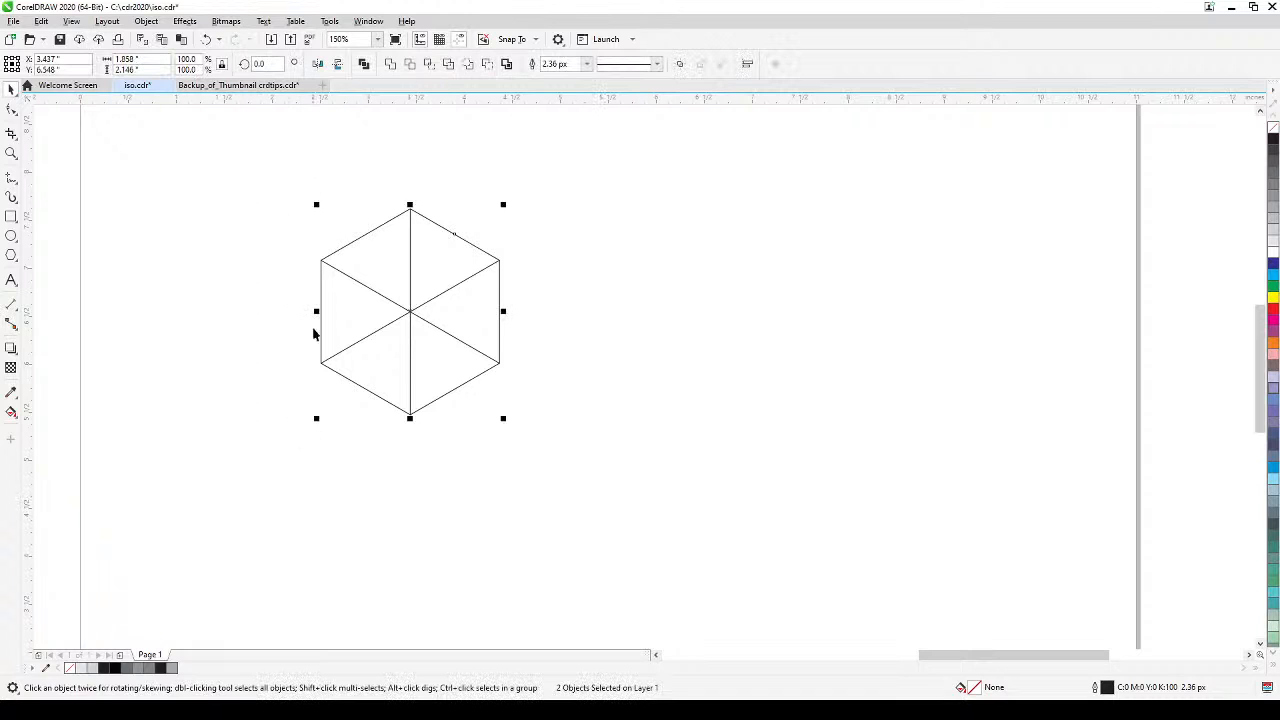
pyautogui.moveTo(220, 158); pyautogui.dragTo(653, 515)
pyautogui.hotkey('ctrl', 'g')
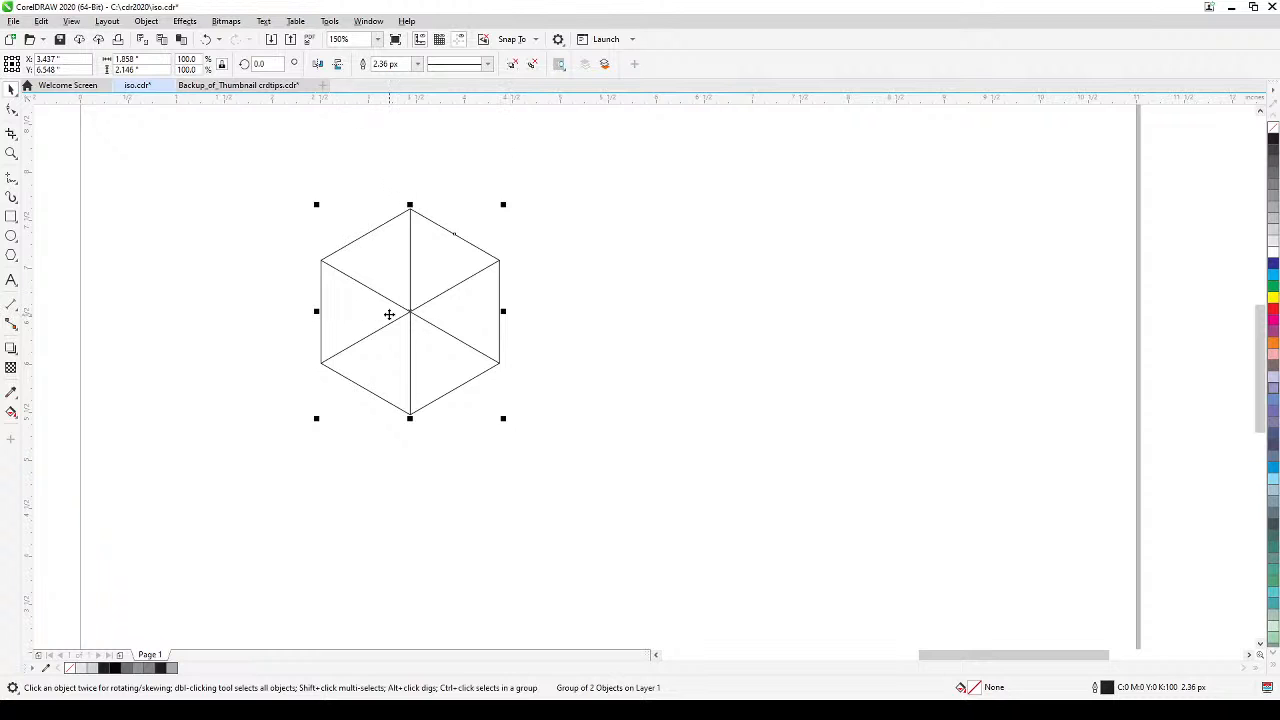
# - Scale the hexagon group down to about 0.74 in wide and 0.85 in tall near the page's upper-left corner
pyautogui.moveTo(391, 314); pyautogui.dragTo(490, 341)
pyautogui.click(706, 355)
pyautogui.scroll(-1, 603, 354)
pyautogui.moveTo(603, 354); pyautogui.dragTo(641, 421)
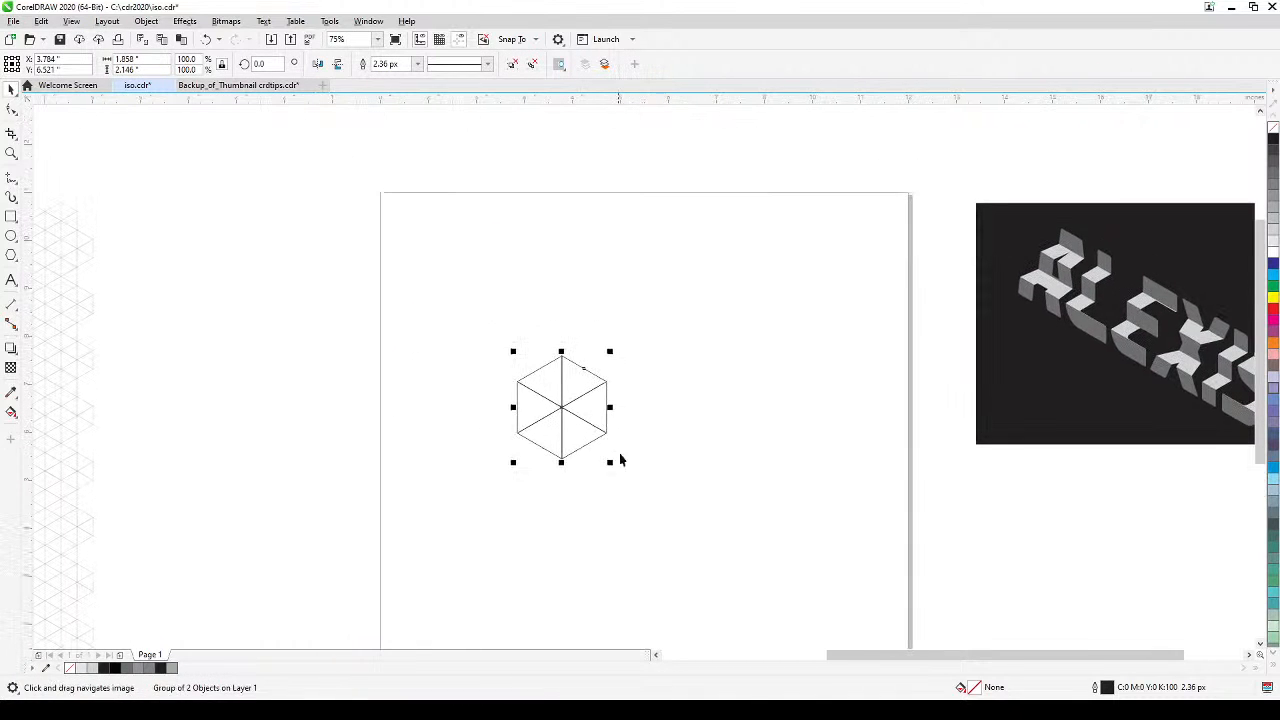
pyautogui.moveTo(610, 462); pyautogui.dragTo(405, 361)
pyautogui.scroll(1, 500, 364)
pyautogui.scroll(1, 405, 361)
pyautogui.scroll(-1, 405, 367)
pyautogui.click(229, 251)
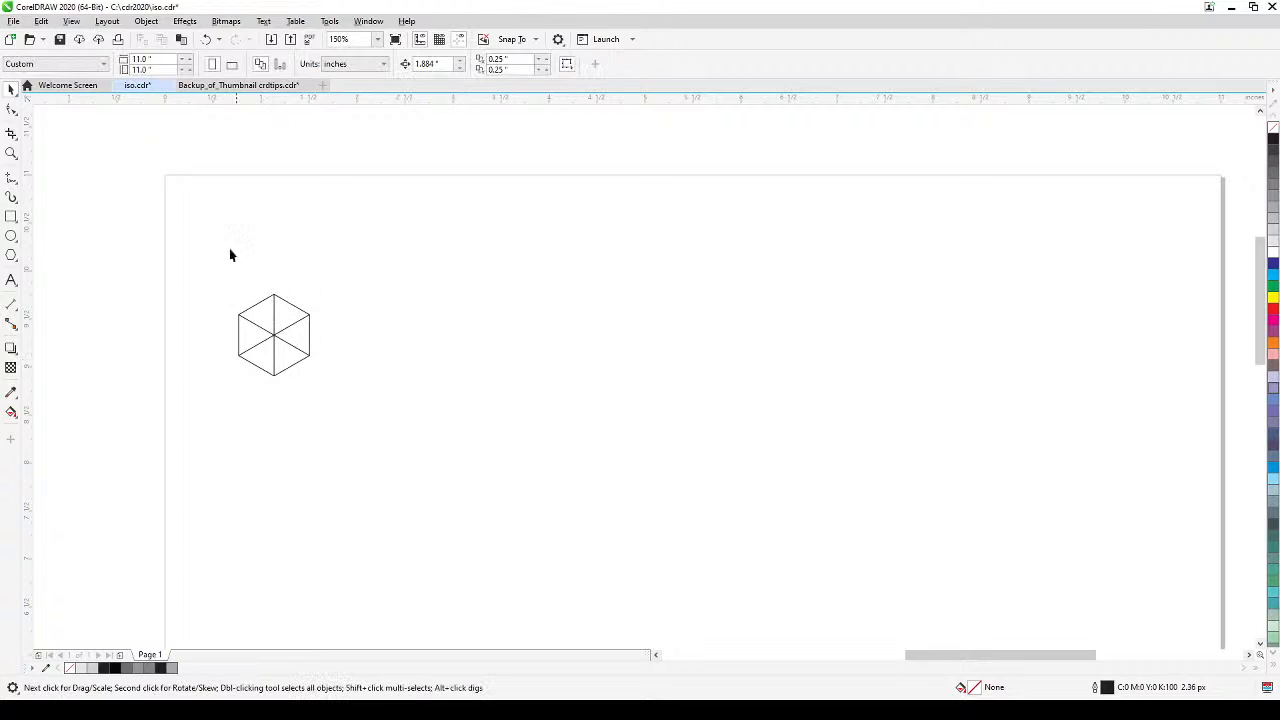
# - Copy the hexagon group's width and use it as the nudge distance, 0.738 in
pyautogui.moveTo(154, 234); pyautogui.dragTo(403, 451)
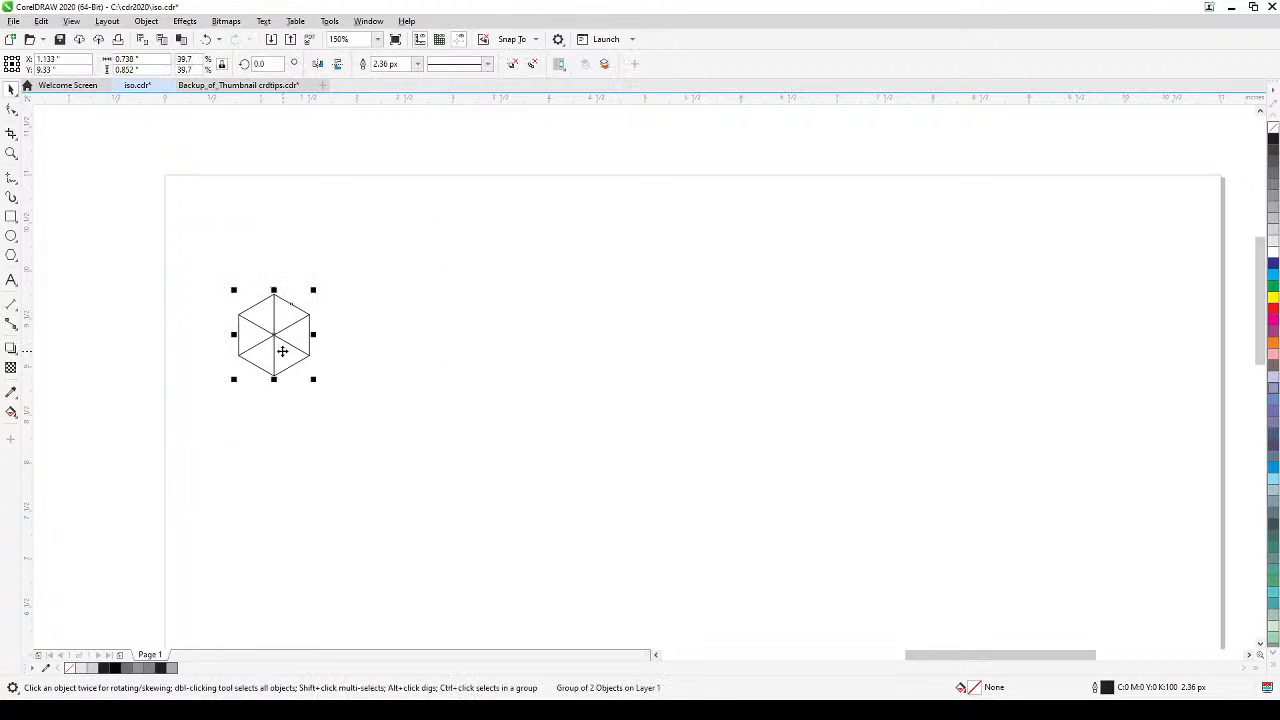
pyautogui.click(118, 58)
pyautogui.click(307, 245)
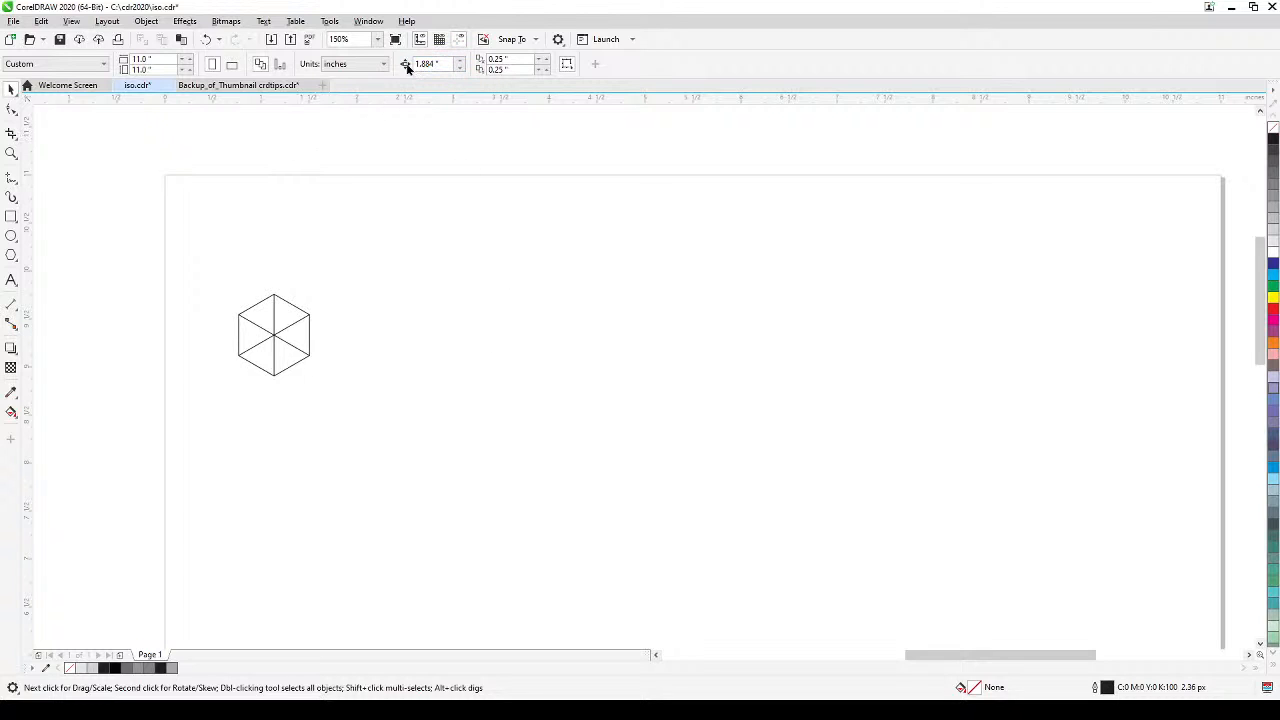
pyautogui.click(444, 63)
pyautogui.write('0.738 "')
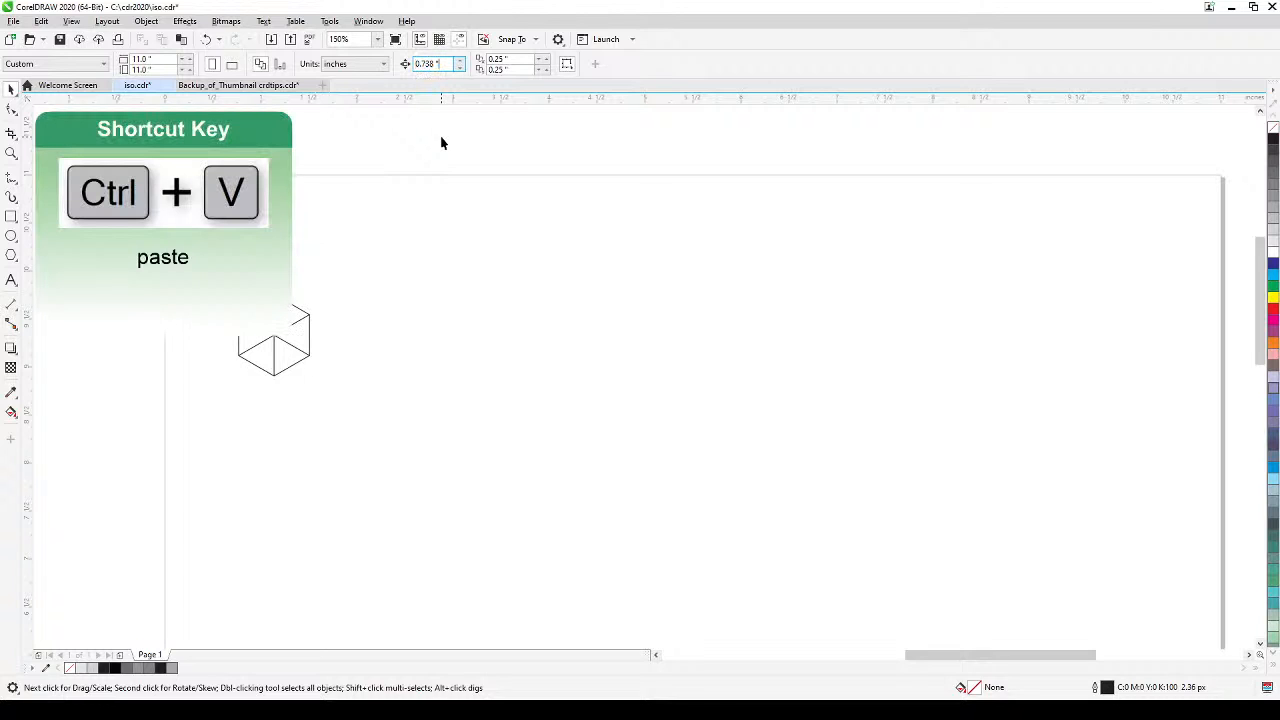
pyautogui.press('Return')
pyautogui.moveTo(193, 240)
pyautogui.mouseDown()
pyautogui.moveTo(274, 357)
pyautogui.moveTo(210, 258)
pyautogui.mouseUp()
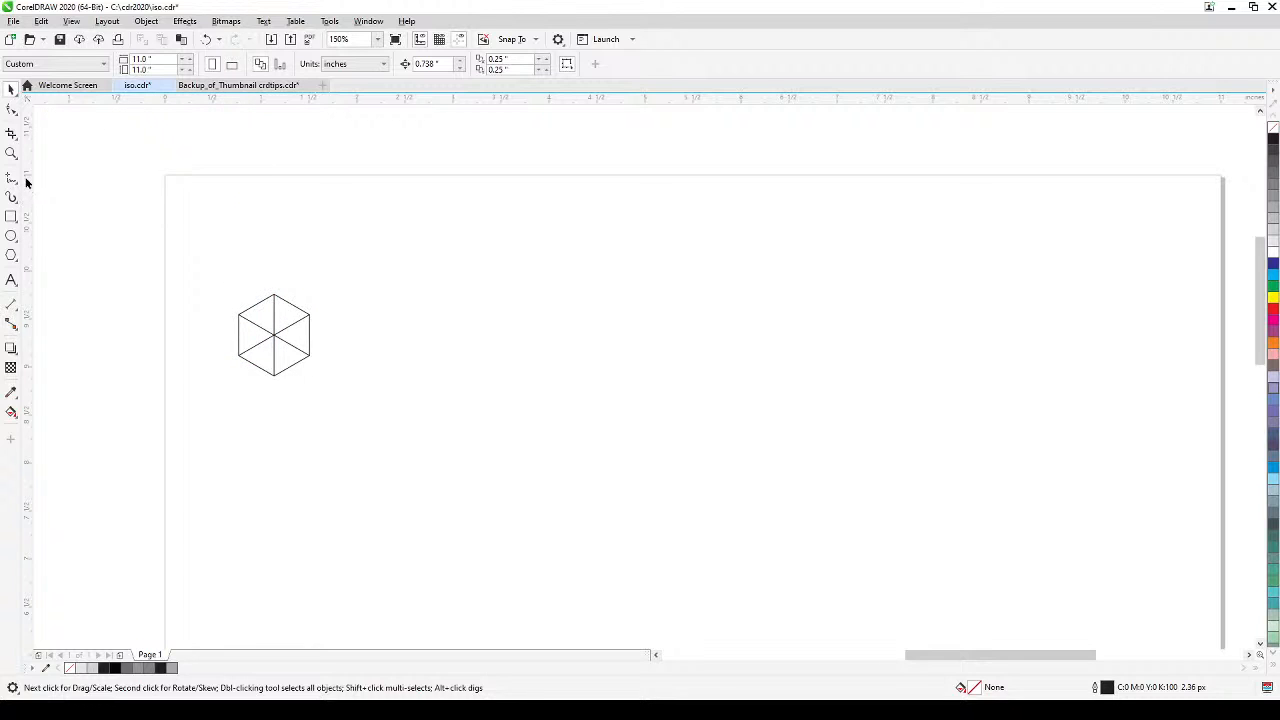
# - Test the nudge distance on a temporary circle about 0.6 in wide, moving it two nudges right, and delete the circle
pyautogui.click(11, 235)
pyautogui.moveTo(240, 207); pyautogui.dragTo(306, 272)
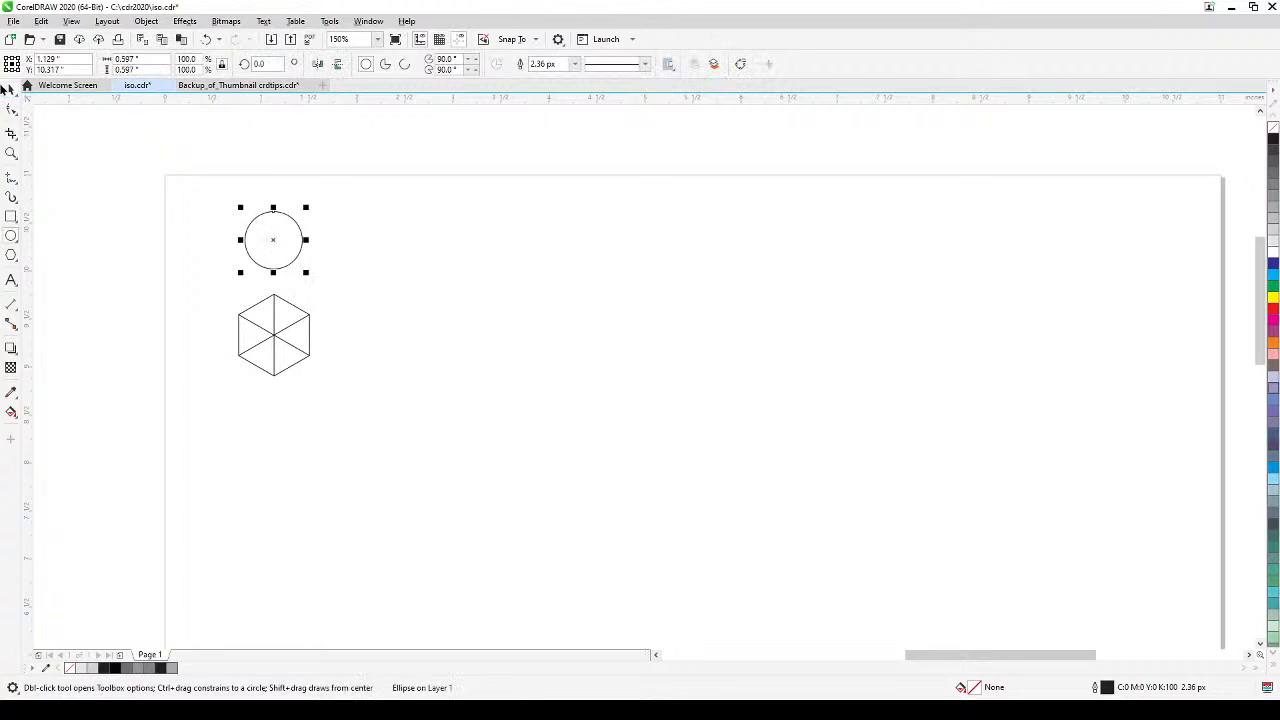
pyautogui.click(11, 89)
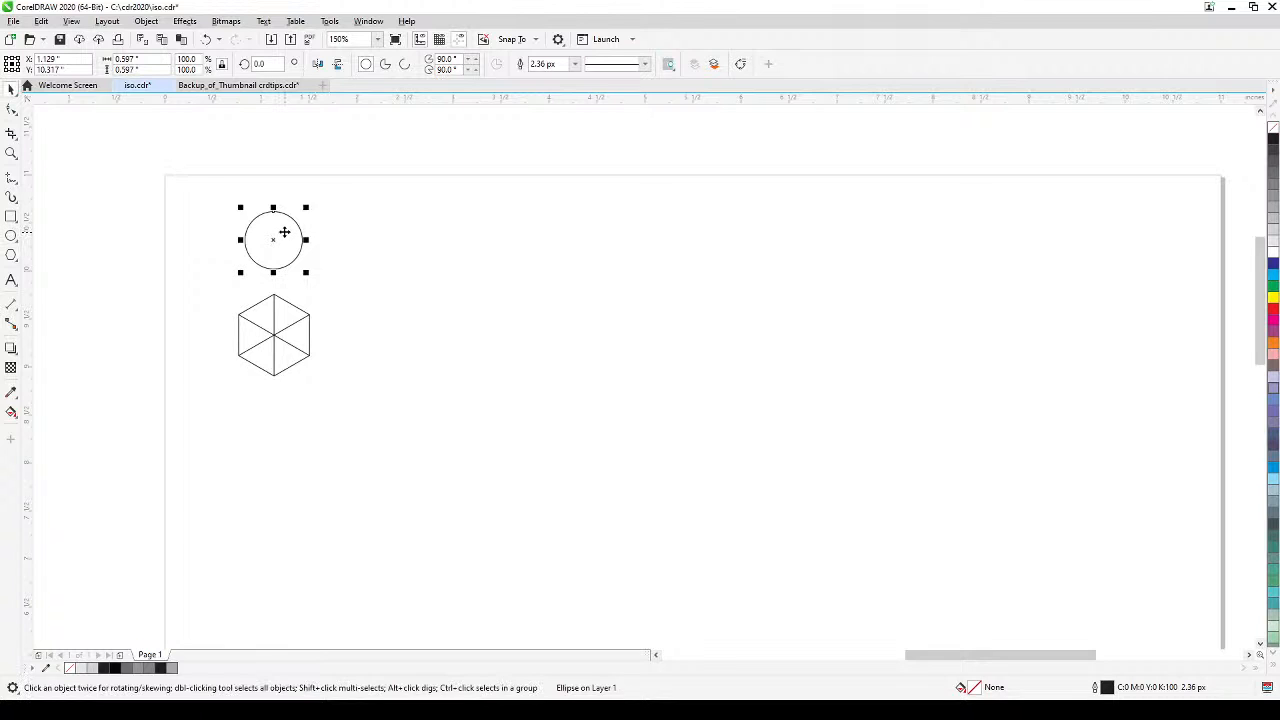
pyautogui.press('Right')
pyautogui.press('Right')
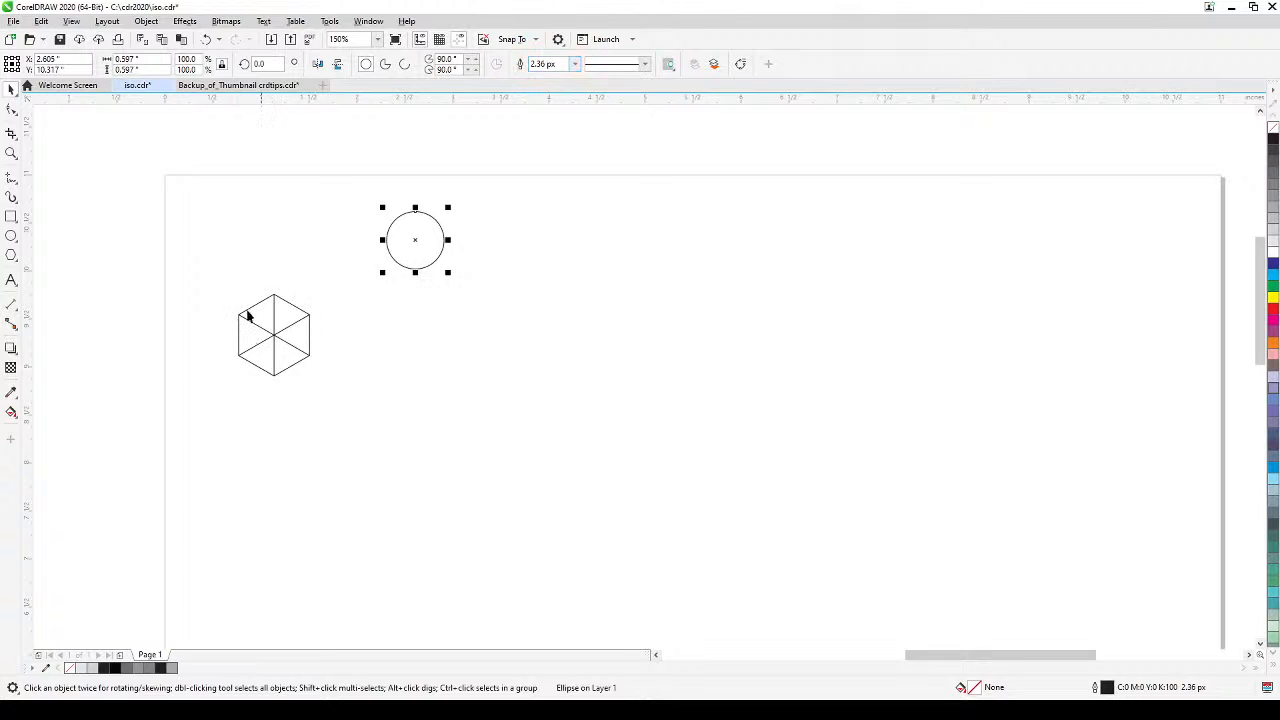
pyautogui.click(344, 160)
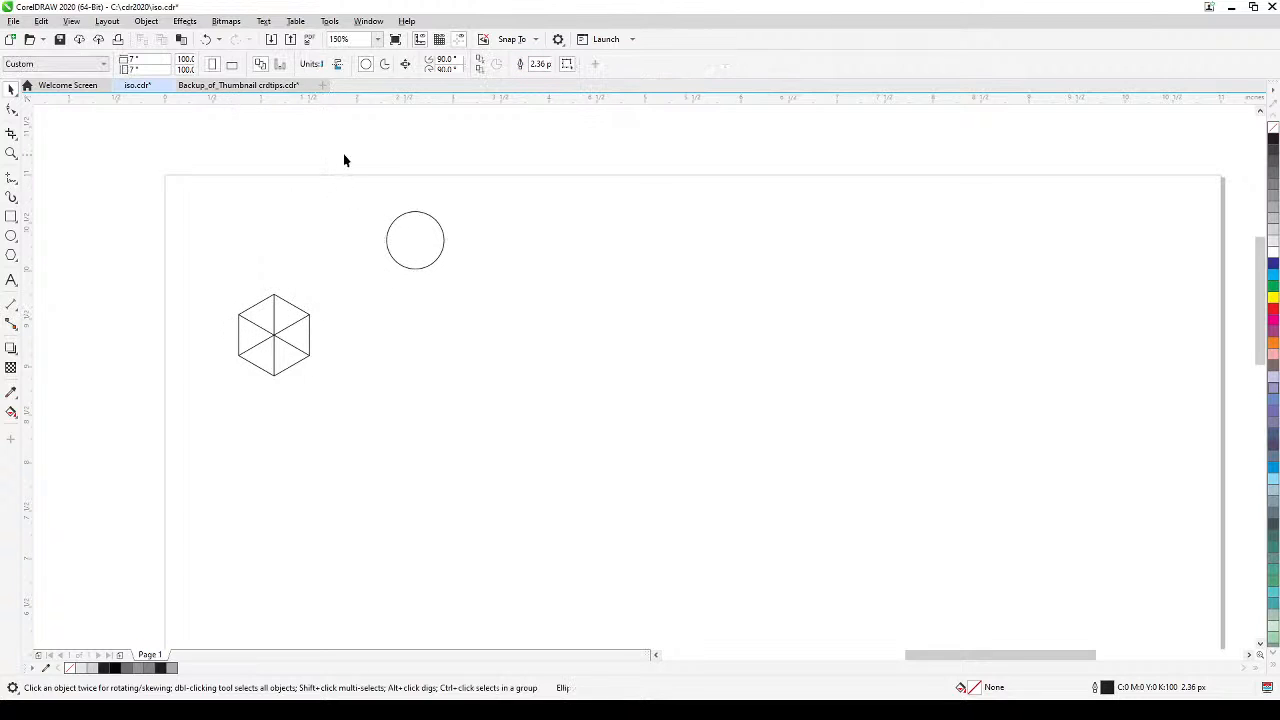
pyautogui.moveTo(344, 160); pyautogui.dragTo(472, 270)
pyautogui.press('Delete')
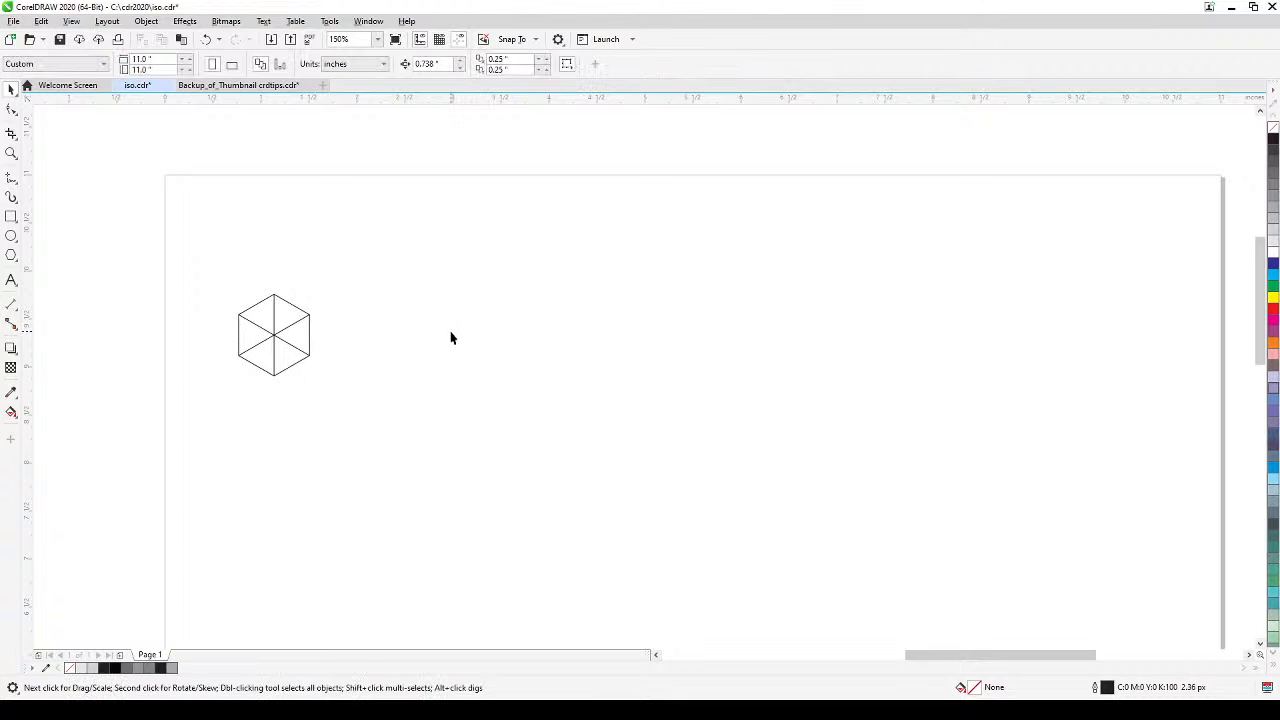
# - Move the hexagon group up to about X 1.08 in, Y 10.02 in on the page
pyautogui.moveTo(180, 255); pyautogui.dragTo(426, 446)
pyautogui.moveTo(307, 353); pyautogui.dragTo(300, 286)
pyautogui.click(593, 272)
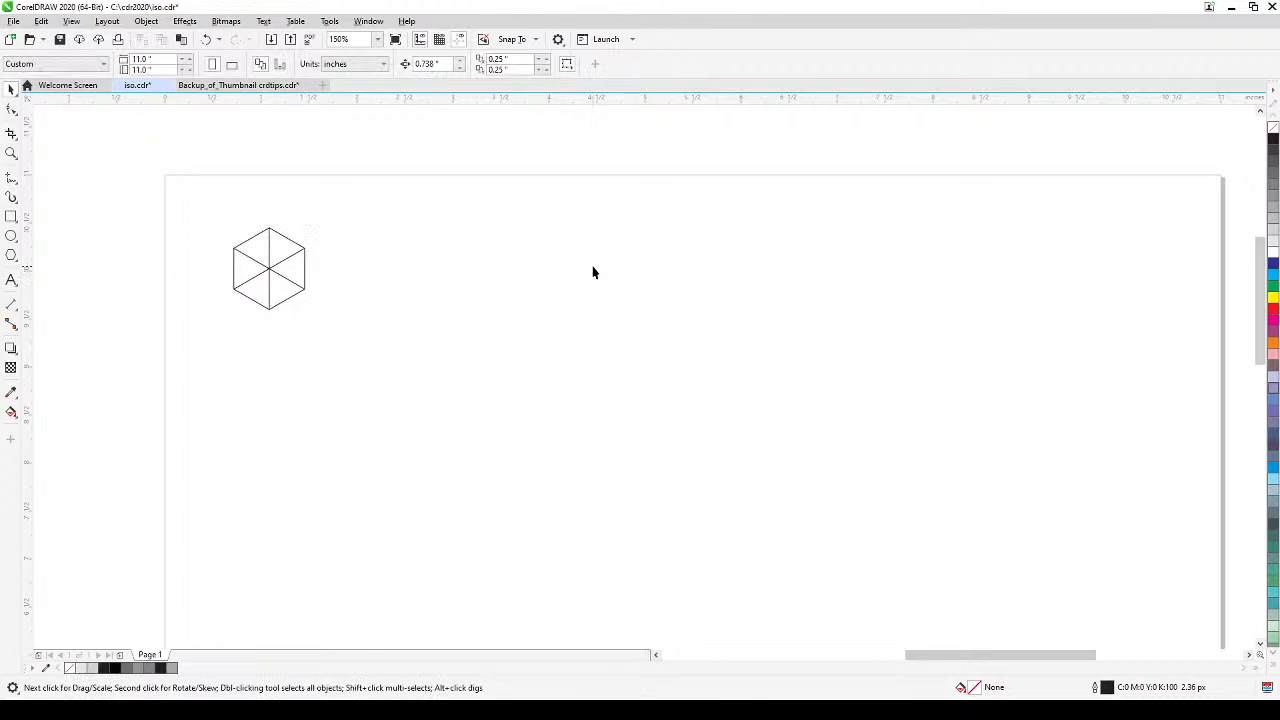
# - Duplicate the hexagon group in place and nudge the copy one step to the right
pyautogui.click(286, 256)
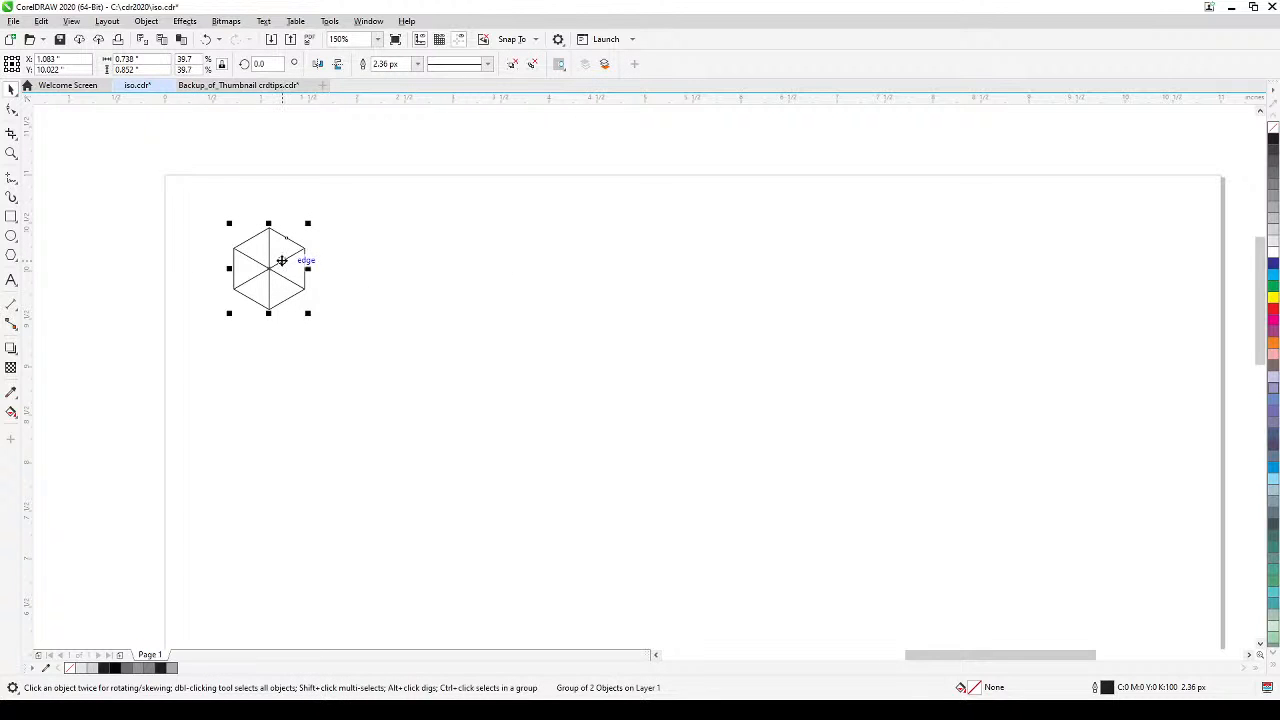
pyautogui.press('KP_Add')
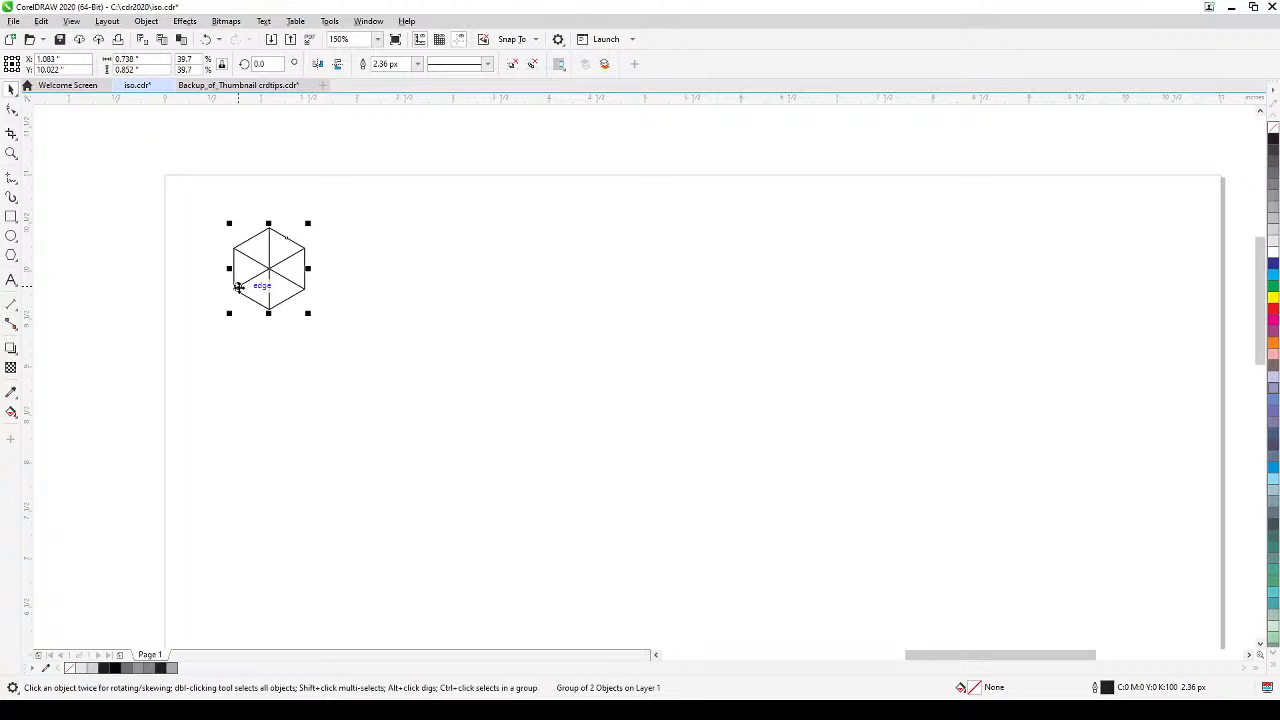
pyautogui.press('Right')
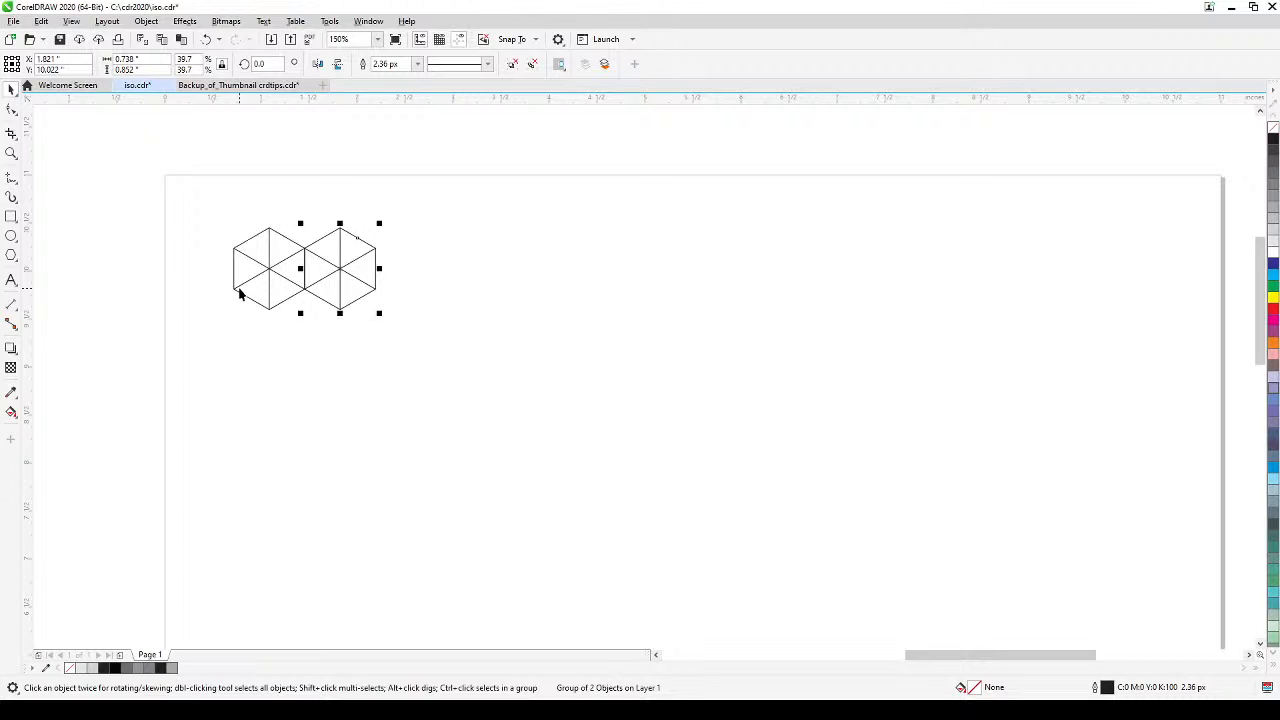
# - Repeat the offset duplication to extend the hexagons into a row of 13 across the page
pyautogui.hotkey('ctrl', 'd')
pyautogui.hotkey('ctrl', 'd')
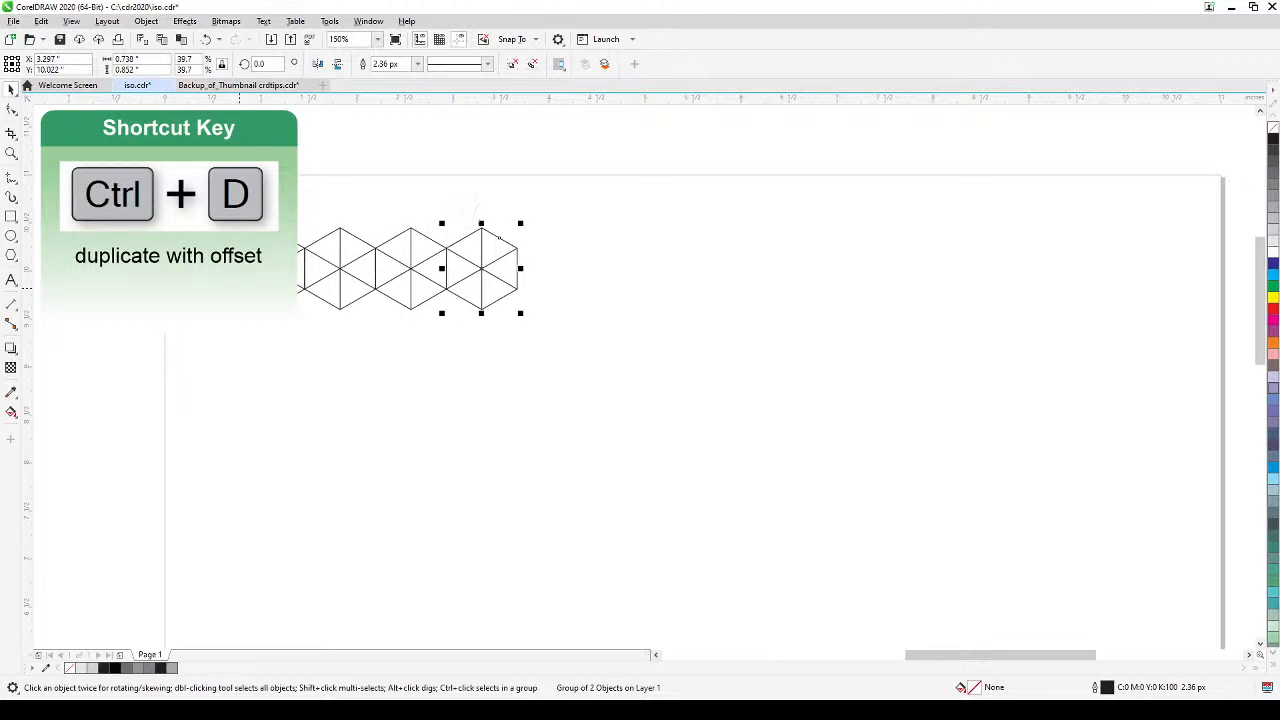
pyautogui.hotkey('ctrl', 'd')
pyautogui.hotkey('ctrl', 'd')
pyautogui.hotkey('ctrl', 'd')
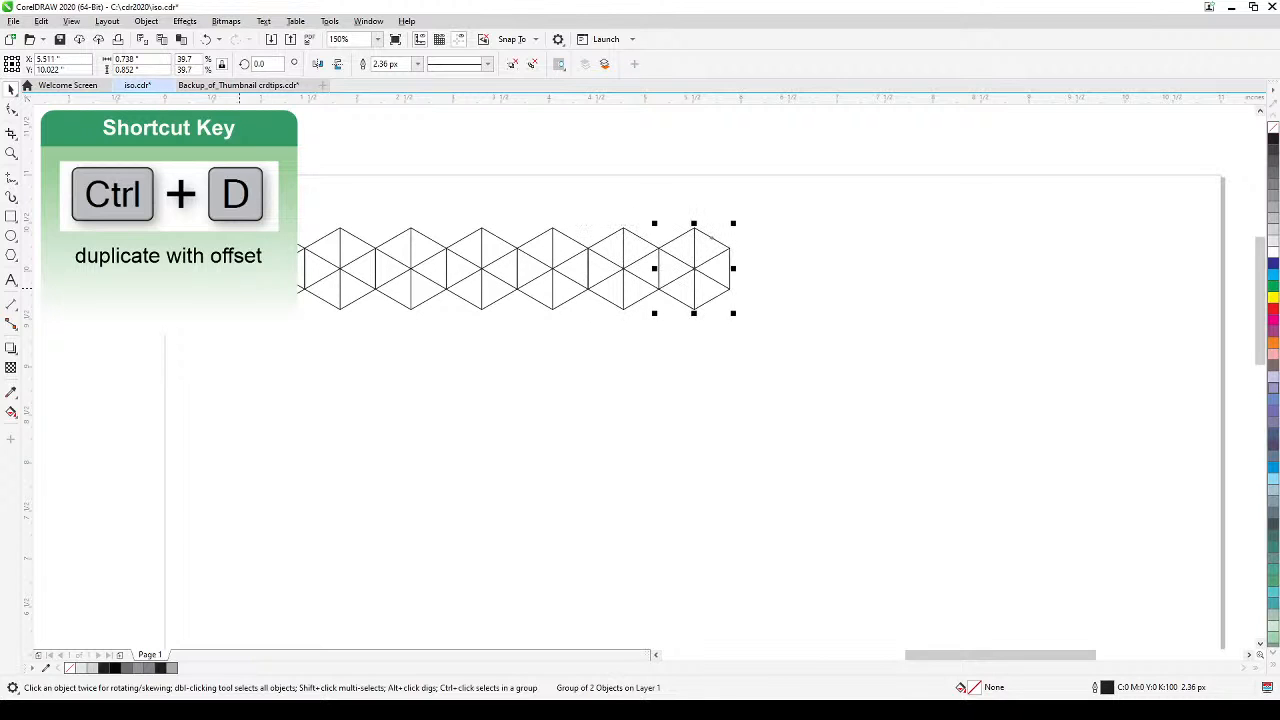
pyautogui.hotkey('ctrl', 'd')
pyautogui.hotkey('ctrl', 'd')
pyautogui.hotkey('ctrl', 'd')
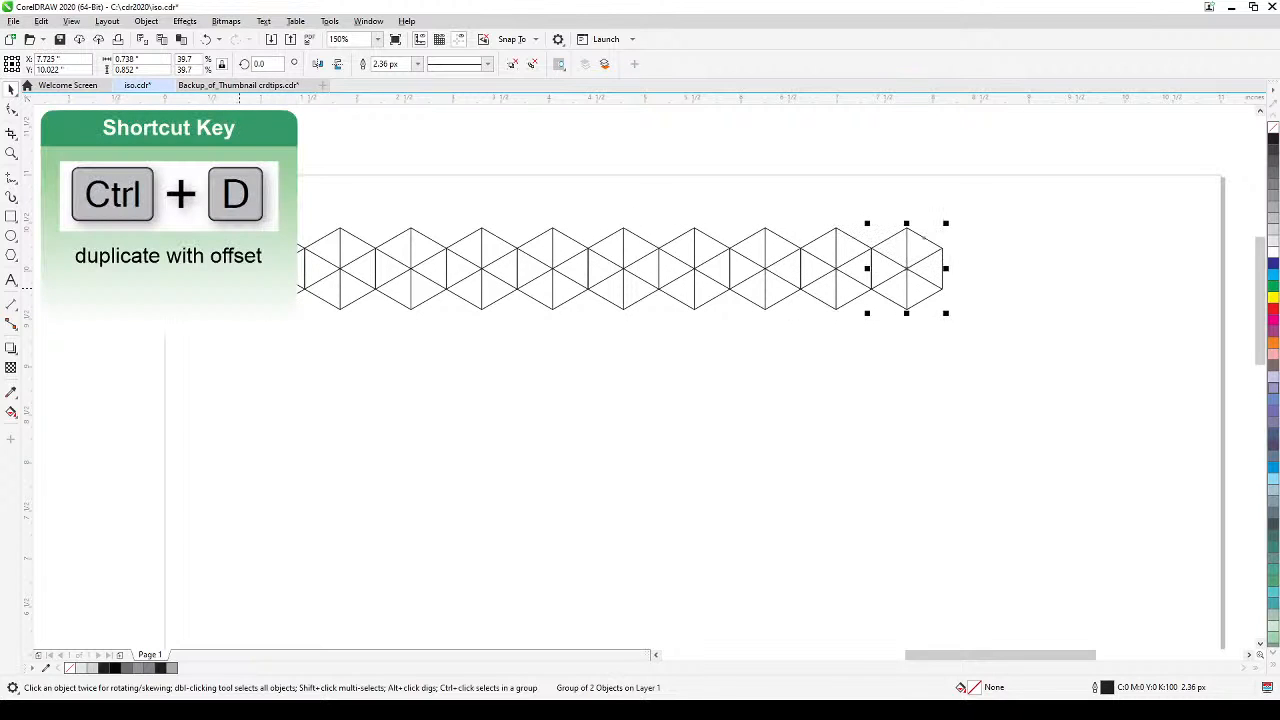
pyautogui.hotkey('ctrl', 'd')
pyautogui.hotkey('ctrl', 'd')
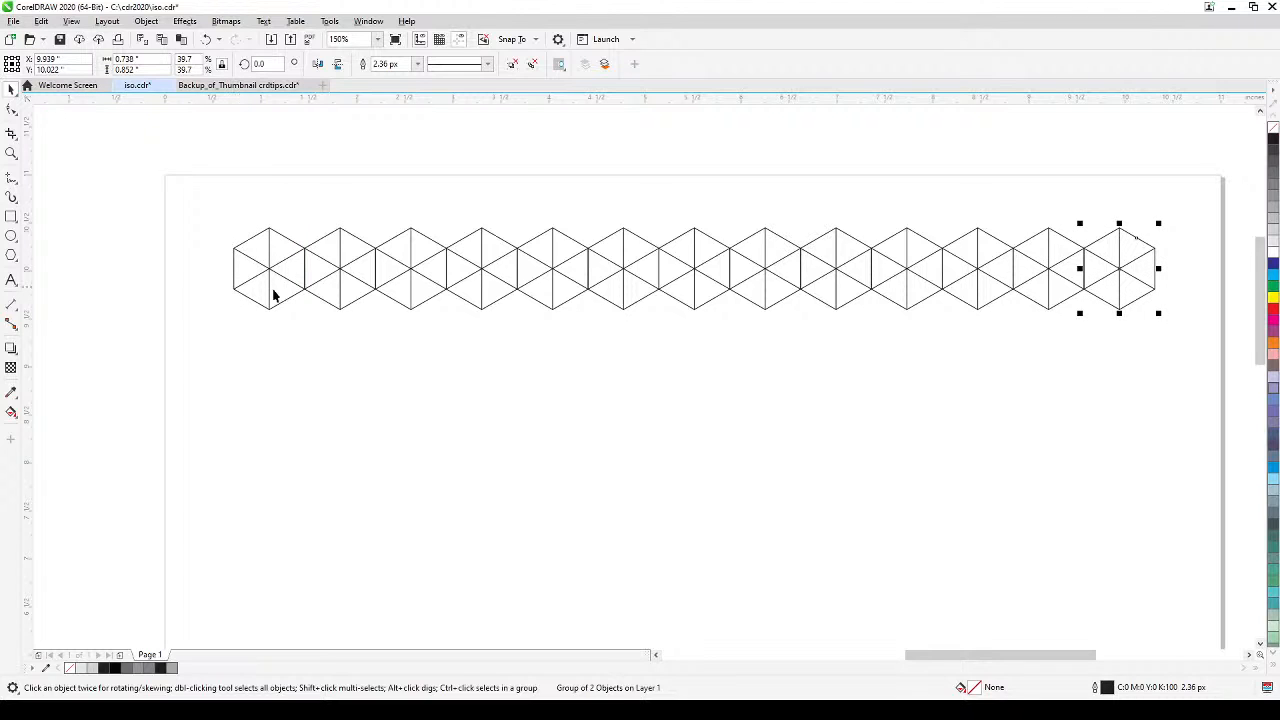
# - Select all 13 hexagons in the row and group them
pyautogui.click(304, 411)
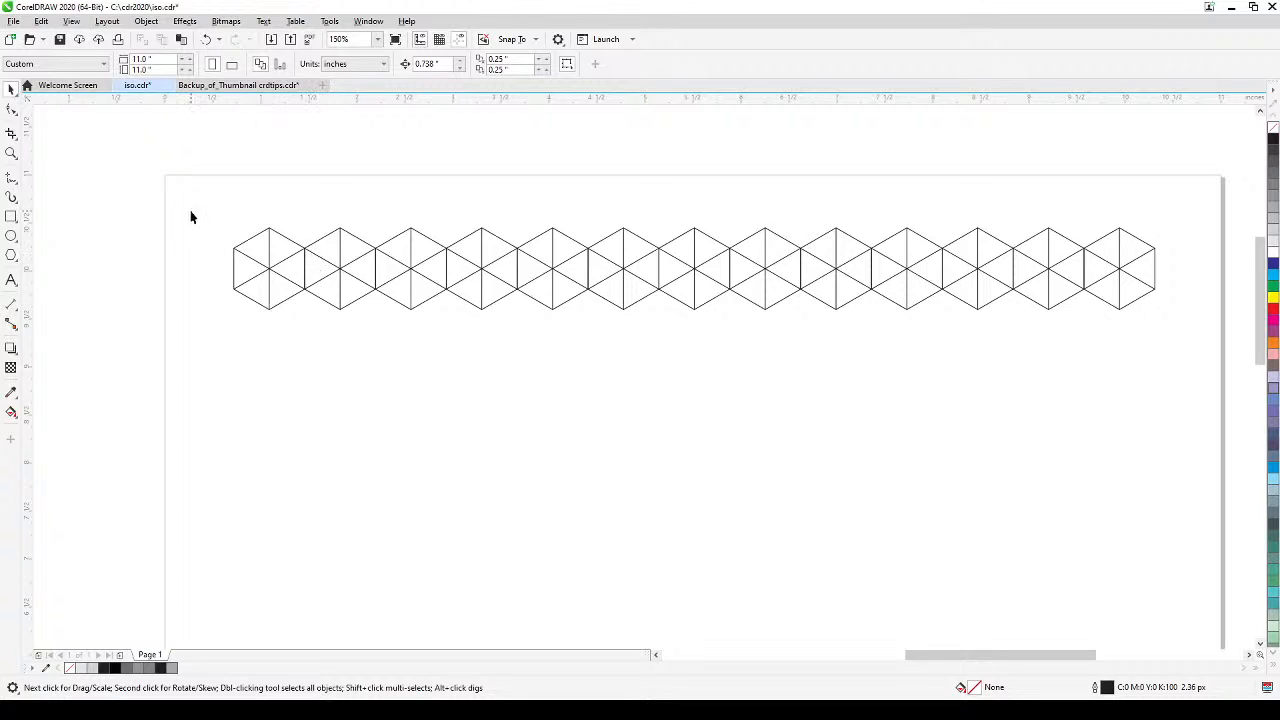
pyautogui.moveTo(190, 204); pyautogui.dragTo(1158, 347)
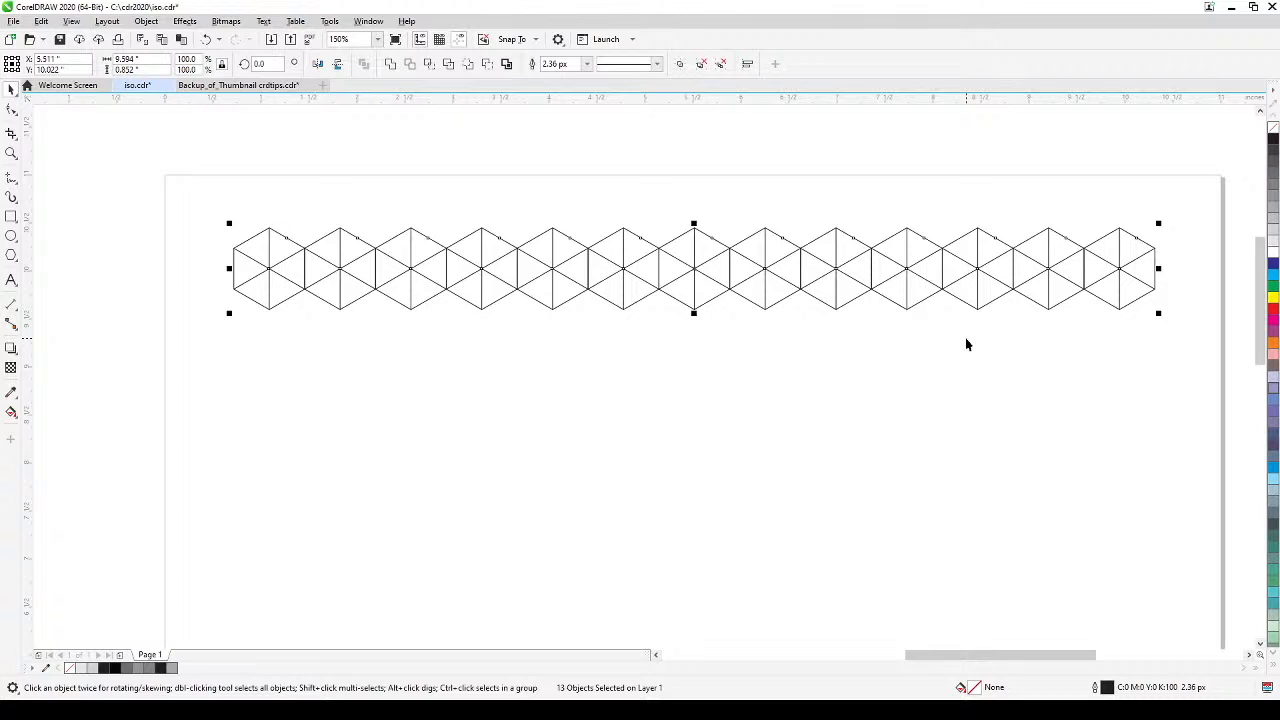
pyautogui.hotkey('ctrl', 'g')
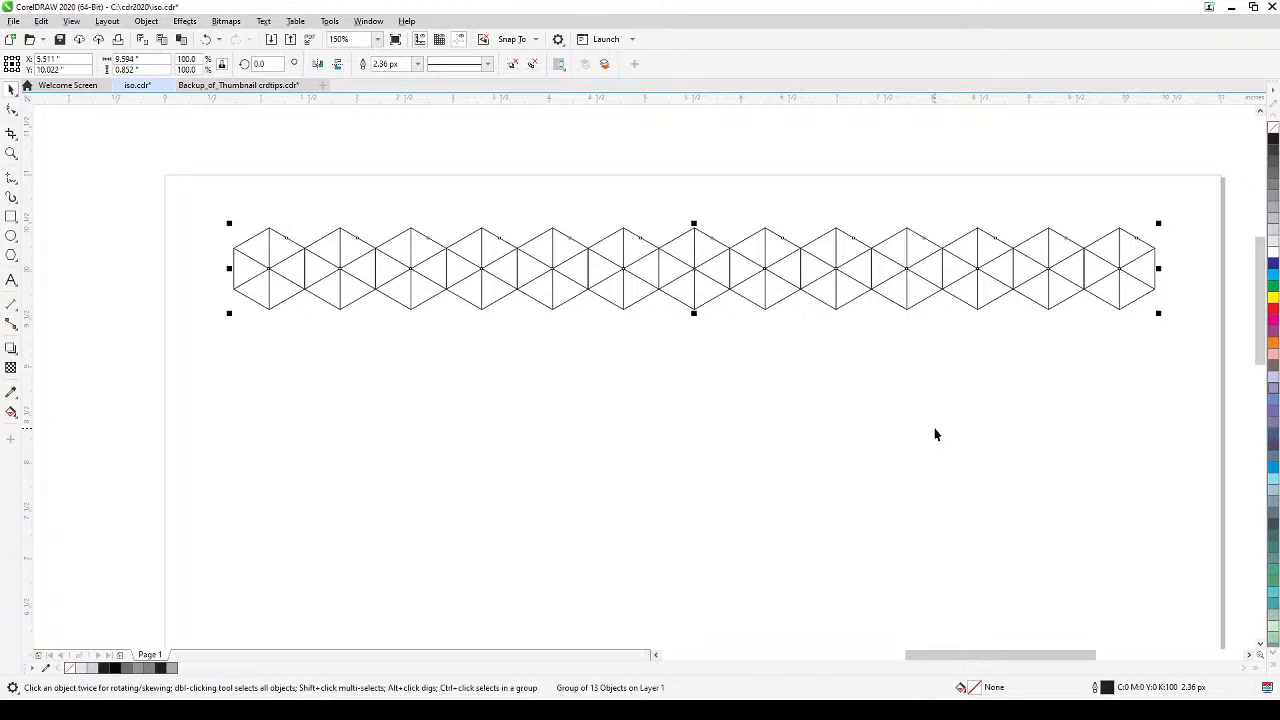
# - Duplicate the hexagon row in place and move the copy below it, to about X 5.25 in, Y 8.27 in
pyautogui.press('KP_Add')
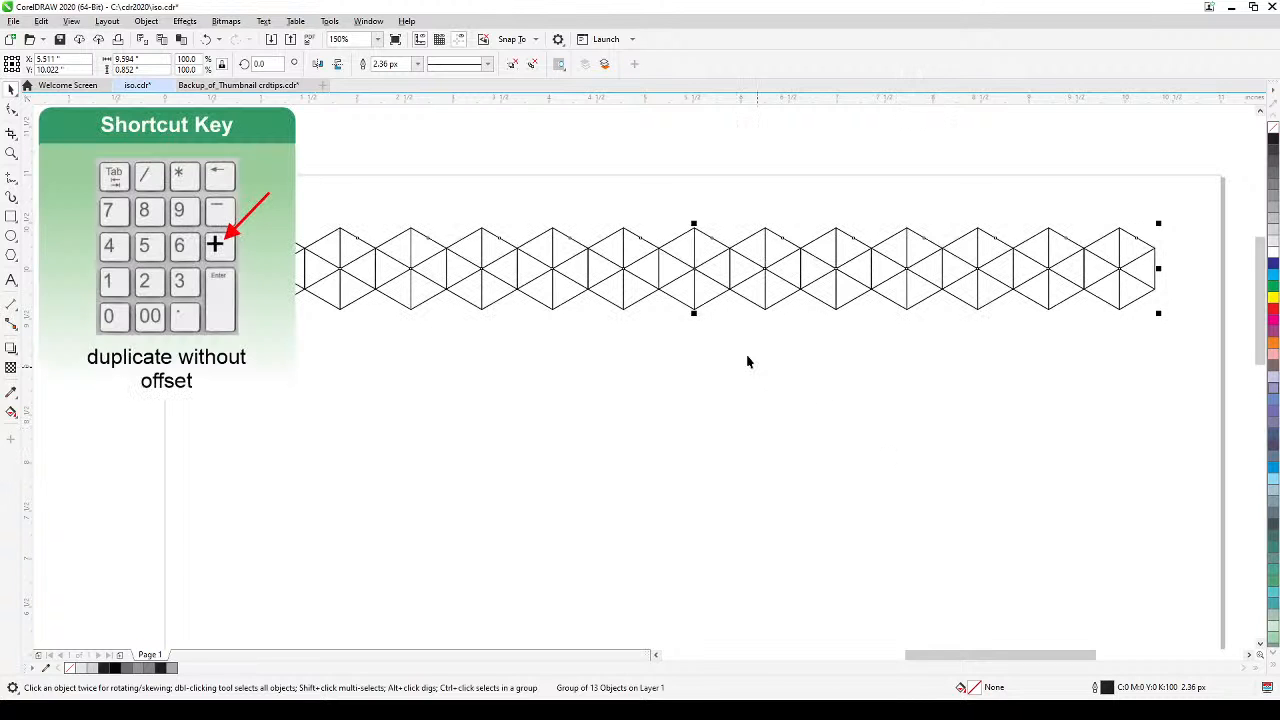
pyautogui.moveTo(703, 280); pyautogui.dragTo(708, 457)
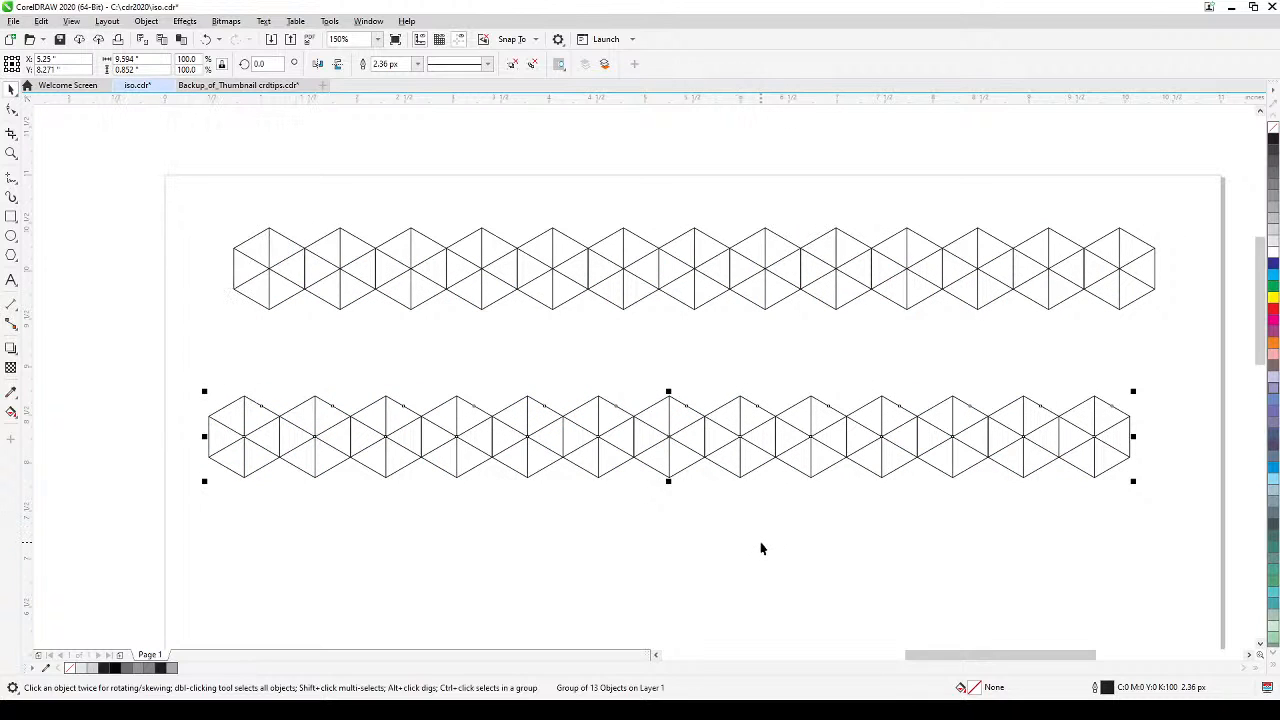
pyautogui.click(730, 541)
# - Check the Snap To setting and snap the copied row by its first top node into the first notch beneath the original row
pyautogui.click(319, 410)
pyautogui.click(71, 21)
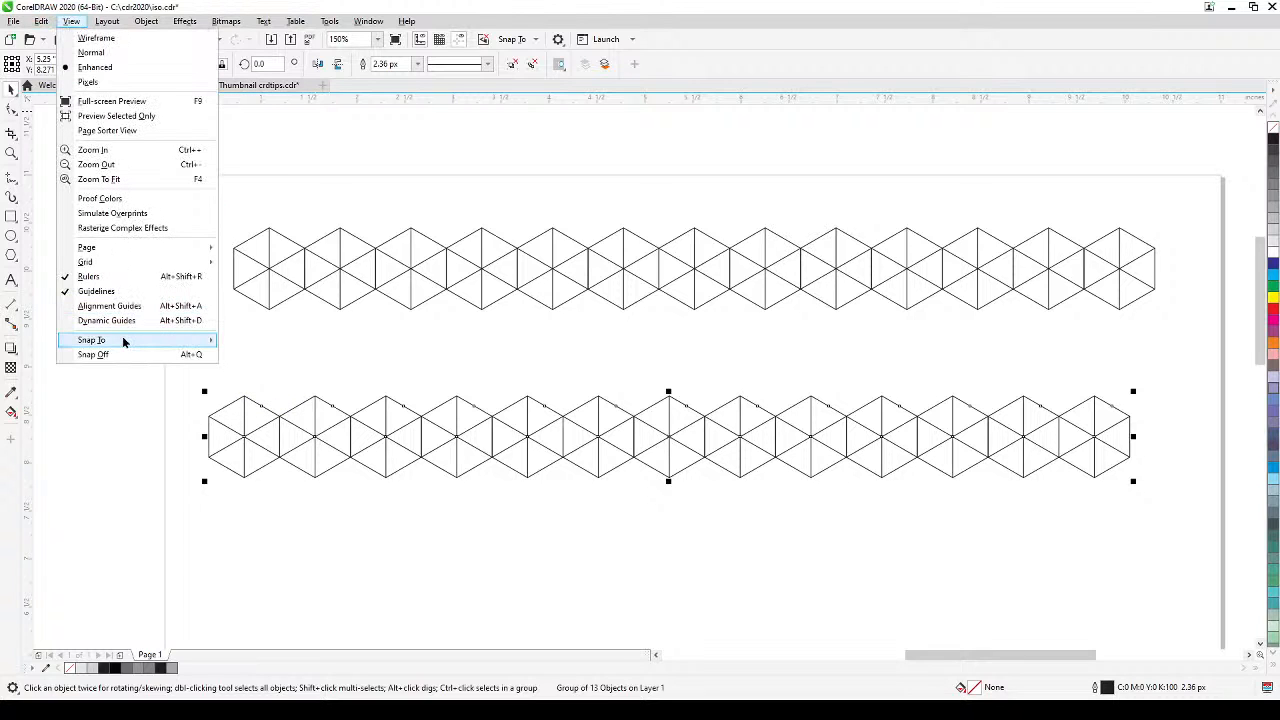
pyautogui.moveTo(124, 342)
pyautogui.click(248, 357)
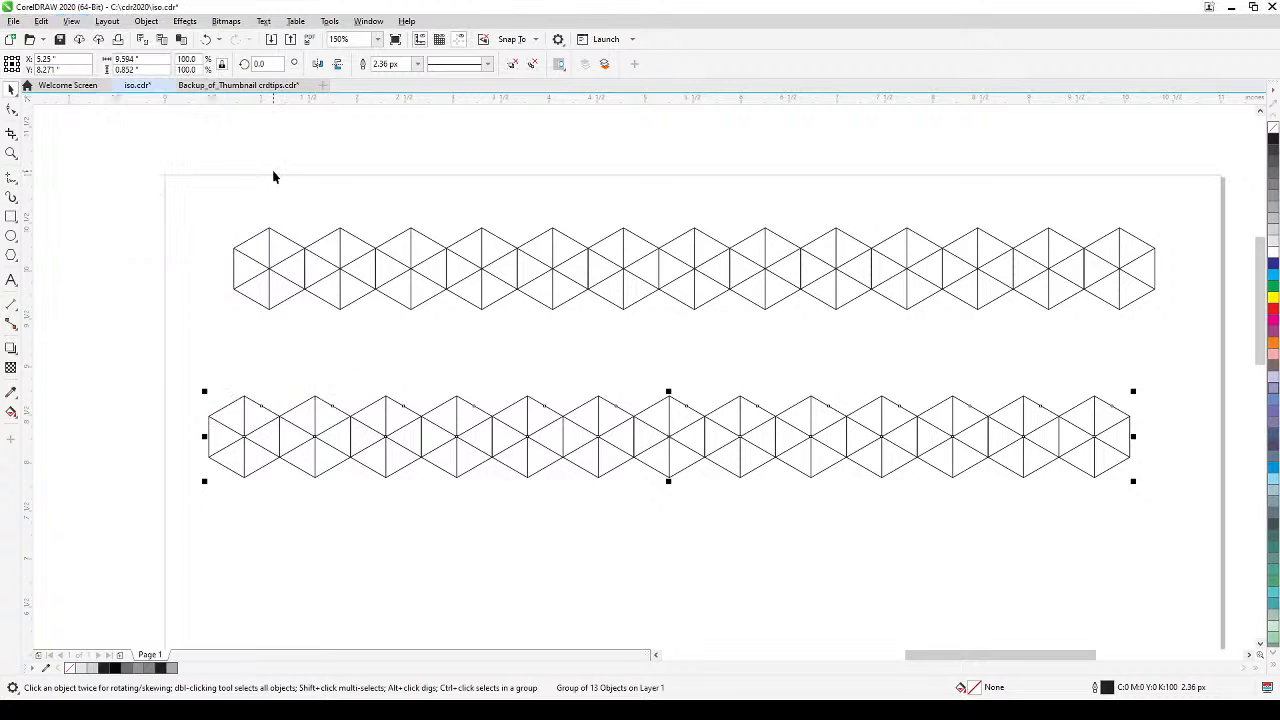
pyautogui.moveTo(244, 394); pyautogui.dragTo(304, 291)
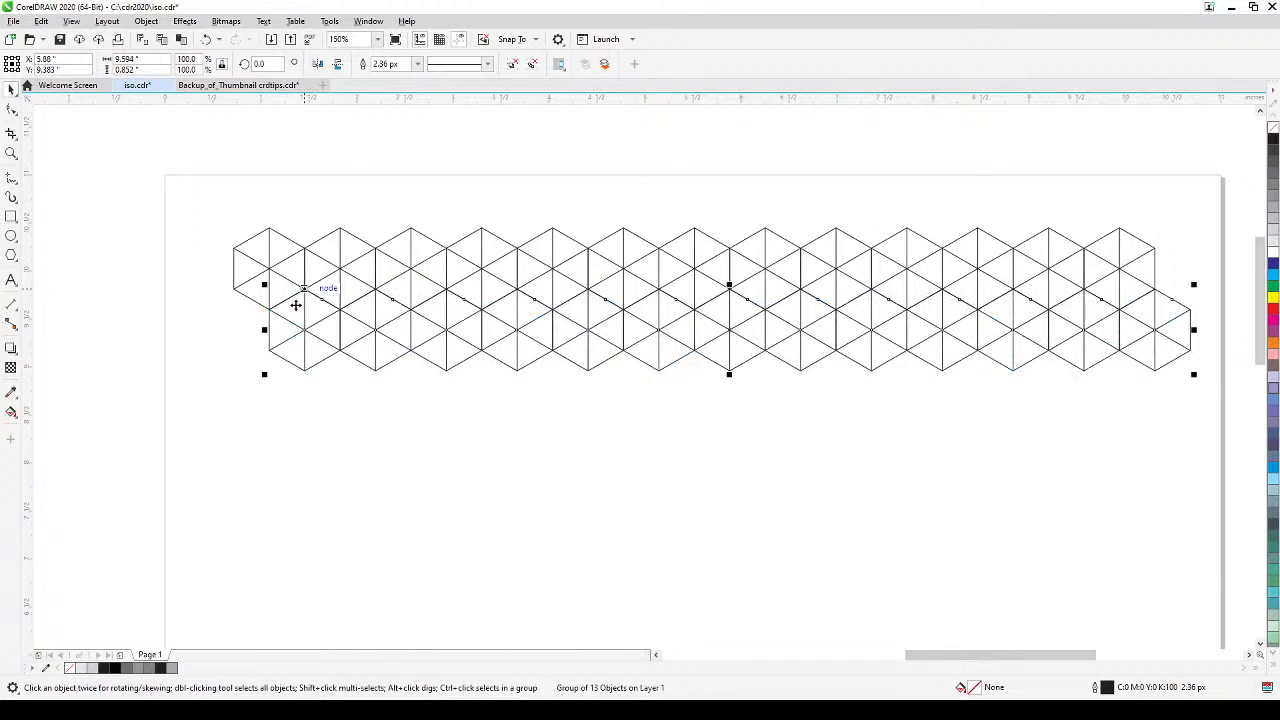
# - Select both hexagon rows, duplicate them in place, and snap the copy into the notches directly beneath the pair
pyautogui.click(277, 526)
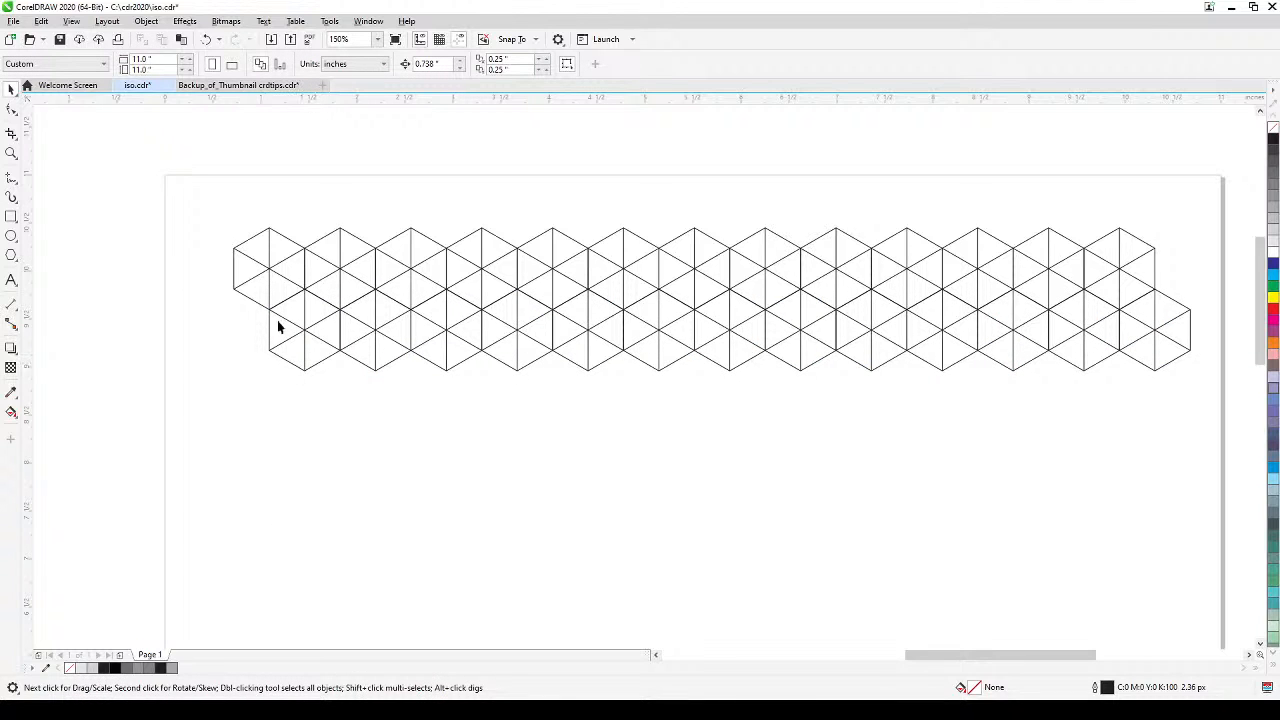
pyautogui.moveTo(153, 194); pyautogui.dragTo(1221, 443)
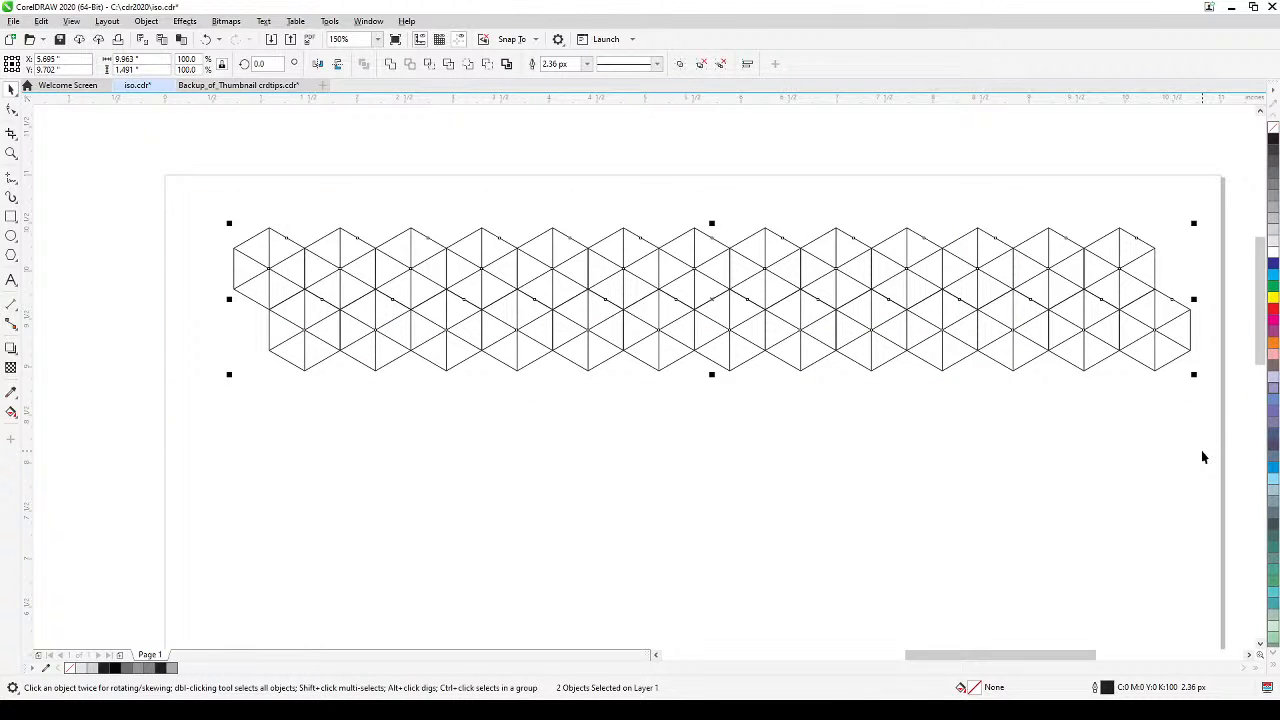
pyautogui.press('KP_Add')
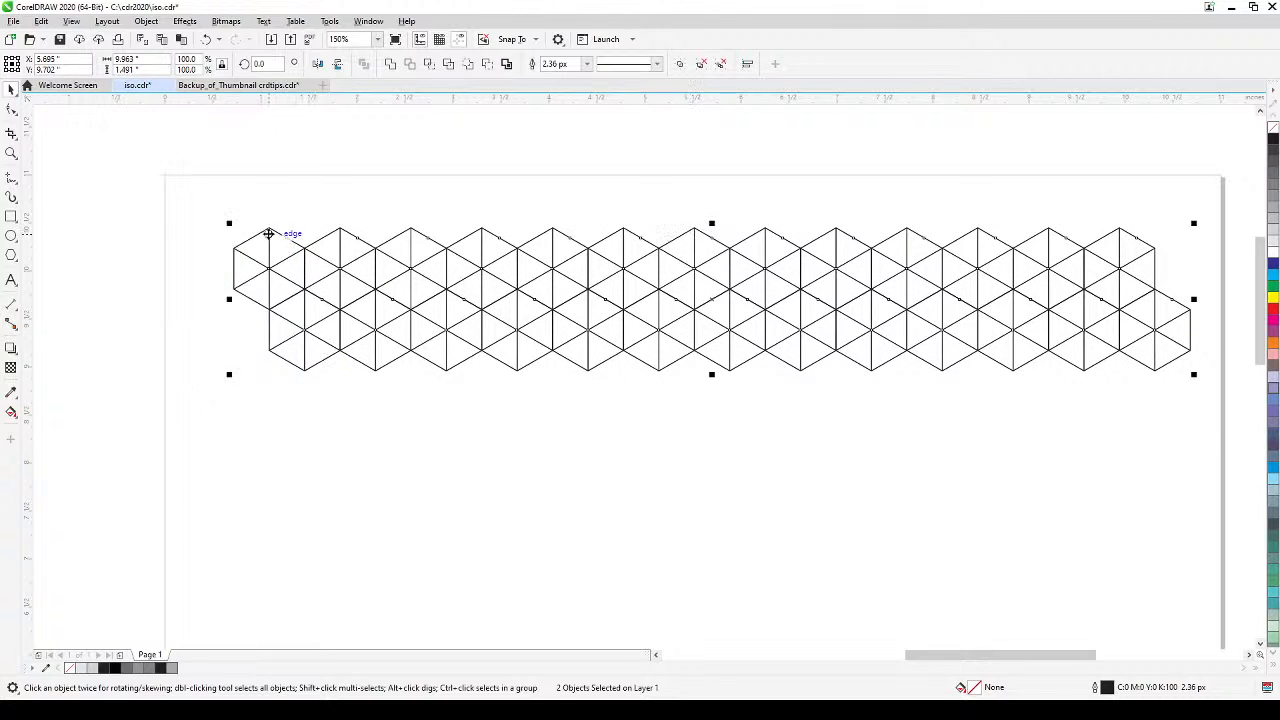
pyautogui.moveTo(268, 228); pyautogui.dragTo(268, 351)
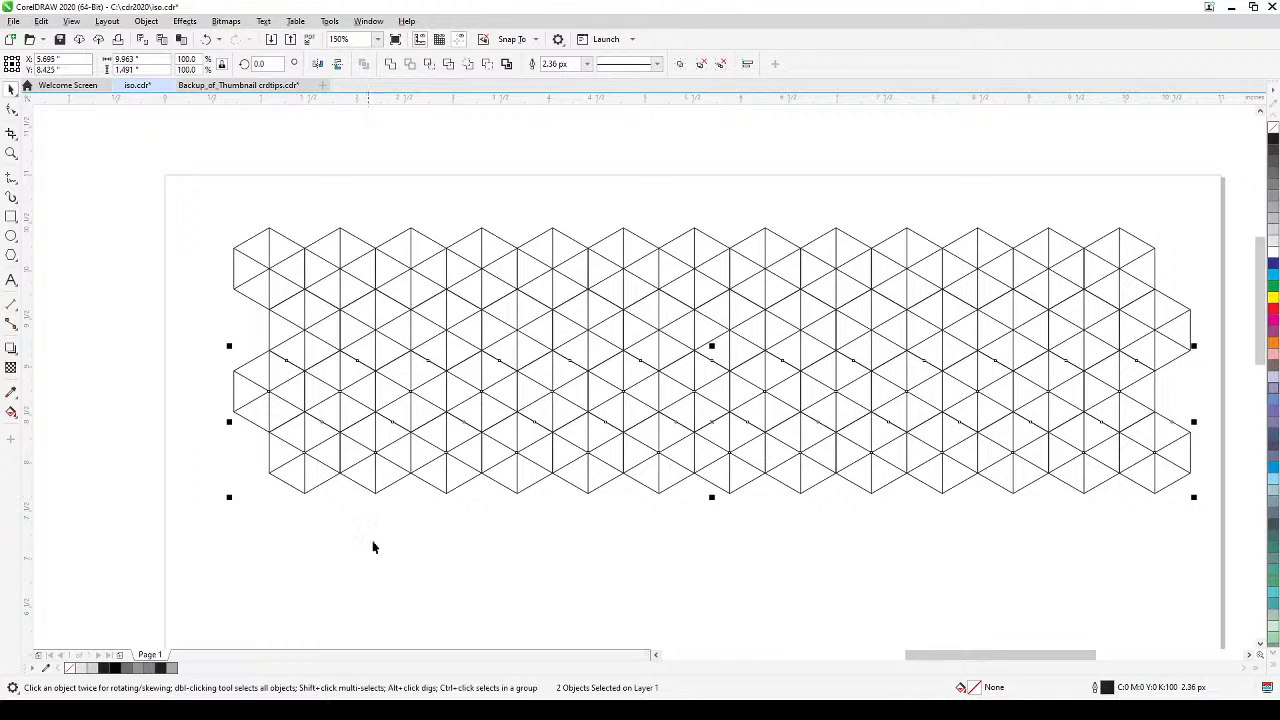
# - Duplicate the two-row block twice more, snapping each copy beneath the previous one to extend the grid to eight rows
pyautogui.moveTo(390, 539); pyautogui.dragTo(358, 471)
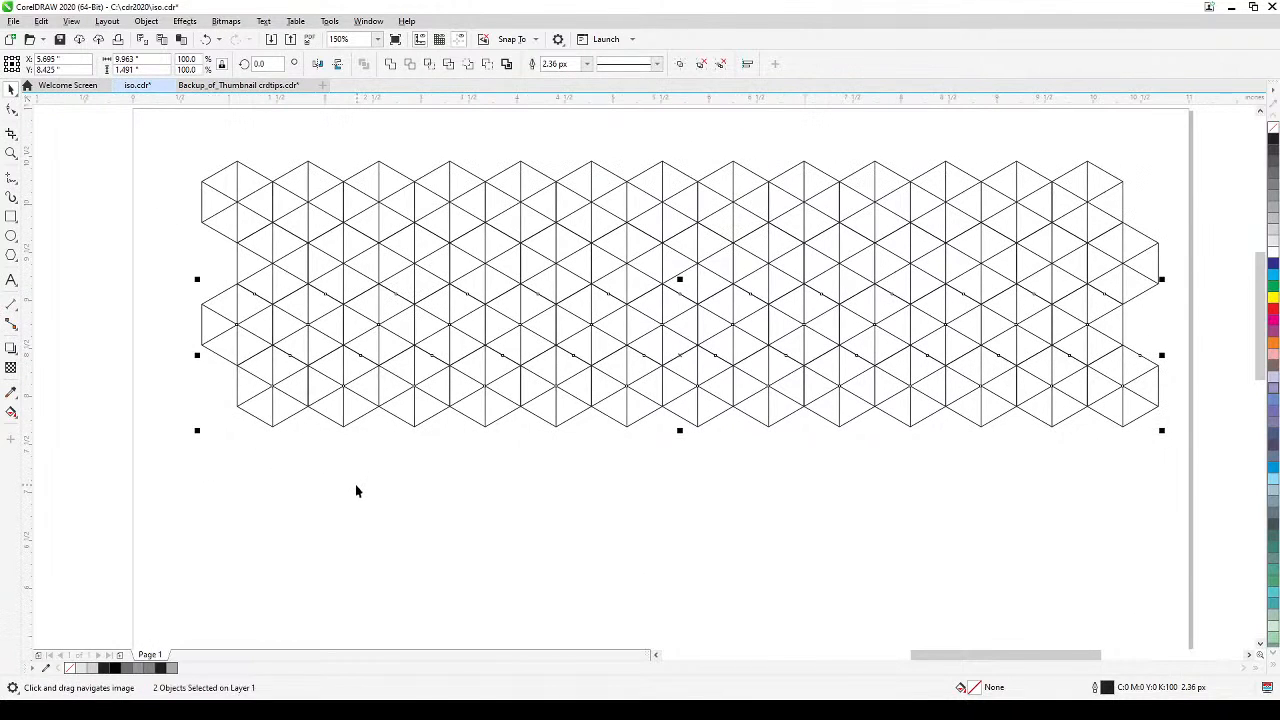
pyautogui.press('KP_Add')
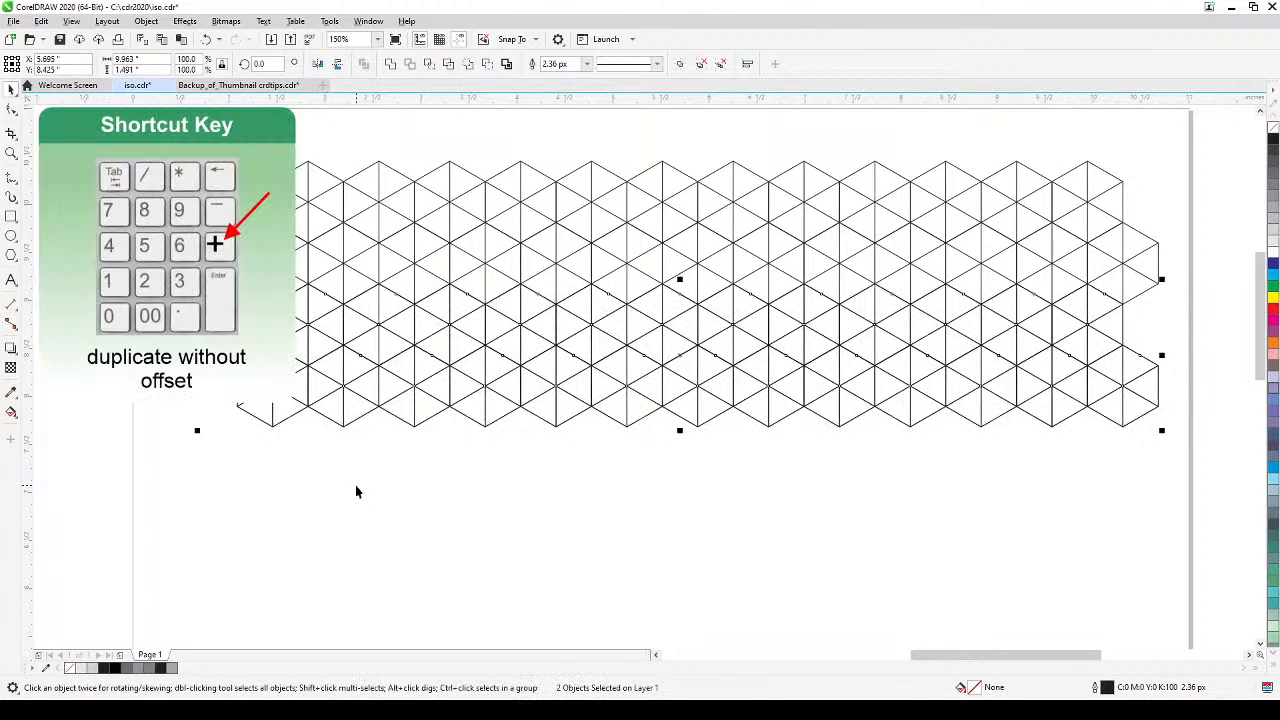
pyautogui.moveTo(241, 293); pyautogui.dragTo(239, 415)
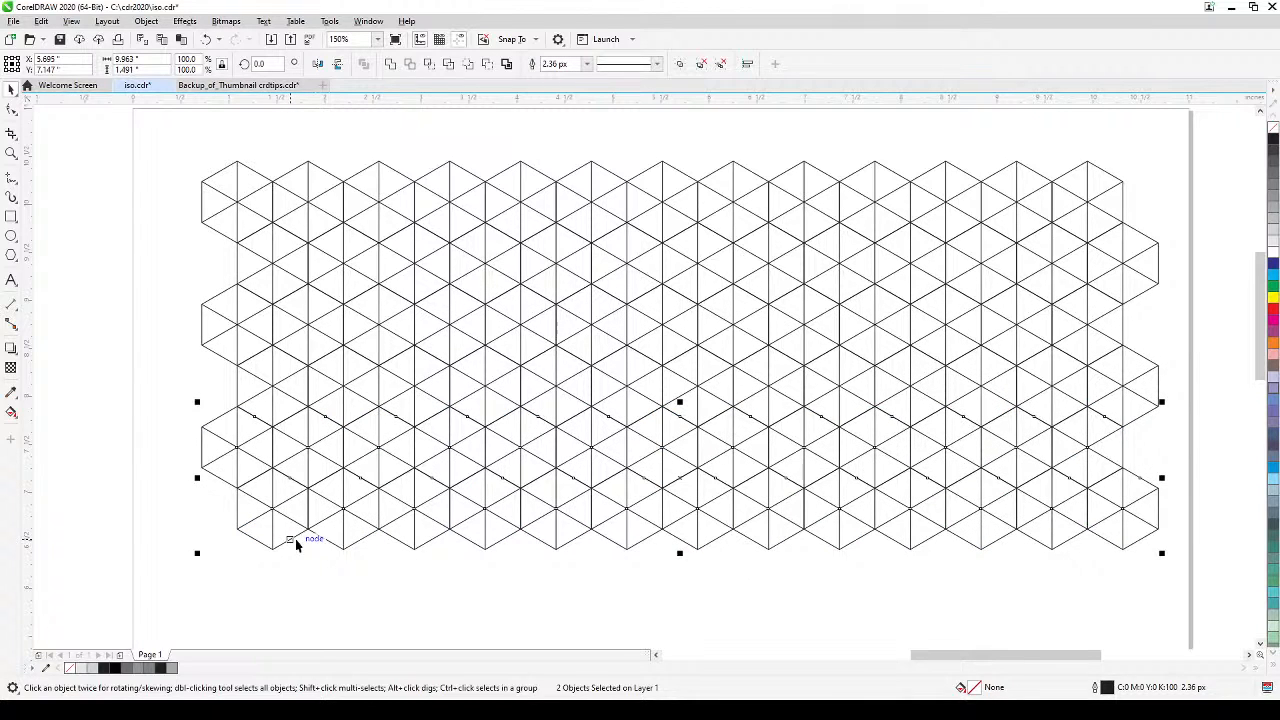
pyautogui.press('KP_Add')
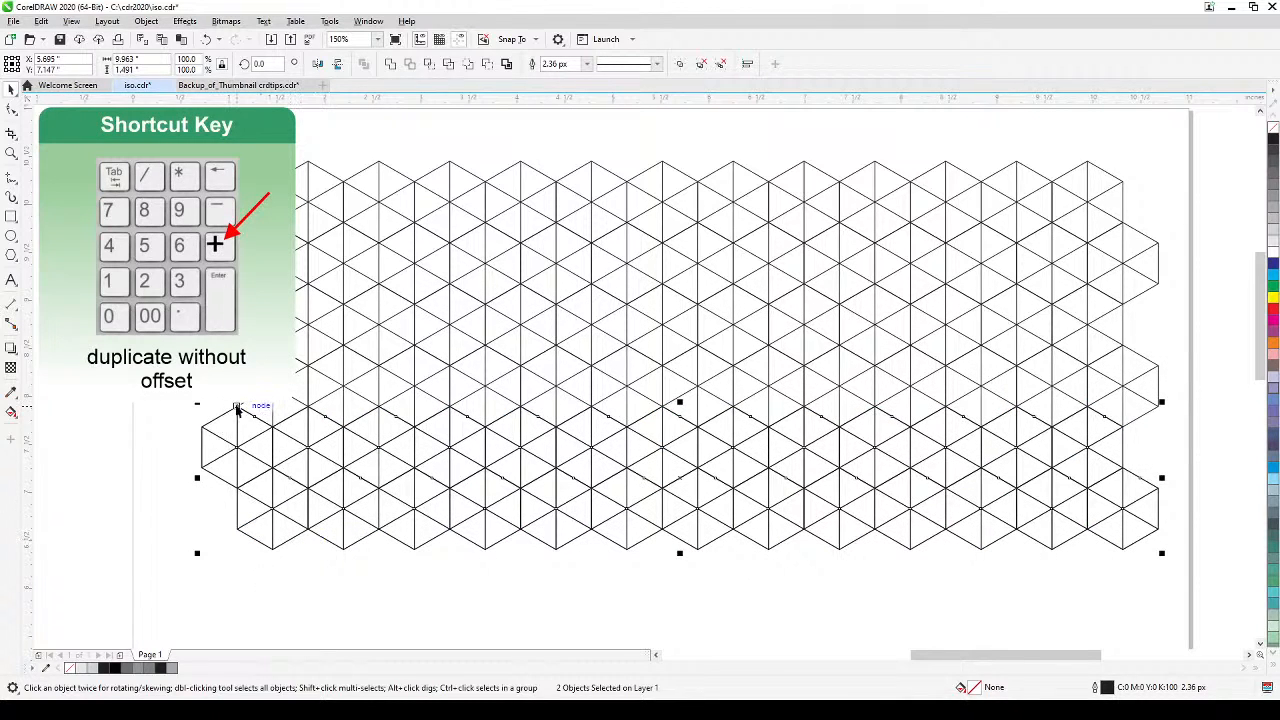
pyautogui.moveTo(237, 410); pyautogui.dragTo(241, 535)
pyautogui.scroll(-2, 188, 520)
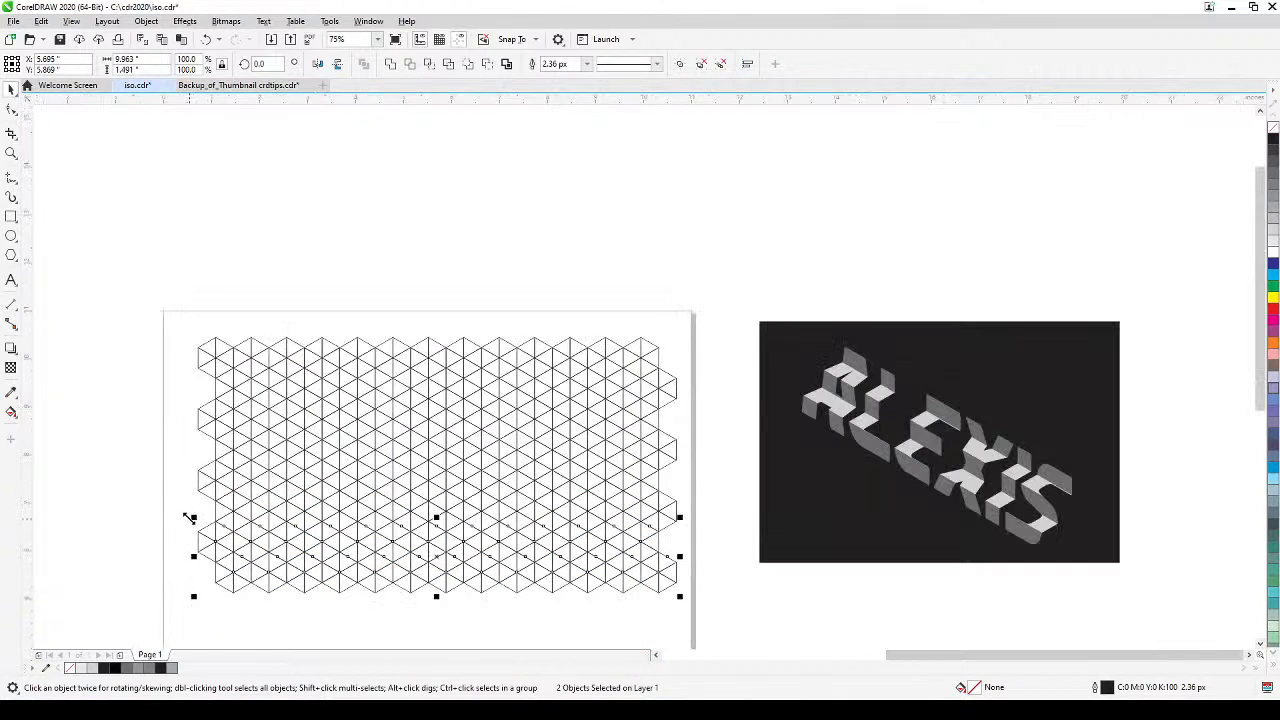
# - Select all eight hexagon rows and move them down the page to about X 5.66 in, Y 5.47 in
pyautogui.click(124, 551)
pyautogui.moveTo(124, 551); pyautogui.dragTo(215, 499)
pyautogui.moveTo(215, 247); pyautogui.dragTo(840, 514)
pyautogui.moveTo(726, 417); pyautogui.dragTo(727, 530)
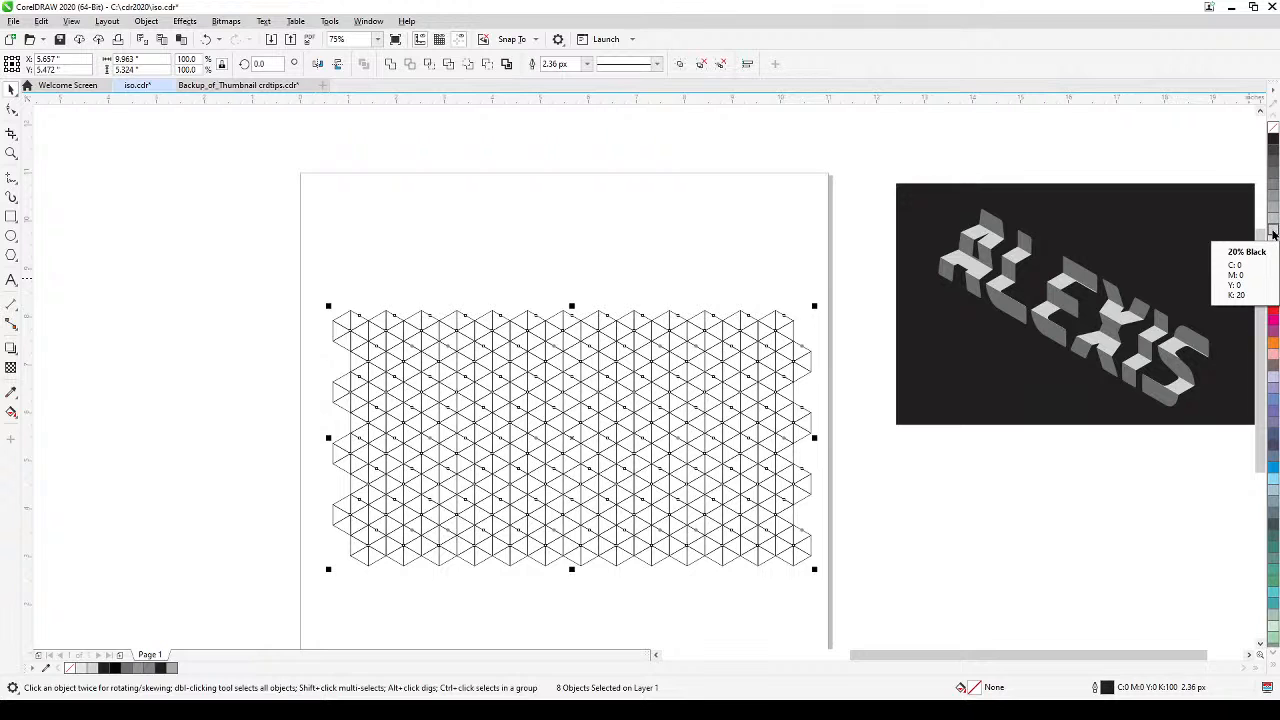
# - Set the outline of the eight rows to 20% Black and group them into one grid
pyautogui.rightClick(1273, 233)
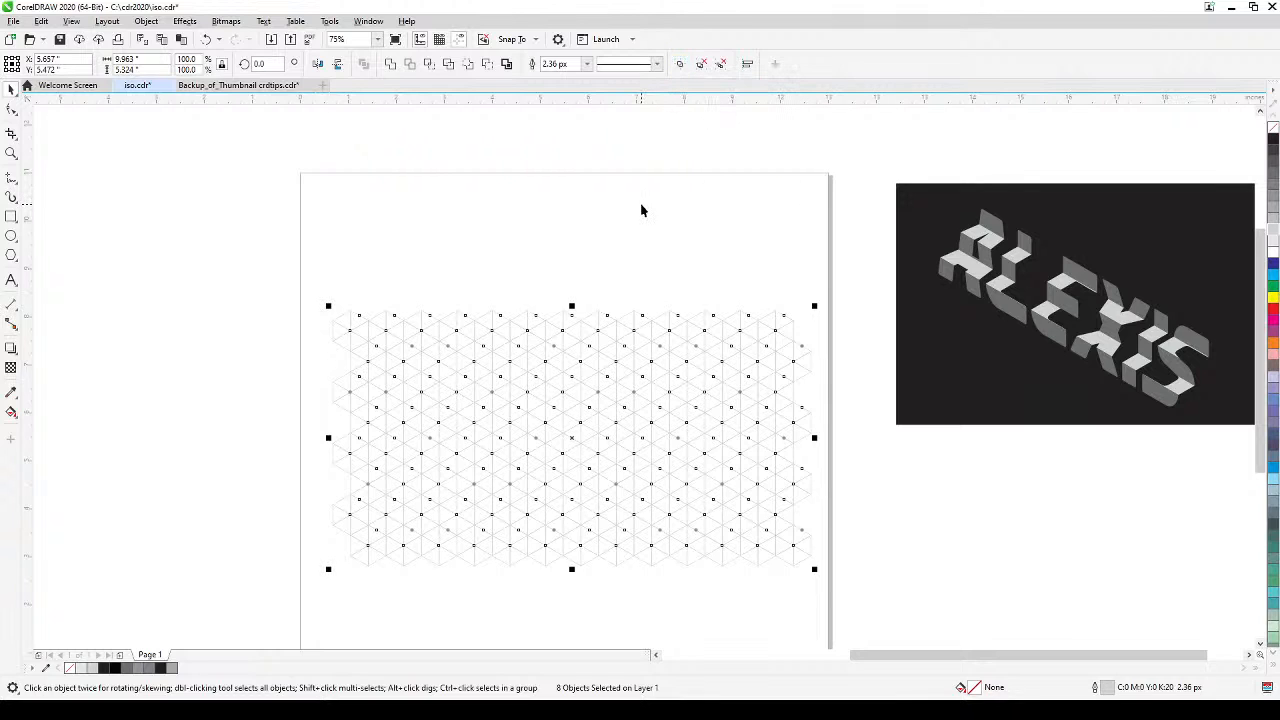
pyautogui.hotkey('ctrl', 'g')
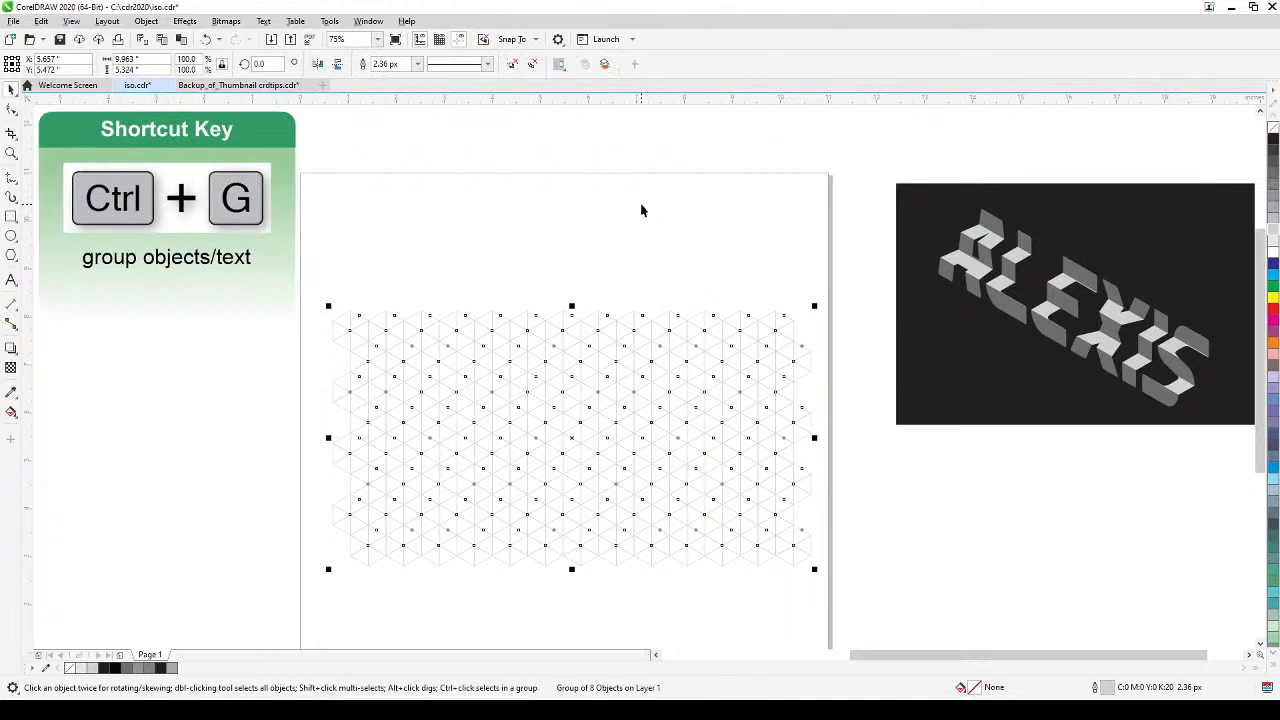
pyautogui.click(622, 219)
# - Move the grid up to about X 5.69 in, Y 5.92 in and lock it
pyautogui.moveTo(530, 410); pyautogui.dragTo(547, 382)
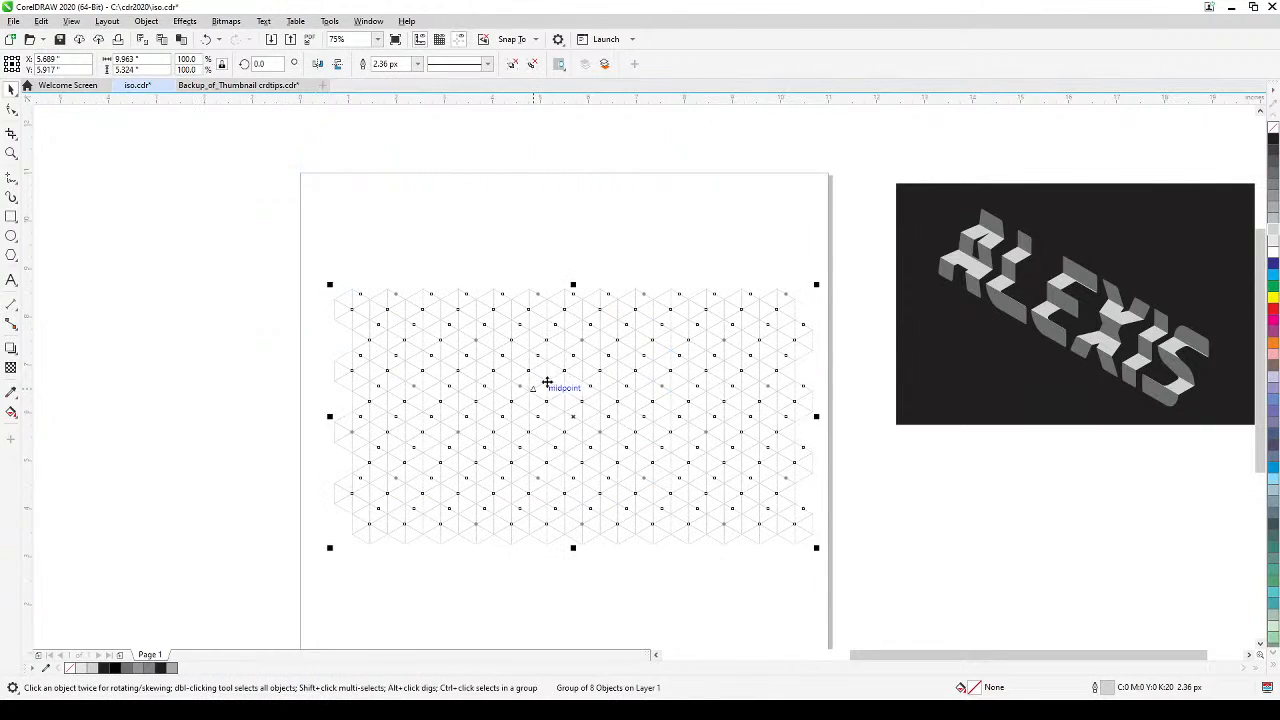
pyautogui.rightClick(511, 336)
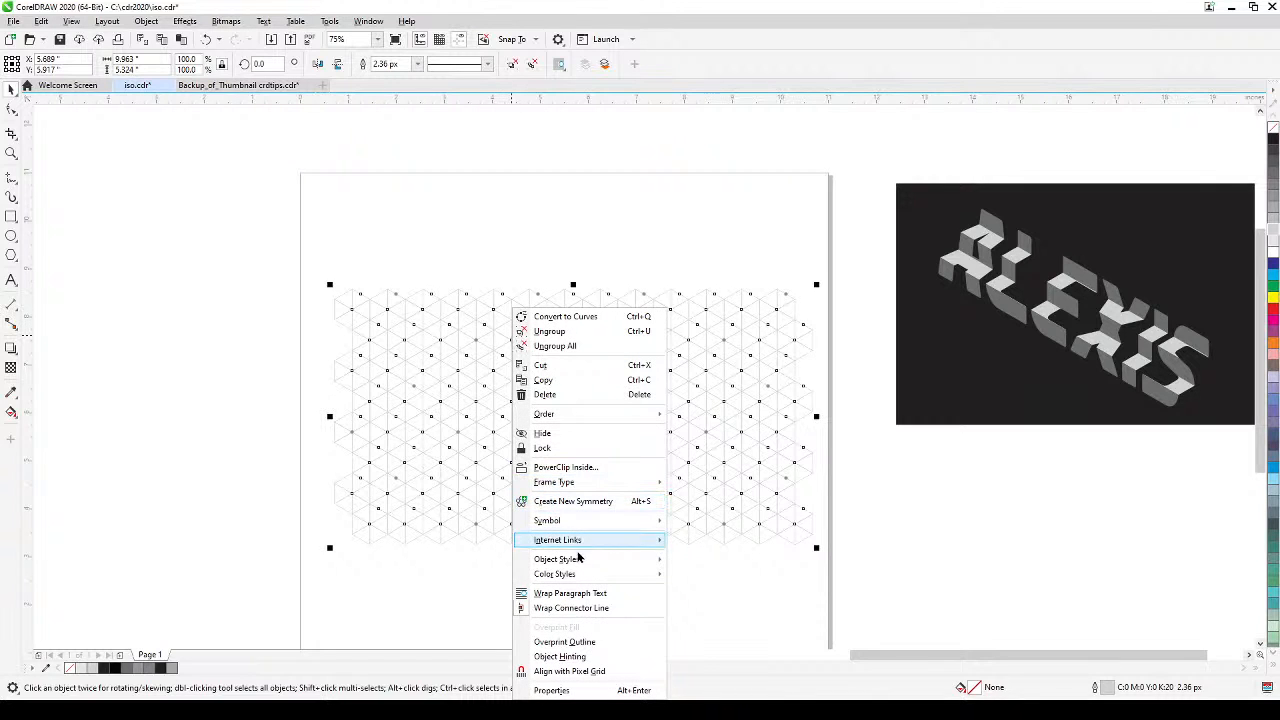
pyautogui.click(563, 448)
pyautogui.click(589, 211)
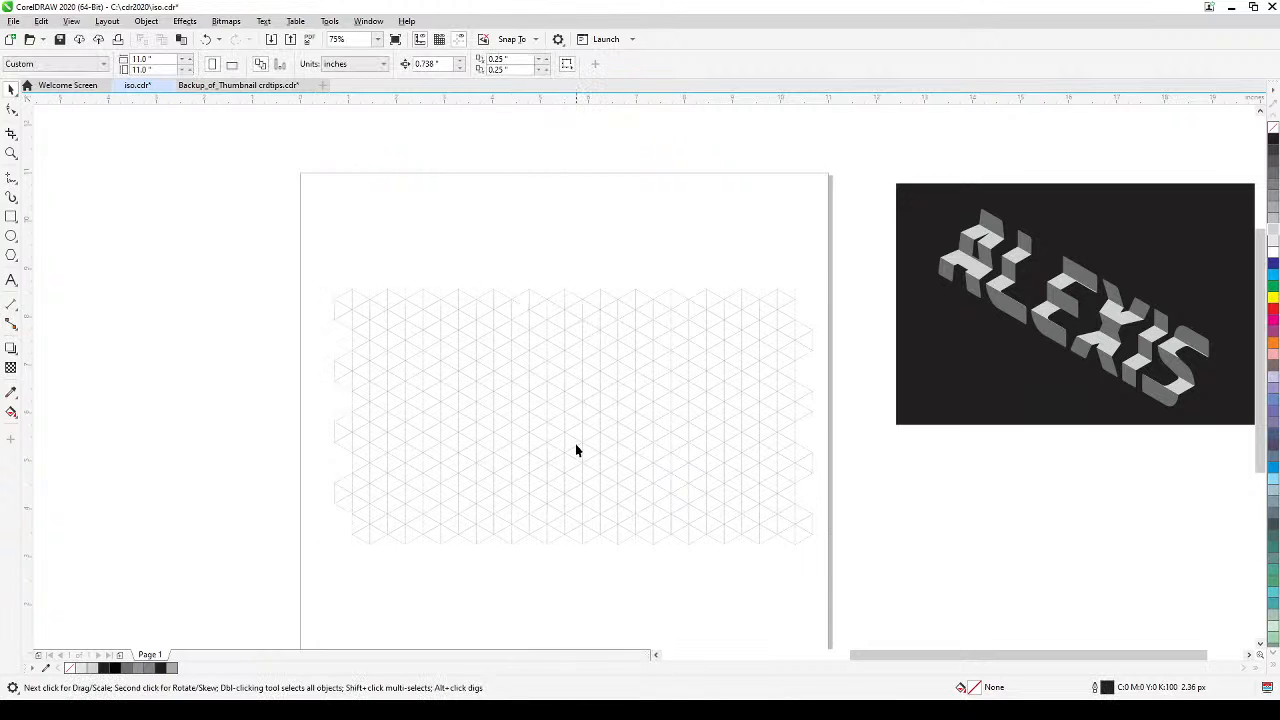
# - Select the grid to check its locked state and examine its line pattern up close
pyautogui.moveTo(580, 454); pyautogui.dragTo(588, 428)
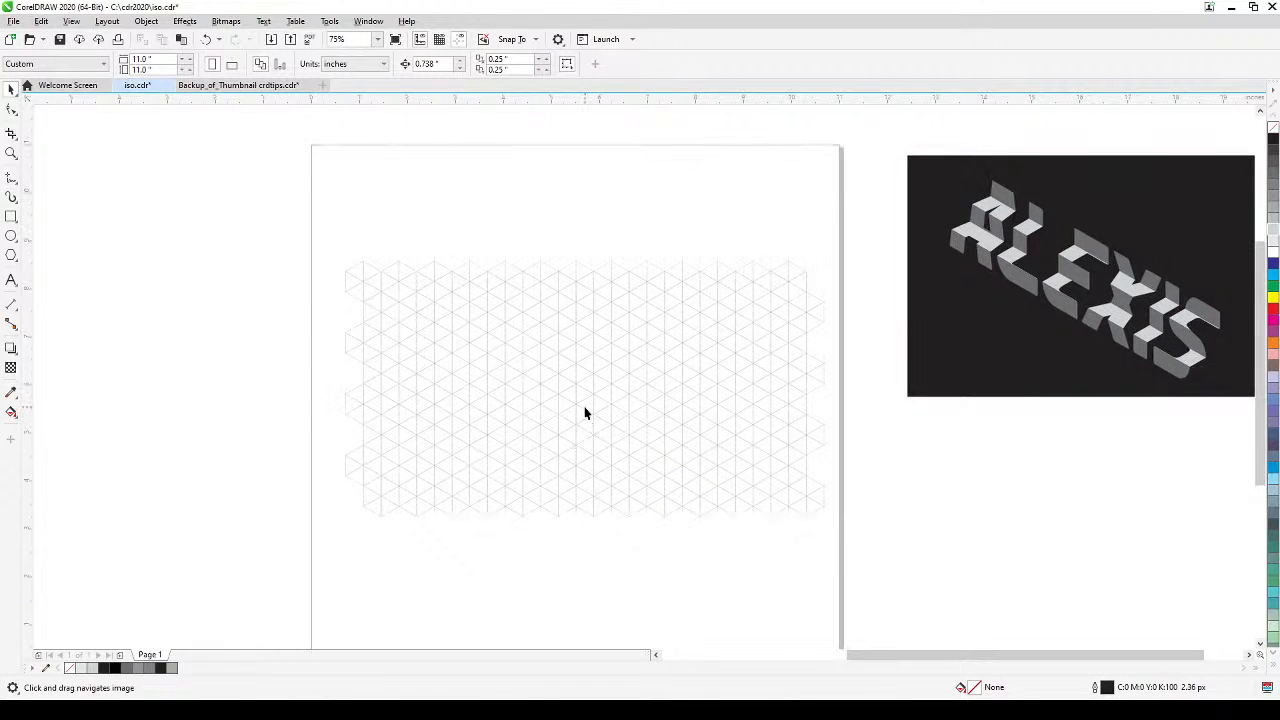
pyautogui.scroll(2, 585, 413)
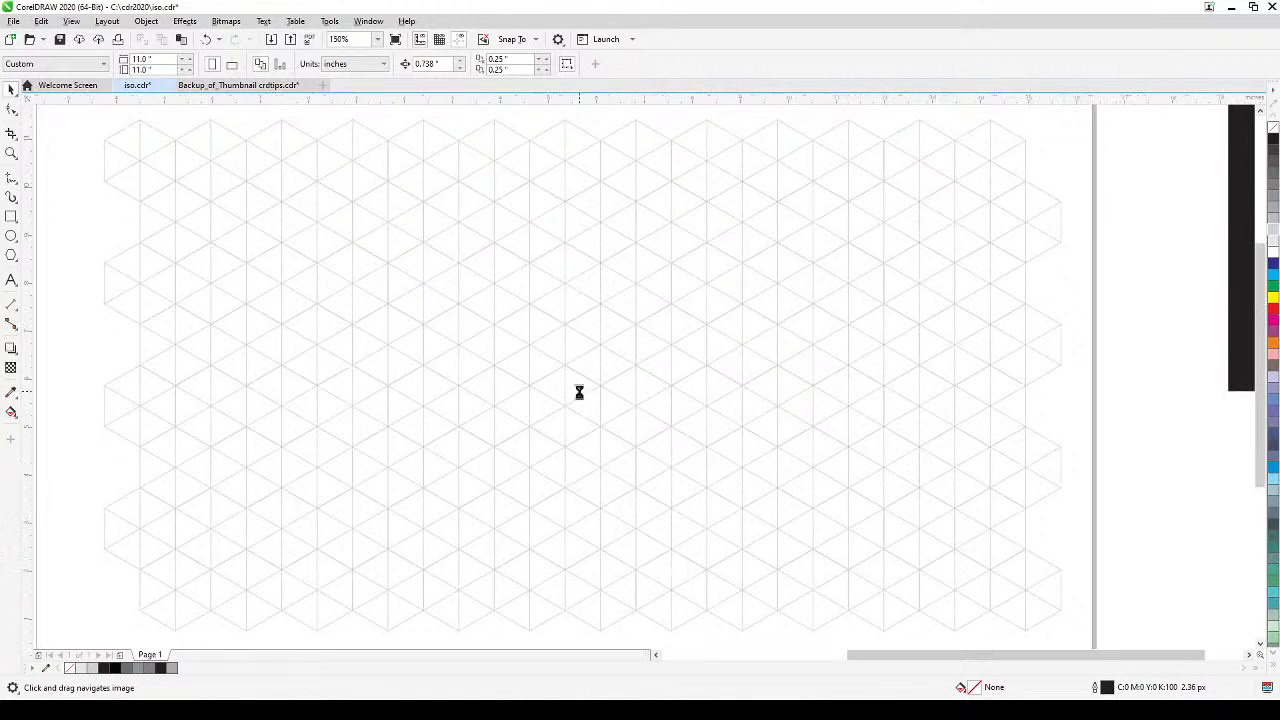
pyautogui.scroll(-2, 579, 392)
pyautogui.click(651, 351)
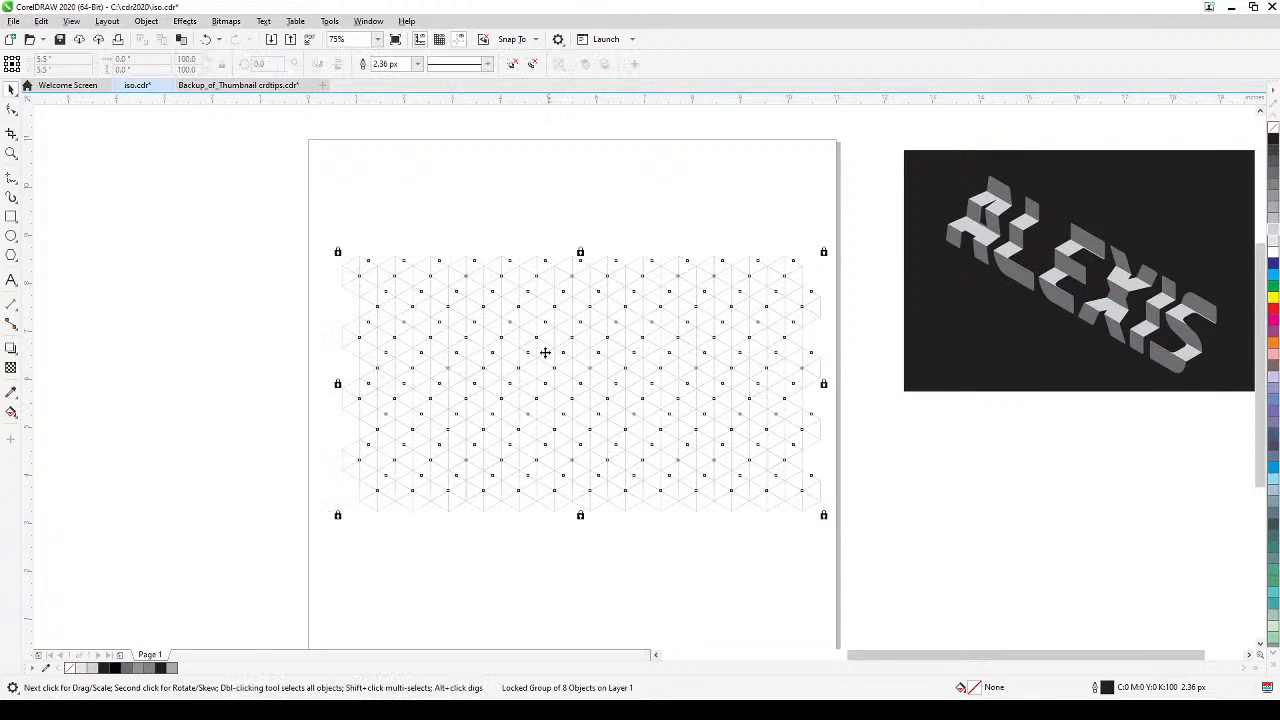
pyautogui.click(525, 451)
pyautogui.click(518, 459)
pyautogui.click(627, 584)
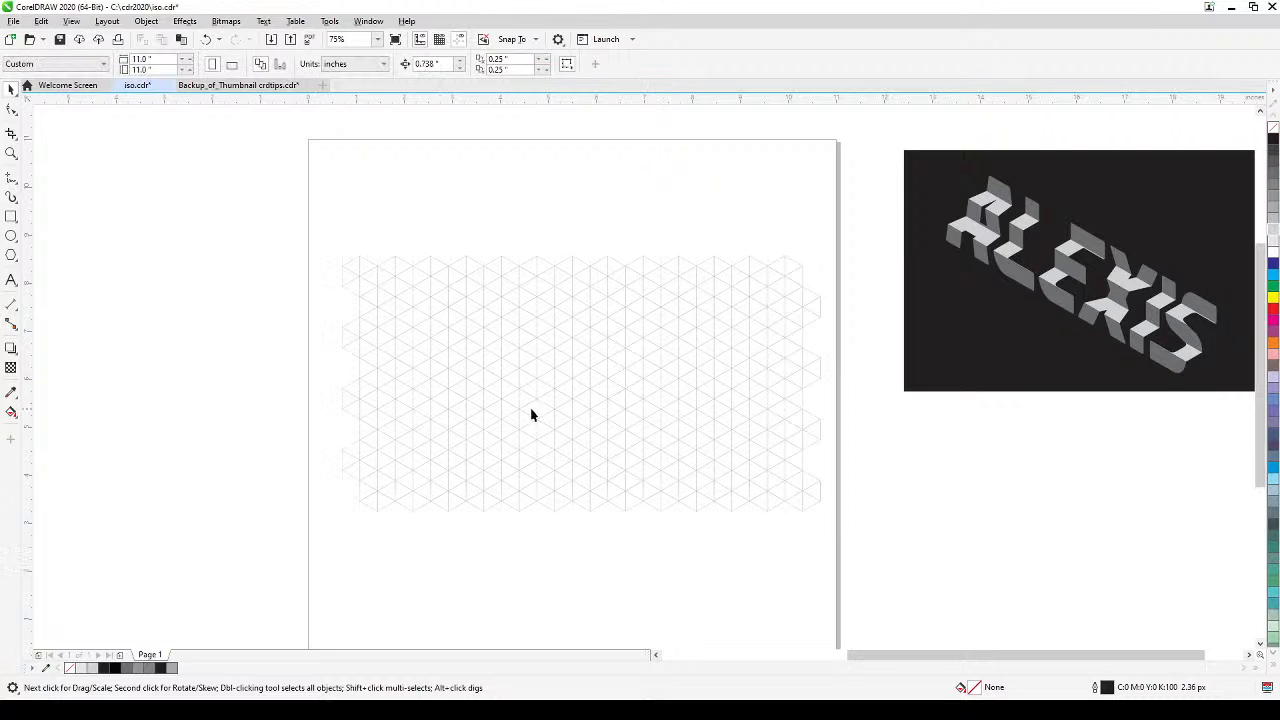
pyautogui.press('h')
pyautogui.moveTo(709, 449); pyautogui.dragTo(691, 471)
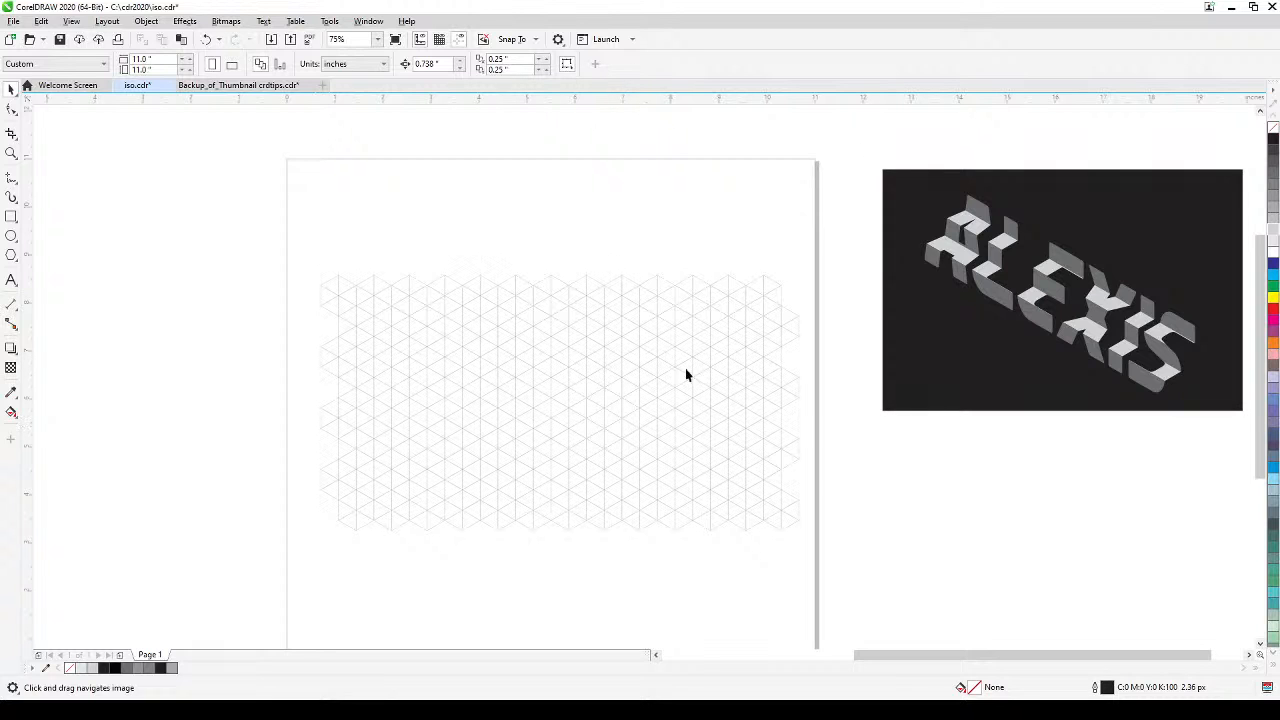
pyautogui.scroll(5, 466, 363)
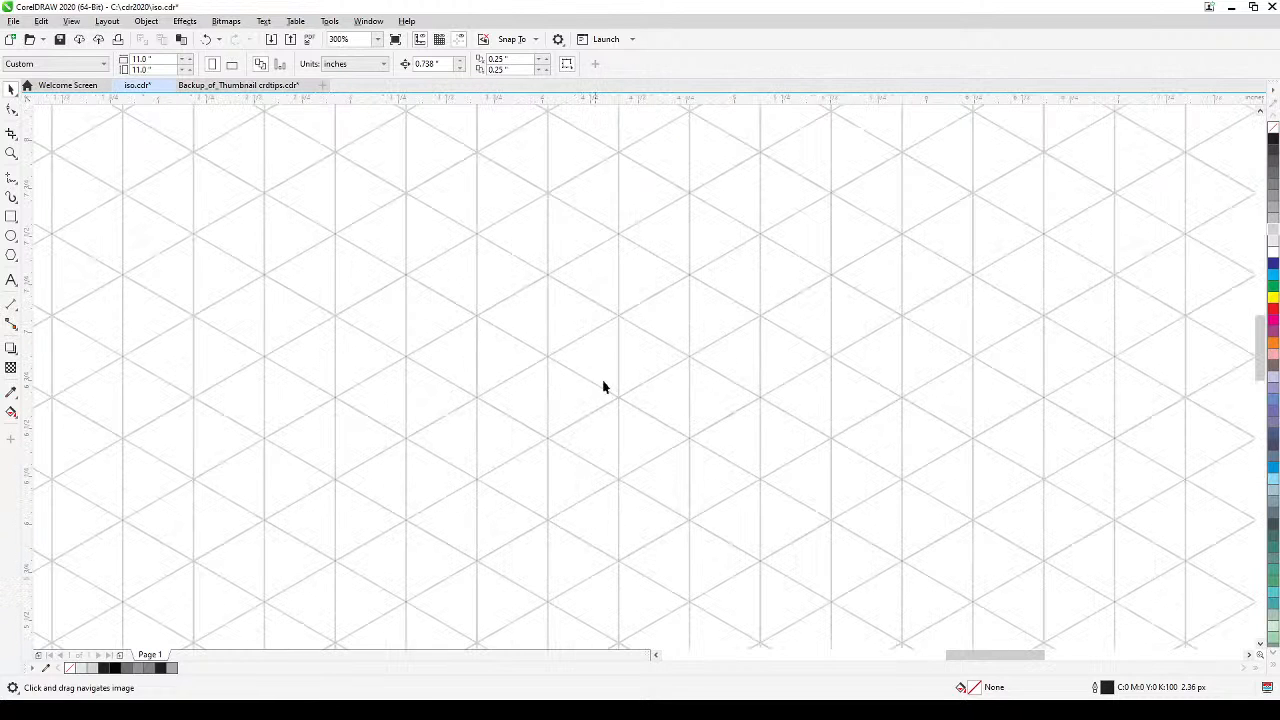
pyautogui.scroll(-5, 780, 406)
pyautogui.moveTo(780, 406); pyautogui.dragTo(674, 423)
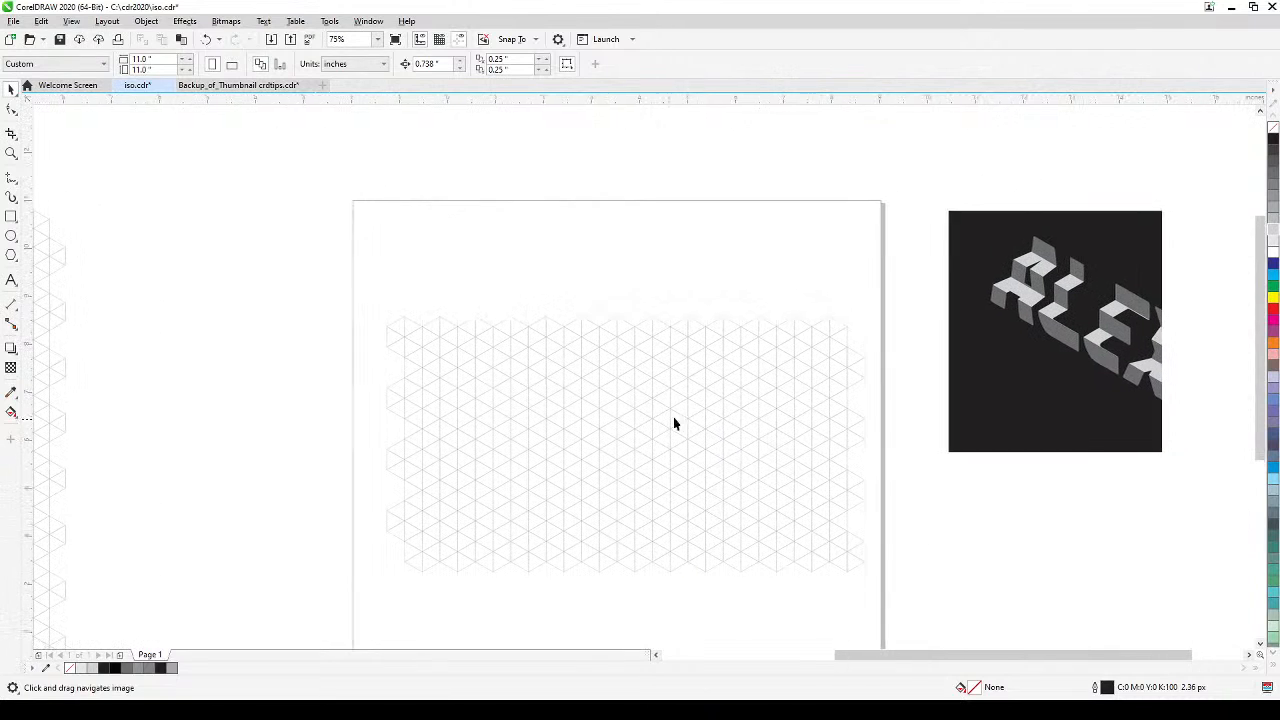
# - Add the artistic text CORELDRAW above the isometric grid and select it as an object
pyautogui.click(11, 281)
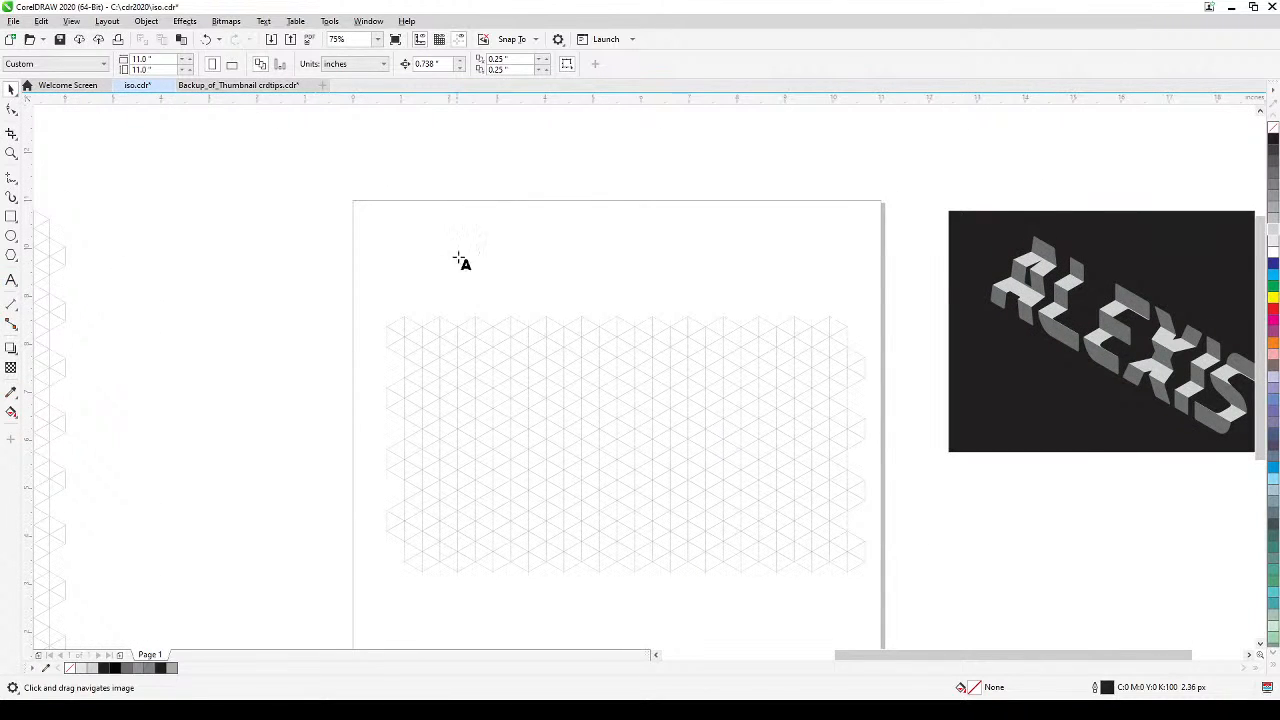
pyautogui.click(528, 268)
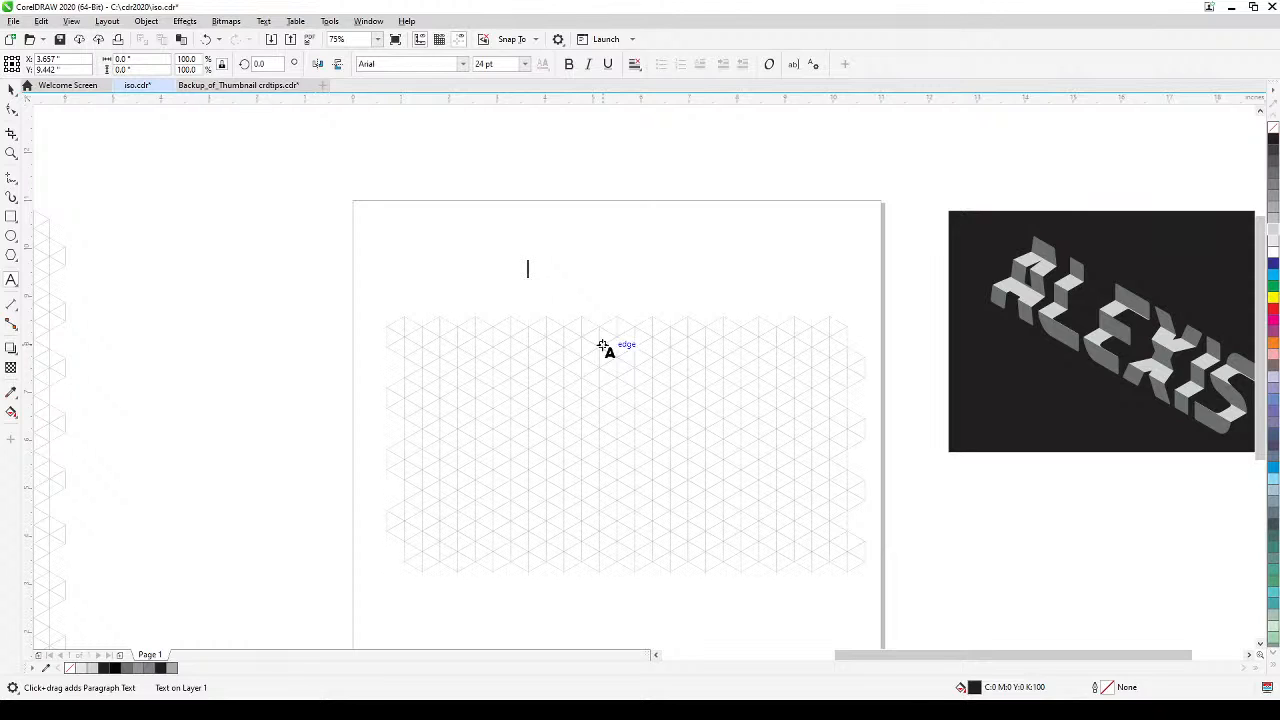
pyautogui.write('CORE')
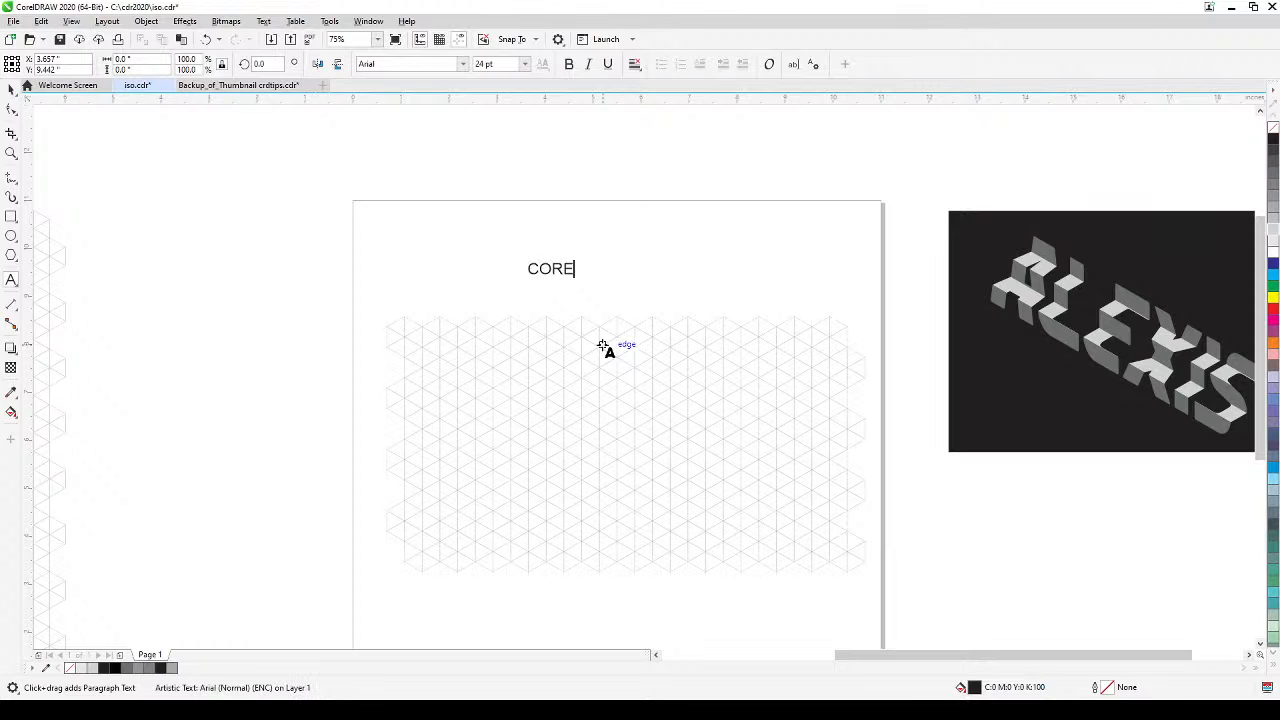
pyautogui.write('LDRAW')
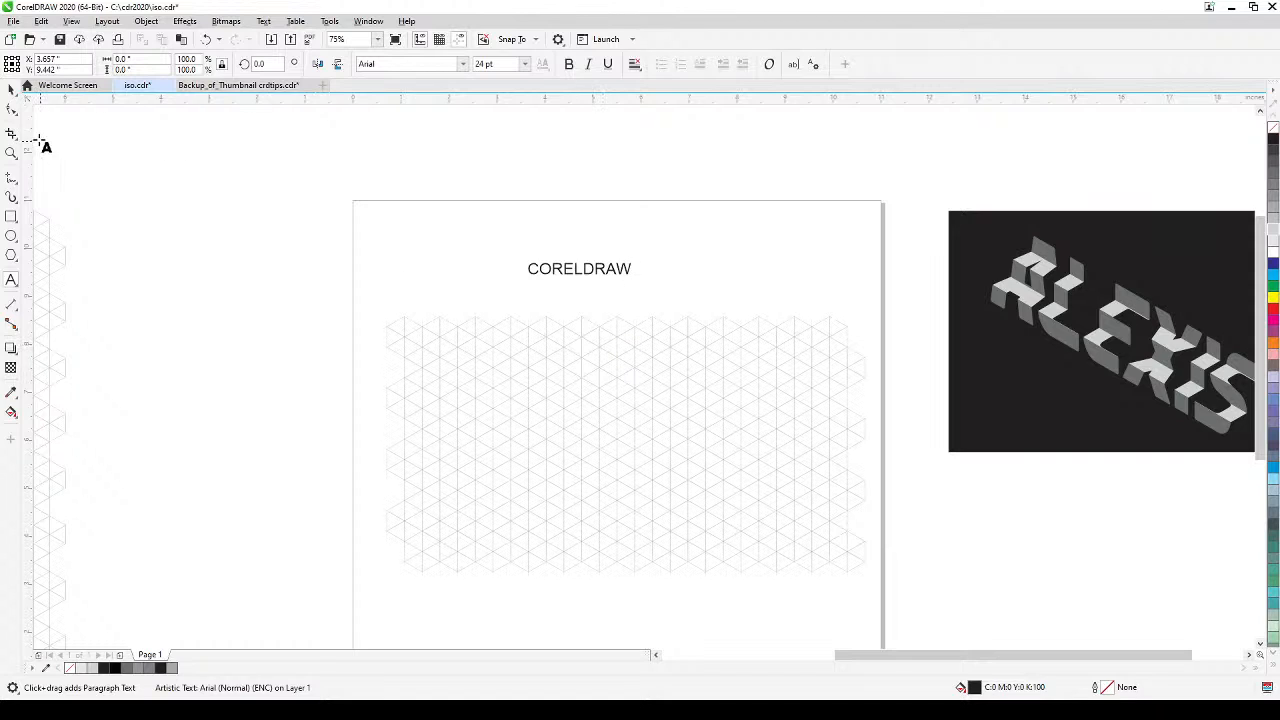
pyautogui.click(11, 89)
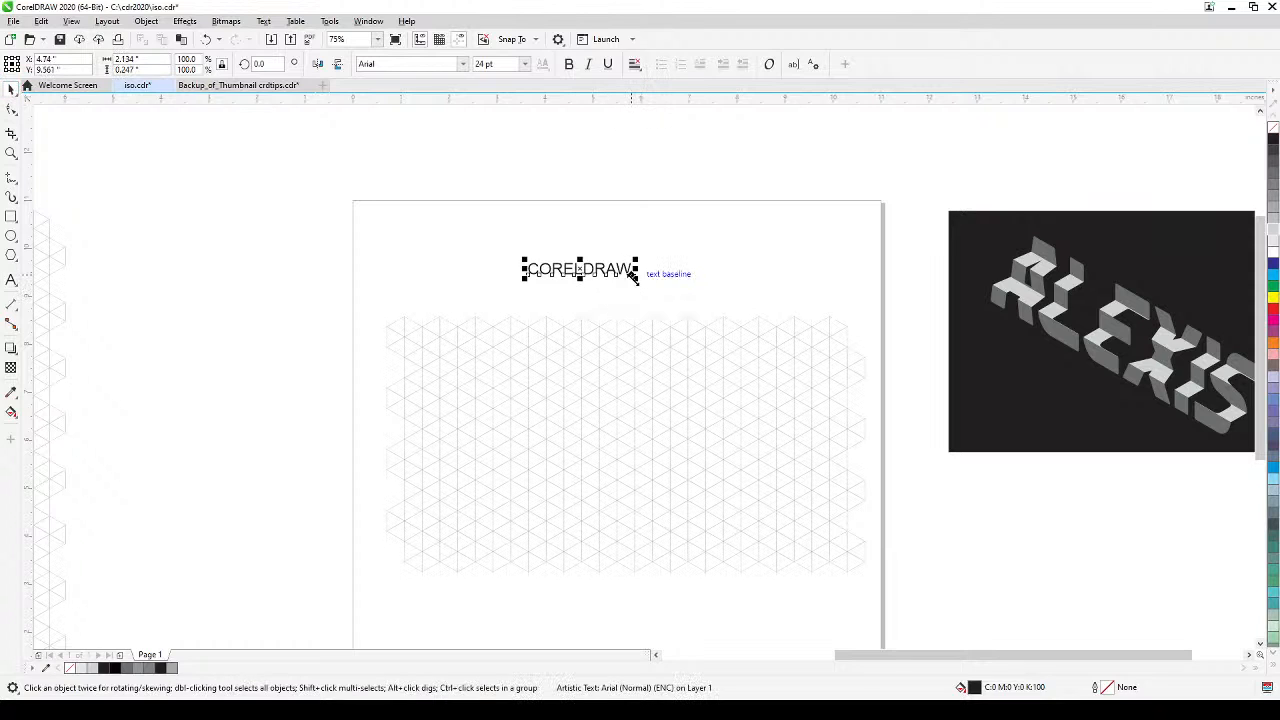
# - Enlarge the CORELDRAW text to about 65 pt and set its font to EA Sports Covers SC (SemiBold)
pyautogui.moveTo(637, 279); pyautogui.dragTo(686, 289)
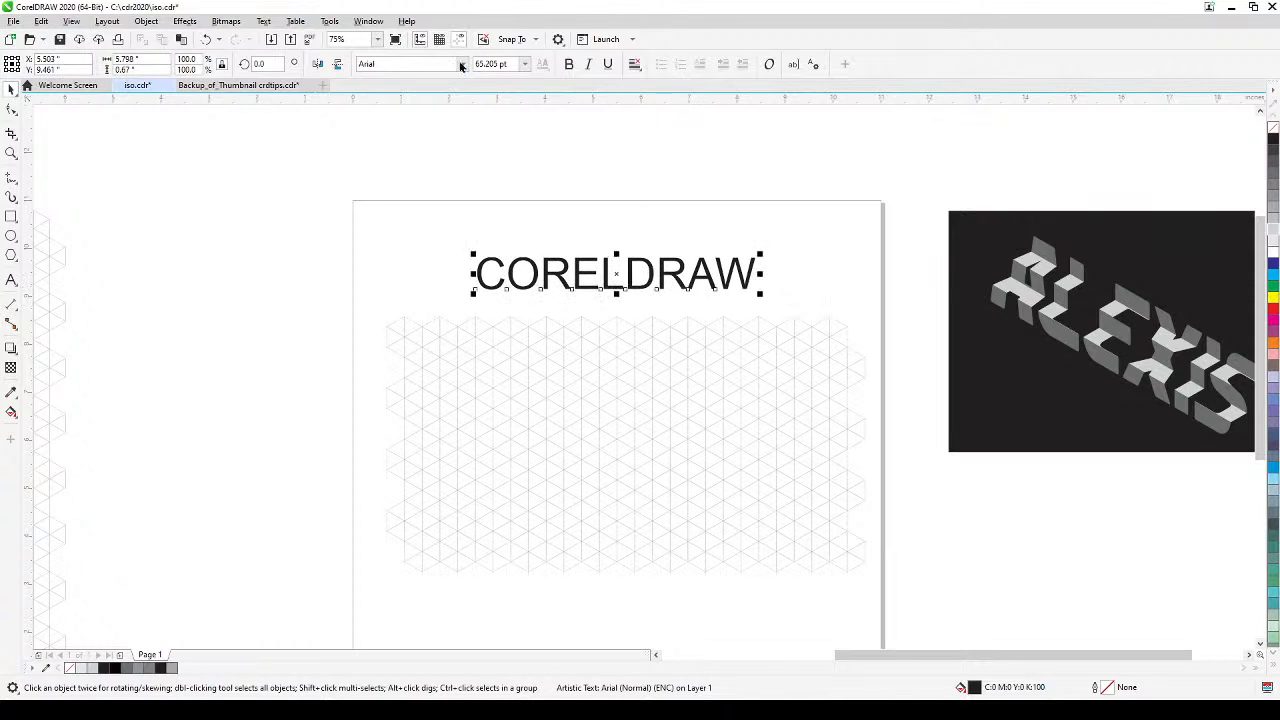
pyautogui.click(463, 65)
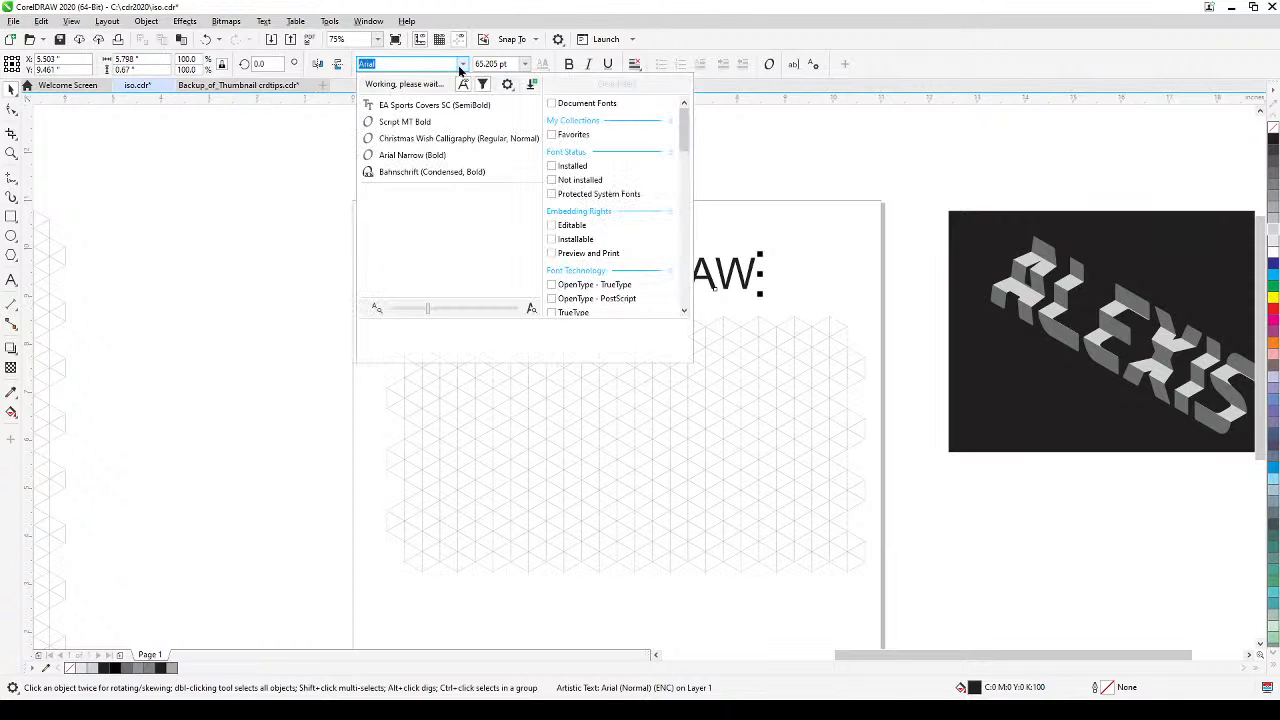
pyautogui.click(432, 105)
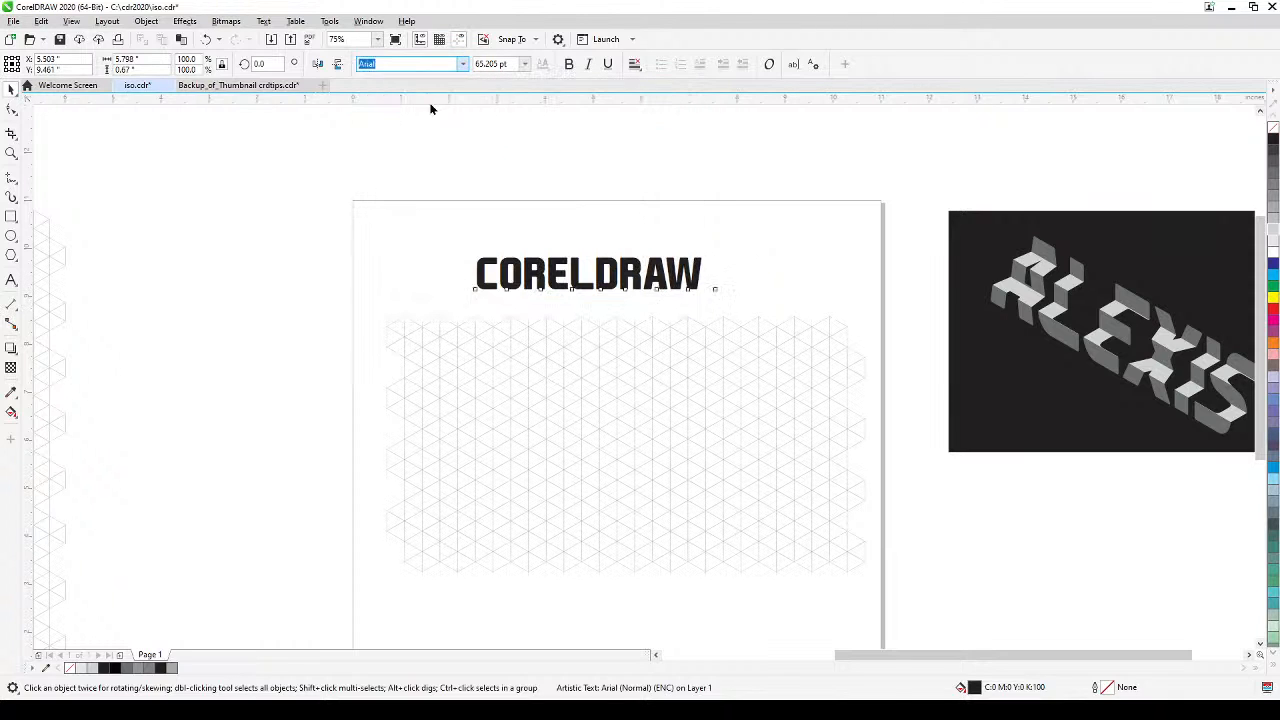
# - Scale the CORELDRAW text up to about 98 pt, roughly 7.03 in wide, and fill it with 20% Black
pyautogui.moveTo(709, 251); pyautogui.dragTo(759, 222)
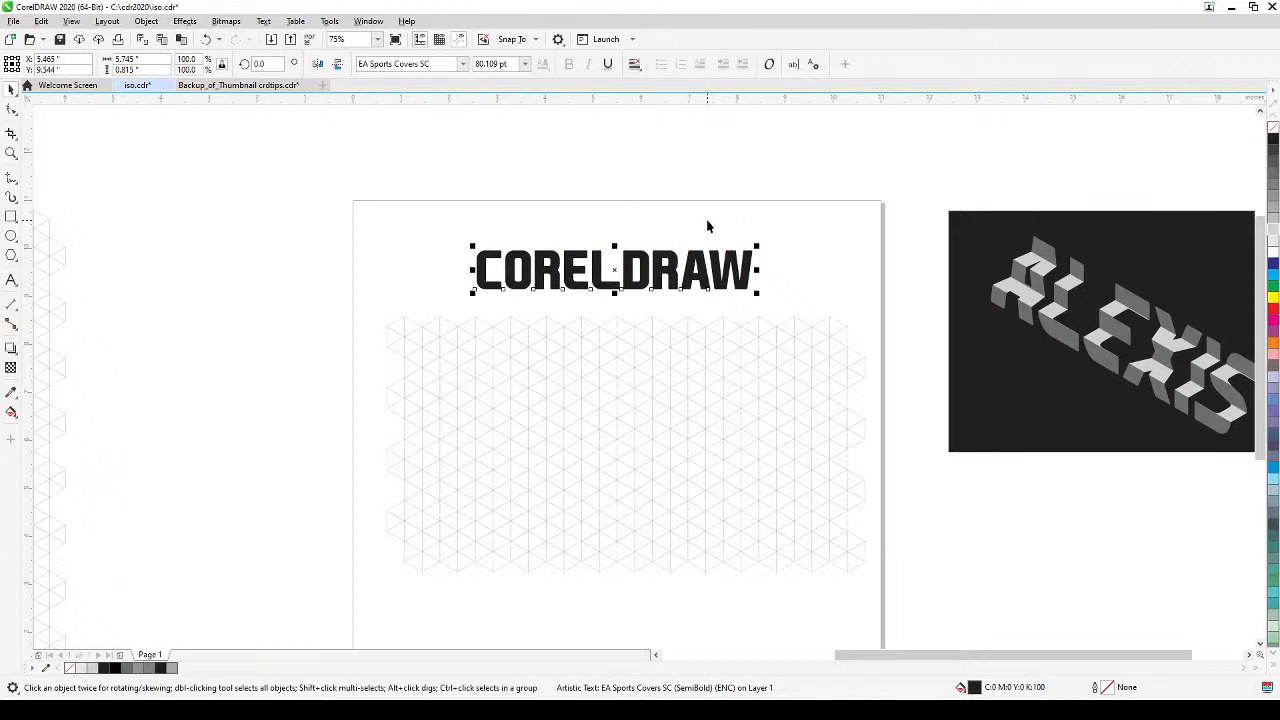
pyautogui.moveTo(471, 295)
pyautogui.mouseDown()
pyautogui.moveTo(449, 309)
pyautogui.moveTo(448, 298)
pyautogui.mouseUp()
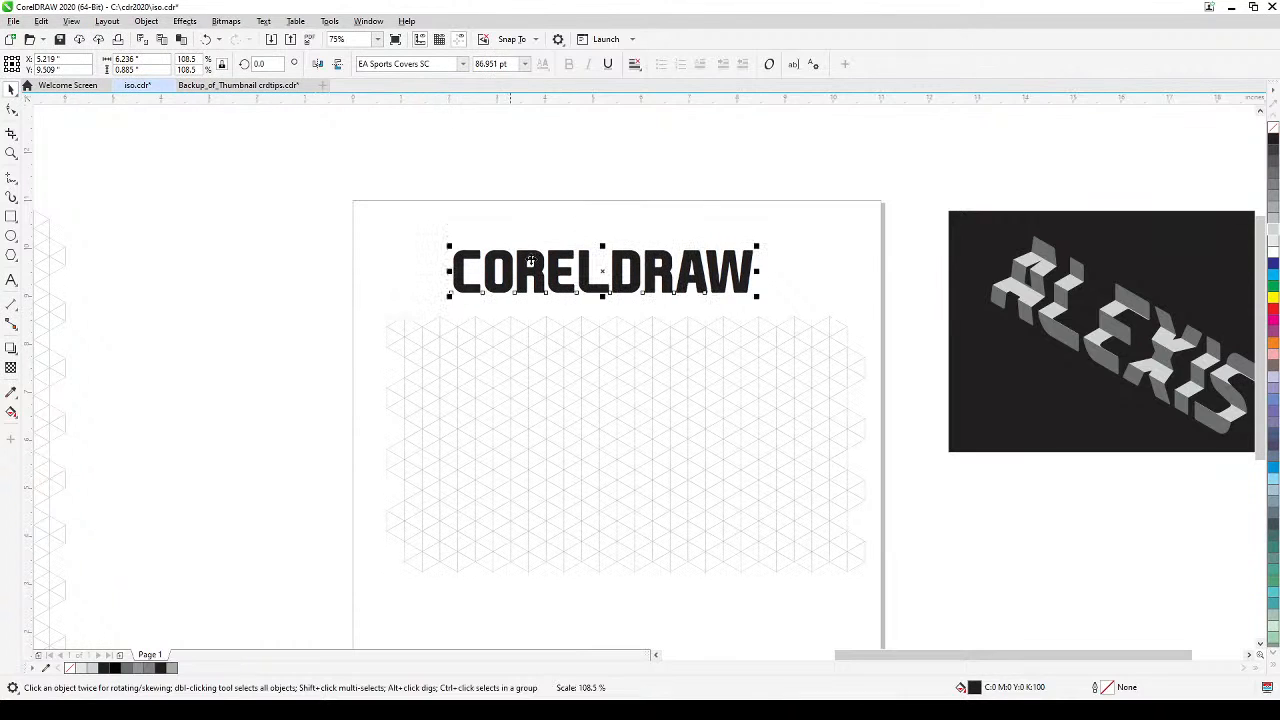
pyautogui.click(1273, 218)
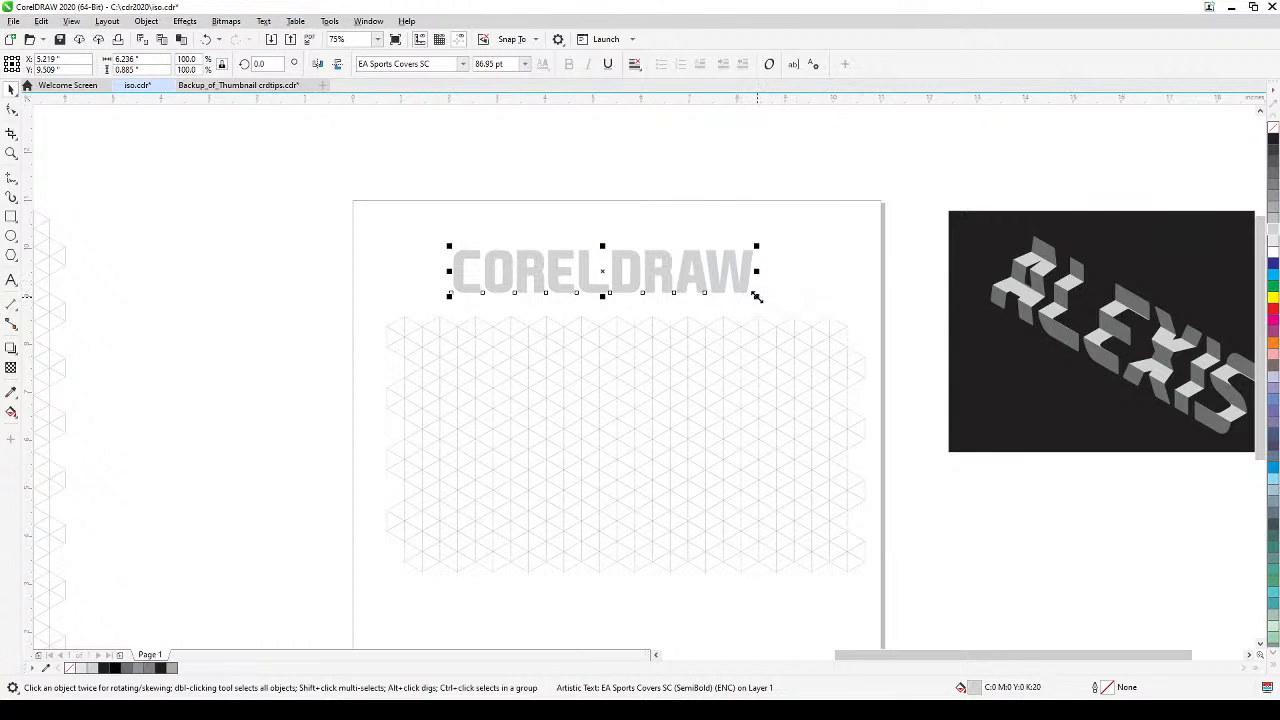
pyautogui.moveTo(757, 297); pyautogui.dragTo(826, 336)
# - Examine the folded letter shapes of the ALEXIS sample up close, then deselect the CORELDRAW text and view it closely
pyautogui.moveTo(1014, 529); pyautogui.dragTo(929, 539)
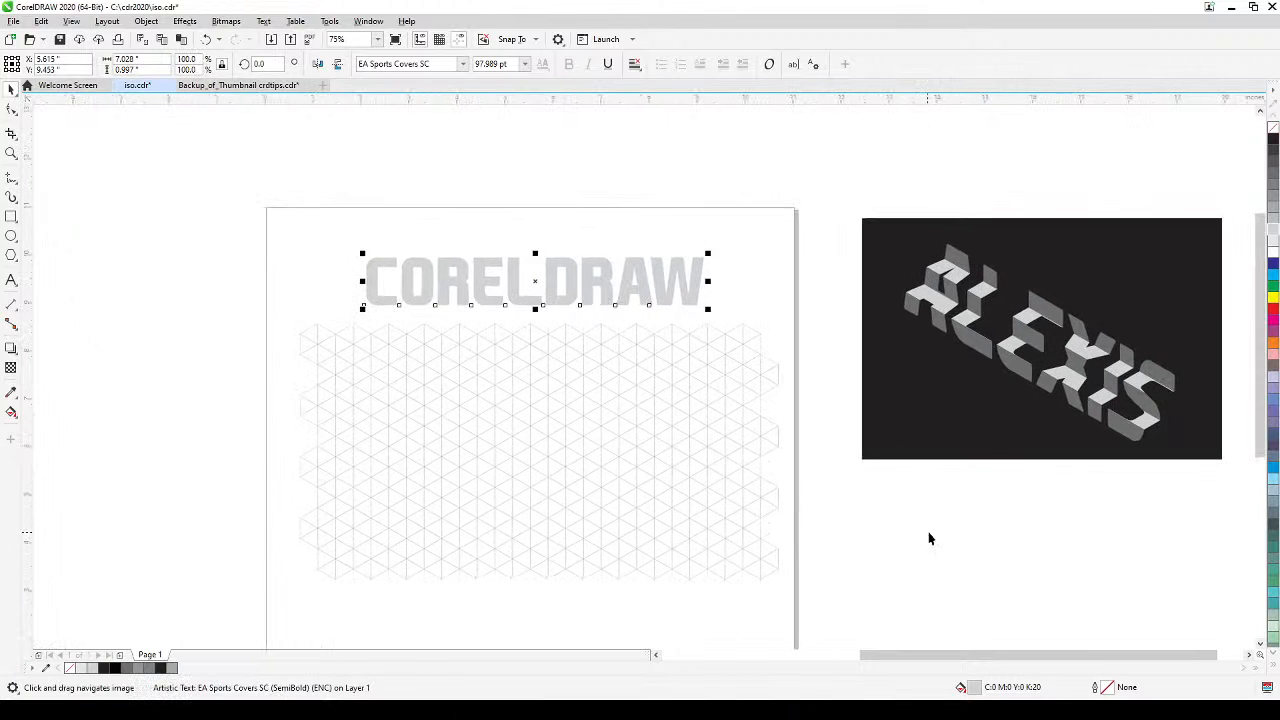
pyautogui.scroll(2, 1020, 405)
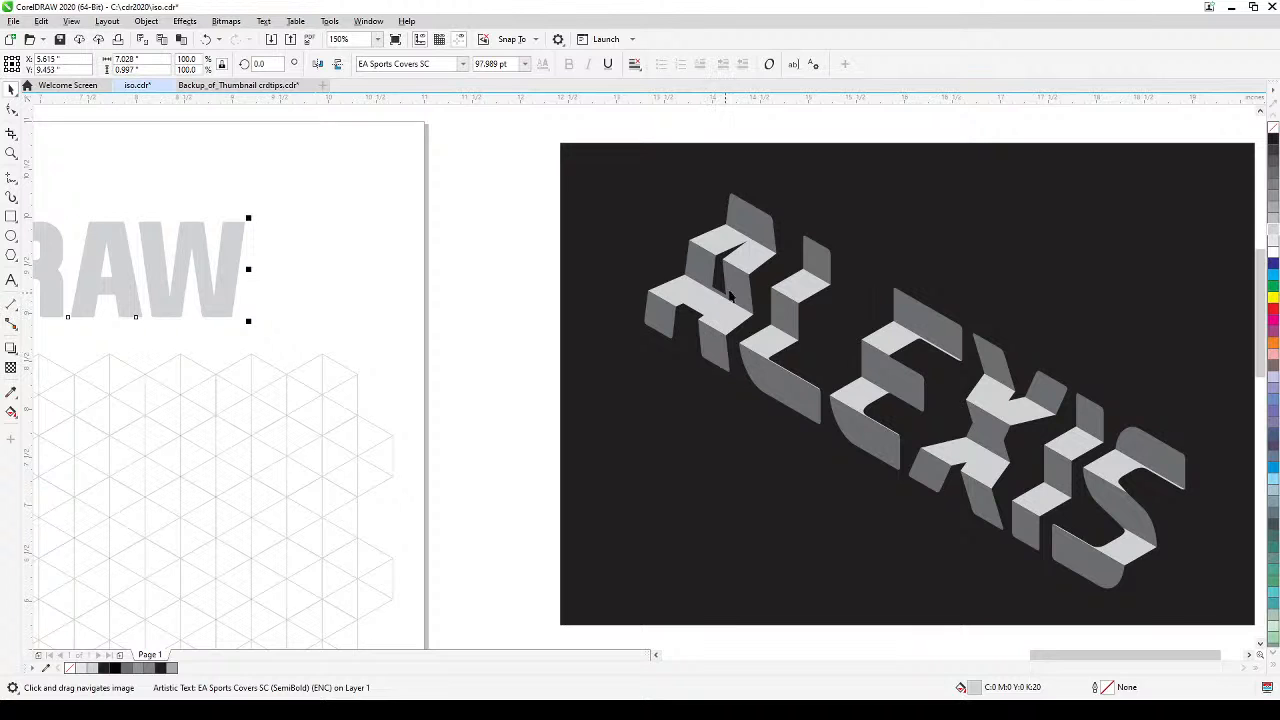
pyautogui.scroll(-2, 634, 304)
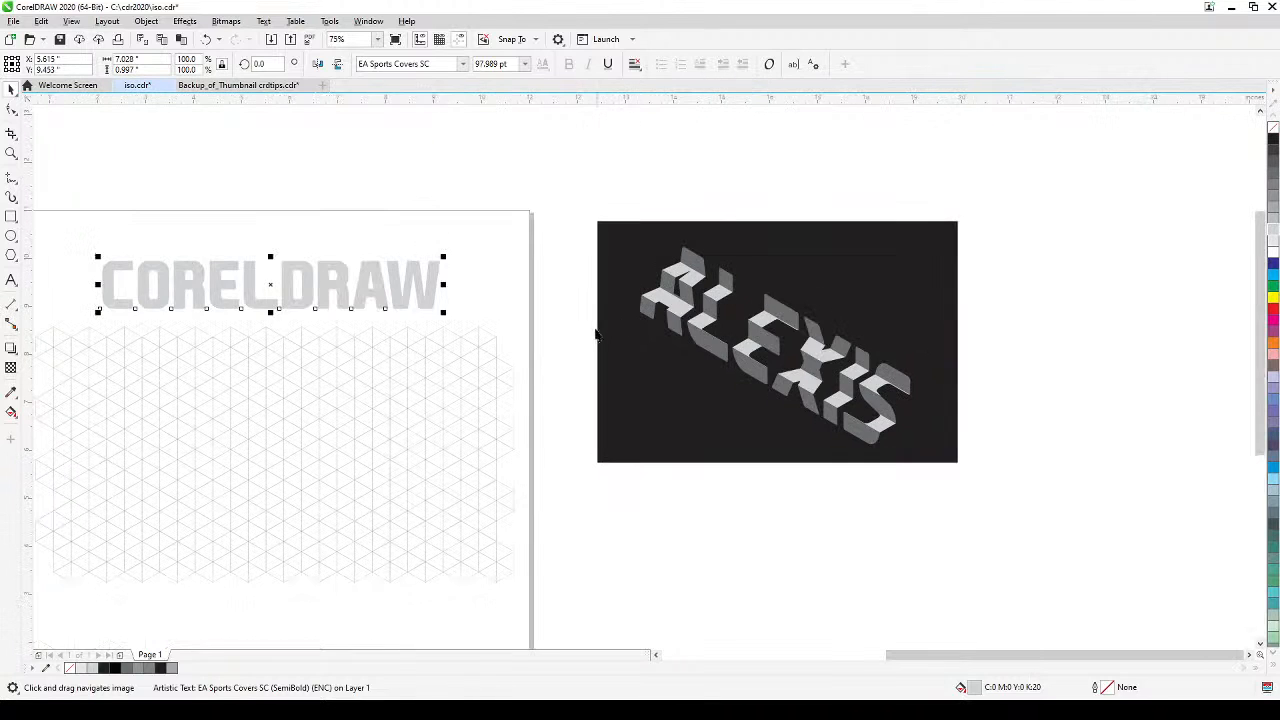
pyautogui.moveTo(599, 336); pyautogui.dragTo(775, 342)
pyautogui.click(468, 247)
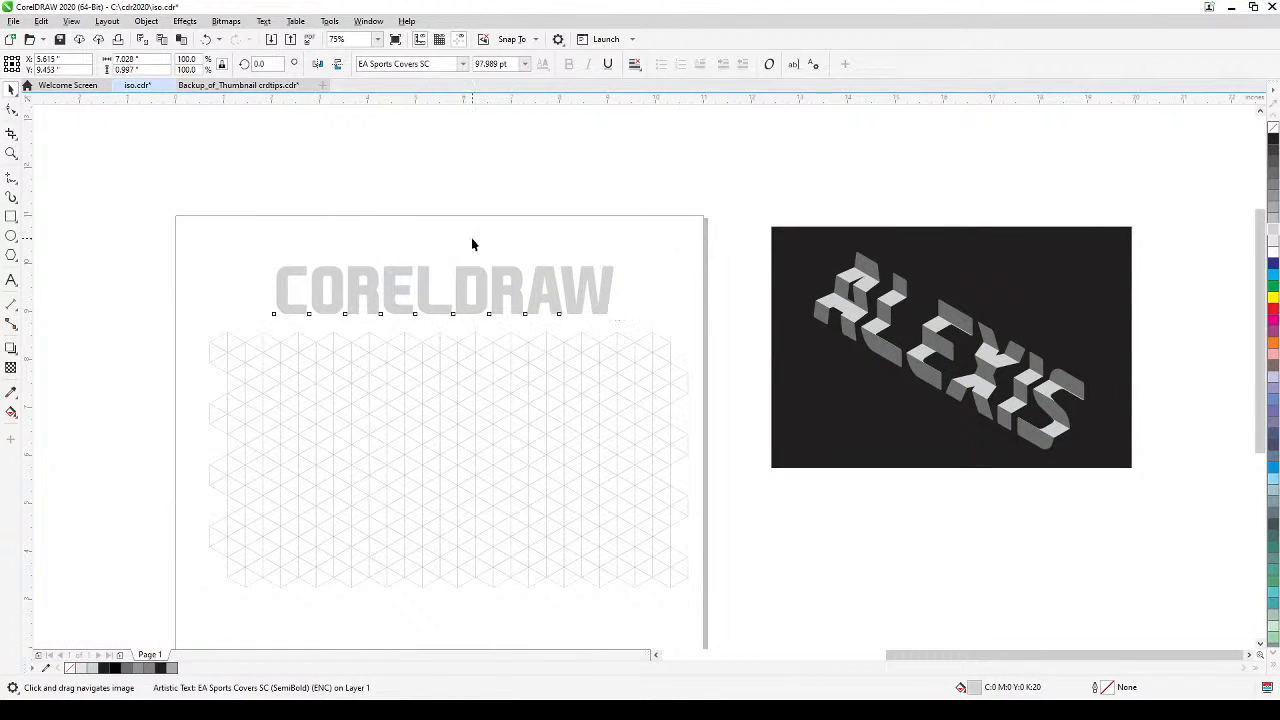
pyautogui.scroll(2, 468, 248)
pyautogui.moveTo(478, 257); pyautogui.dragTo(528, 272)
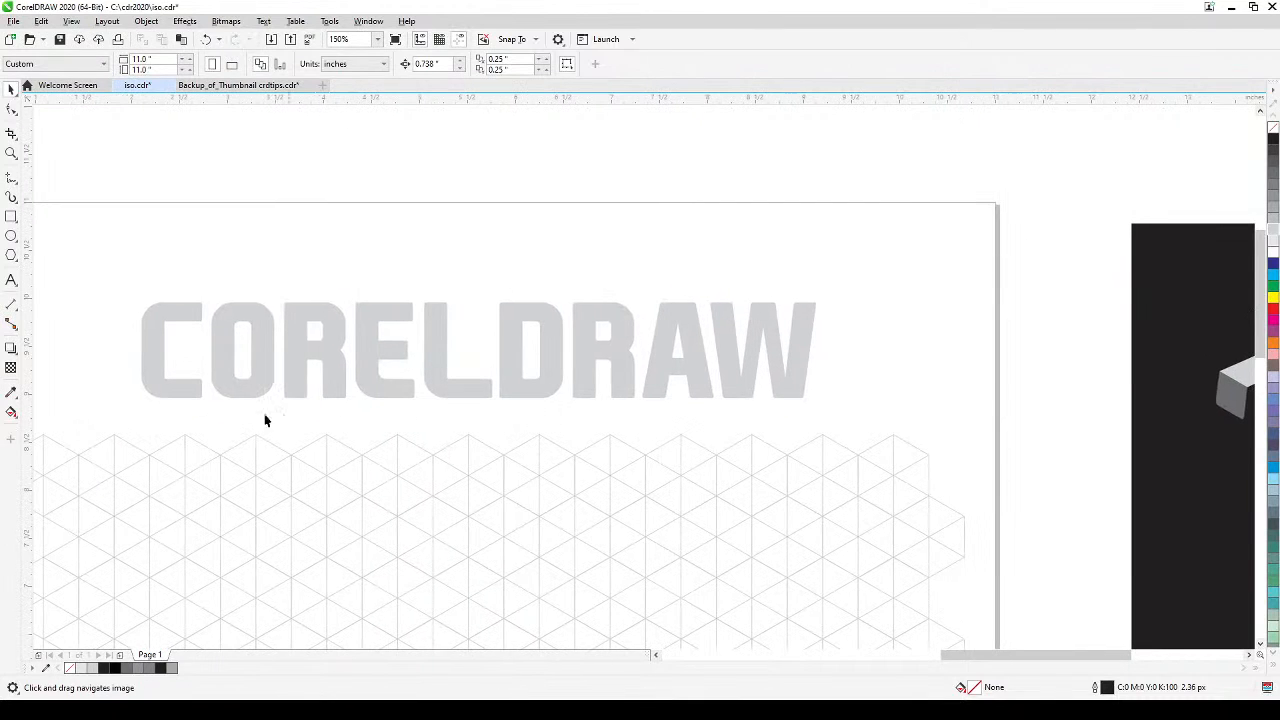
# - Draw a trial Graph Paper grid with 5 columns and 5 rows above the CORELDRAW text and delete it
pyautogui.click(12, 256)
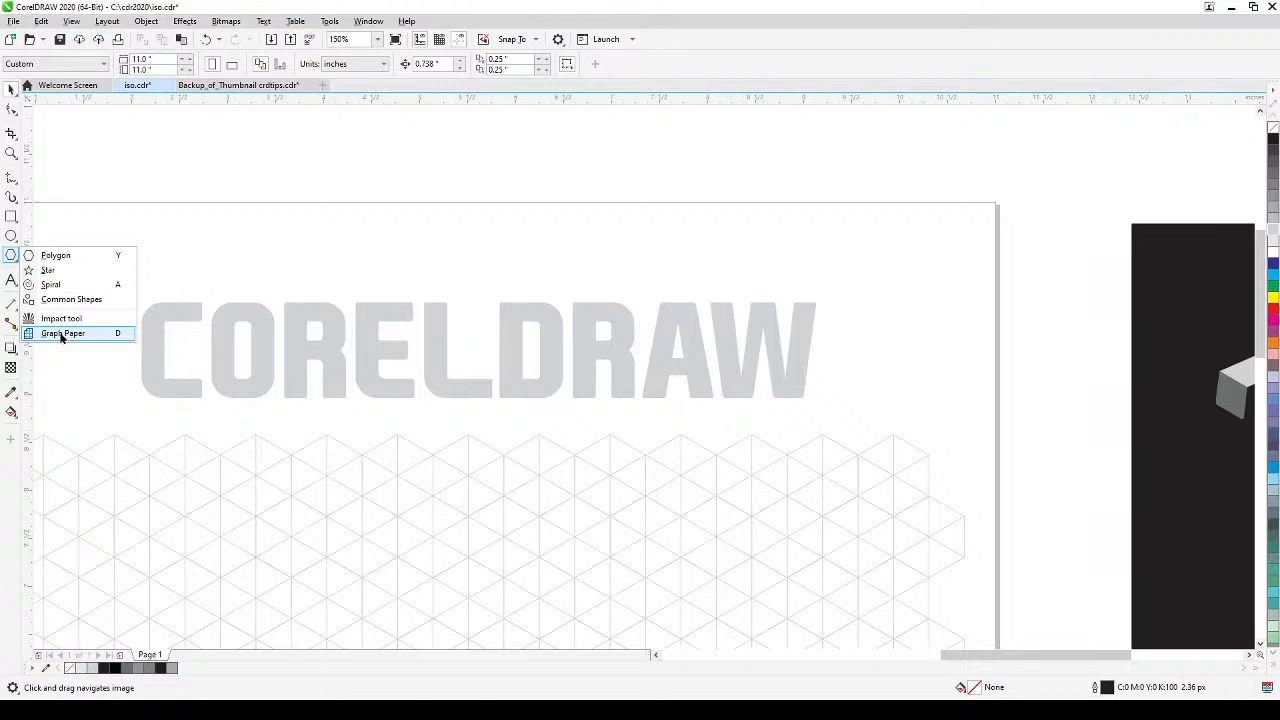
pyautogui.click(61, 335)
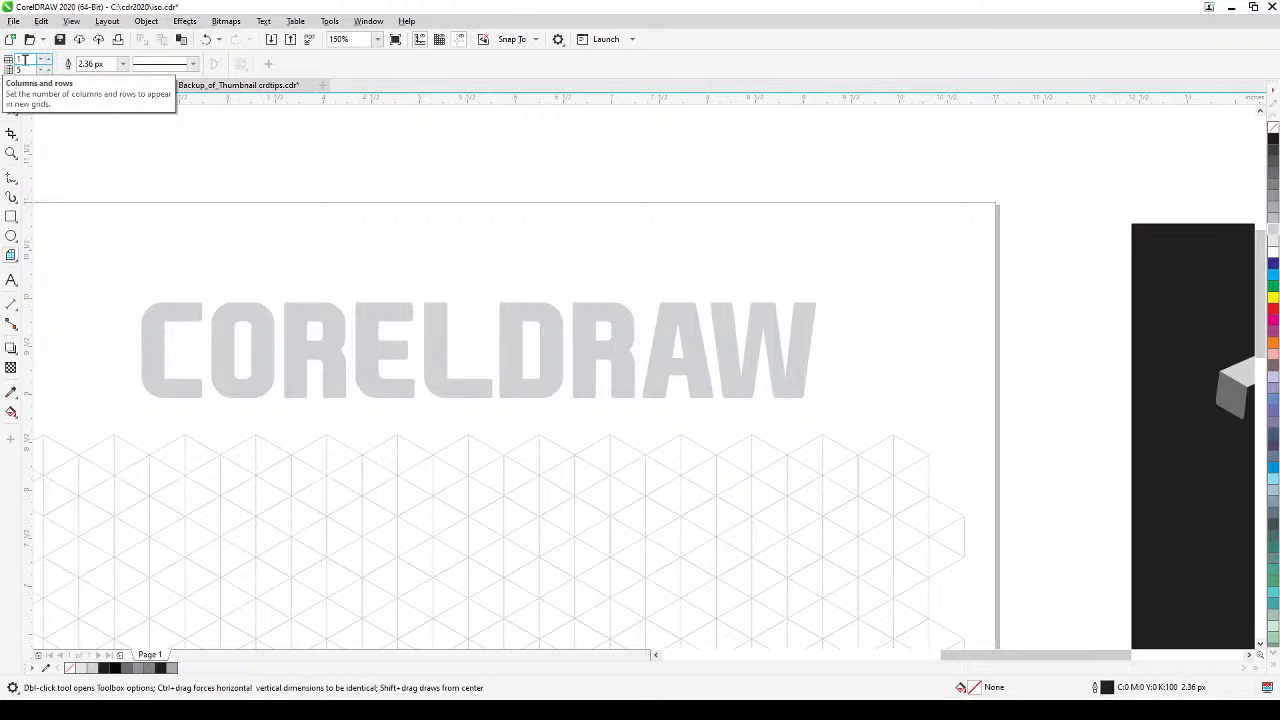
pyautogui.moveTo(24, 60); pyautogui.dragTo(9, 62)
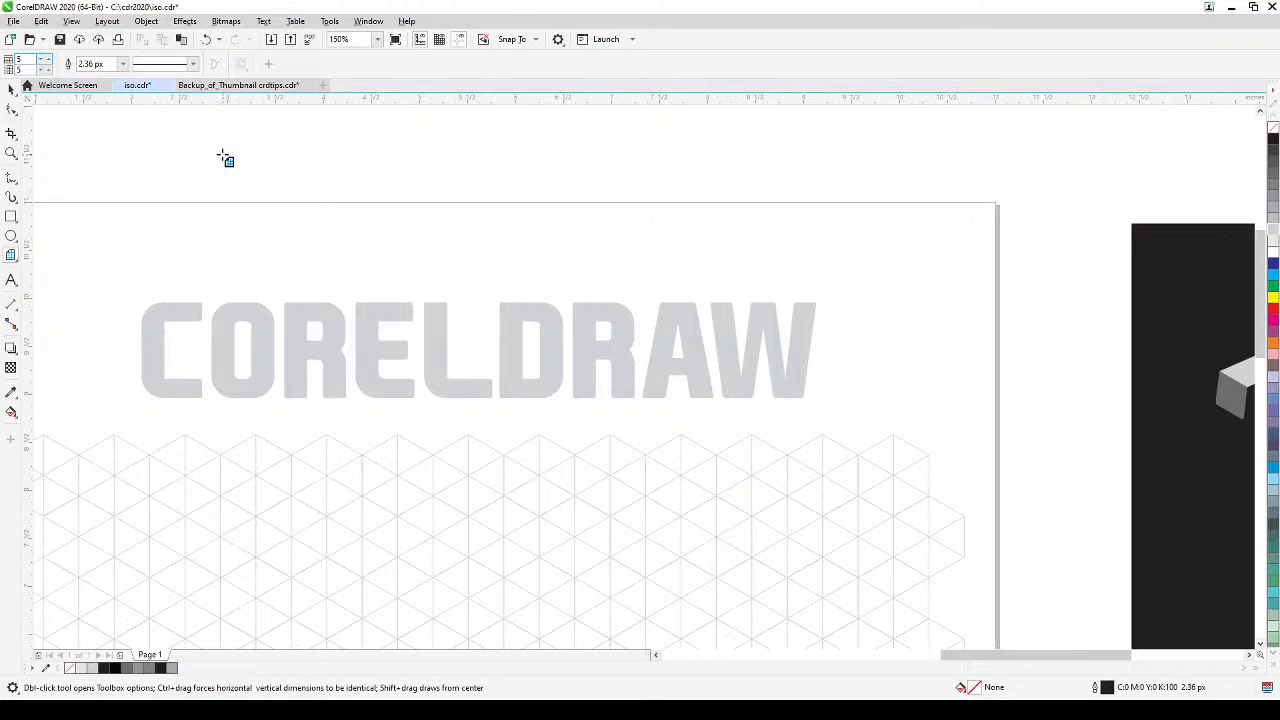
pyautogui.moveTo(222, 154); pyautogui.dragTo(390, 280)
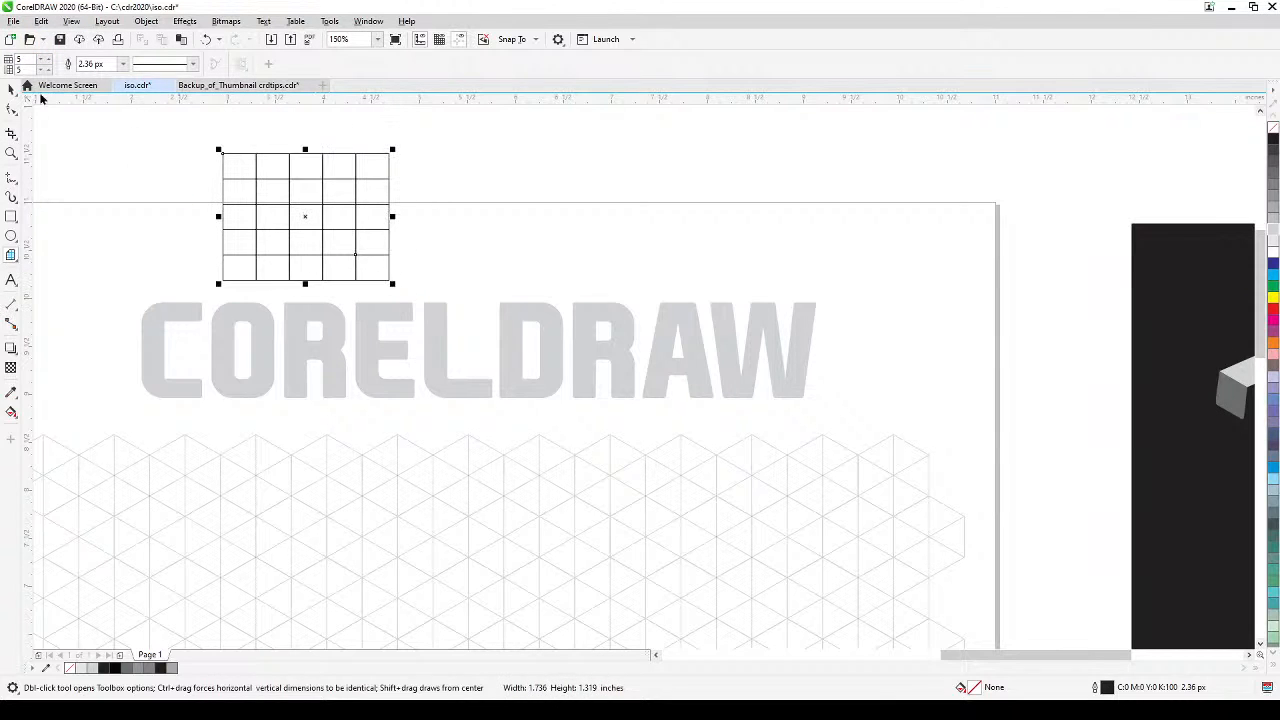
pyautogui.click(10, 91)
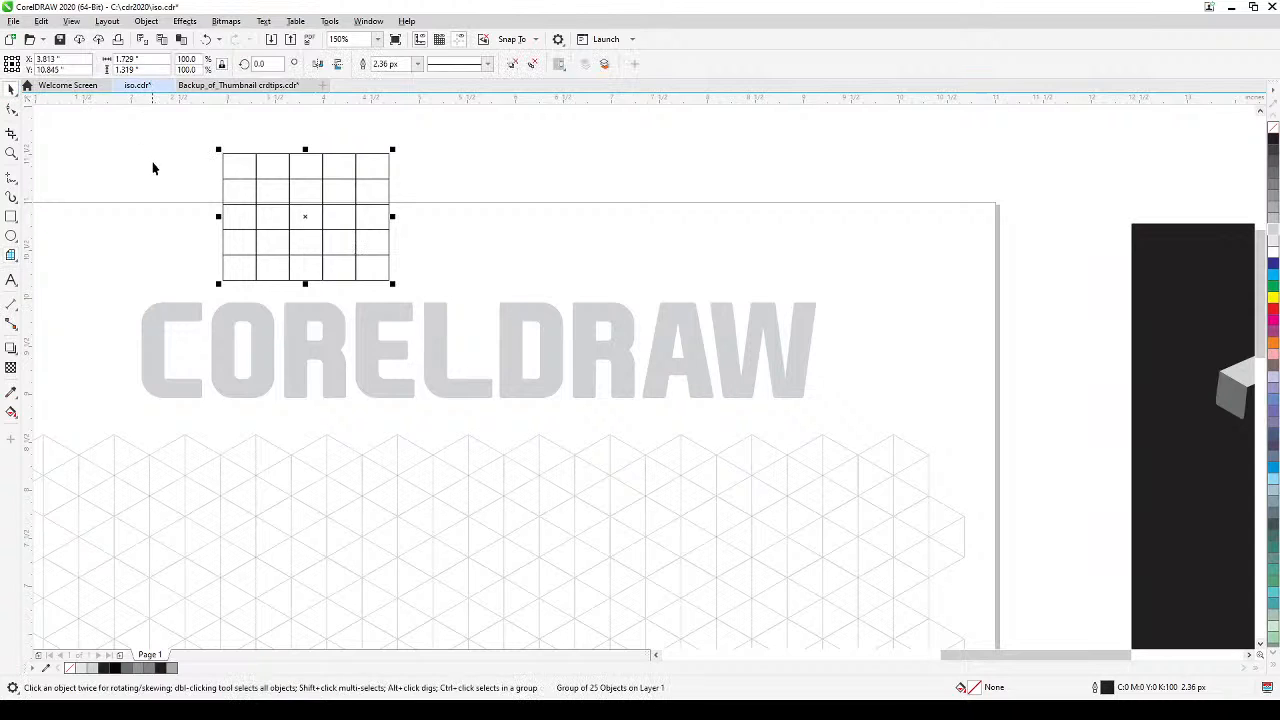
pyautogui.press('Delete')
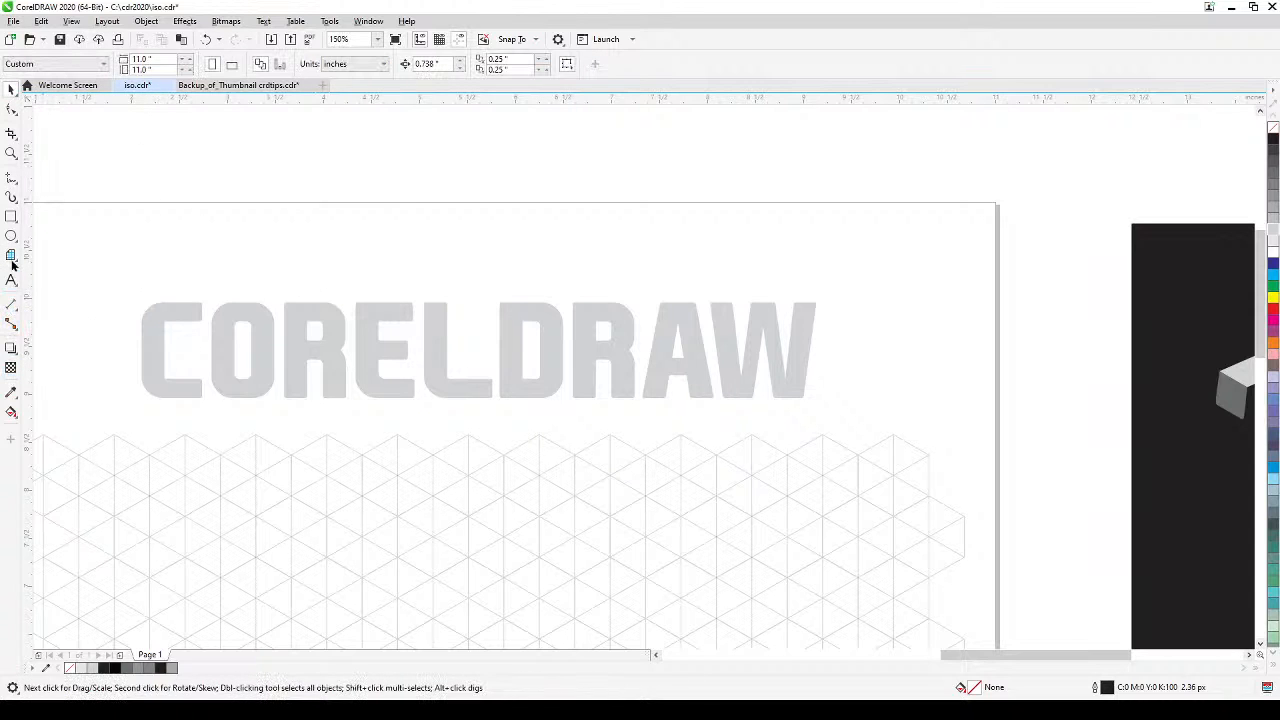
# - Draw a Graph Paper grid with 1 column and 5 rows over the whole CORELDRAW text
pyautogui.click(10, 256)
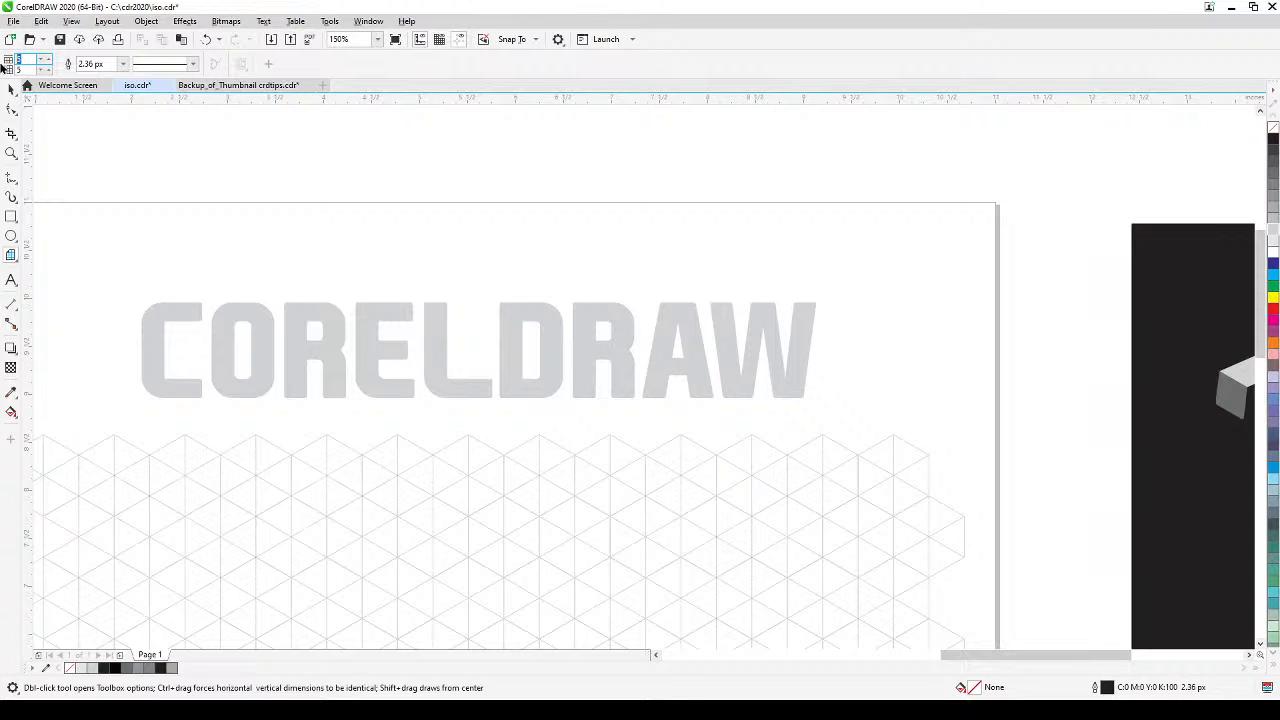
pyautogui.write('1')
pyautogui.moveTo(125, 298); pyautogui.dragTo(818, 399)
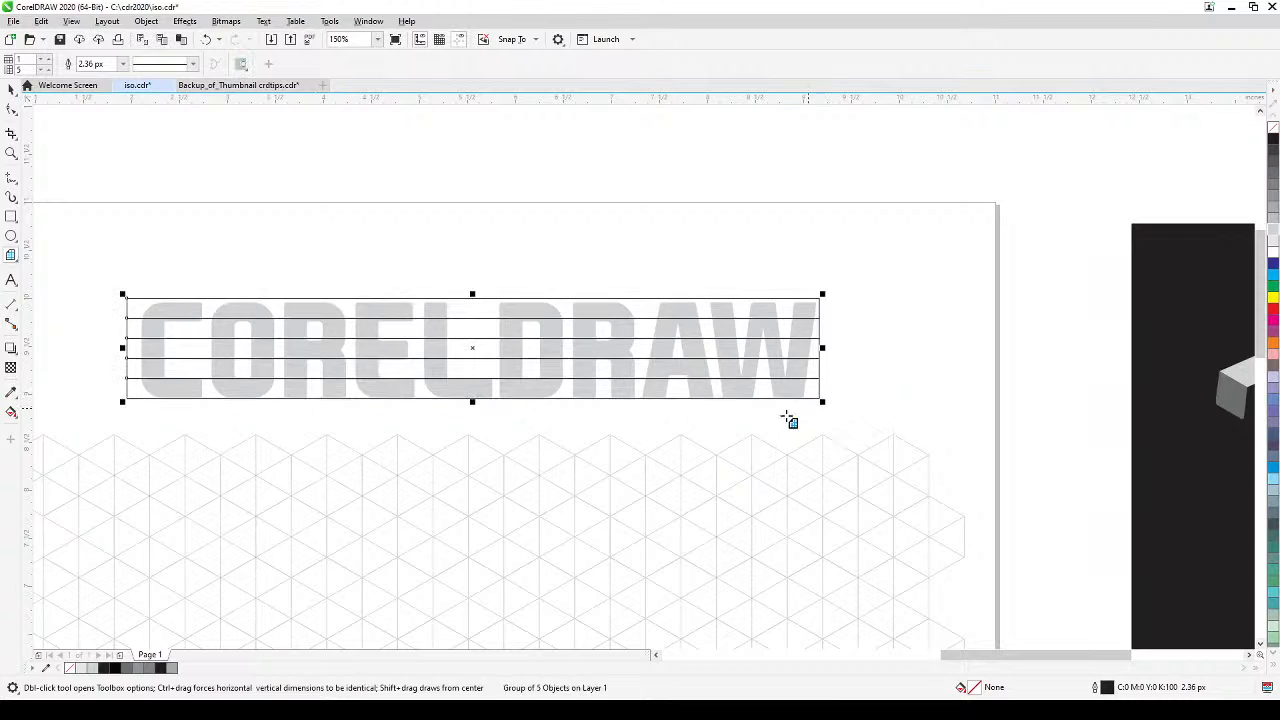
# - Adjust the edges of the five-row grid to fit around the CORELDRAW text, about 7.29 by 1.03 in
pyautogui.scroll(2, 534, 421)
pyautogui.moveTo(534, 420); pyautogui.dragTo(749, 480)
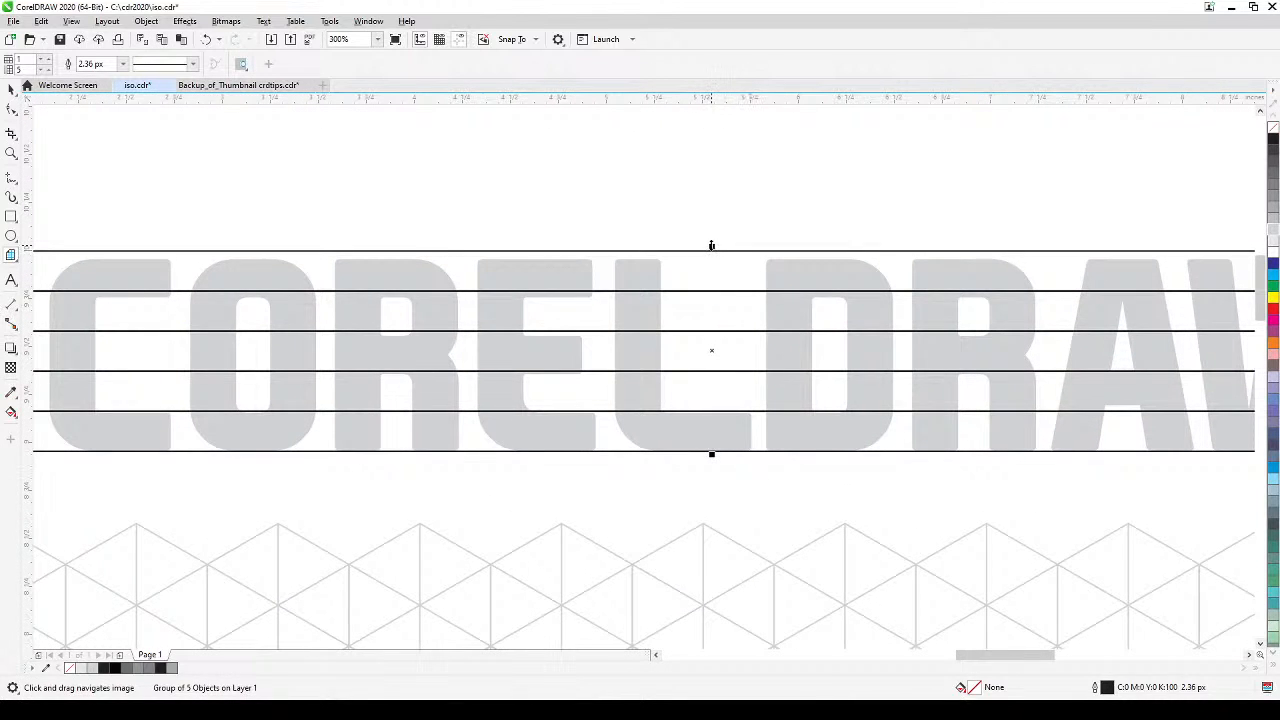
pyautogui.moveTo(711, 247); pyautogui.dragTo(636, 252)
pyautogui.scroll(2, 767, 474)
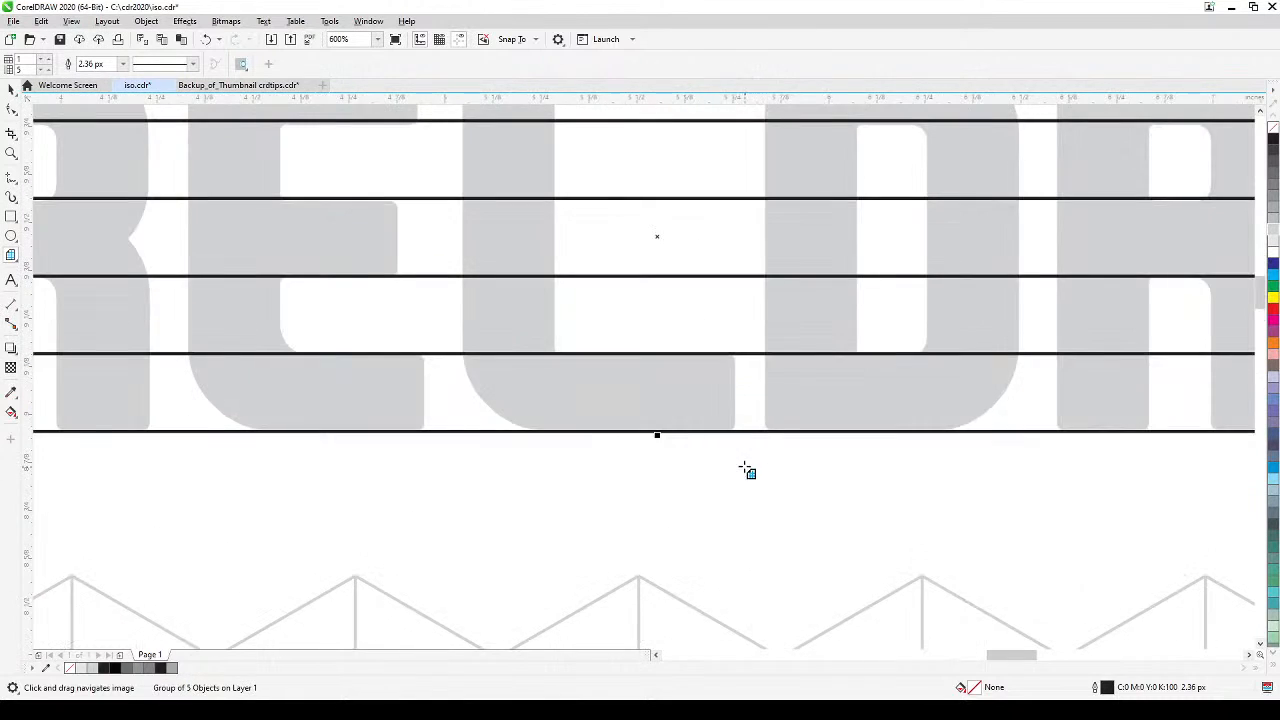
pyautogui.moveTo(569, 396); pyautogui.dragTo(570, 408)
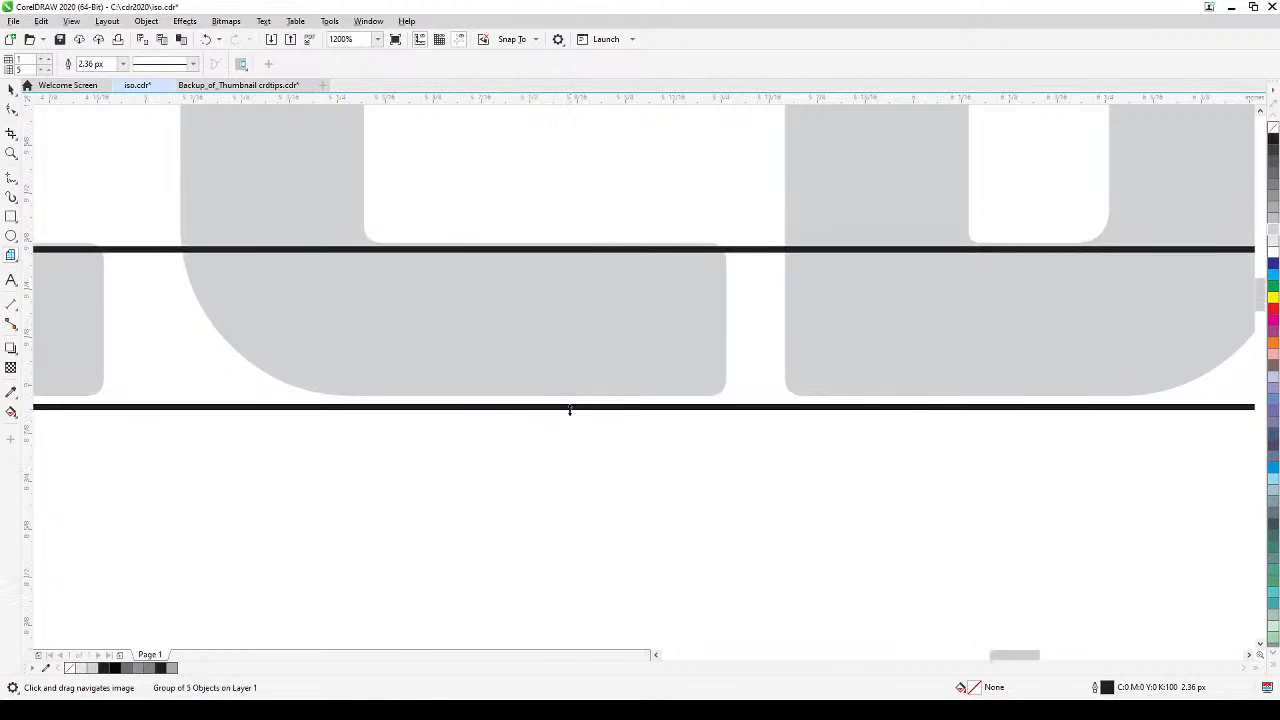
pyautogui.scroll(-3, 569, 410)
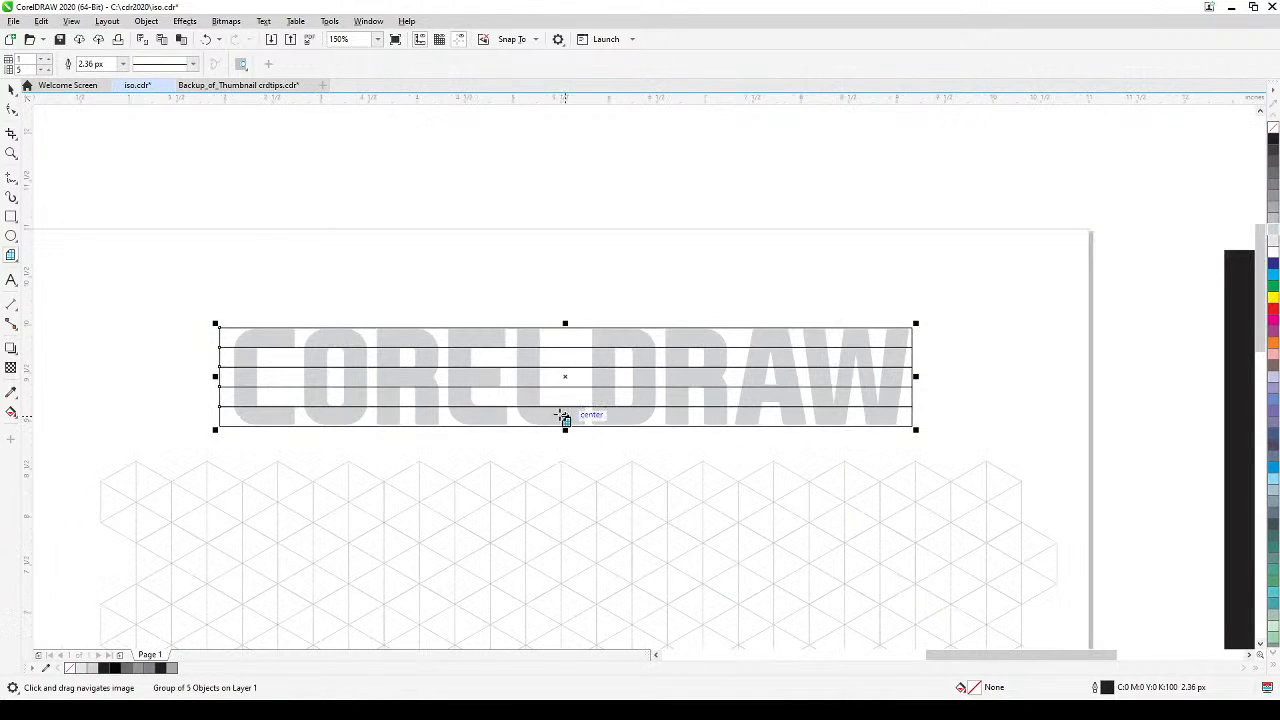
pyautogui.moveTo(915, 376); pyautogui.dragTo(922, 376)
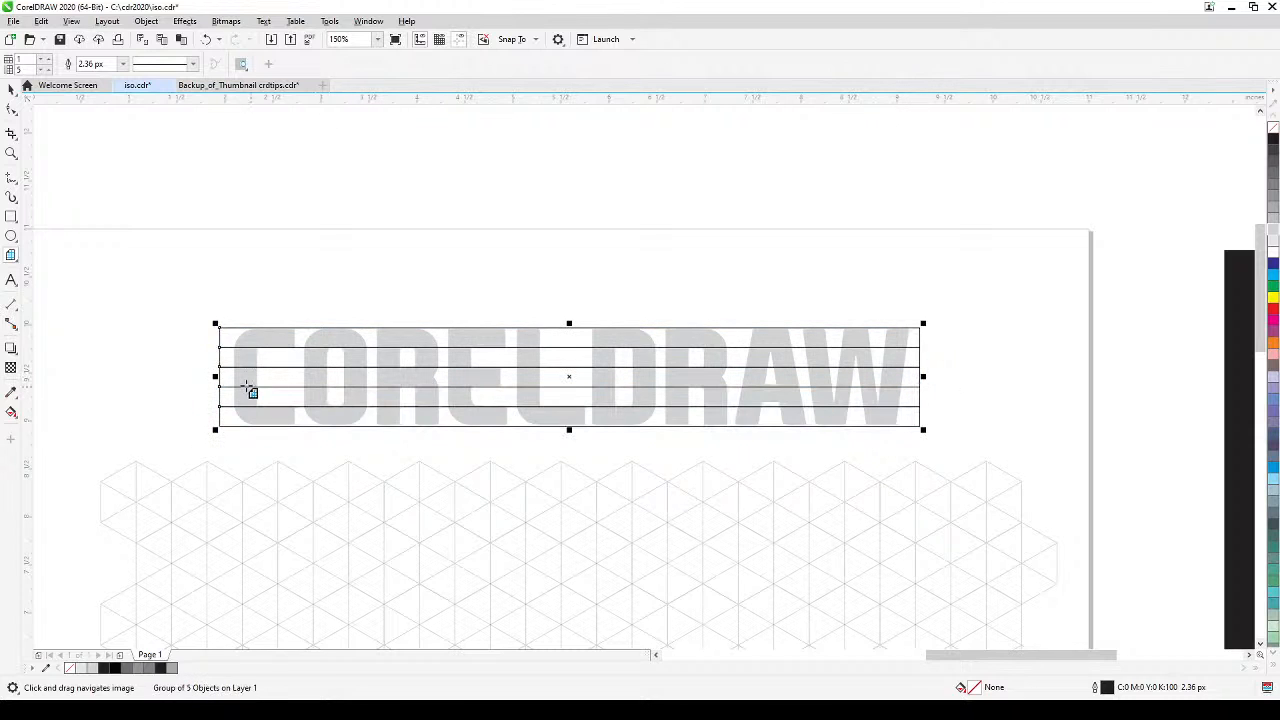
pyautogui.click(10, 90)
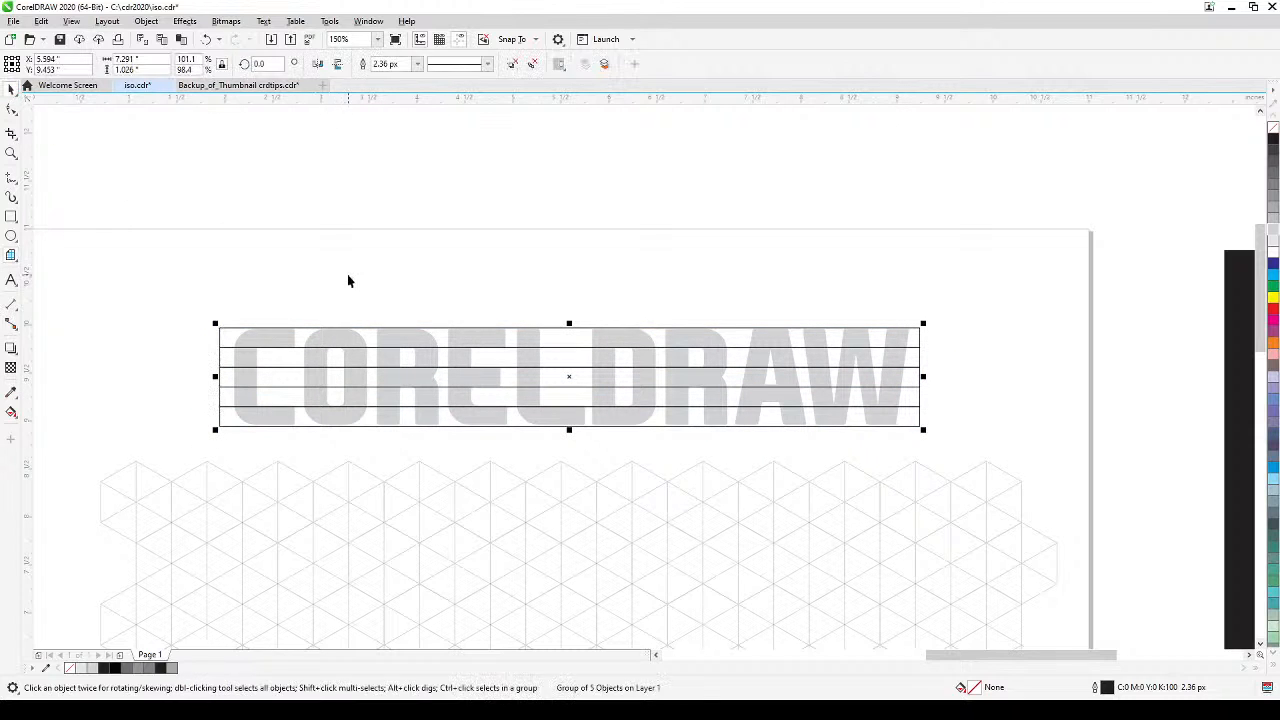
pyautogui.click(347, 274)
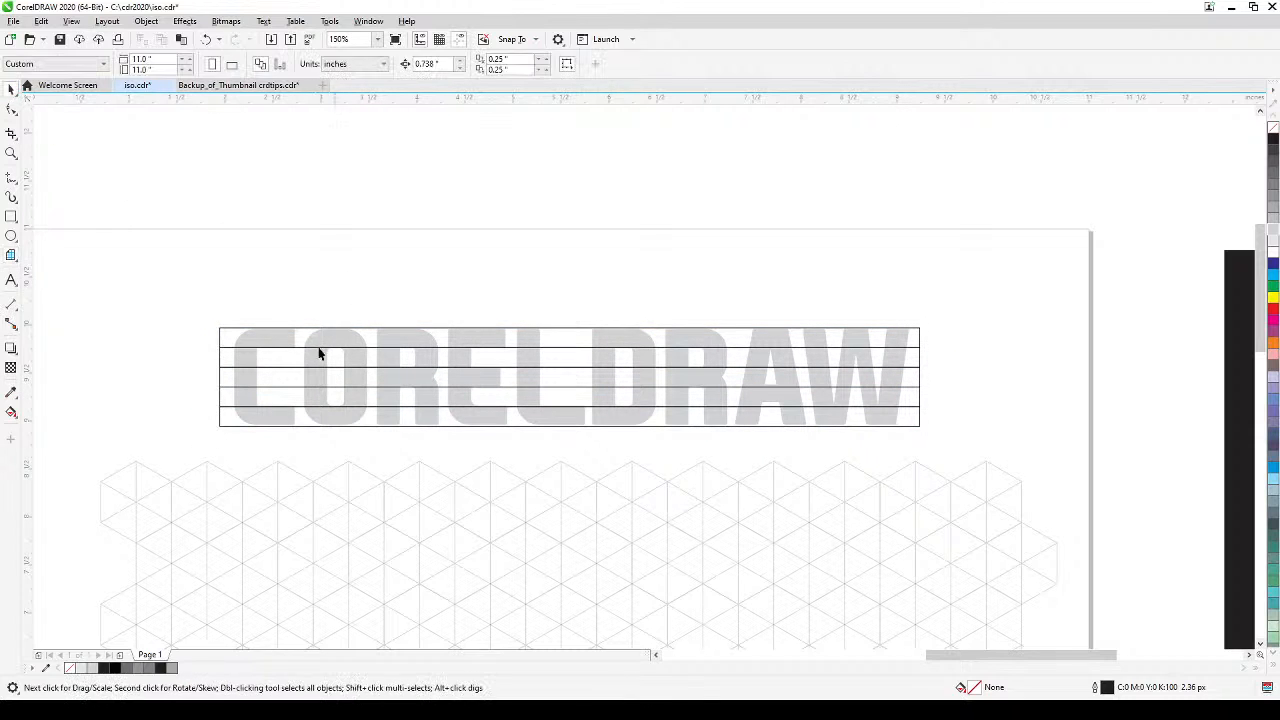
# - Ungroup the five-row grid over the CORELDRAW text into separate rectangles
pyautogui.click(583, 407)
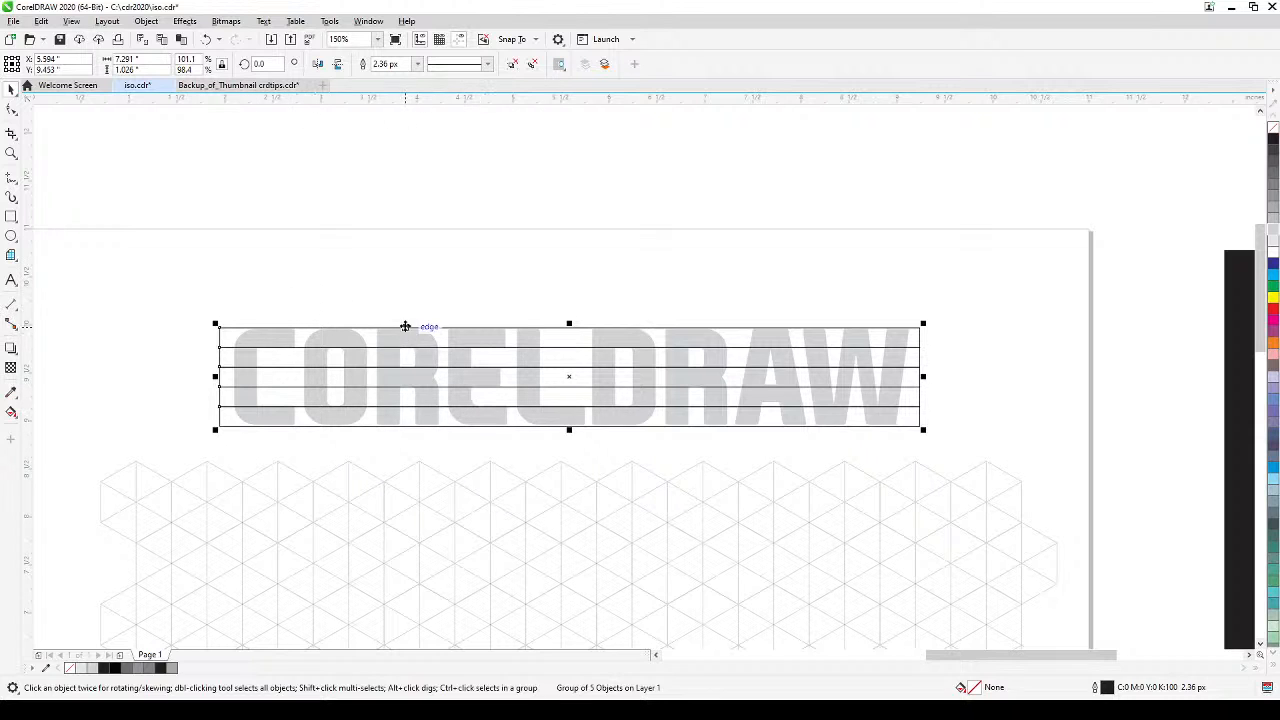
pyautogui.press('Escape')
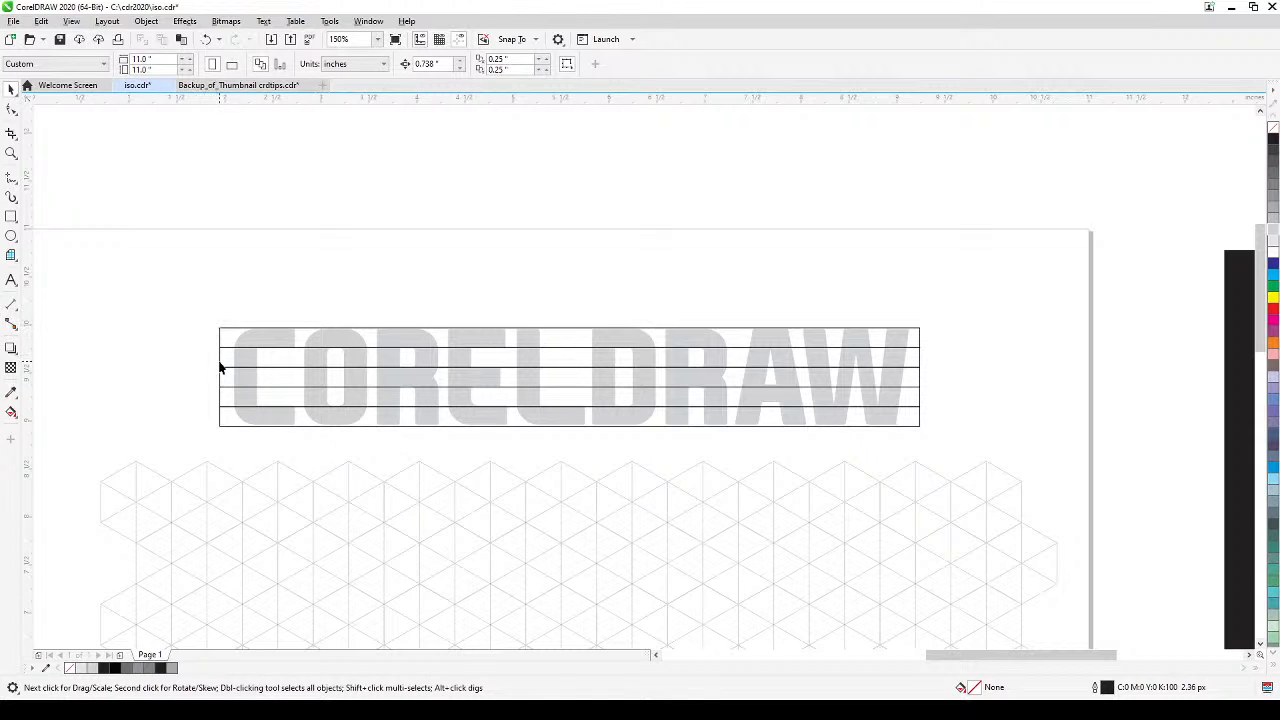
pyautogui.click(220, 368)
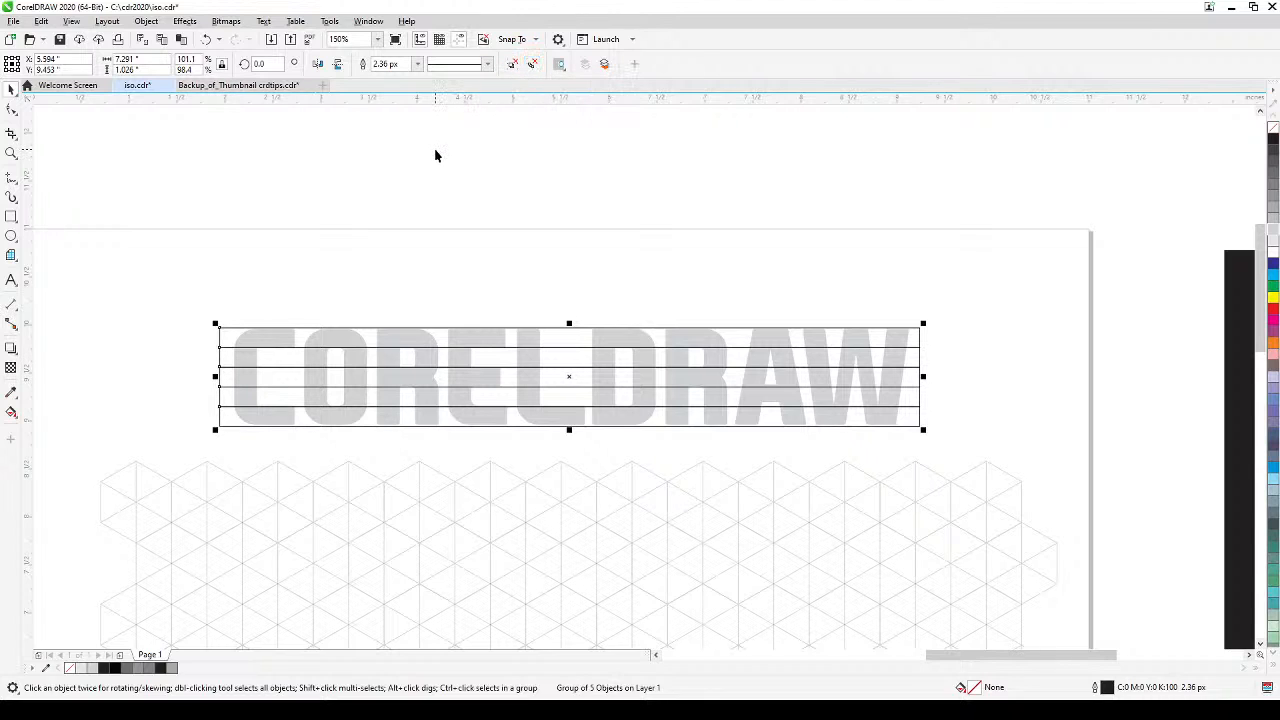
pyautogui.hotkey('ctrl', 'u')
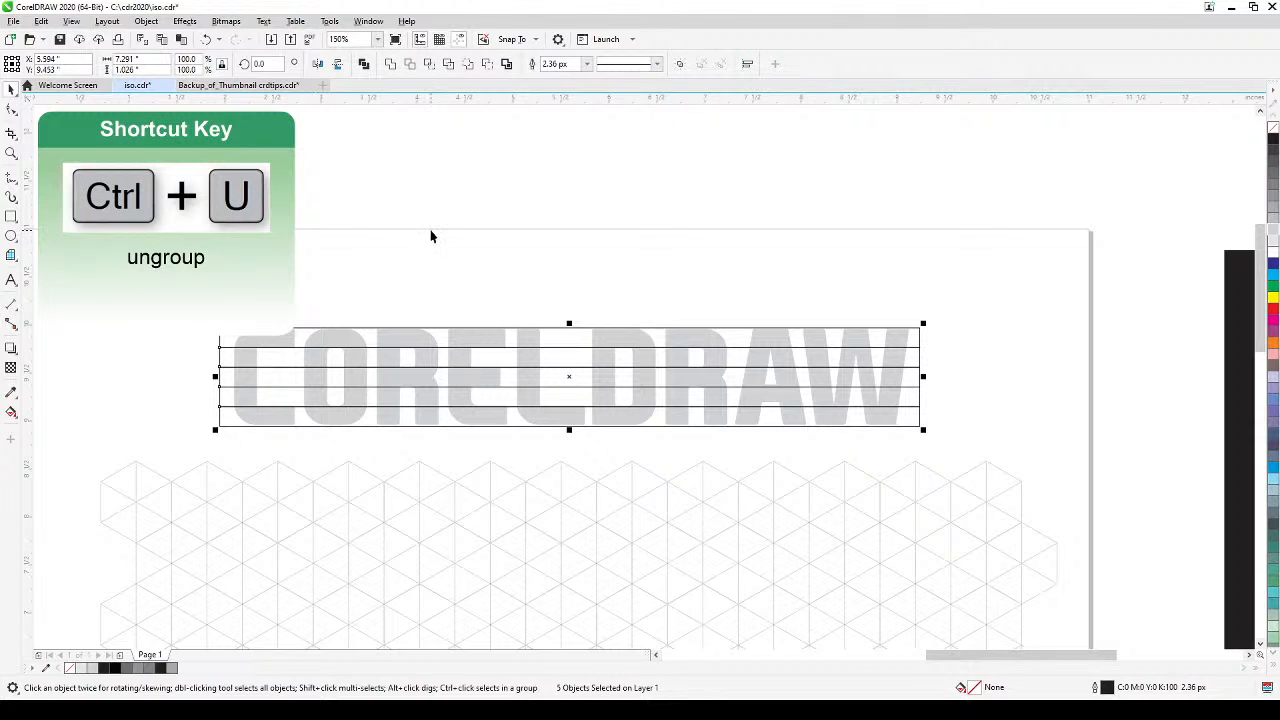
# - Move the uppermost row rectangle above the CORELDRAW text as a test and undo the move
pyautogui.click(317, 326)
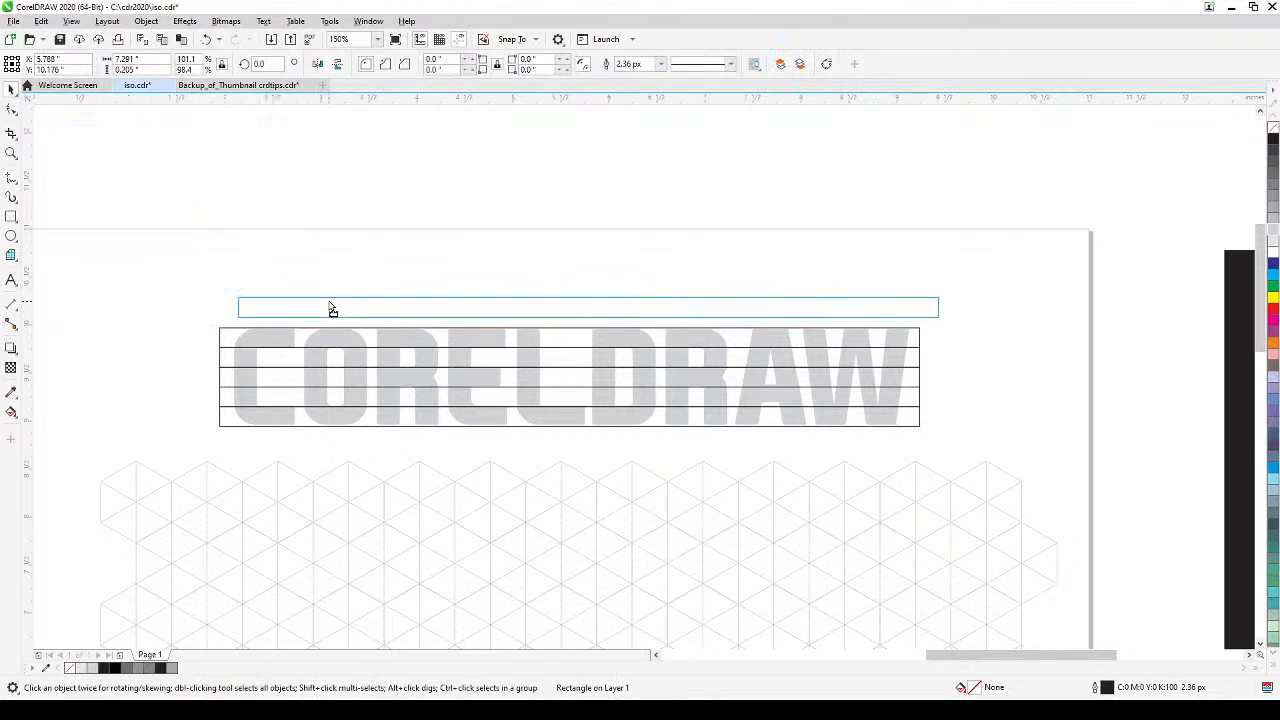
pyautogui.moveTo(332, 309); pyautogui.dragTo(332, 309)
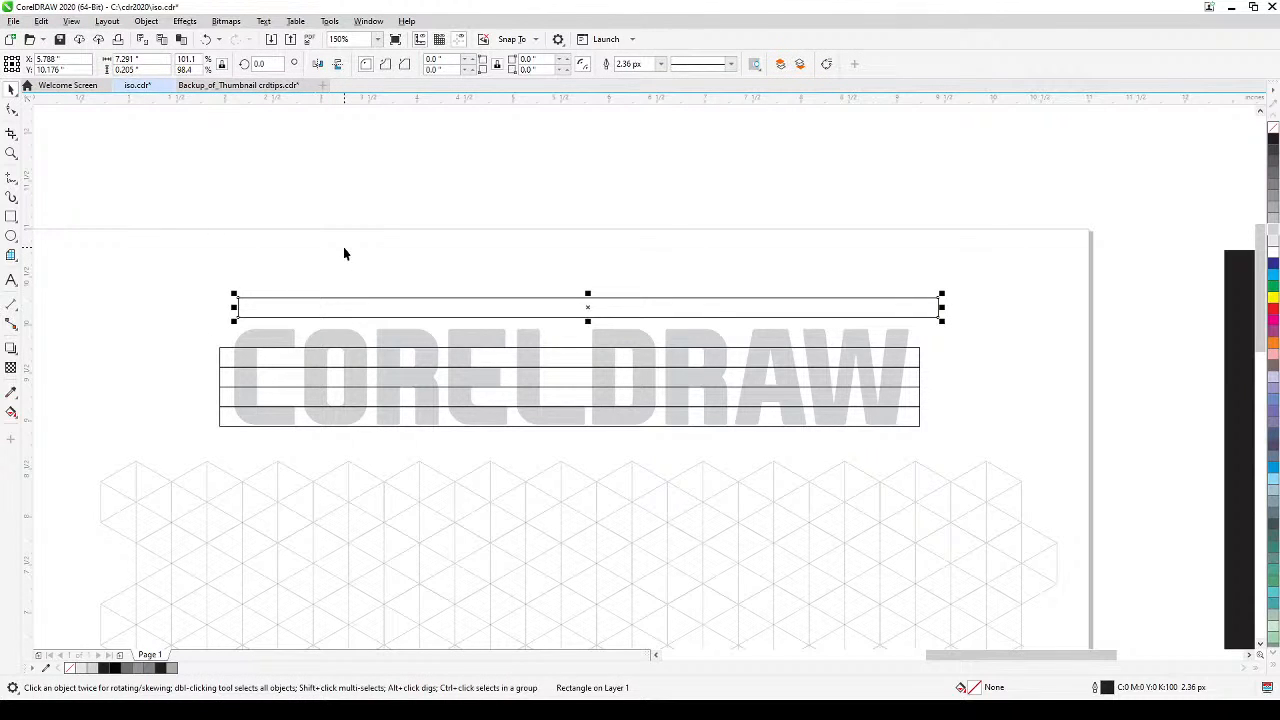
pyautogui.hotkey('ctrl', 'z')
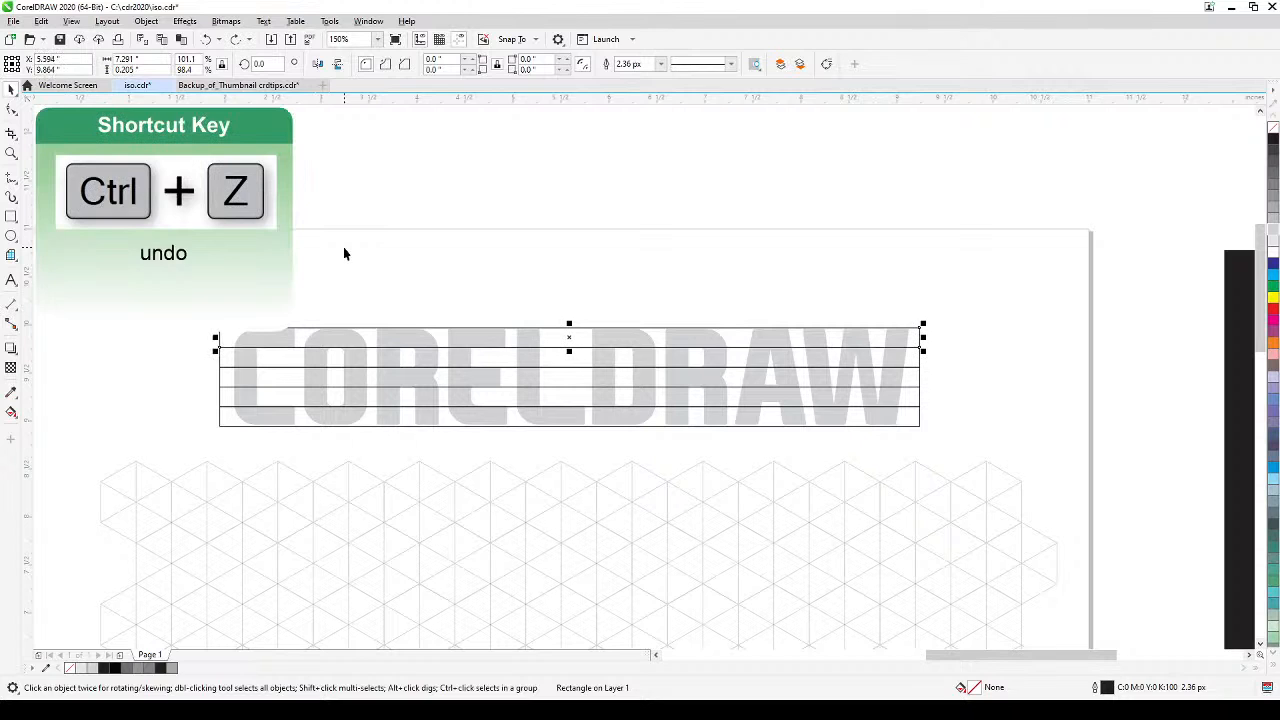
pyautogui.press('Escape')
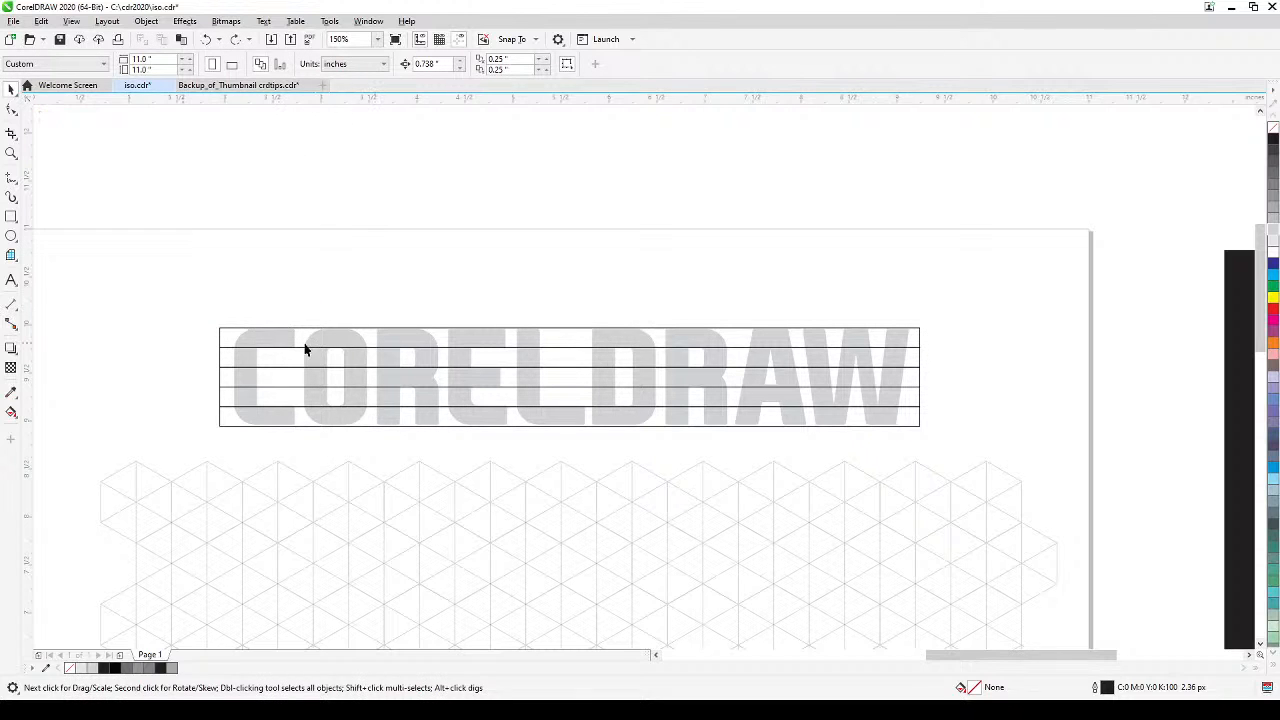
# - Smart Fill the letter pieces in the uppermost grid row of CORELDRAW with black, from the C through the W
pyautogui.scroll(3, 305, 349)
pyautogui.scroll(-3, 305, 349)
pyautogui.click(11, 412)
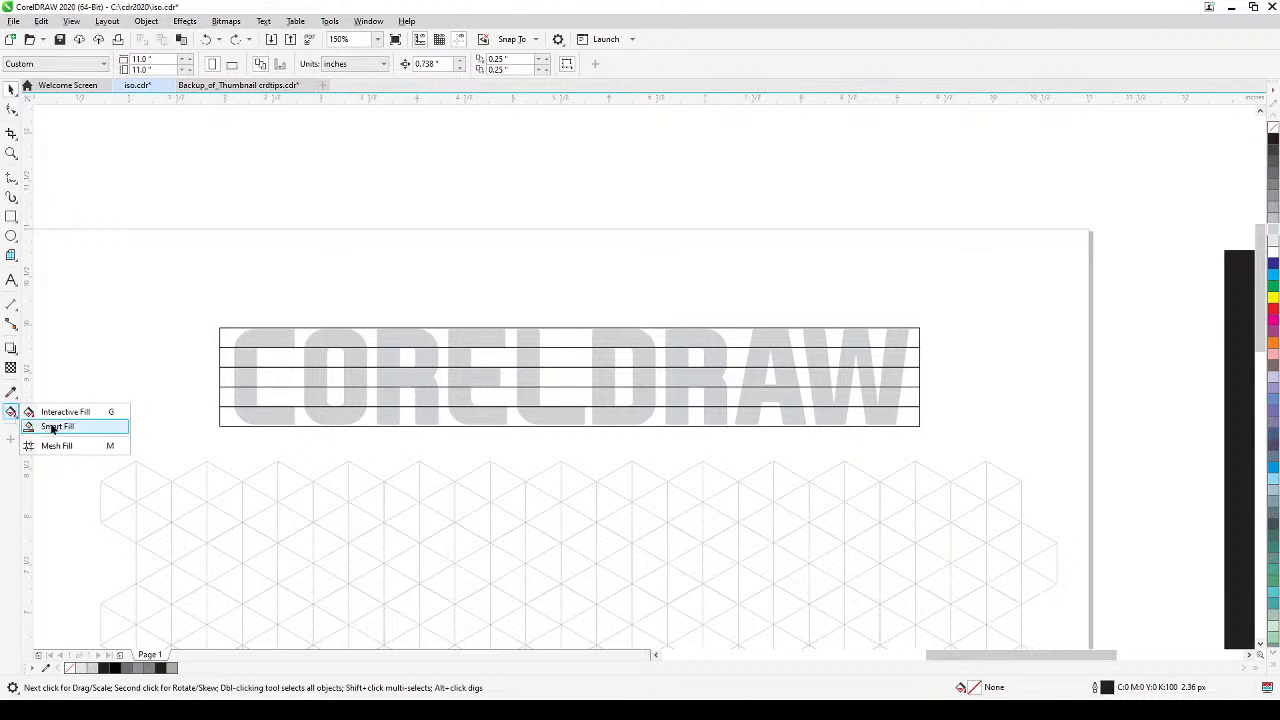
pyautogui.click(52, 428)
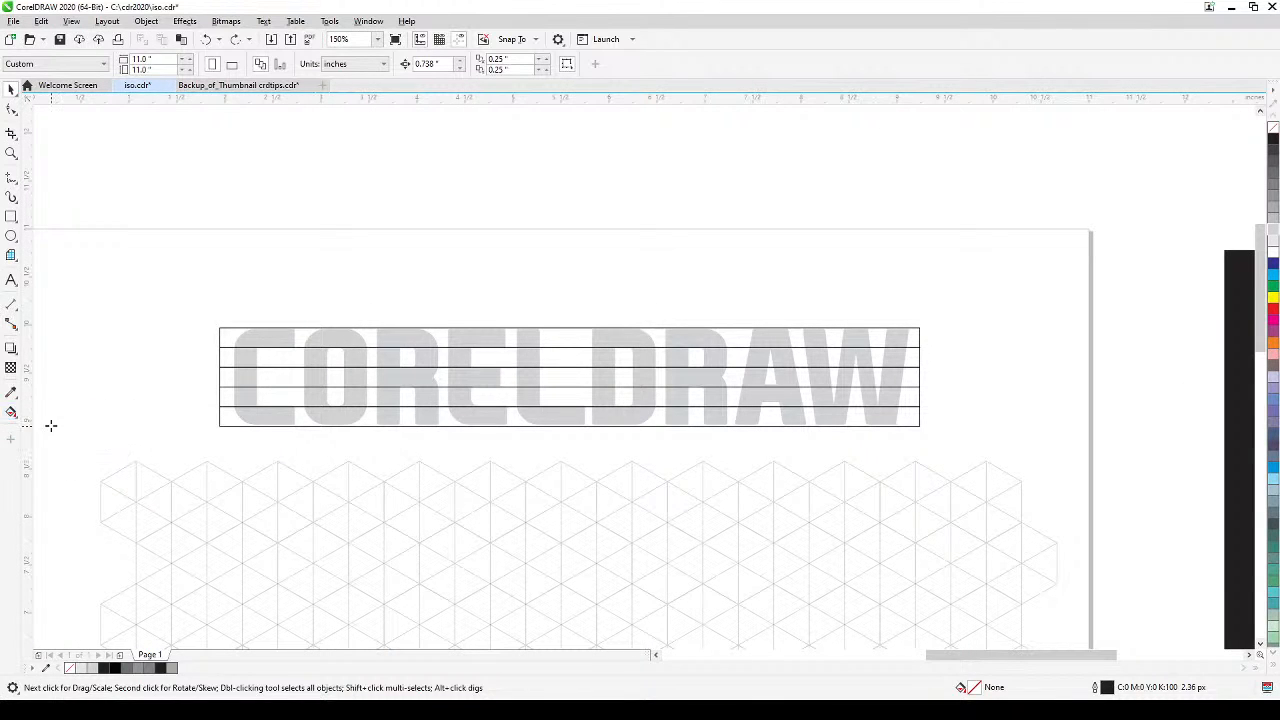
pyautogui.click(256, 337)
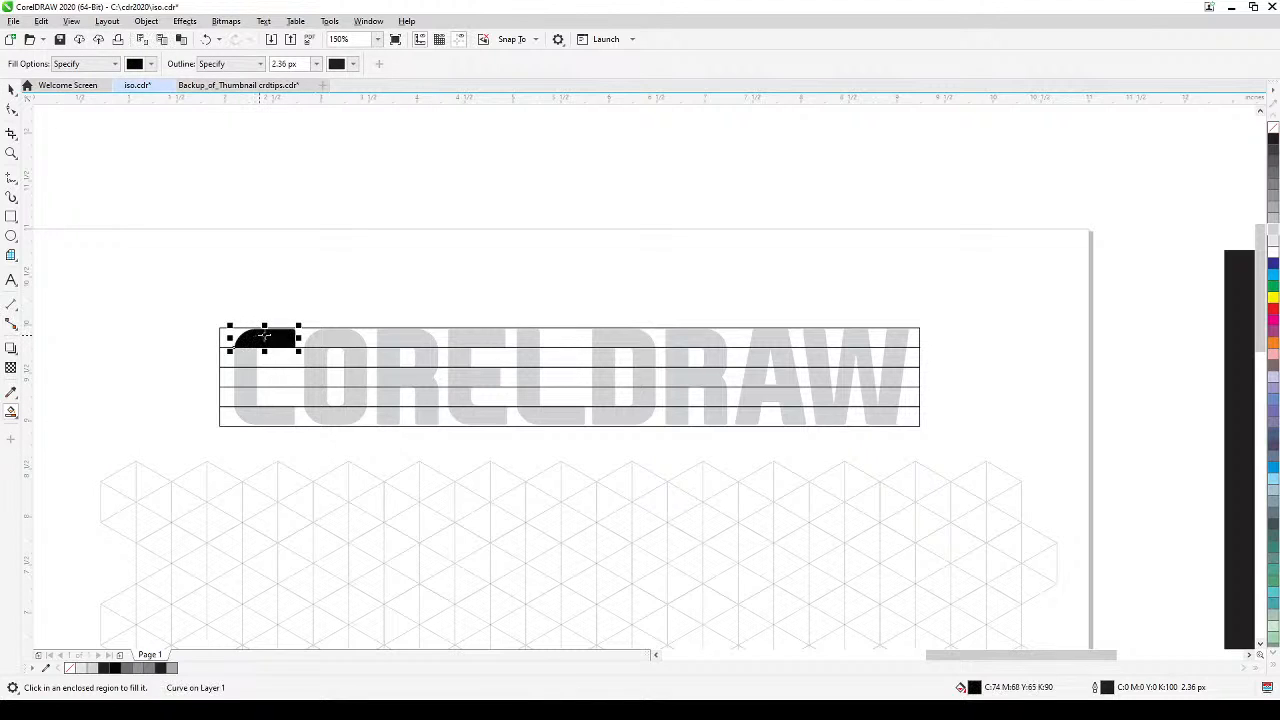
pyautogui.click(338, 337)
pyautogui.click(412, 339)
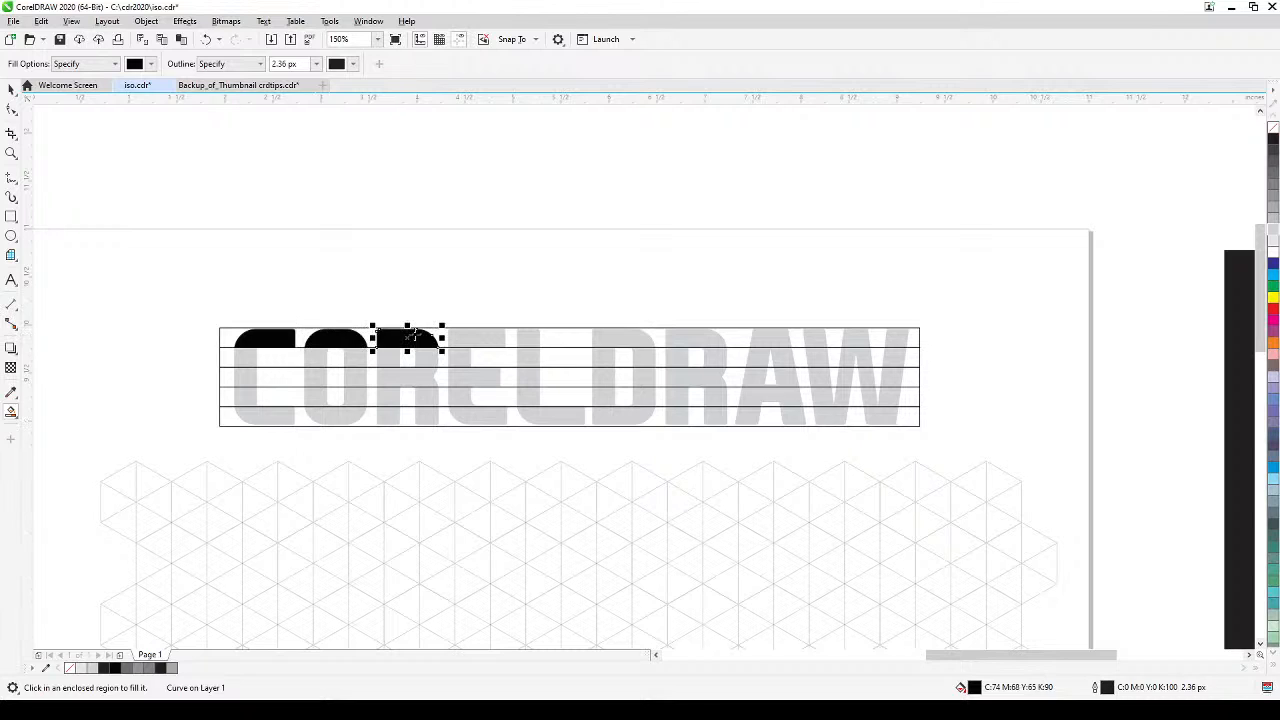
pyautogui.click(469, 339)
pyautogui.click(528, 338)
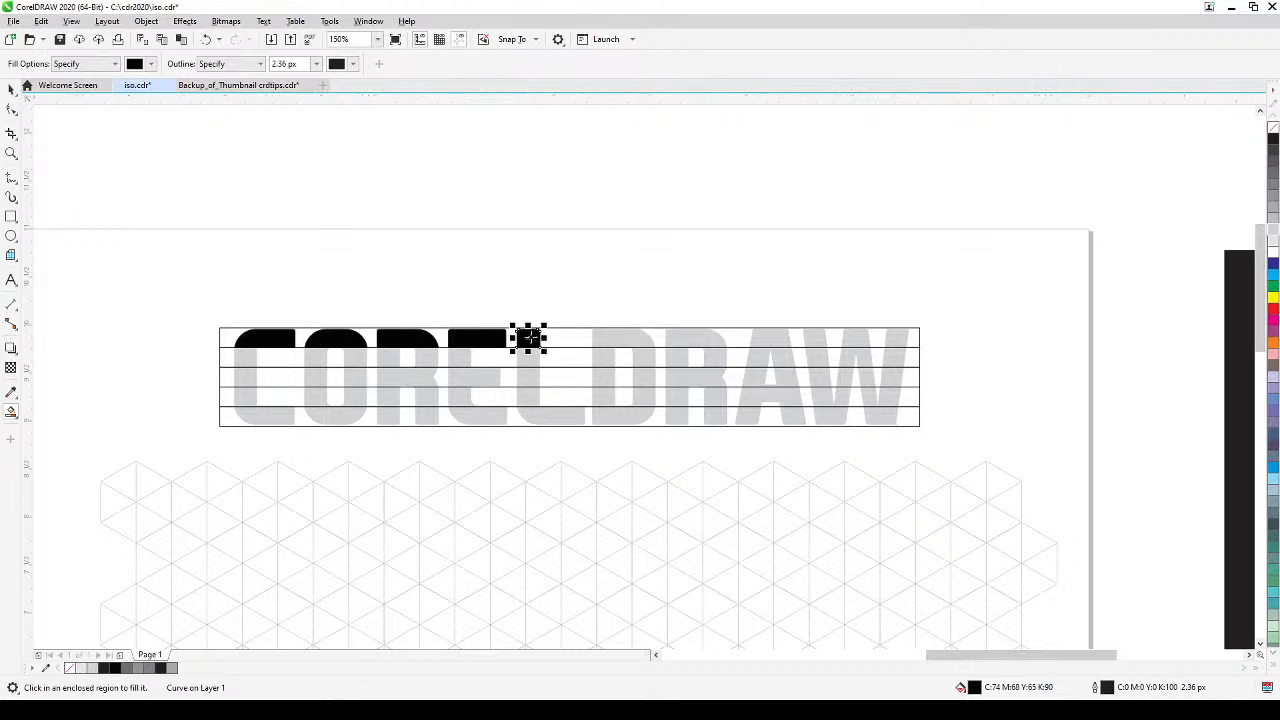
pyautogui.click(619, 336)
pyautogui.click(705, 338)
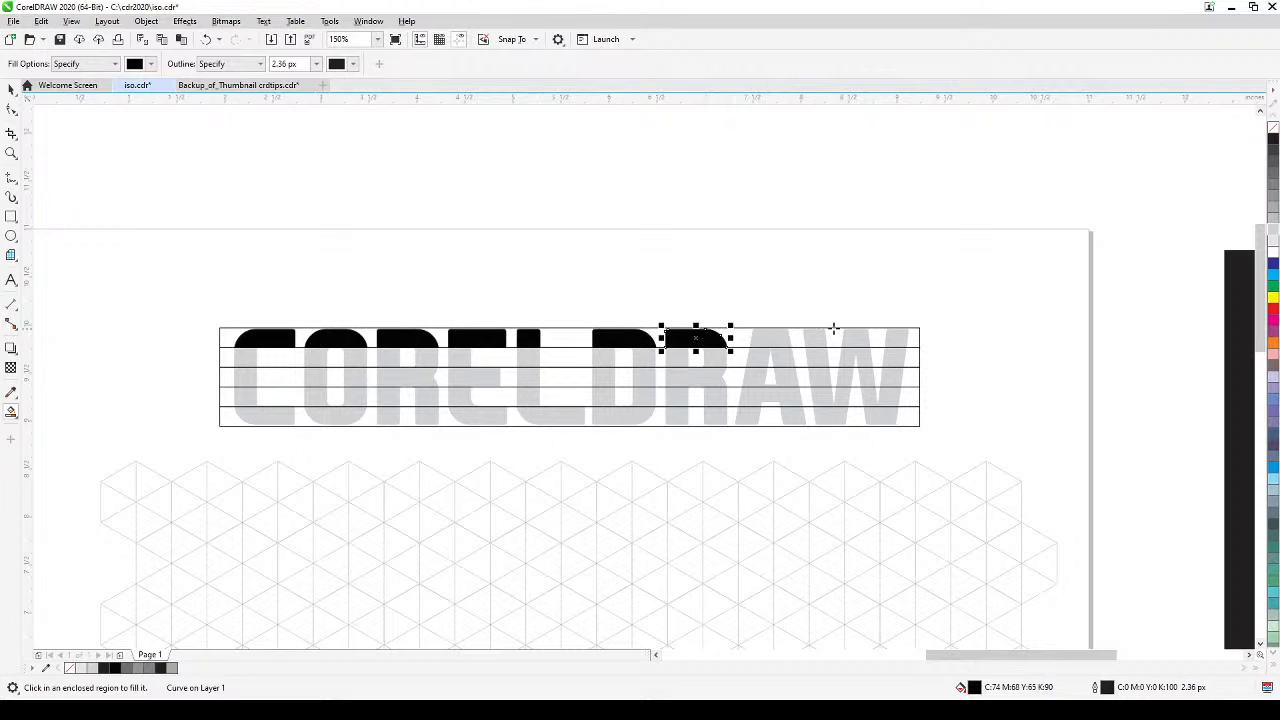
pyautogui.click(760, 338)
pyautogui.click(815, 338)
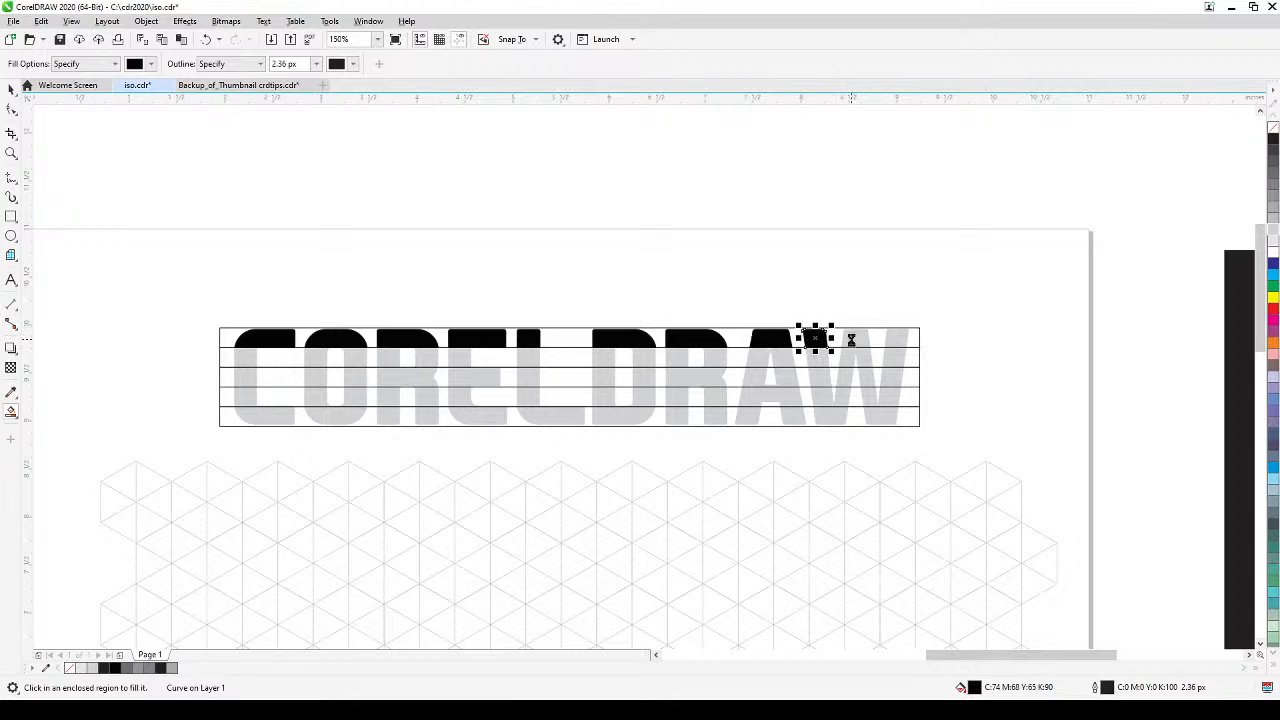
pyautogui.click(851, 340)
pyautogui.click(903, 341)
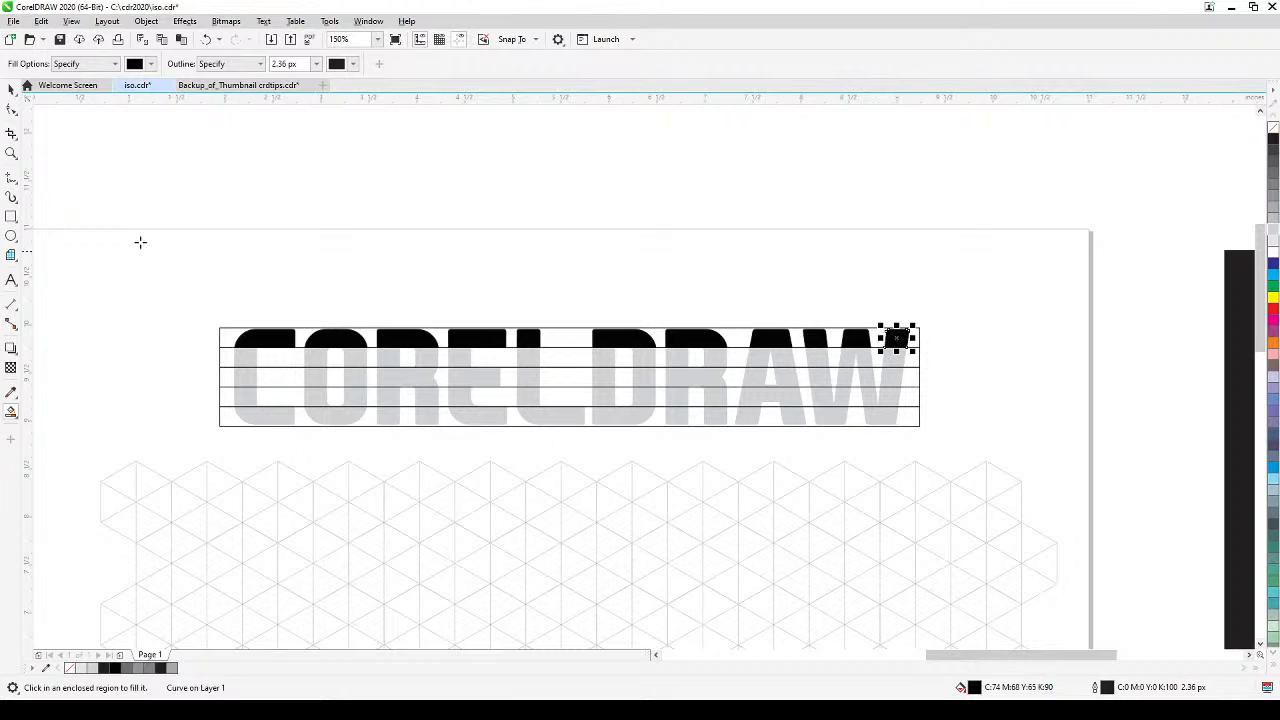
# - Move the filled uppermost row together with its rectangle straight up above the page
pyautogui.moveTo(153, 274); pyautogui.dragTo(942, 369)
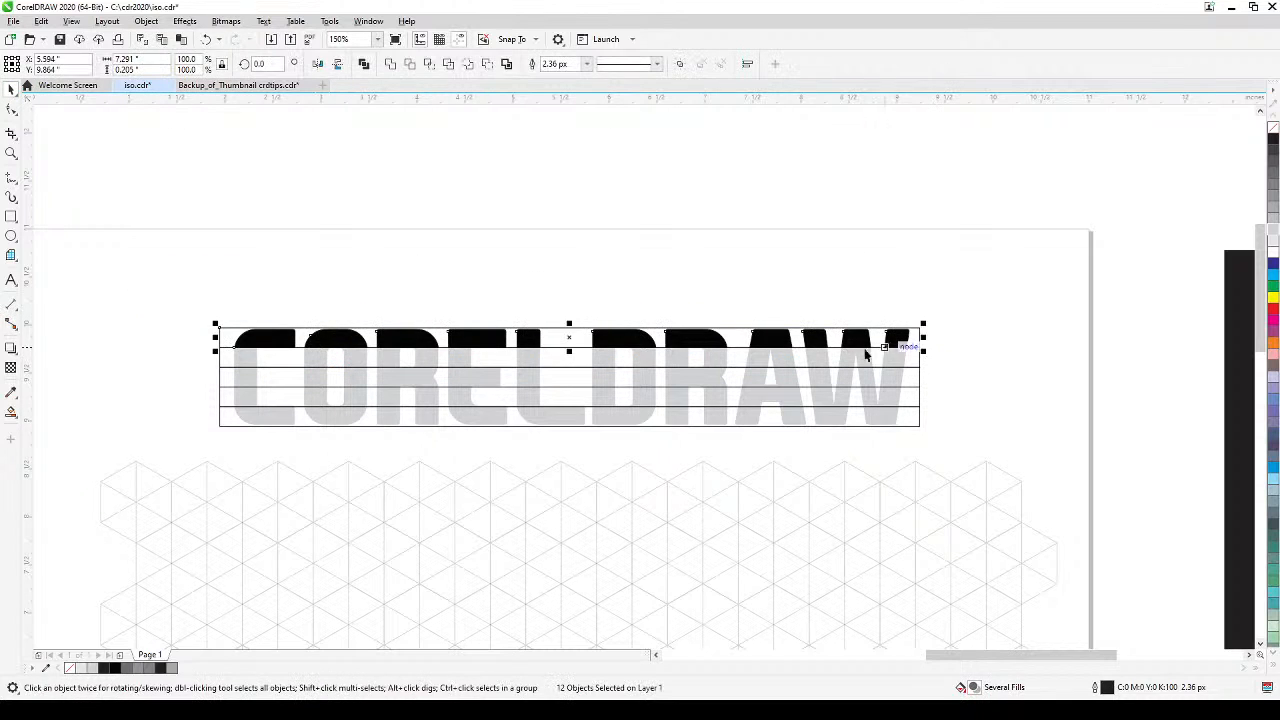
pyautogui.moveTo(817, 344); pyautogui.dragTo(818, 174)
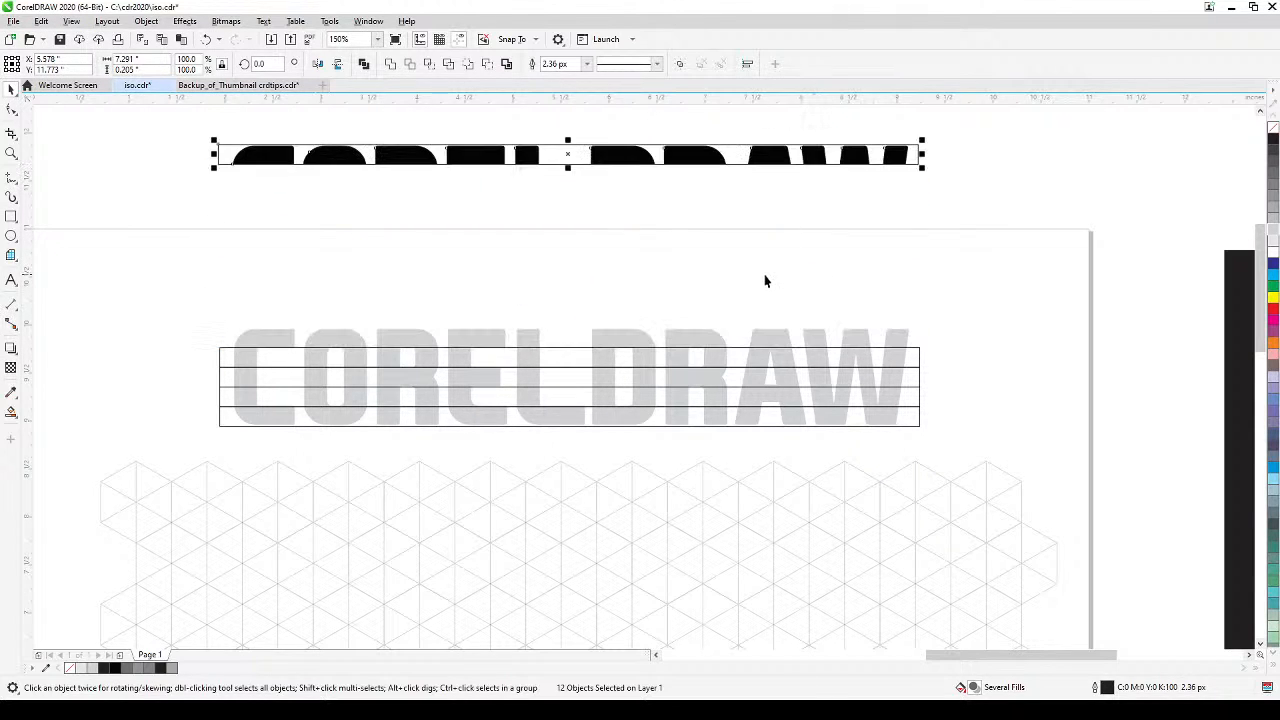
pyautogui.click(766, 281)
# - Smart Fill the letter pieces in the second grid row of CORELDRAW with black, from the C through the W
pyautogui.click(11, 411)
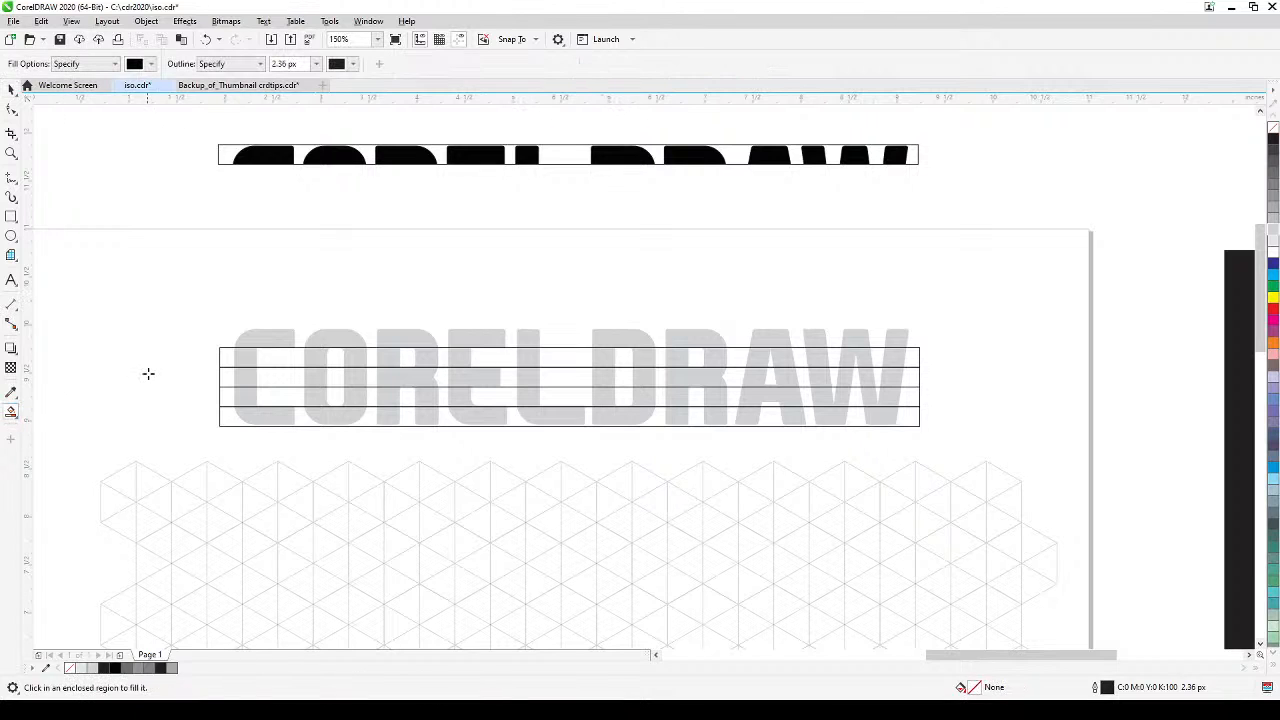
pyautogui.click(243, 358)
pyautogui.click(355, 360)
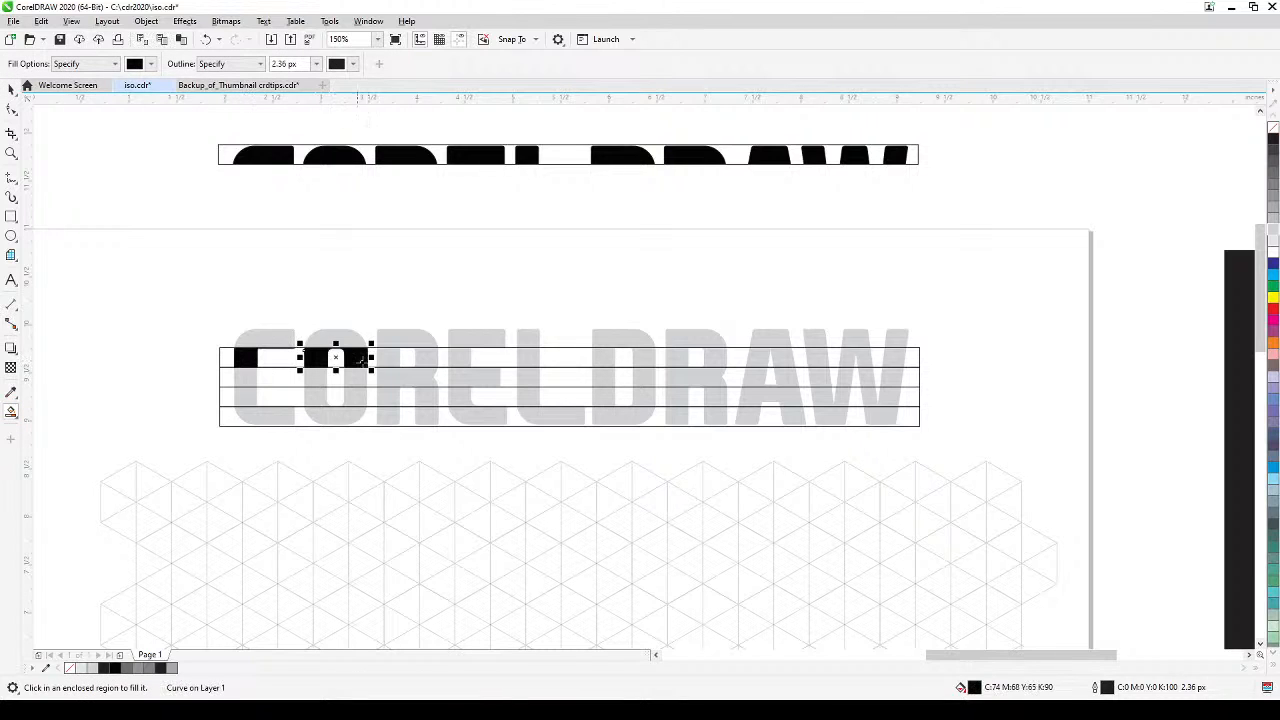
pyautogui.click(400, 360)
pyautogui.click(465, 358)
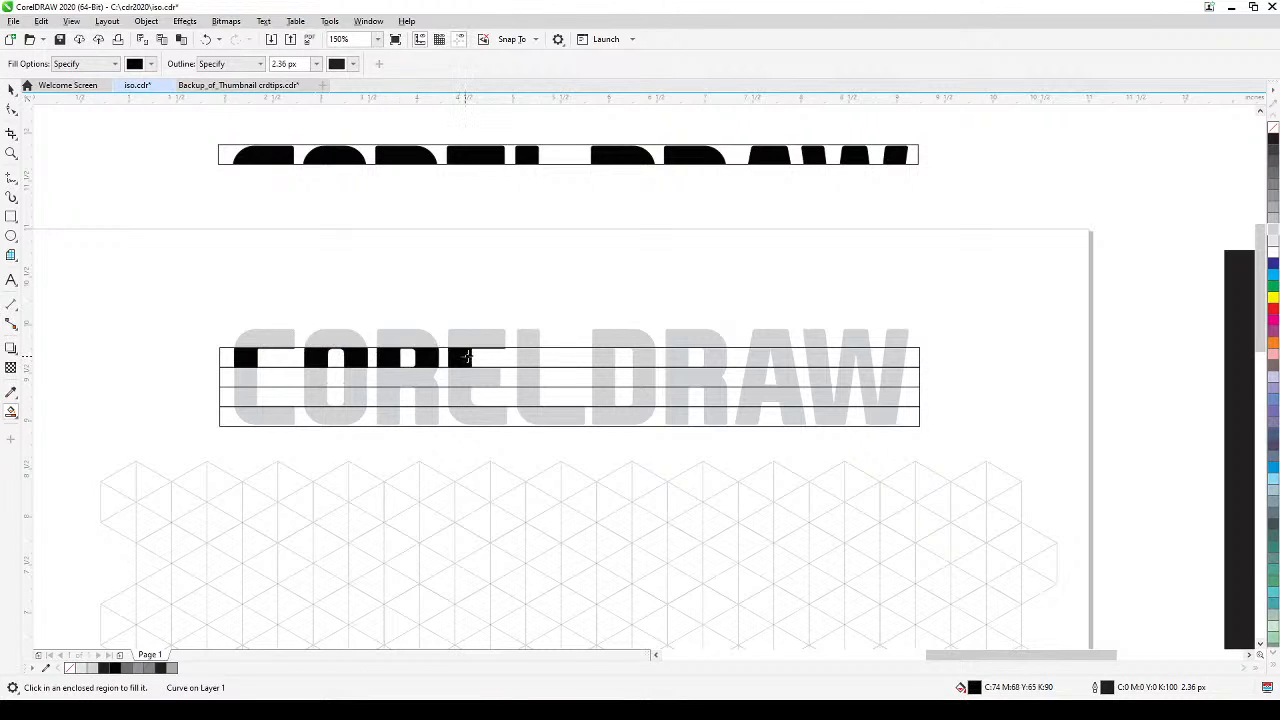
pyautogui.click(531, 359)
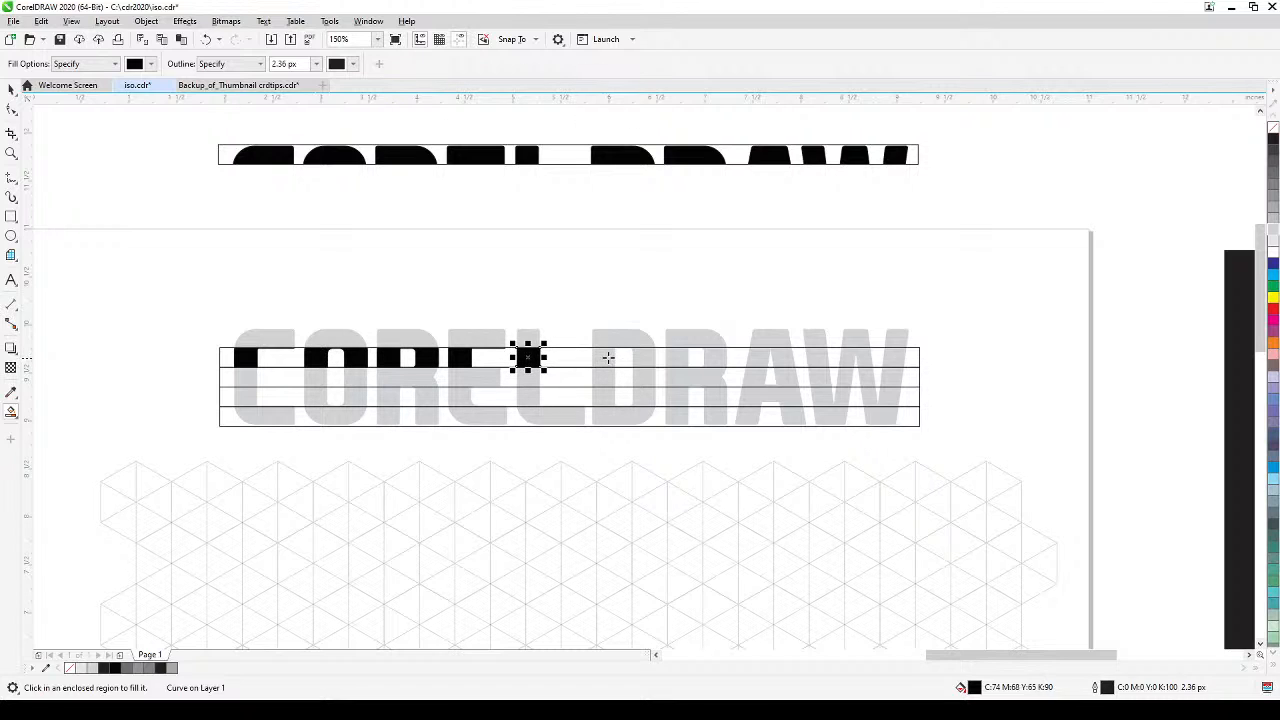
pyautogui.click(605, 358)
pyautogui.click(688, 359)
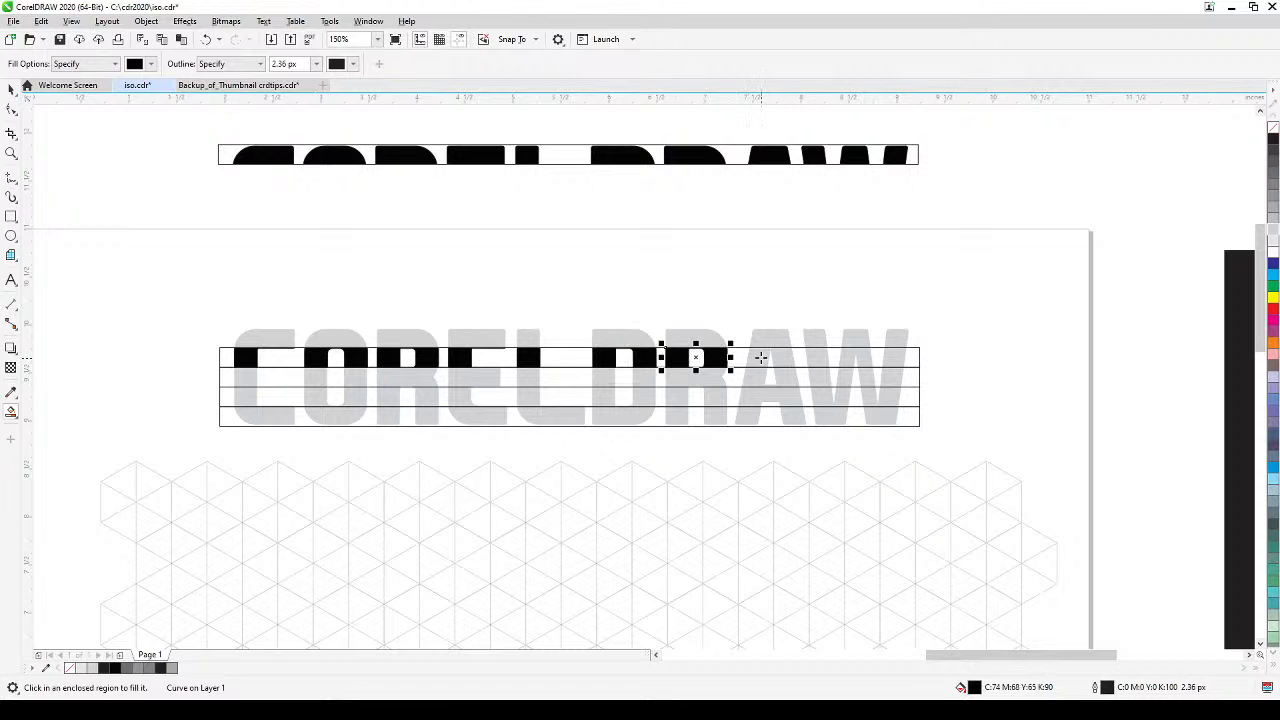
pyautogui.click(762, 358)
pyautogui.click(818, 361)
pyautogui.click(855, 360)
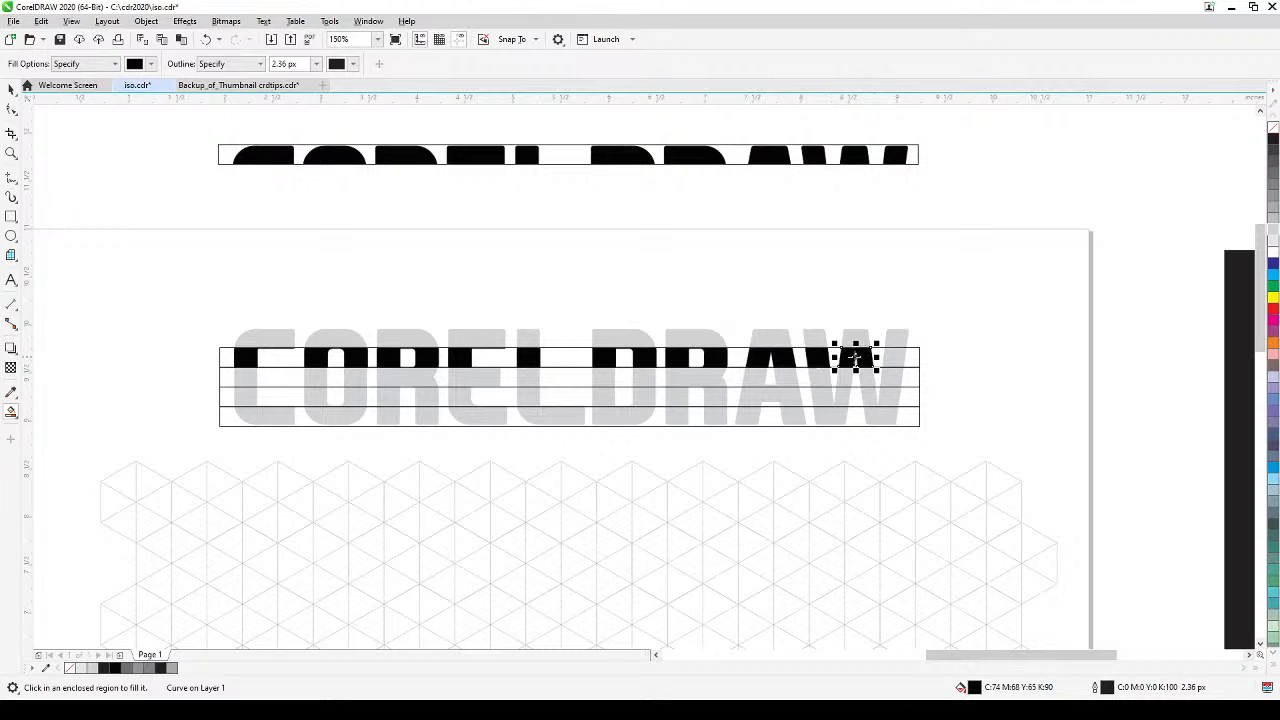
pyautogui.click(890, 360)
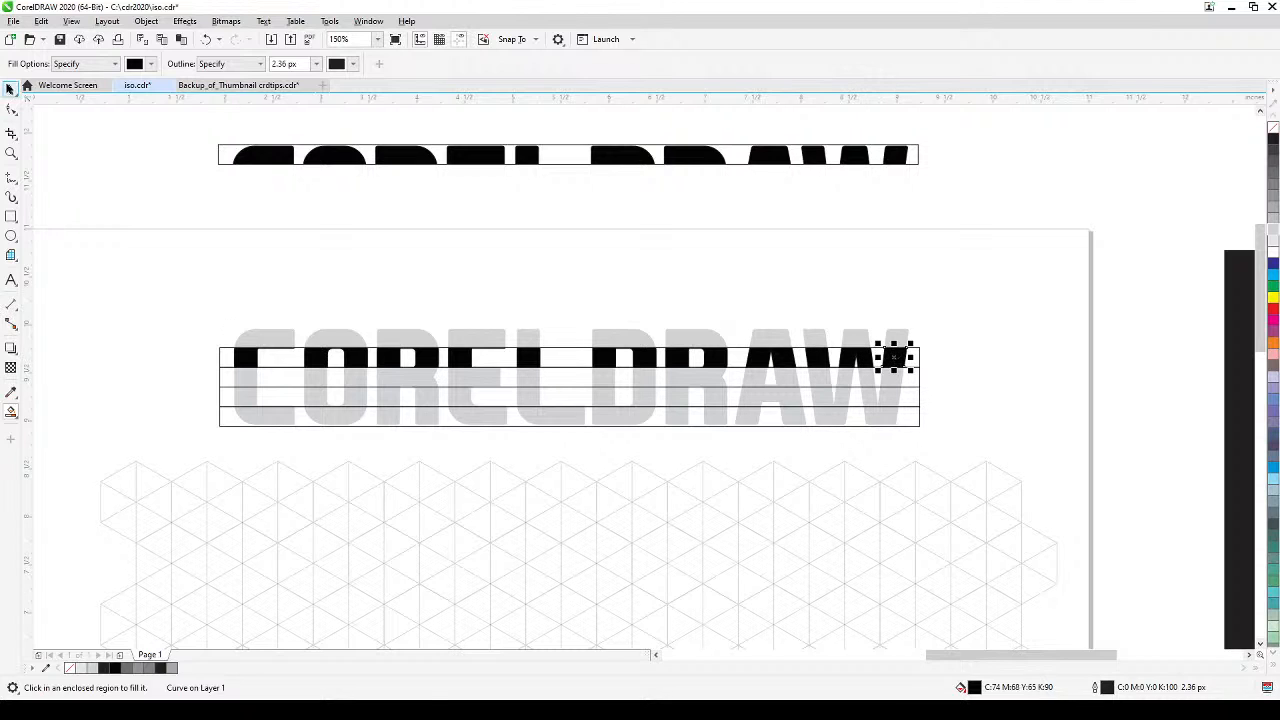
# - Move the filled second row with its rectangle up to just below the first separated row
pyautogui.click(11, 88)
pyautogui.moveTo(150, 320); pyautogui.dragTo(925, 372)
pyautogui.moveTo(790, 358); pyautogui.dragTo(766, 203)
pyautogui.click(55, 389)
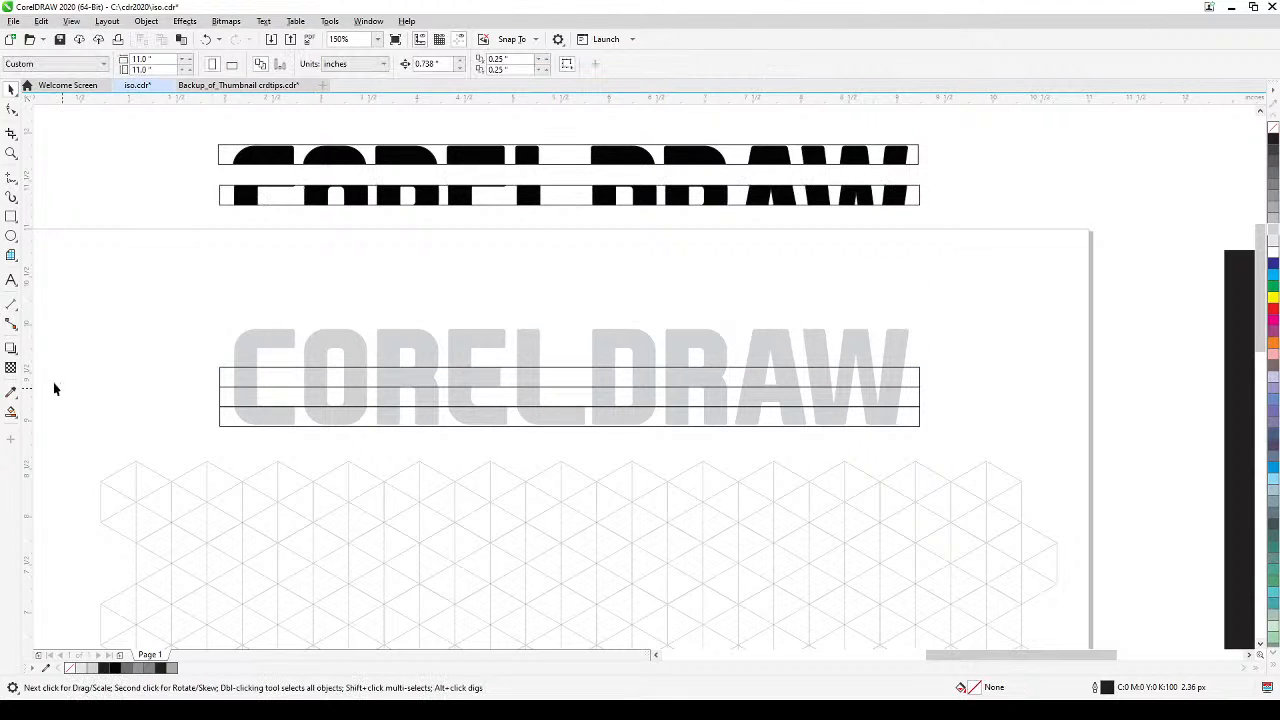
# - Smart Fill the pieces of the letters C and O in the remaining three grid rows with black
pyautogui.click(11, 412)
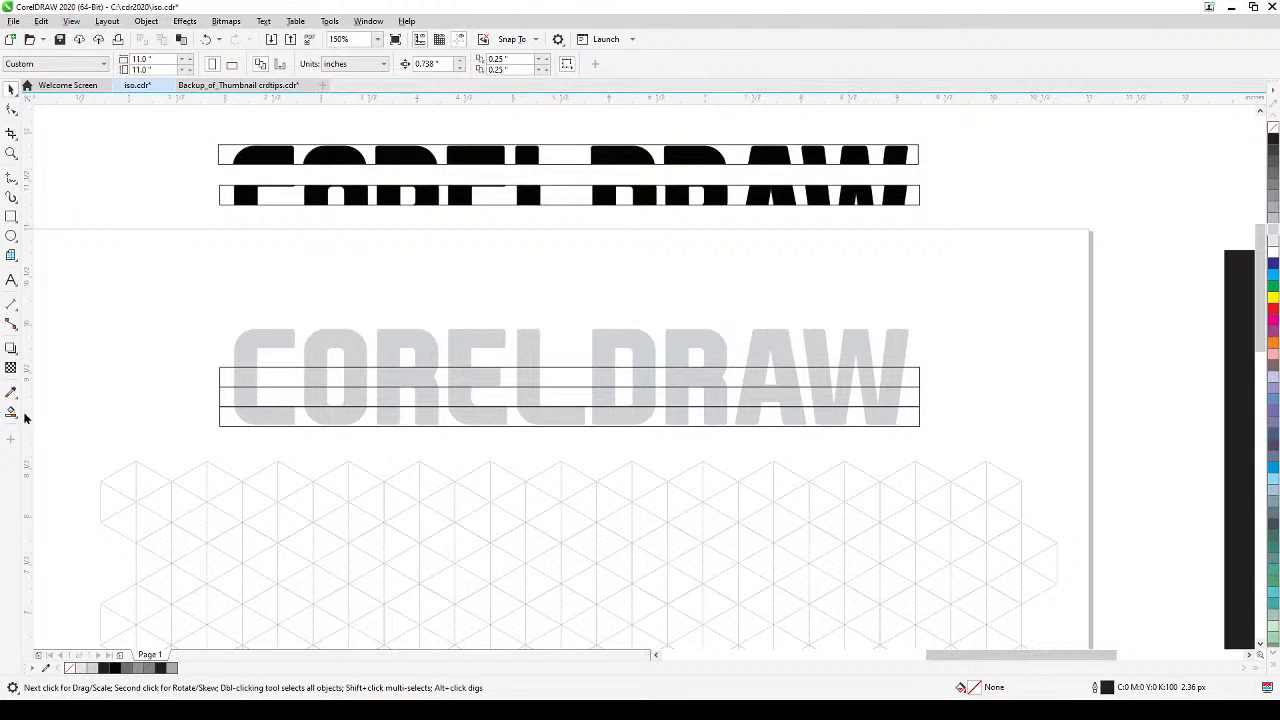
pyautogui.click(251, 418)
pyautogui.click(248, 398)
pyautogui.click(246, 378)
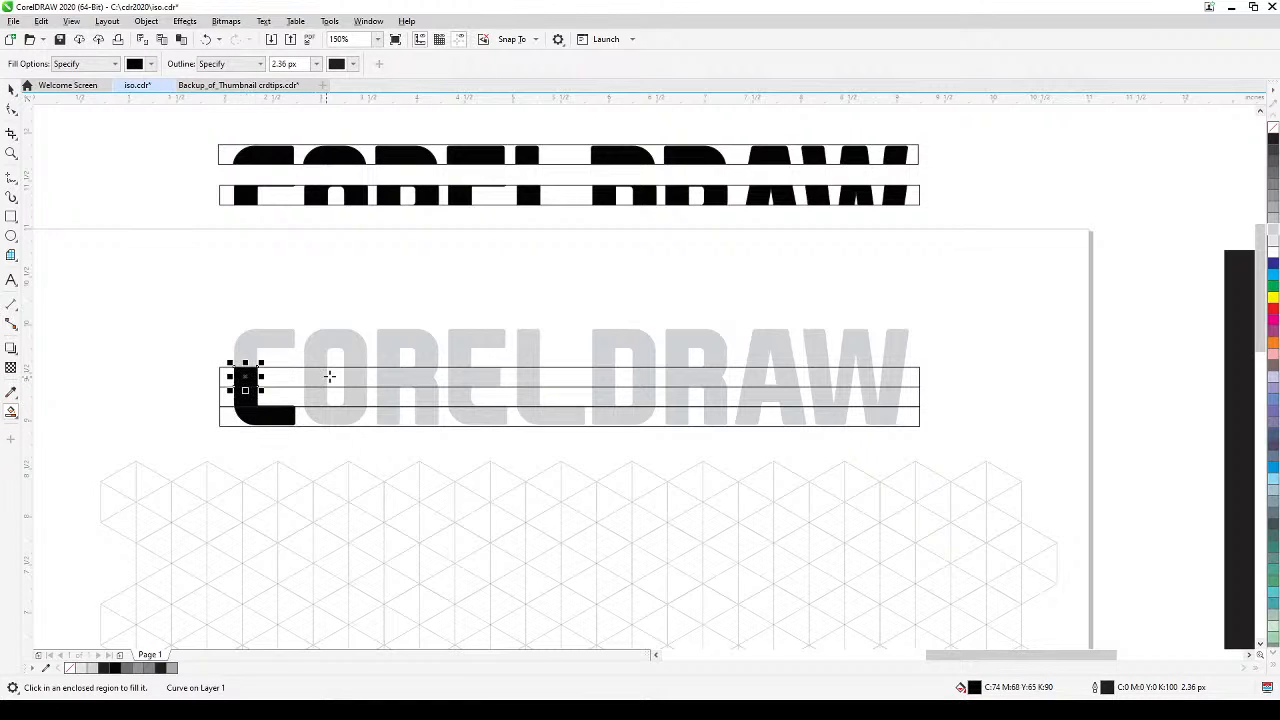
pyautogui.click(317, 377)
pyautogui.click(320, 398)
pyautogui.click(332, 414)
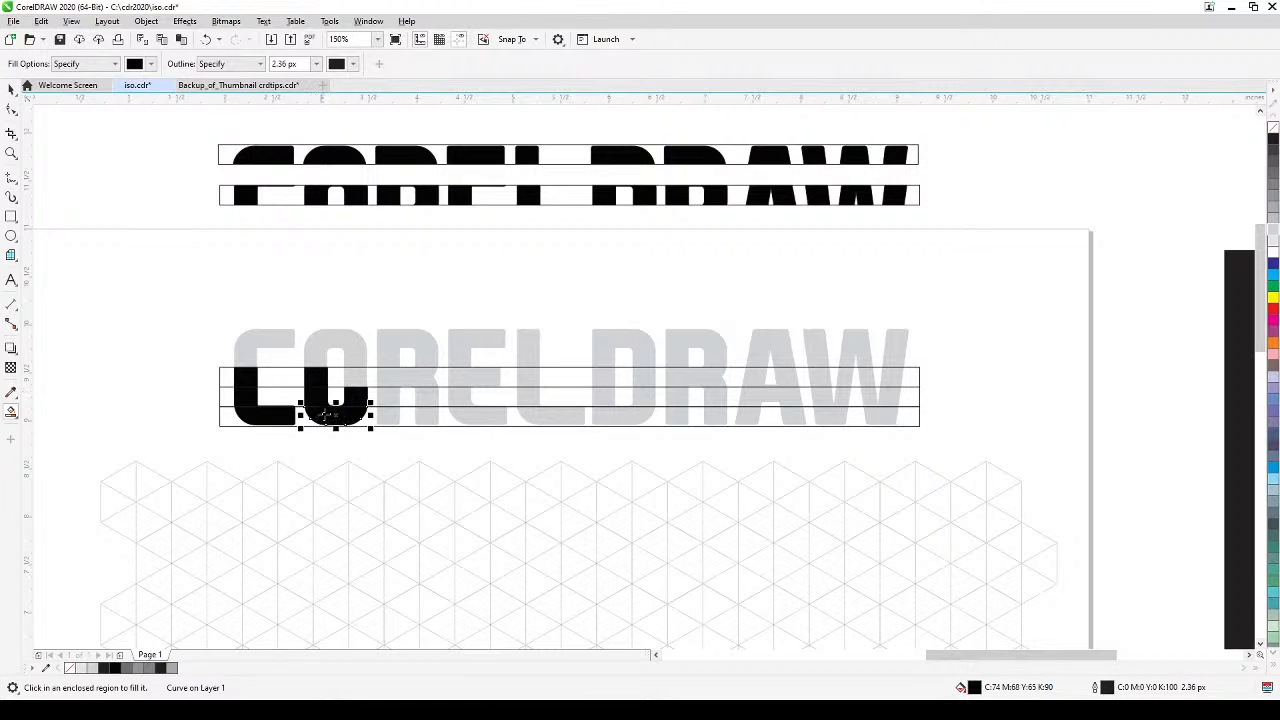
pyautogui.click(355, 378)
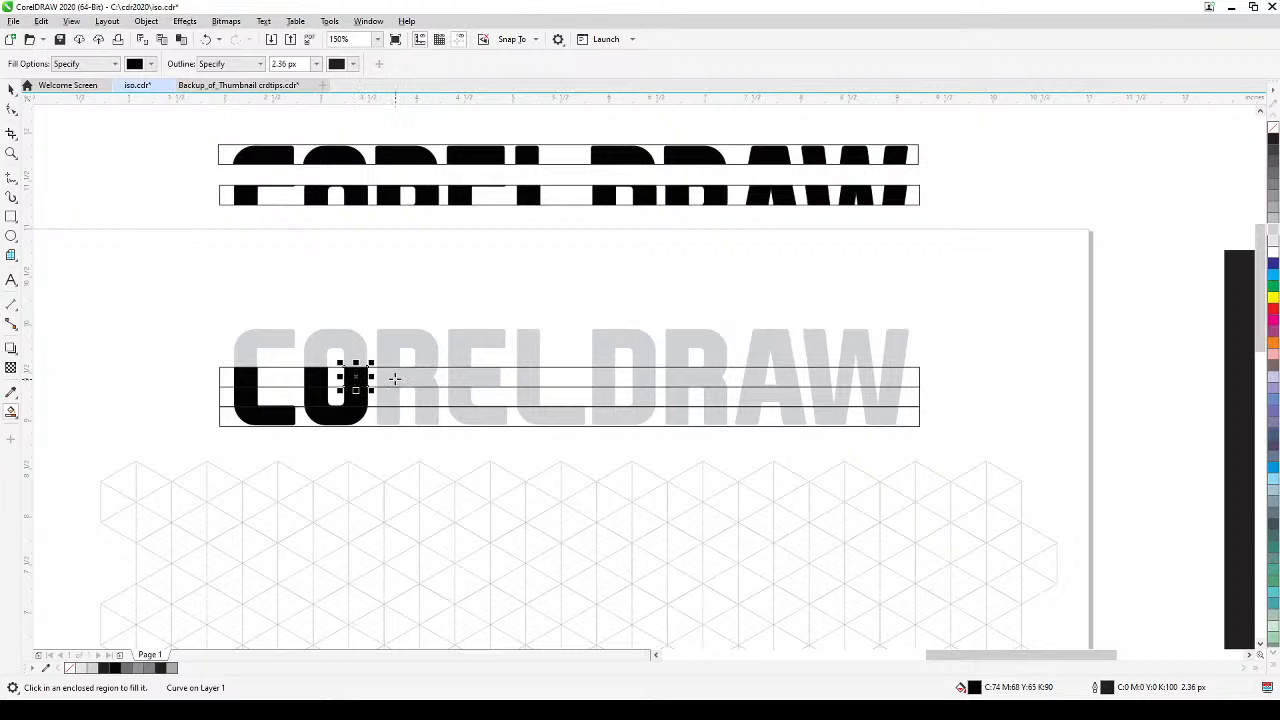
# - Smart Fill the pieces of the first R and the E in the remaining three rows with black
pyautogui.click(394, 378)
pyautogui.click(389, 398)
pyautogui.click(389, 417)
pyautogui.click(426, 415)
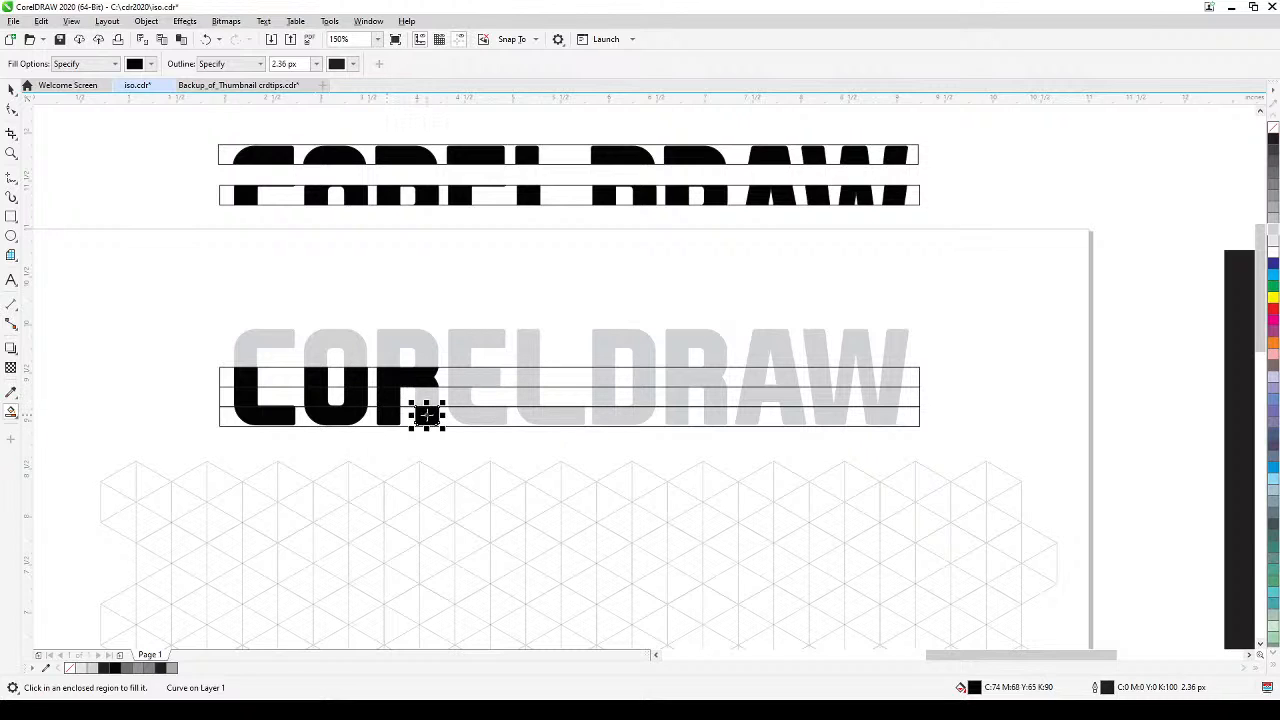
pyautogui.click(426, 392)
pyautogui.click(466, 376)
pyautogui.click(455, 398)
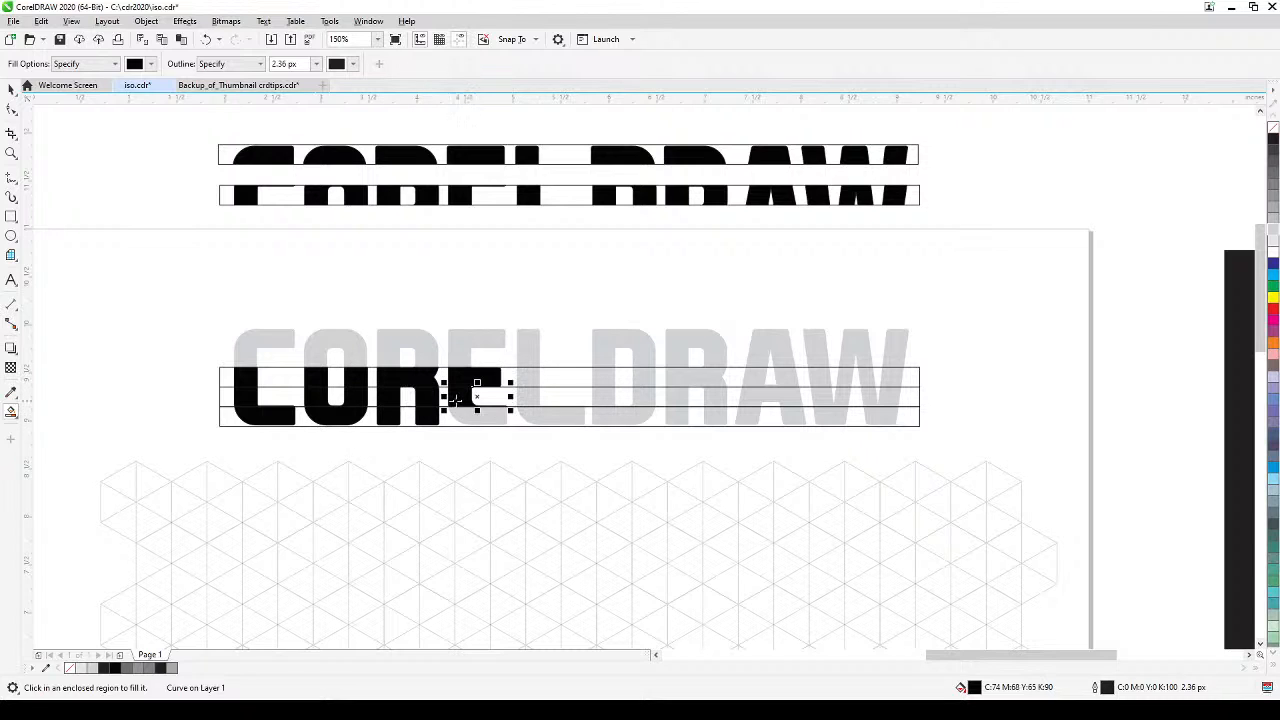
pyautogui.click(471, 416)
# - Smart Fill the pieces of the letters L and D in the remaining three rows with black
pyautogui.click(576, 414)
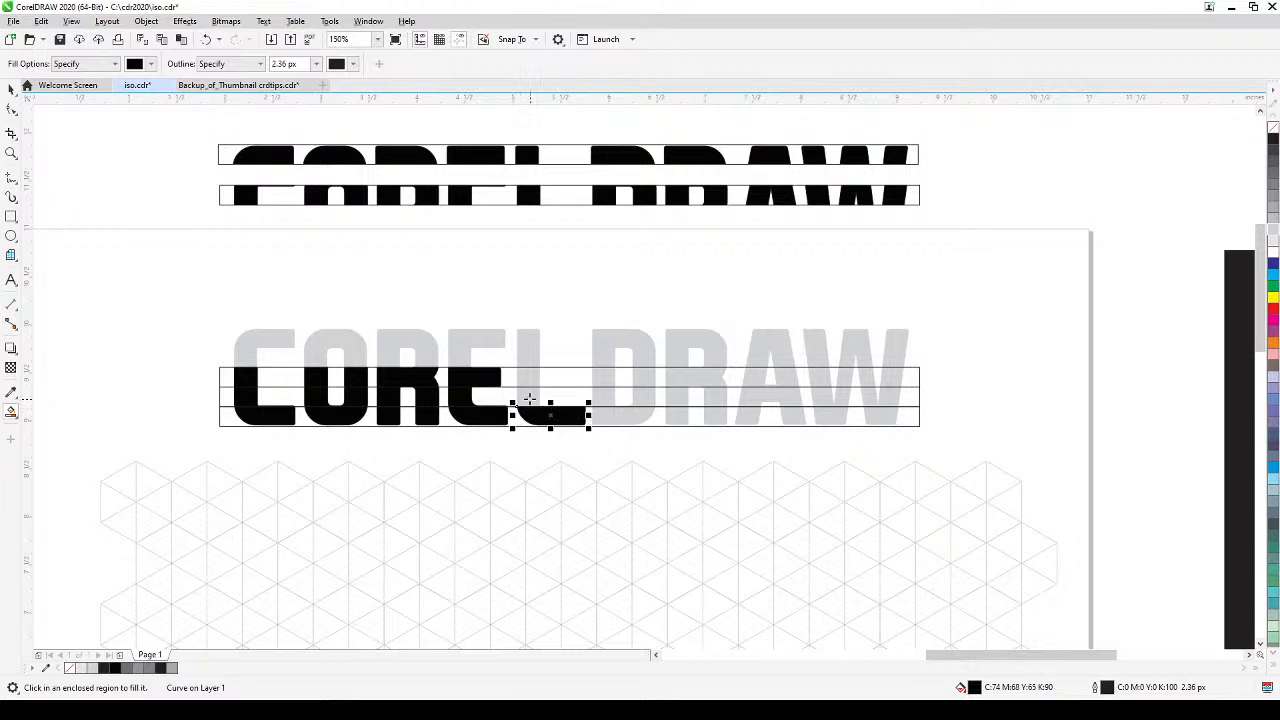
pyautogui.click(532, 400)
pyautogui.click(528, 373)
pyautogui.click(600, 374)
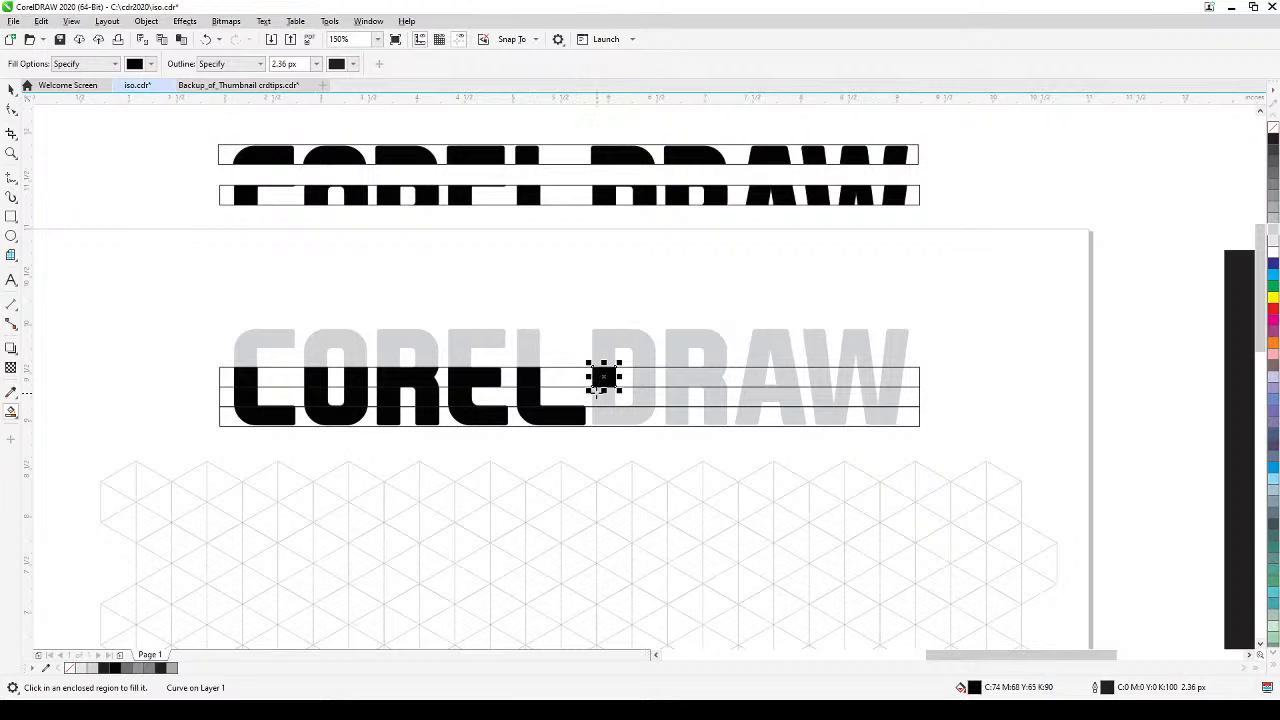
pyautogui.click(599, 398)
pyautogui.click(607, 420)
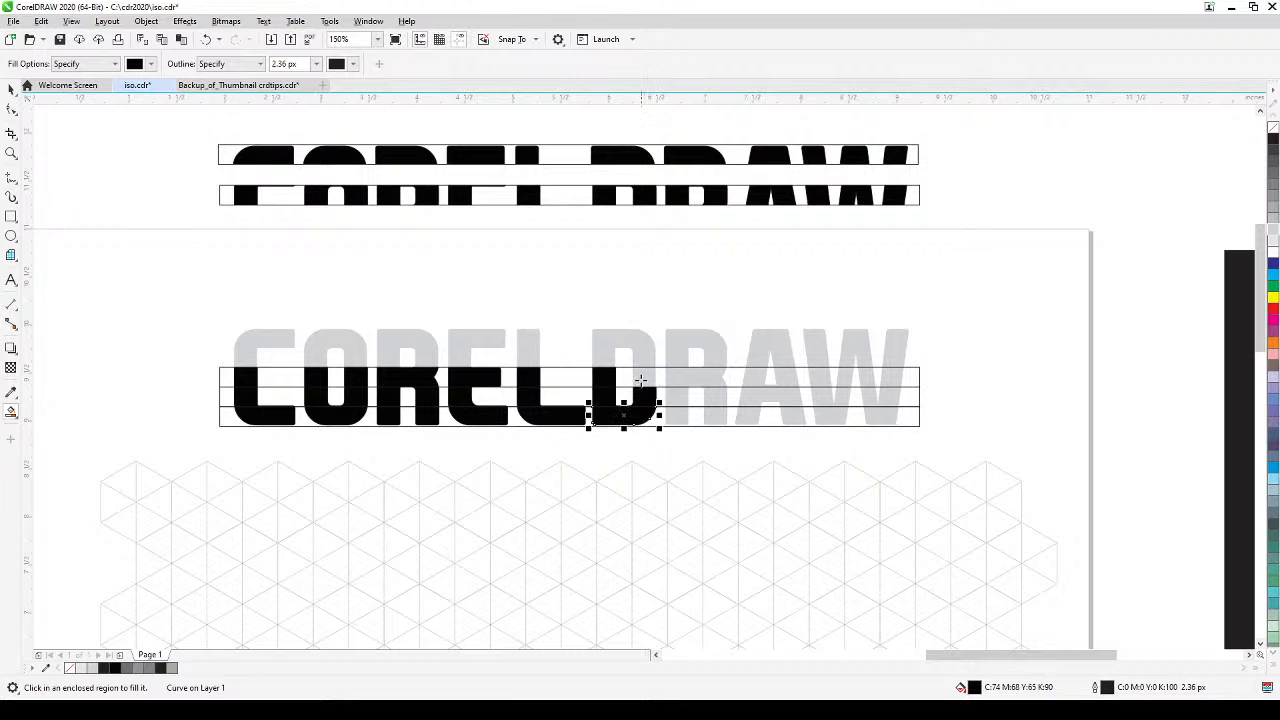
pyautogui.click(643, 377)
# - Smart Fill the pieces of the second R and the A in the remaining three rows with black
pyautogui.click(693, 376)
pyautogui.click(676, 404)
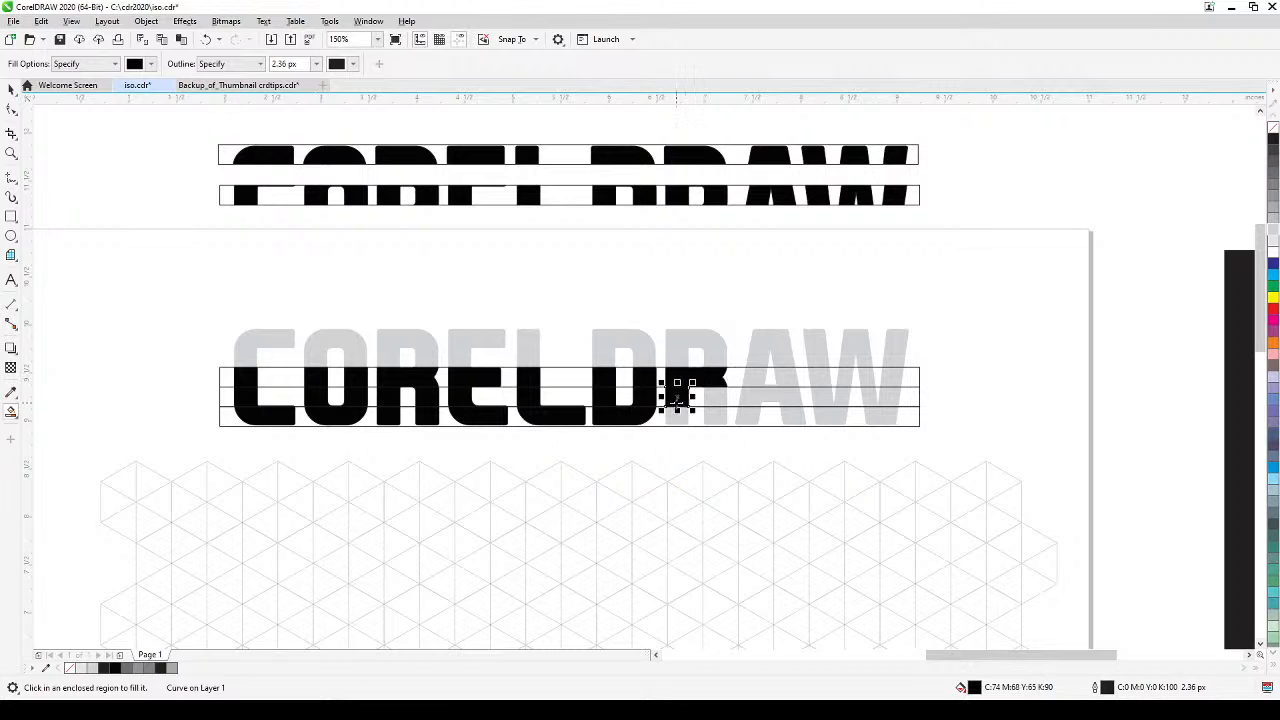
pyautogui.click(677, 419)
pyautogui.click(716, 411)
pyautogui.click(722, 396)
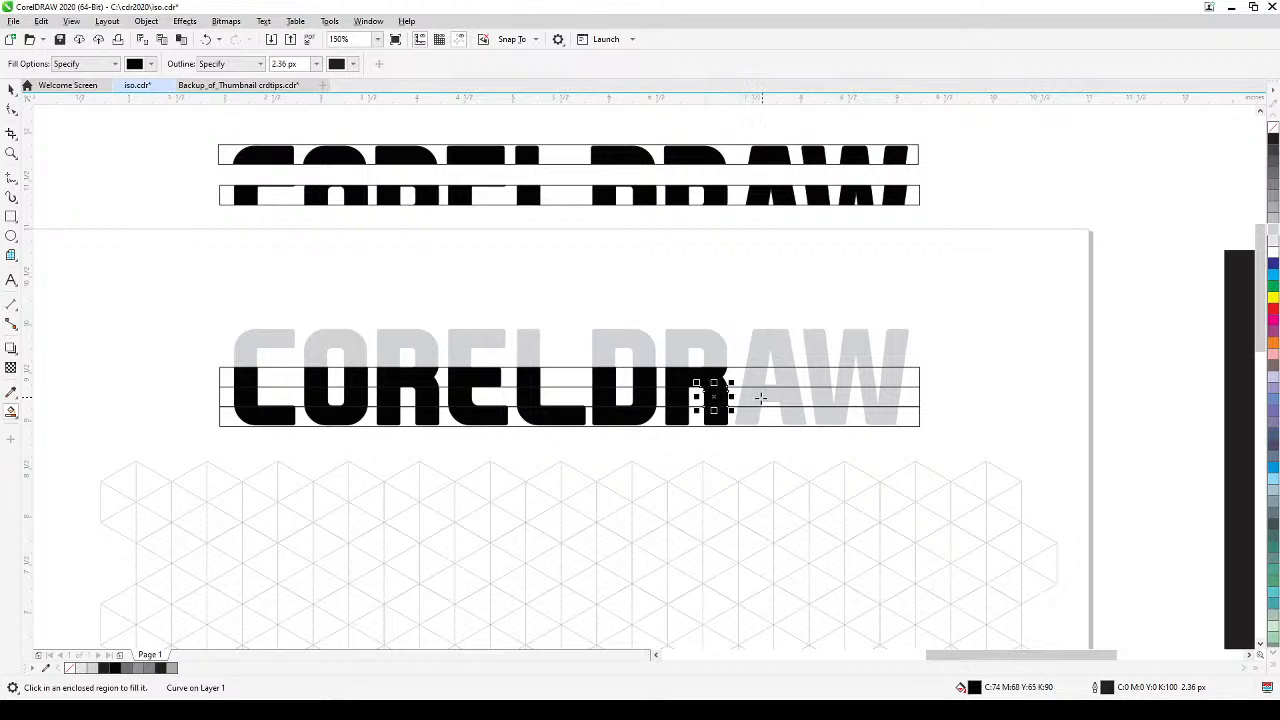
pyautogui.click(758, 397)
pyautogui.click(770, 377)
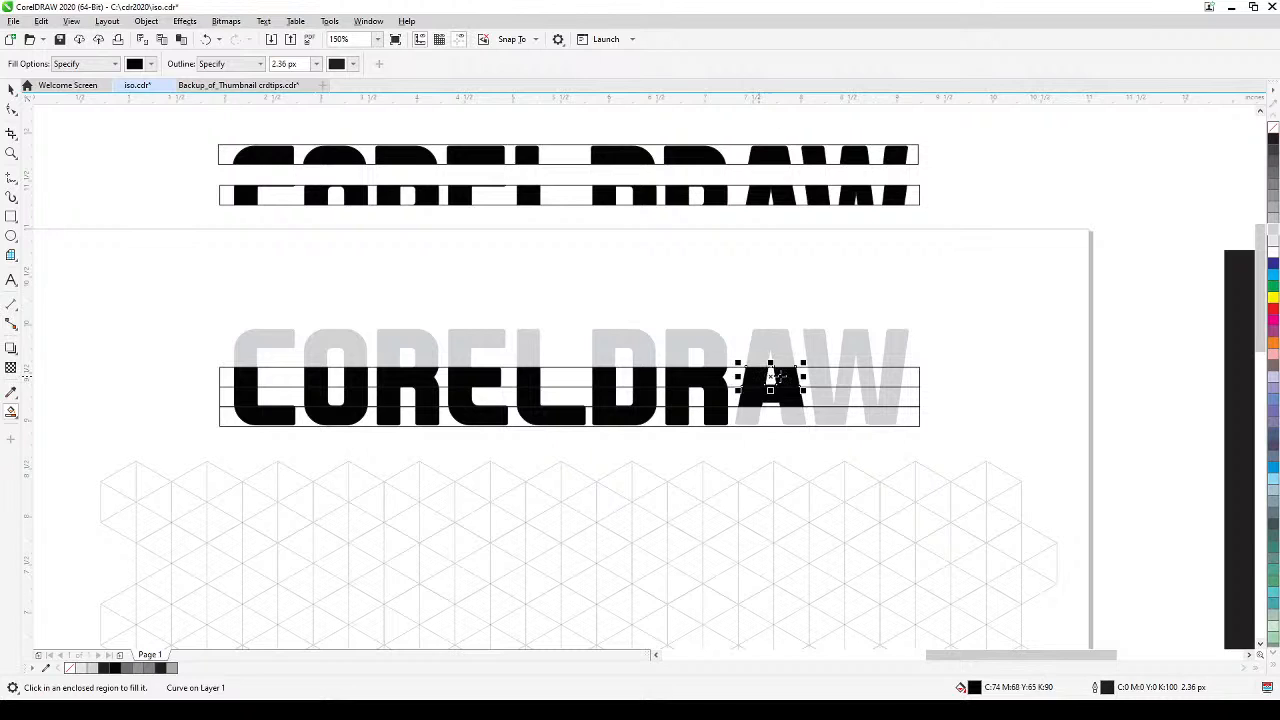
pyautogui.click(739, 418)
pyautogui.click(793, 418)
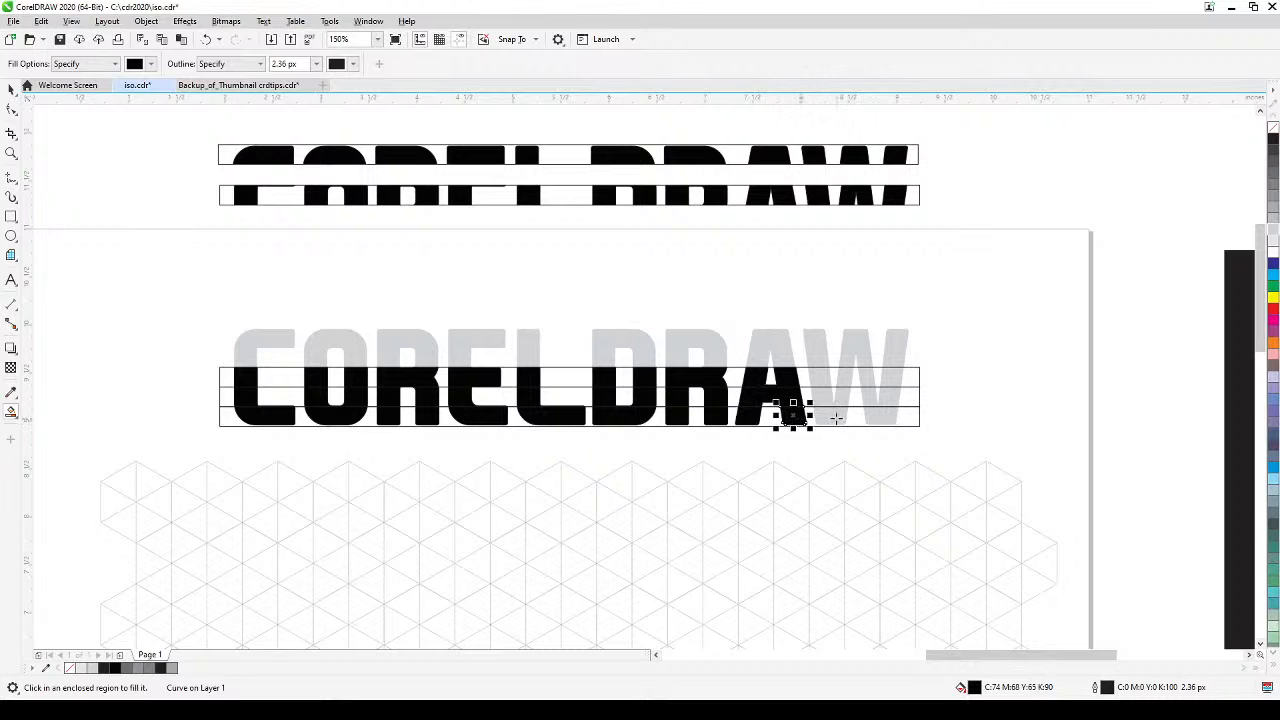
# - Smart Fill the pieces of the letter W in the remaining three rows with black
pyautogui.click(836, 418)
pyautogui.click(824, 397)
pyautogui.click(834, 377)
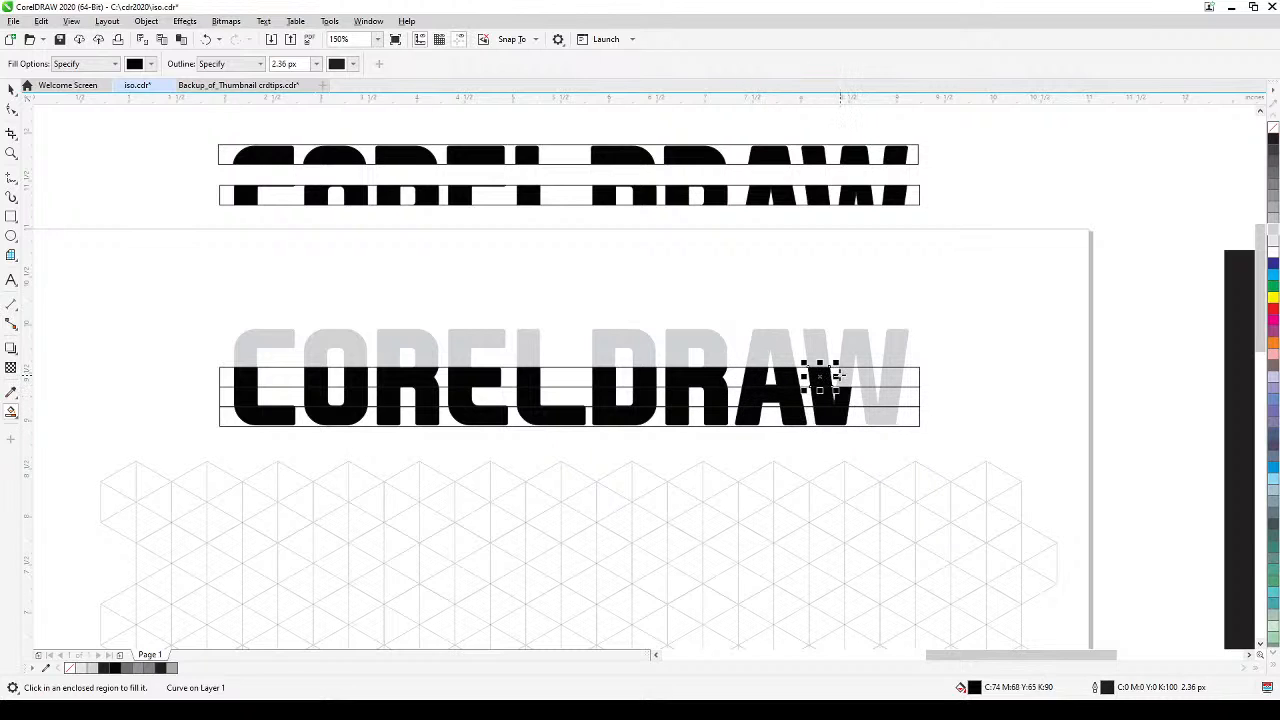
pyautogui.click(850, 376)
pyautogui.click(866, 378)
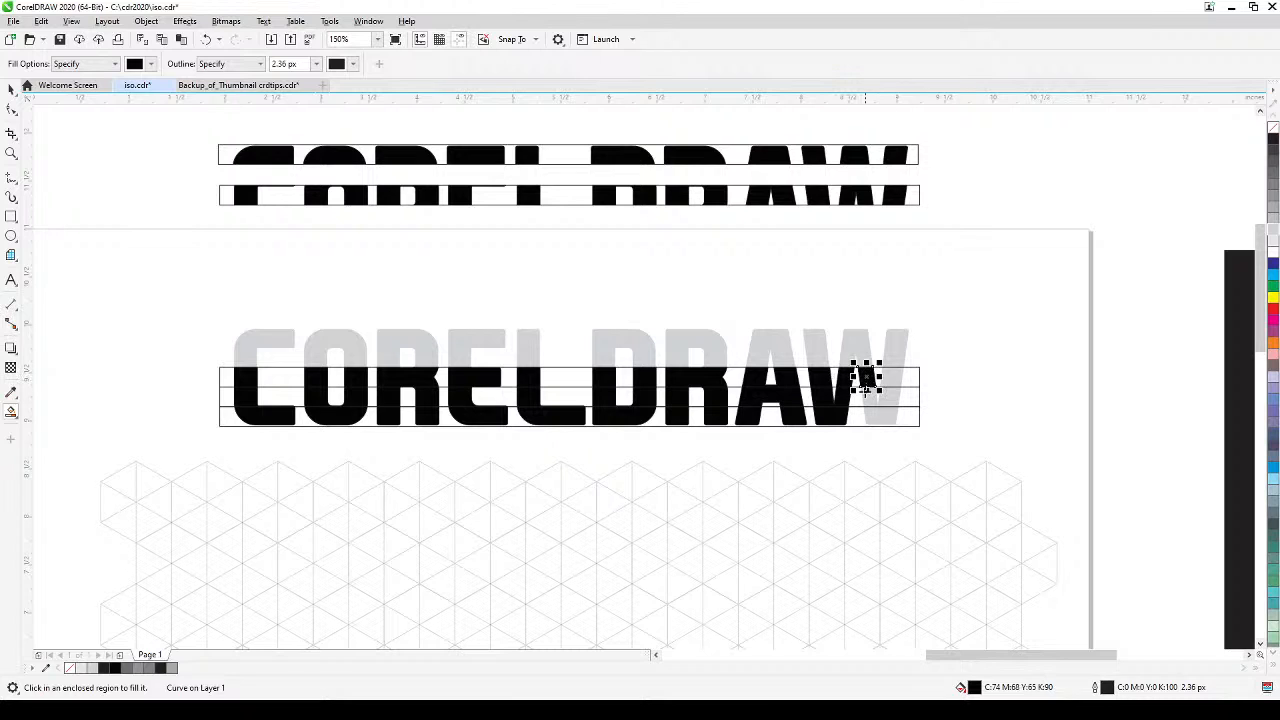
pyautogui.click(880, 412)
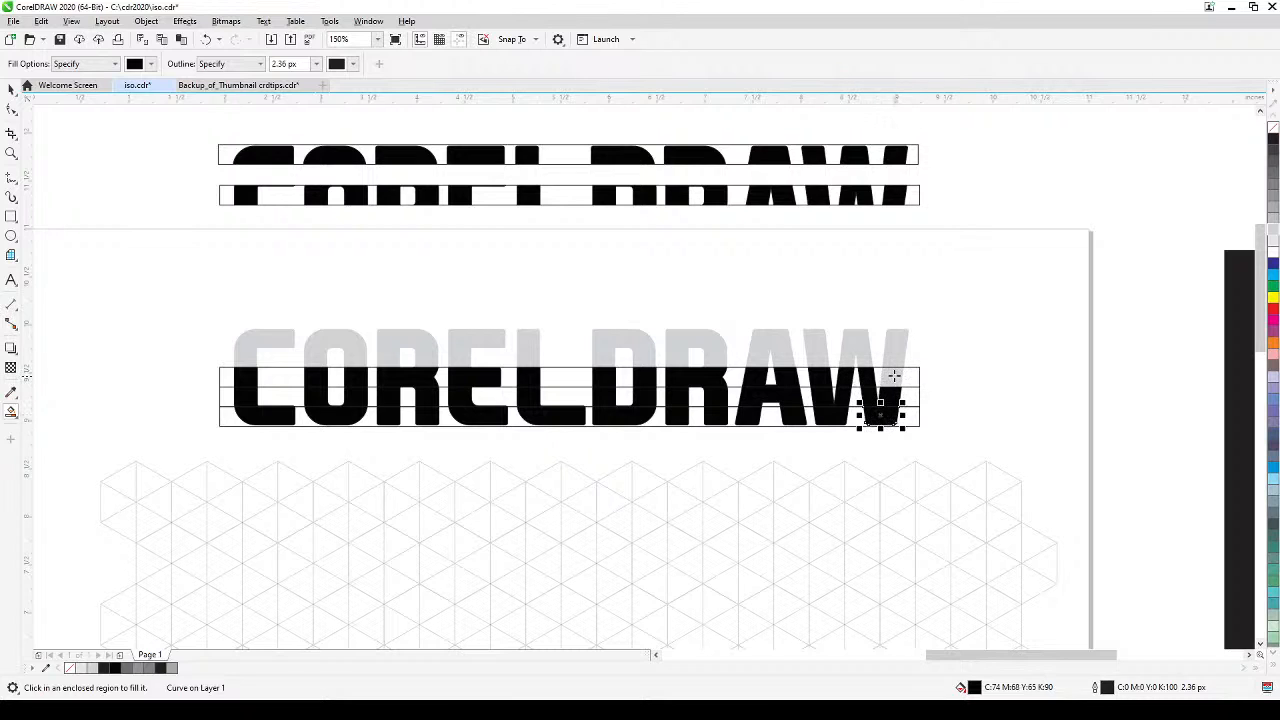
pyautogui.click(893, 376)
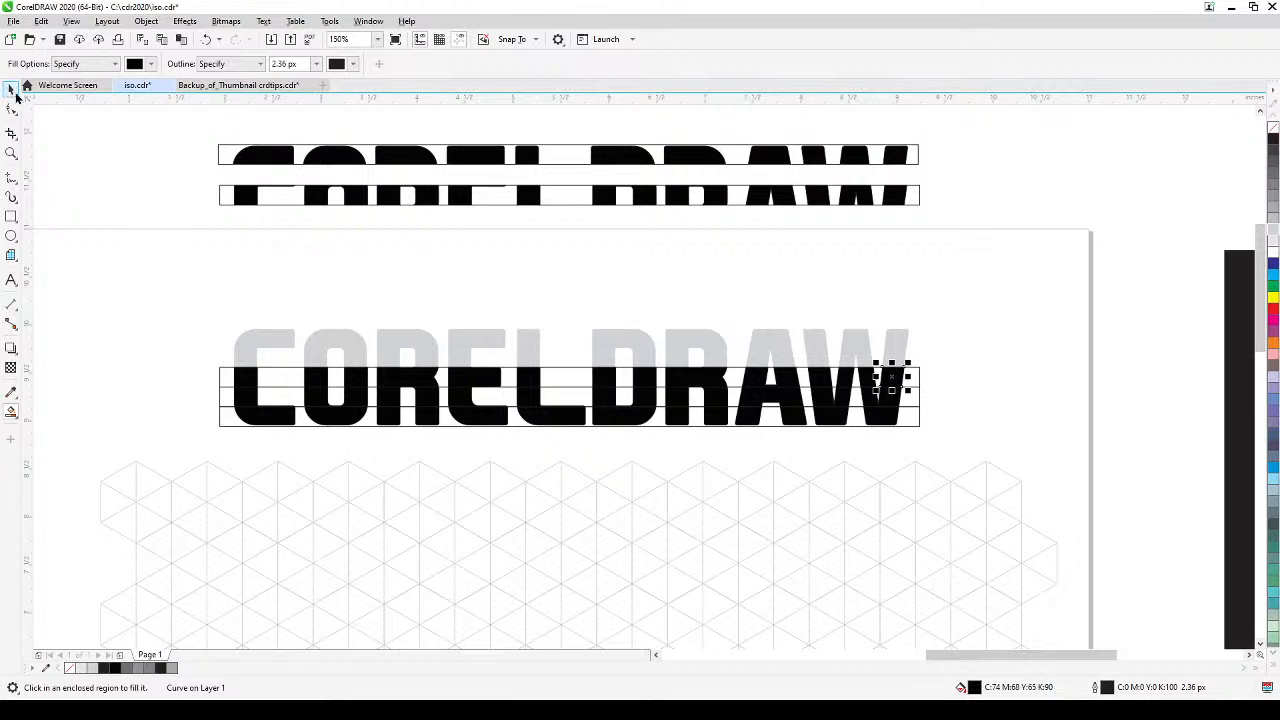
# - Stack the three remaining sliced rows separately below the first two, with gaps between them, and delete the grey CORELDRAW text
pyautogui.click(12, 90)
pyautogui.moveTo(160, 350); pyautogui.dragTo(955, 407)
pyautogui.moveTo(848, 382); pyautogui.dragTo(845, 248)
pyautogui.moveTo(180, 364); pyautogui.dragTo(966, 423)
pyautogui.moveTo(875, 410); pyautogui.dragTo(874, 274)
pyautogui.moveTo(156, 401); pyautogui.dragTo(868, 297)
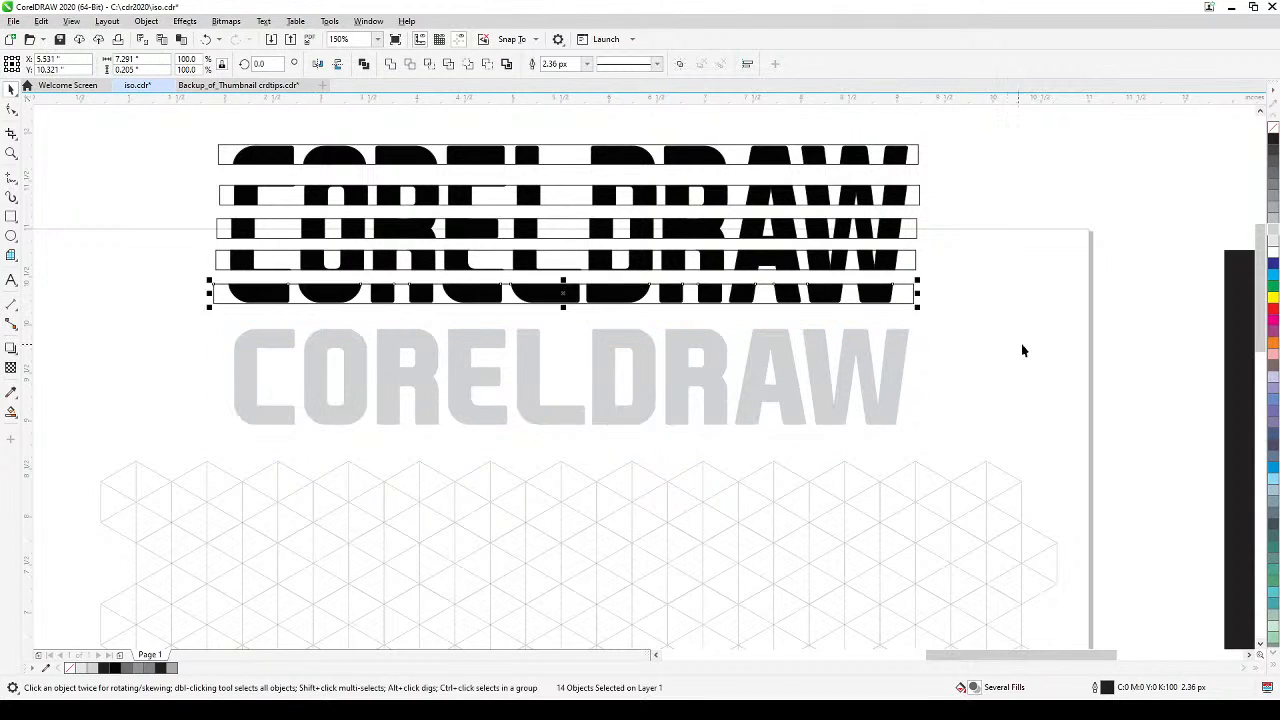
pyautogui.click(827, 397)
pyautogui.press('Delete')
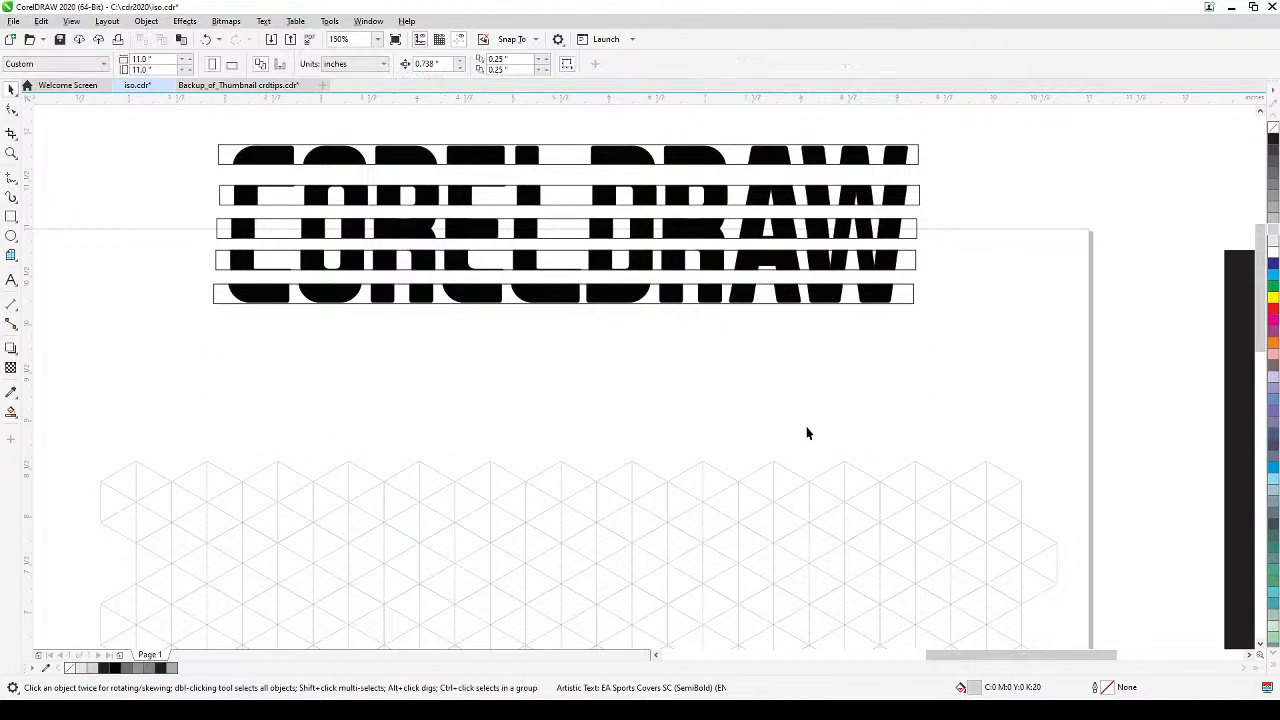
# - Group the letter pieces and frame of each of the five sliced rows into its own separate group
pyautogui.moveTo(648, 428); pyautogui.dragTo(653, 450)
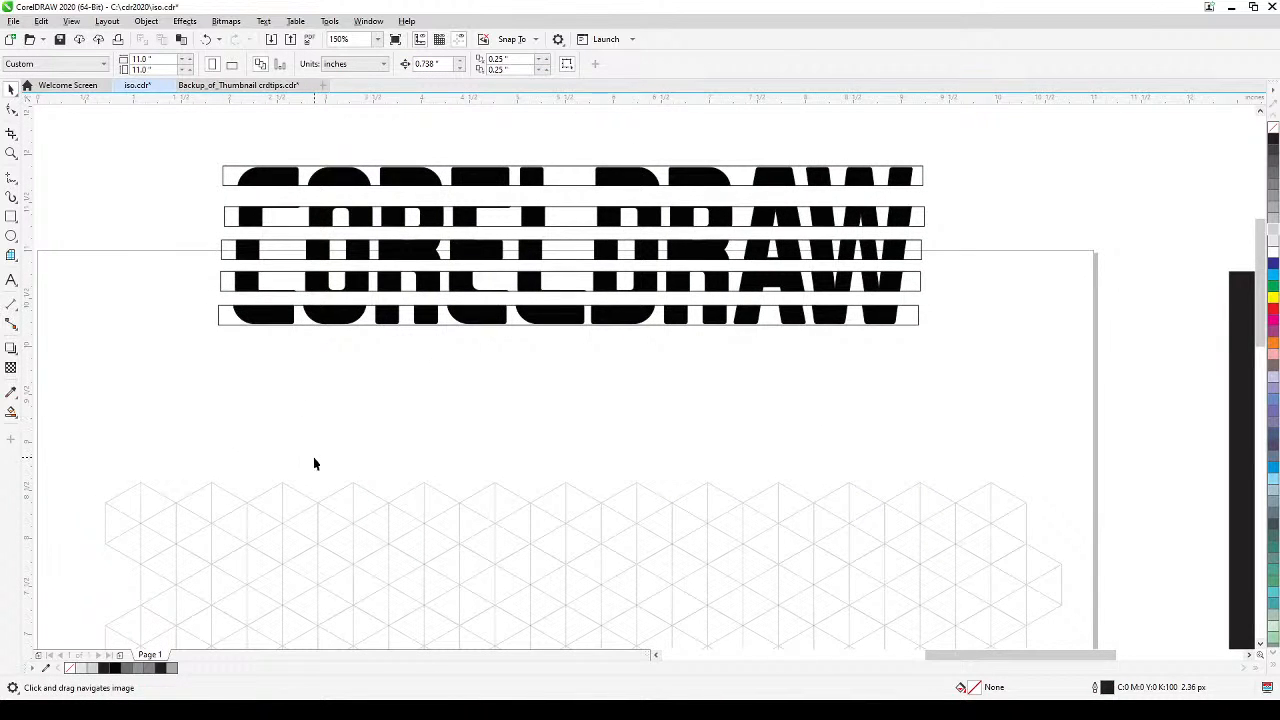
pyautogui.moveTo(170, 155); pyautogui.dragTo(950, 205)
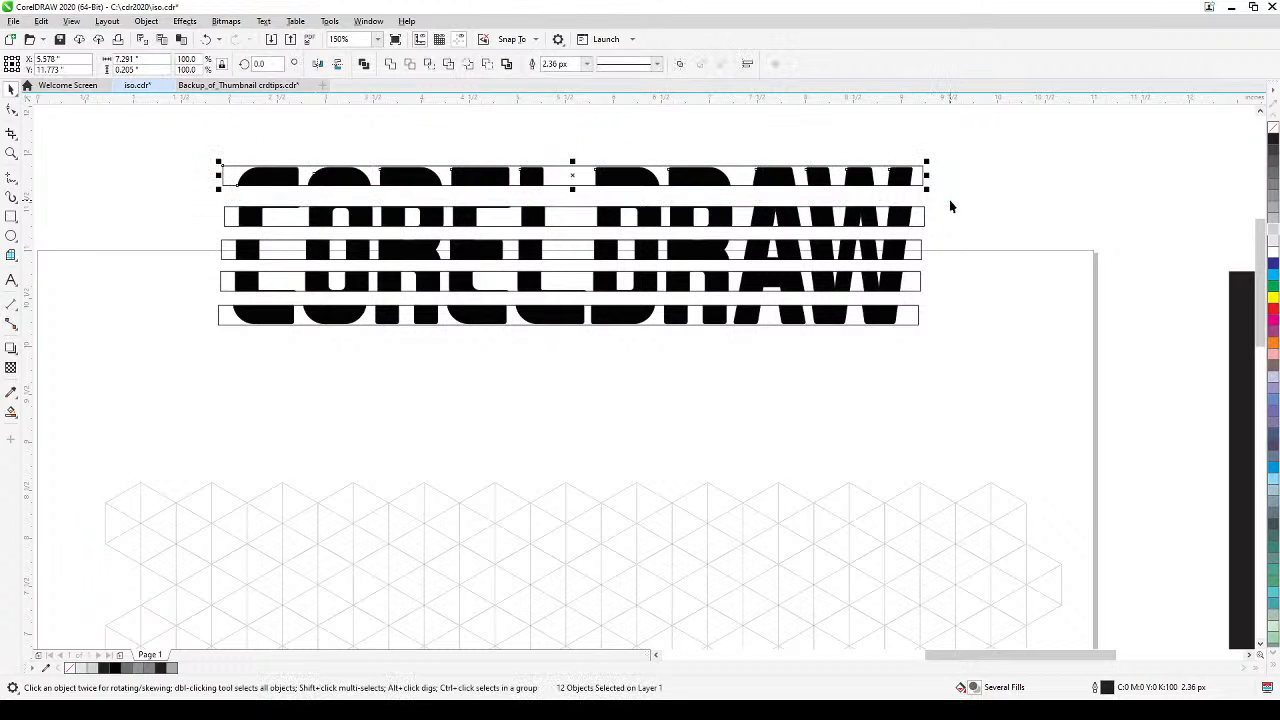
pyautogui.hotkey('ctrl', 'g')
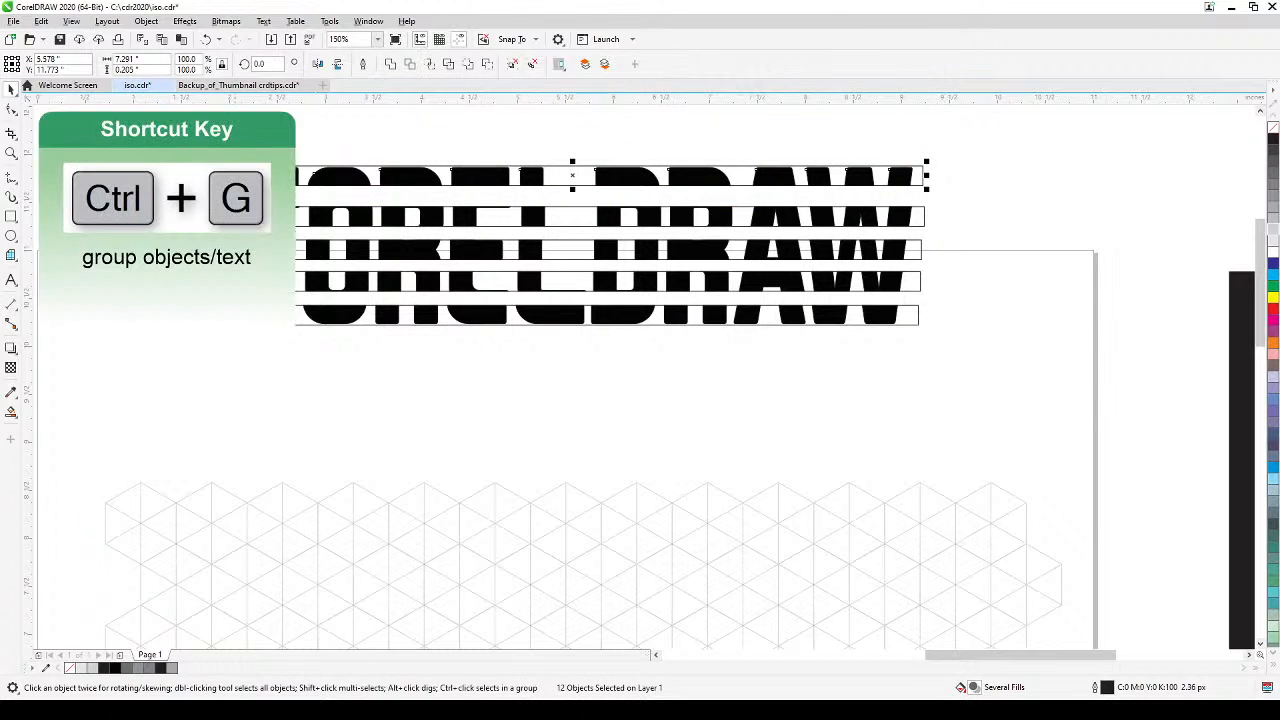
pyautogui.moveTo(175, 193); pyautogui.dragTo(943, 237)
pyautogui.hotkey('ctrl', 'g')
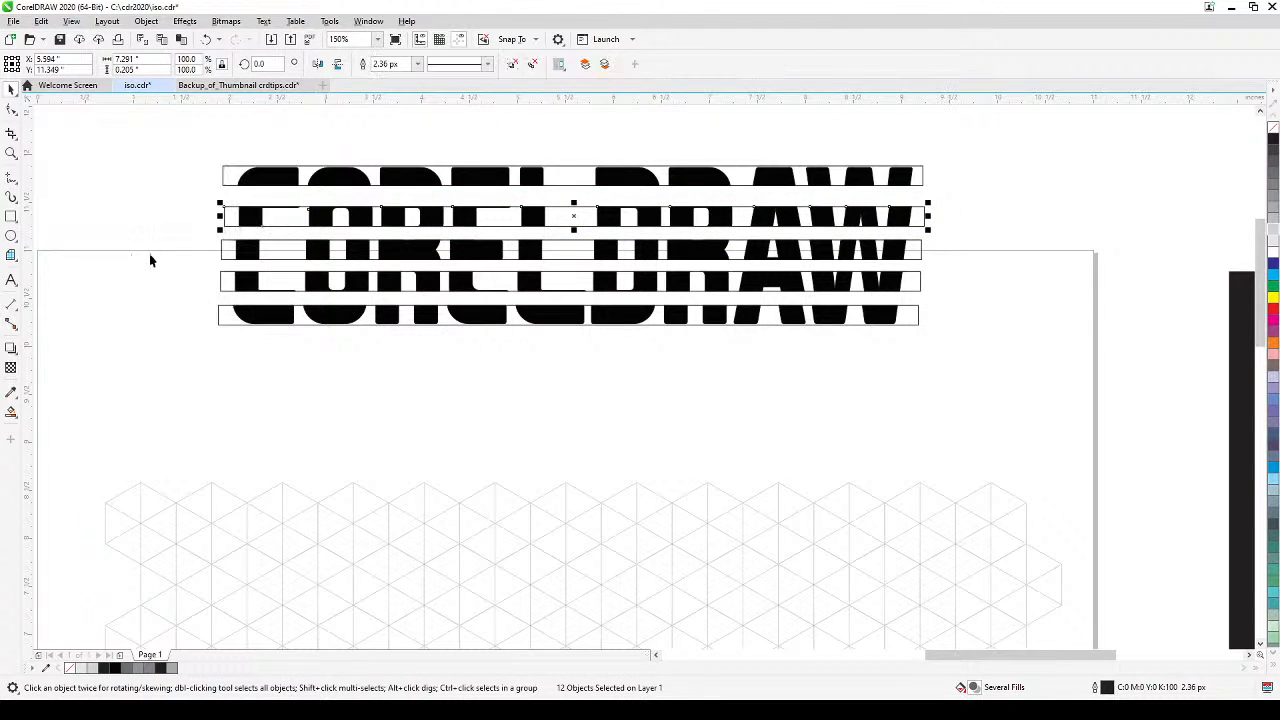
pyautogui.moveTo(172, 233); pyautogui.dragTo(941, 273)
pyautogui.hotkey('ctrl', 'g')
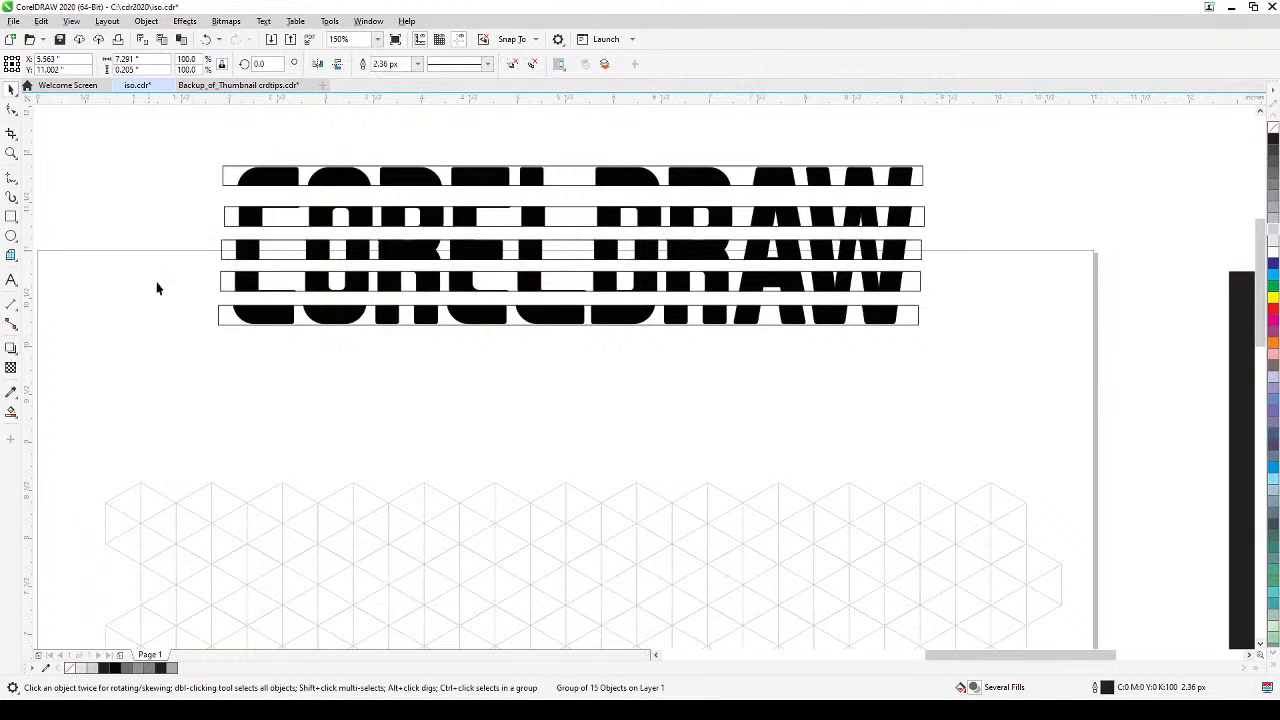
pyautogui.moveTo(172, 262); pyautogui.dragTo(953, 298)
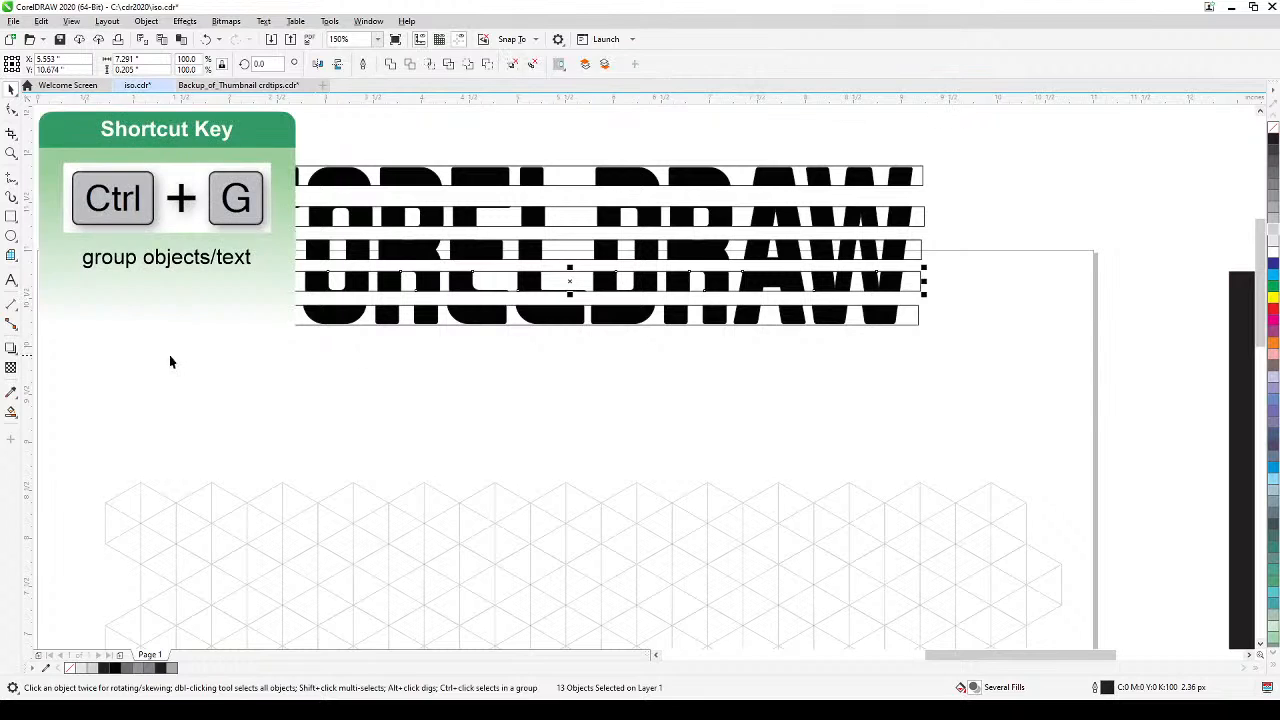
pyautogui.hotkey('ctrl', 'g')
pyautogui.moveTo(176, 296); pyautogui.dragTo(965, 376)
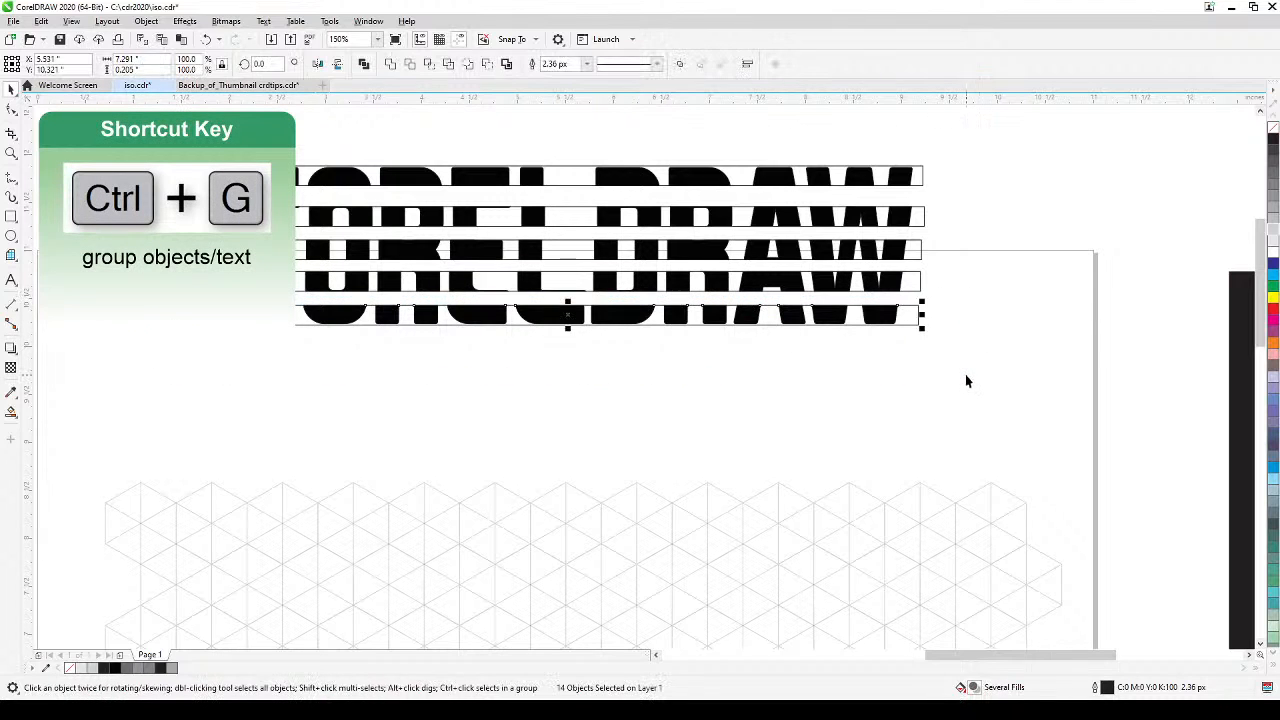
pyautogui.hotkey('ctrl', 'g')
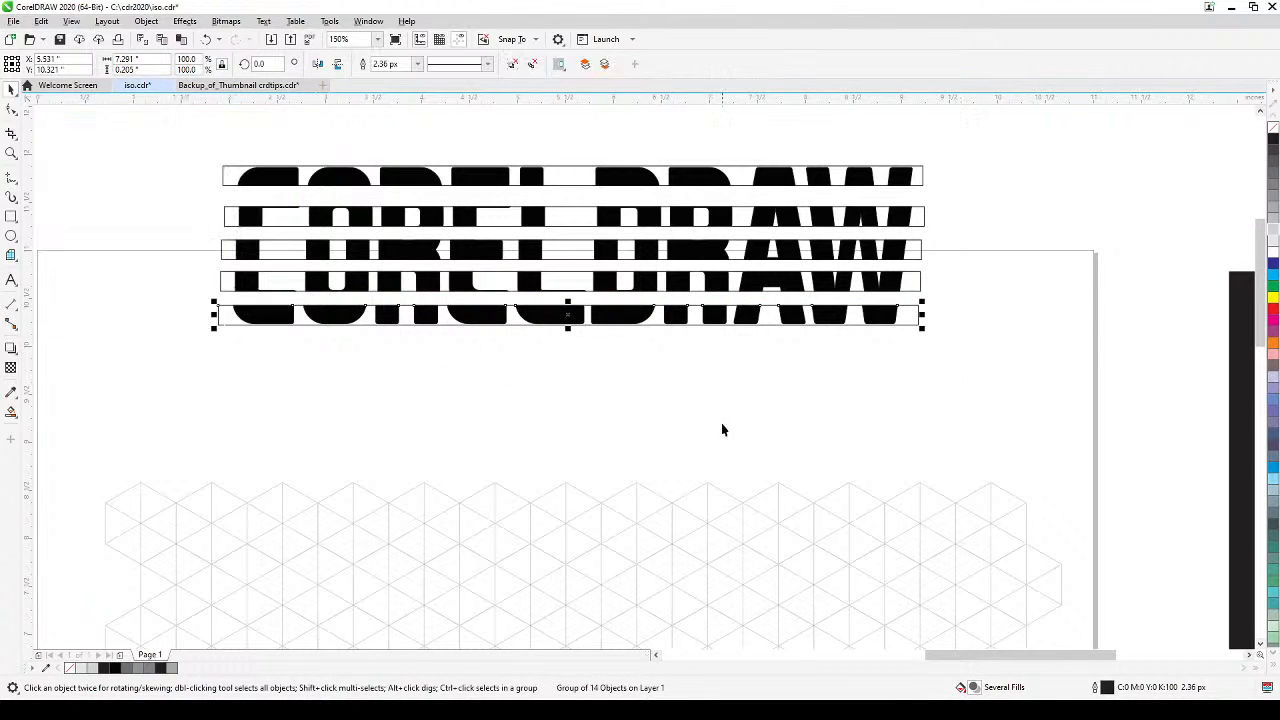
# - Move the top sliced row onto the hexagon grid and scale it proportionally to about 7.78 in wide
pyautogui.scroll(-2, 720, 429)
pyautogui.moveTo(709, 426); pyautogui.dragTo(700, 357)
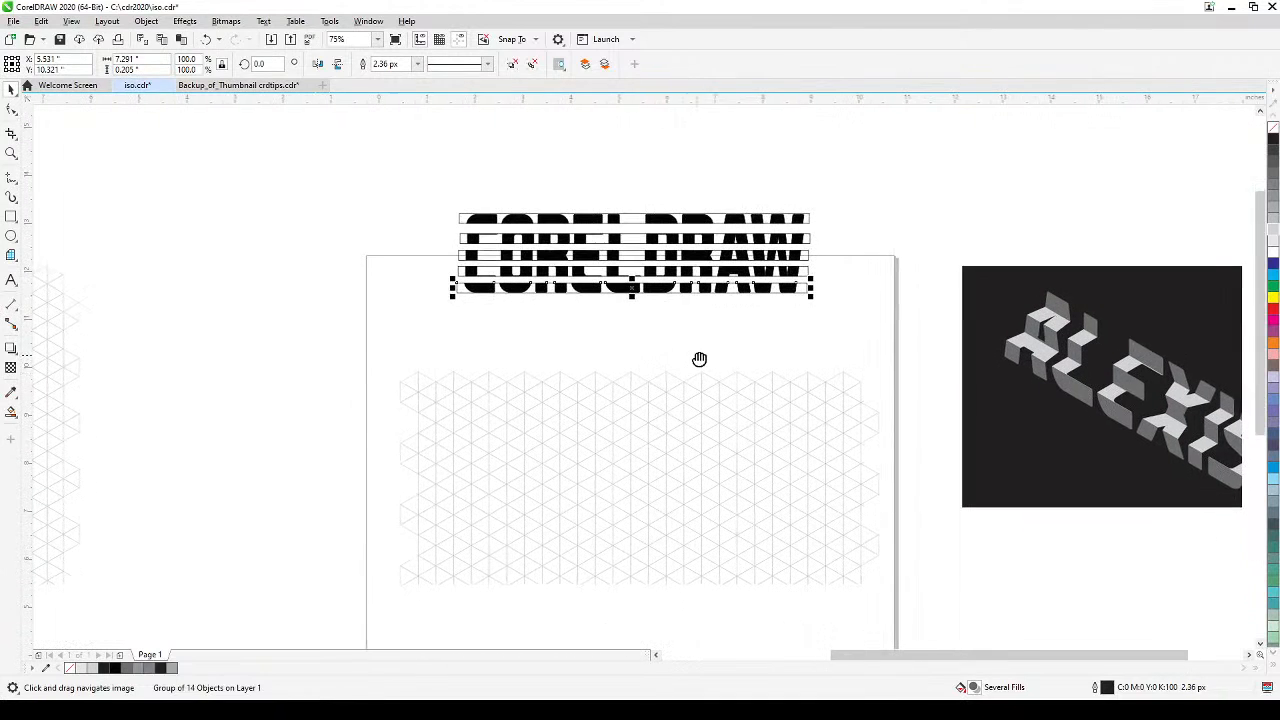
pyautogui.moveTo(429, 183); pyautogui.dragTo(813, 316)
pyautogui.click(767, 219)
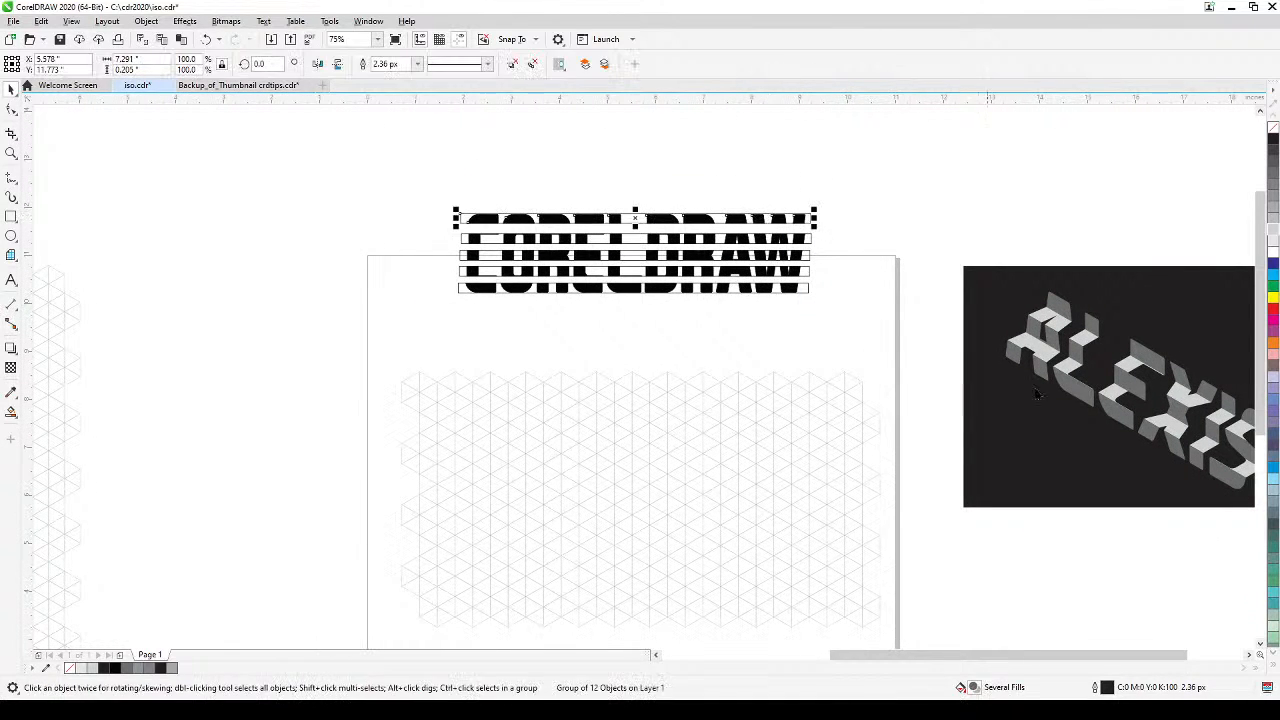
pyautogui.moveTo(680, 220); pyautogui.dragTo(704, 357)
pyautogui.scroll(2, 673, 475)
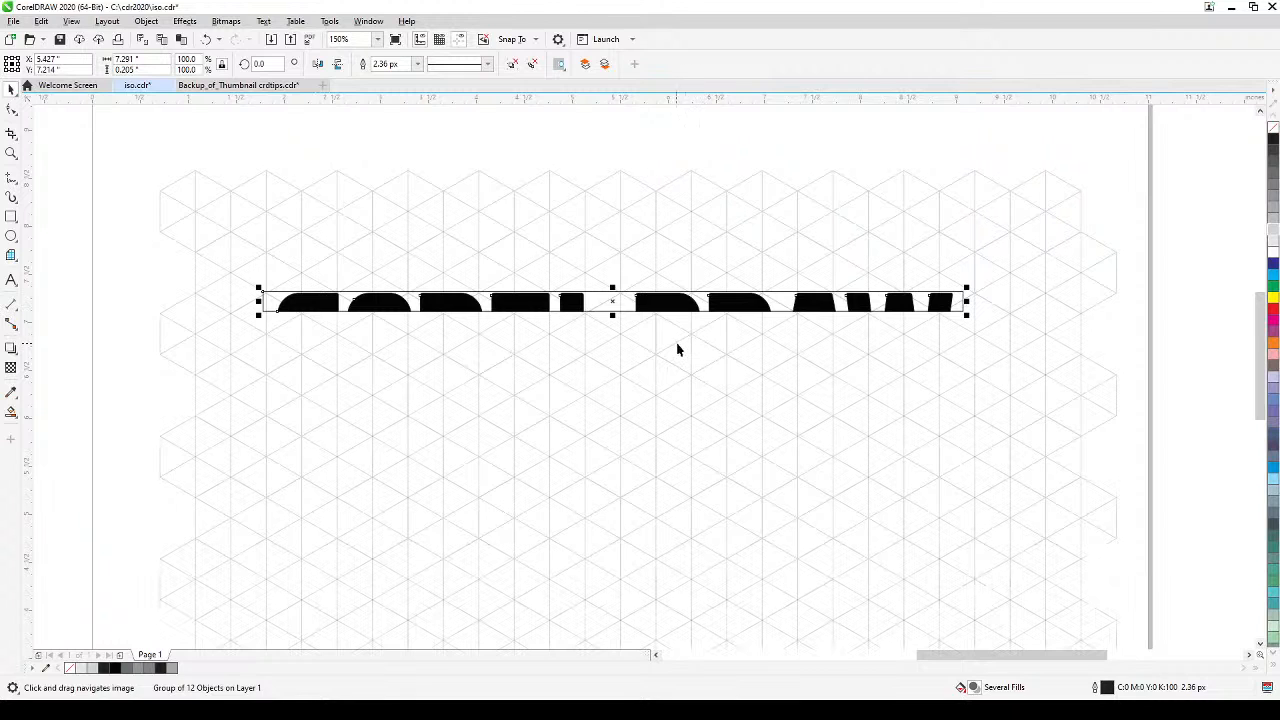
pyautogui.moveTo(966, 316); pyautogui.dragTo(1063, 369)
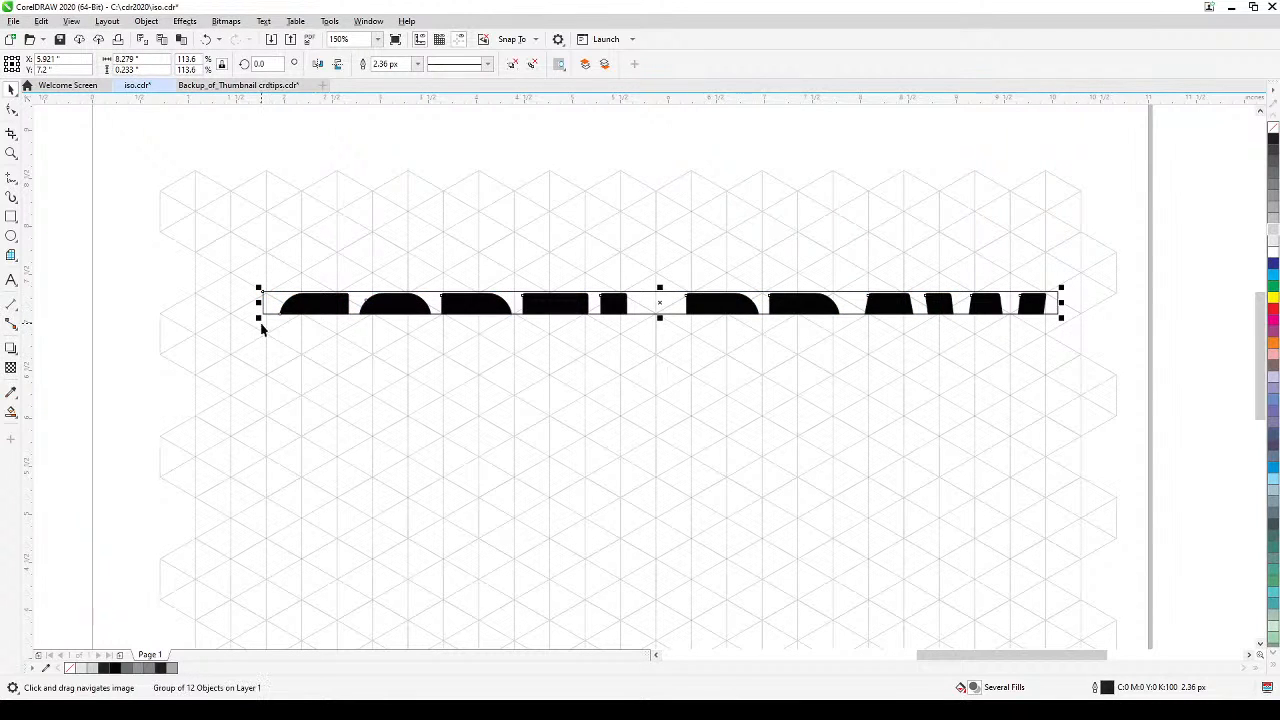
pyautogui.moveTo(1063, 316); pyautogui.dragTo(1013, 317)
pyautogui.click(626, 431)
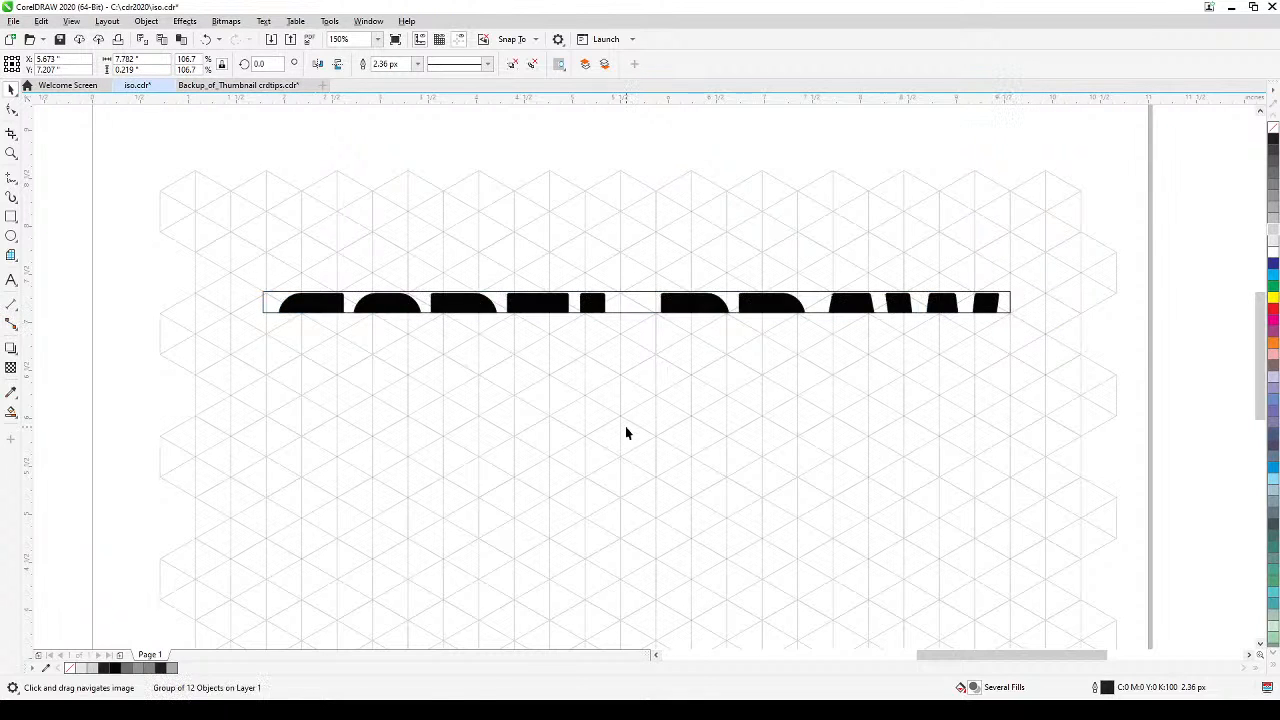
# - Activate the Bézier tool and check the Snap To setting for objects
pyautogui.moveTo(260, 347); pyautogui.dragTo(245, 295)
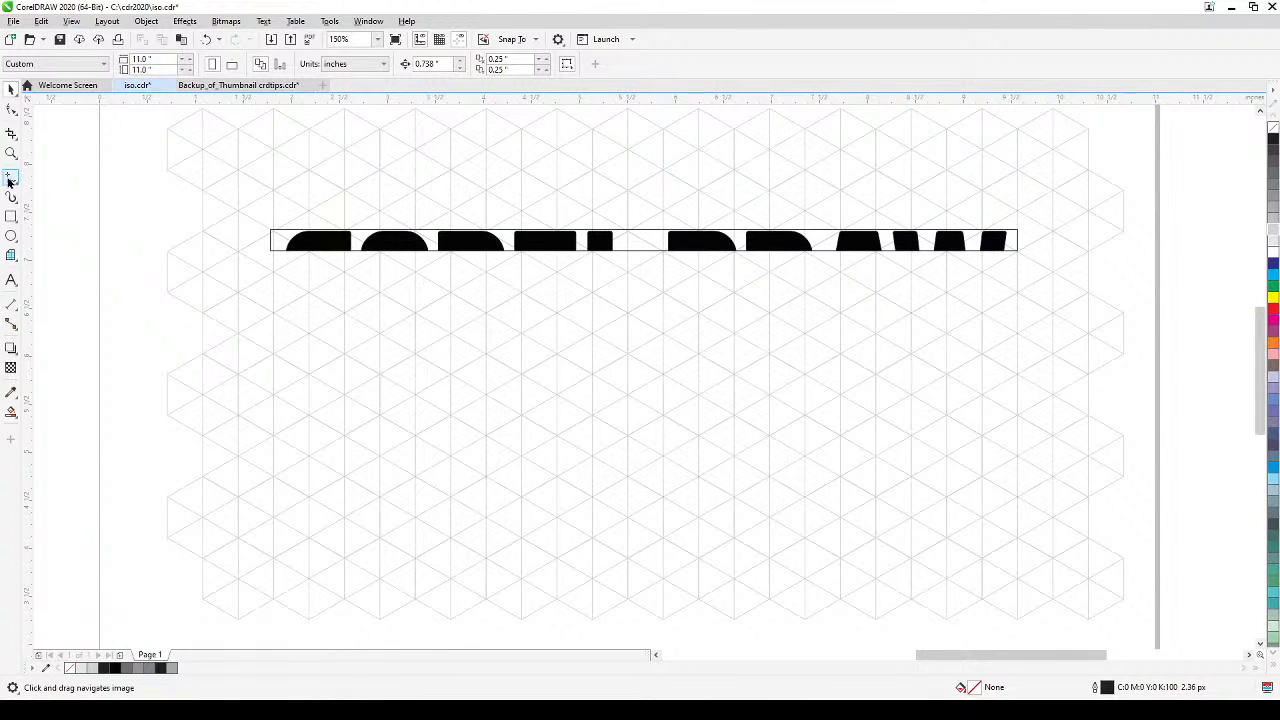
pyautogui.click(9, 180)
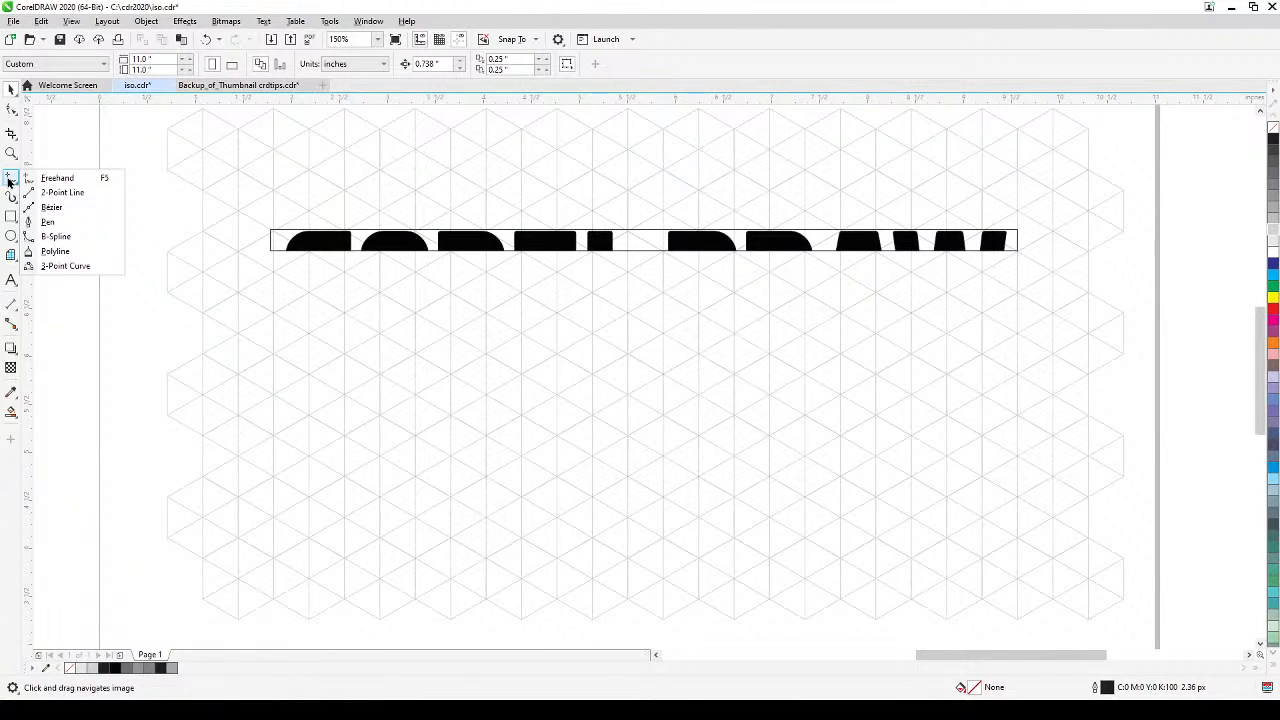
pyautogui.click(50, 207)
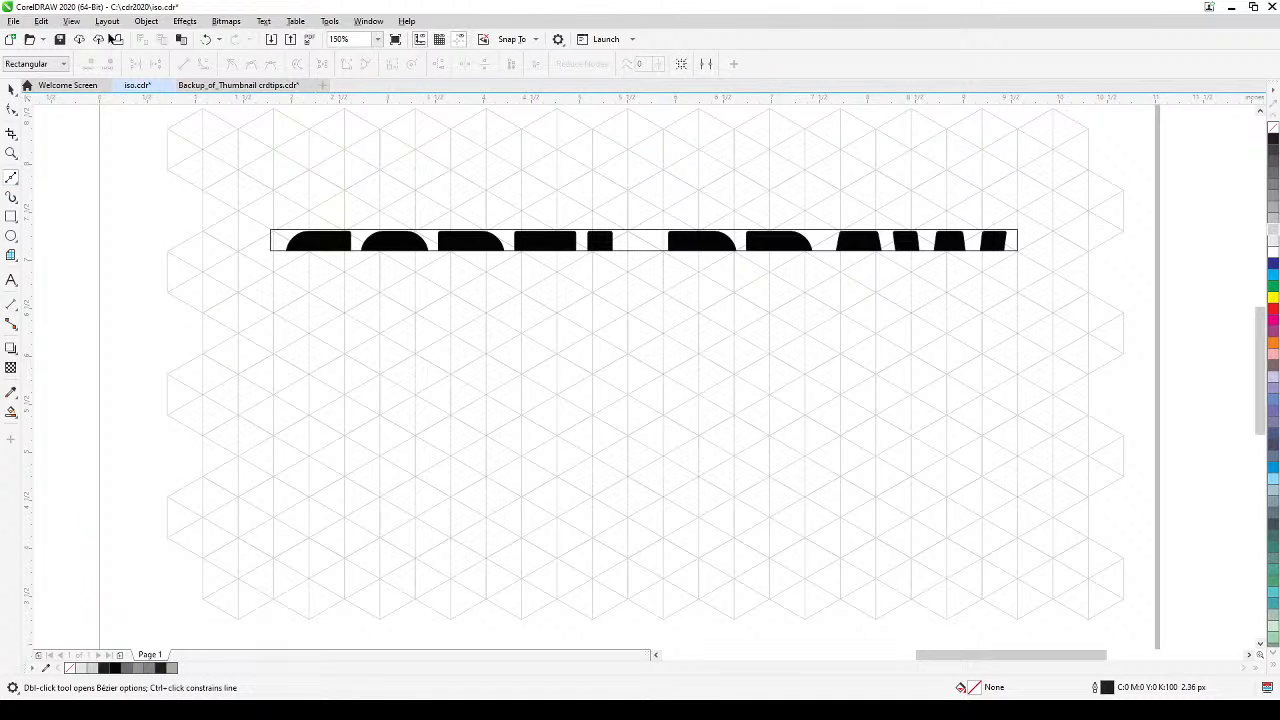
pyautogui.click(71, 21)
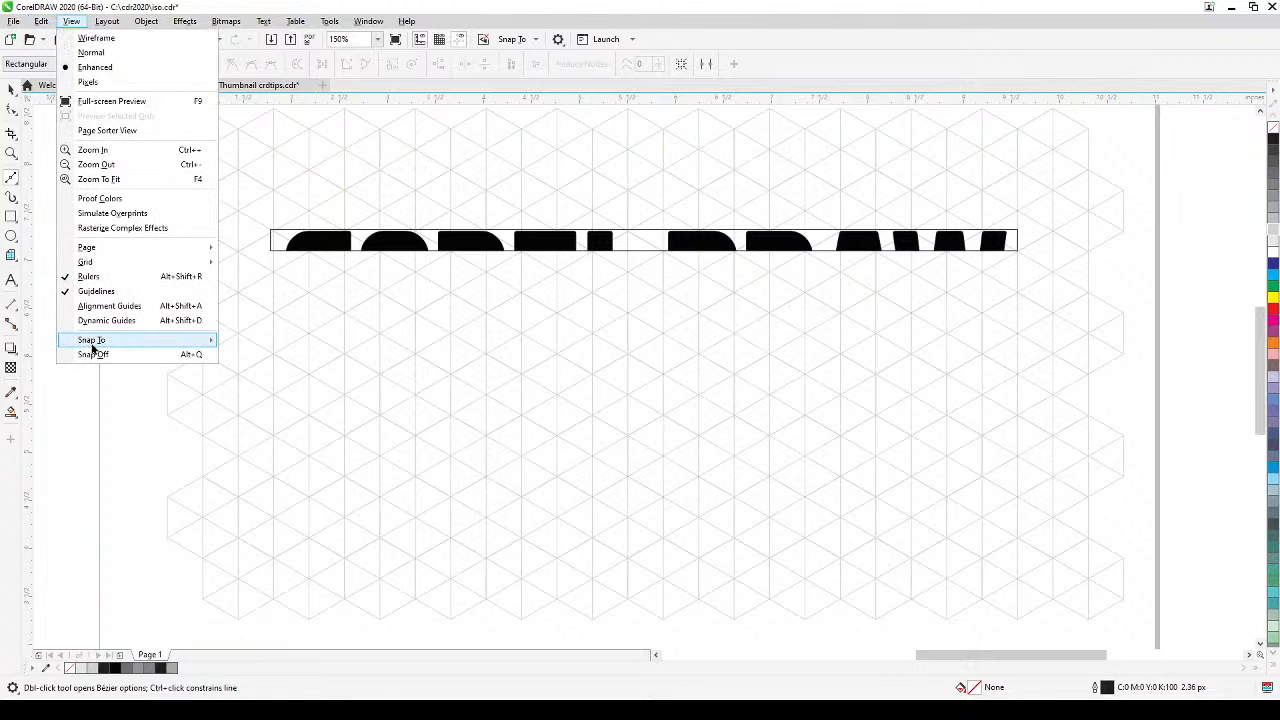
pyautogui.moveTo(129, 346)
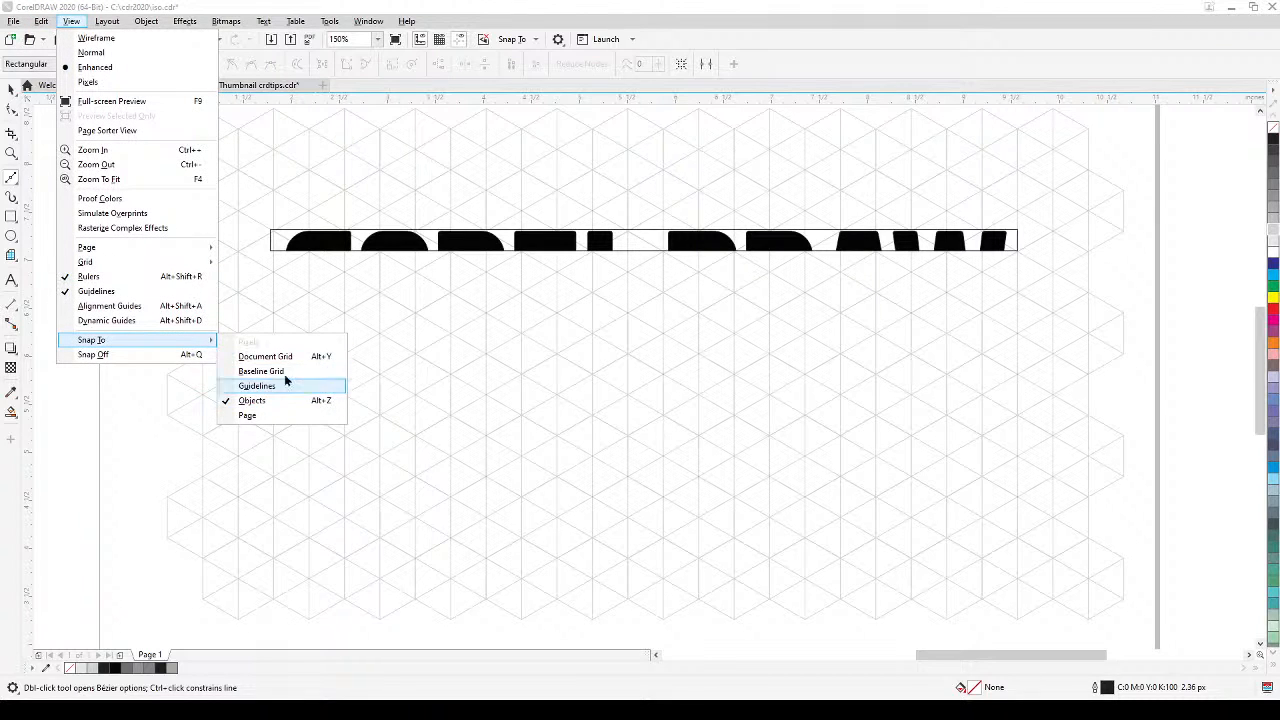
pyautogui.click(373, 296)
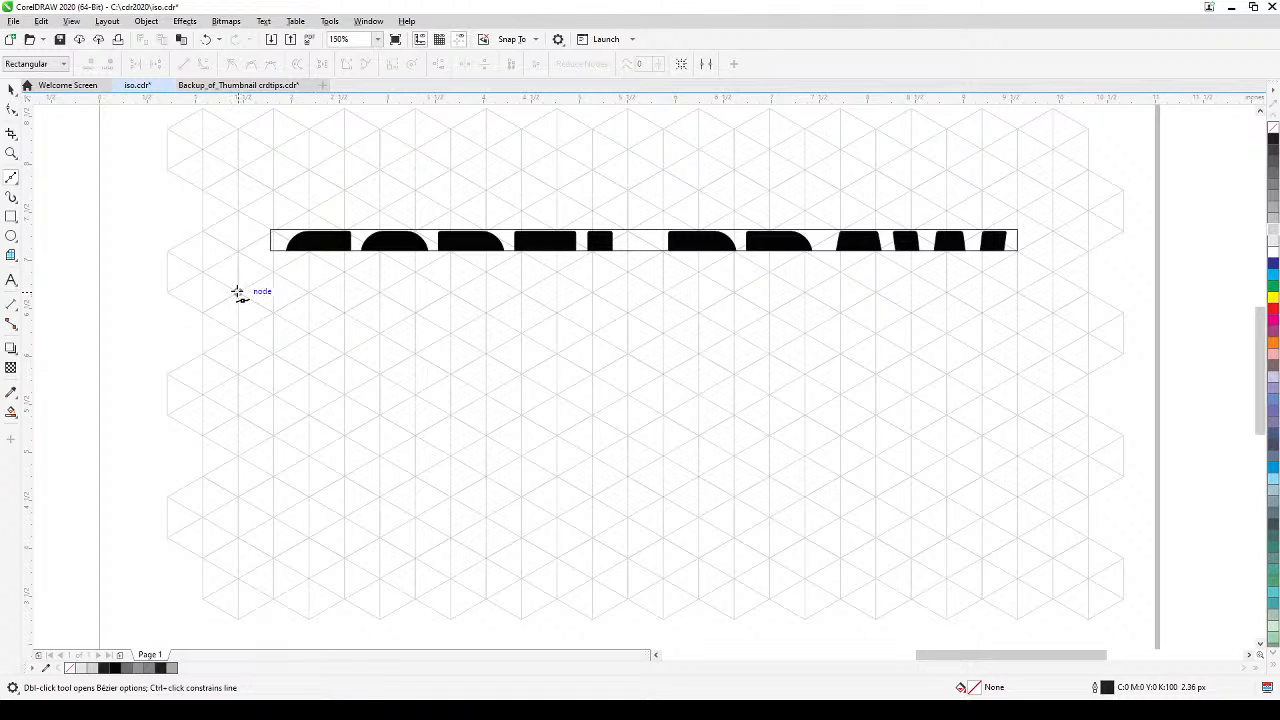
# - Draw a closed parallelogram descending diagonally along the grid nodes, one cell wide and spanning about 5.90 by 3.41 in
pyautogui.click(237, 292)
pyautogui.click(271, 272)
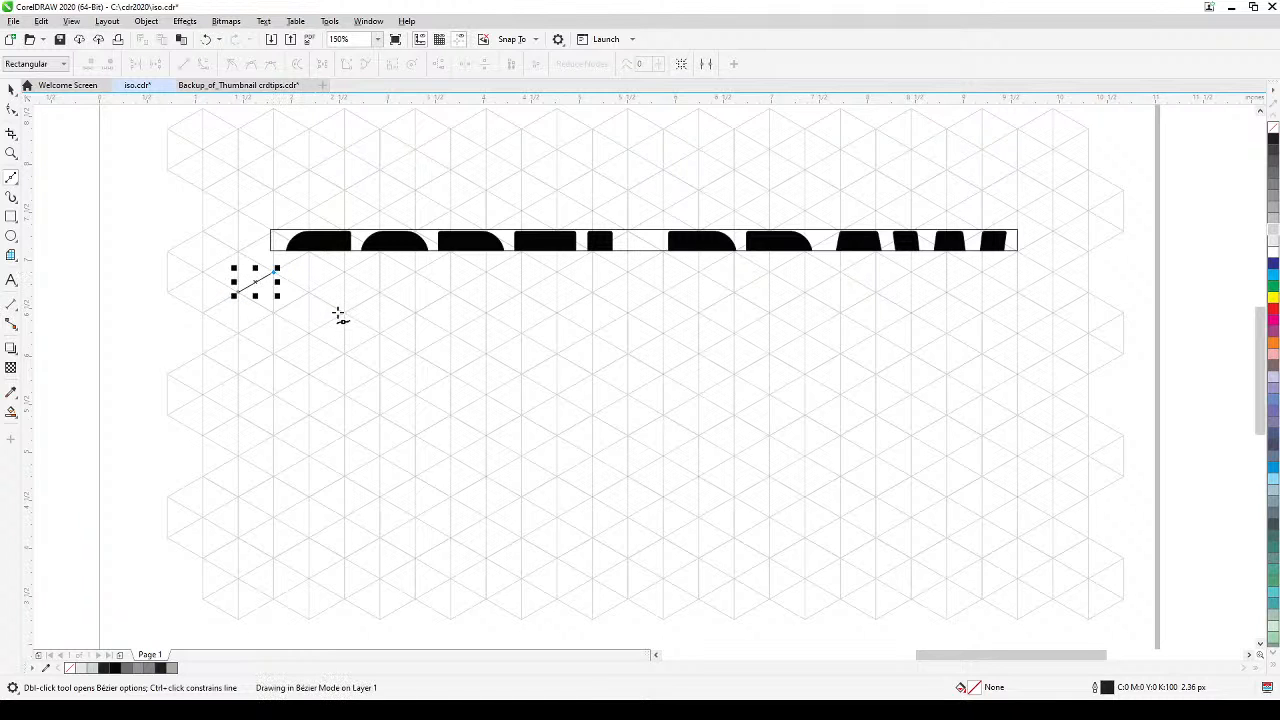
pyautogui.moveTo(808, 517); pyautogui.dragTo(611, 396)
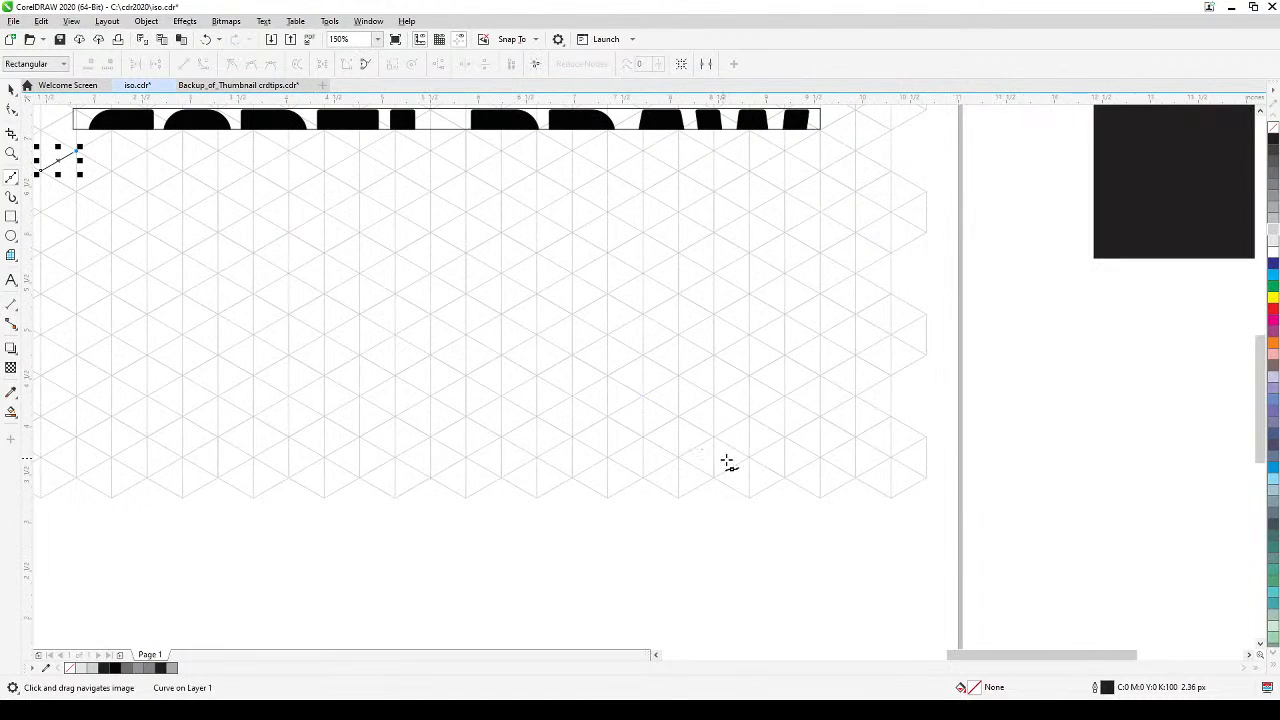
pyautogui.moveTo(737, 463); pyautogui.dragTo(851, 526)
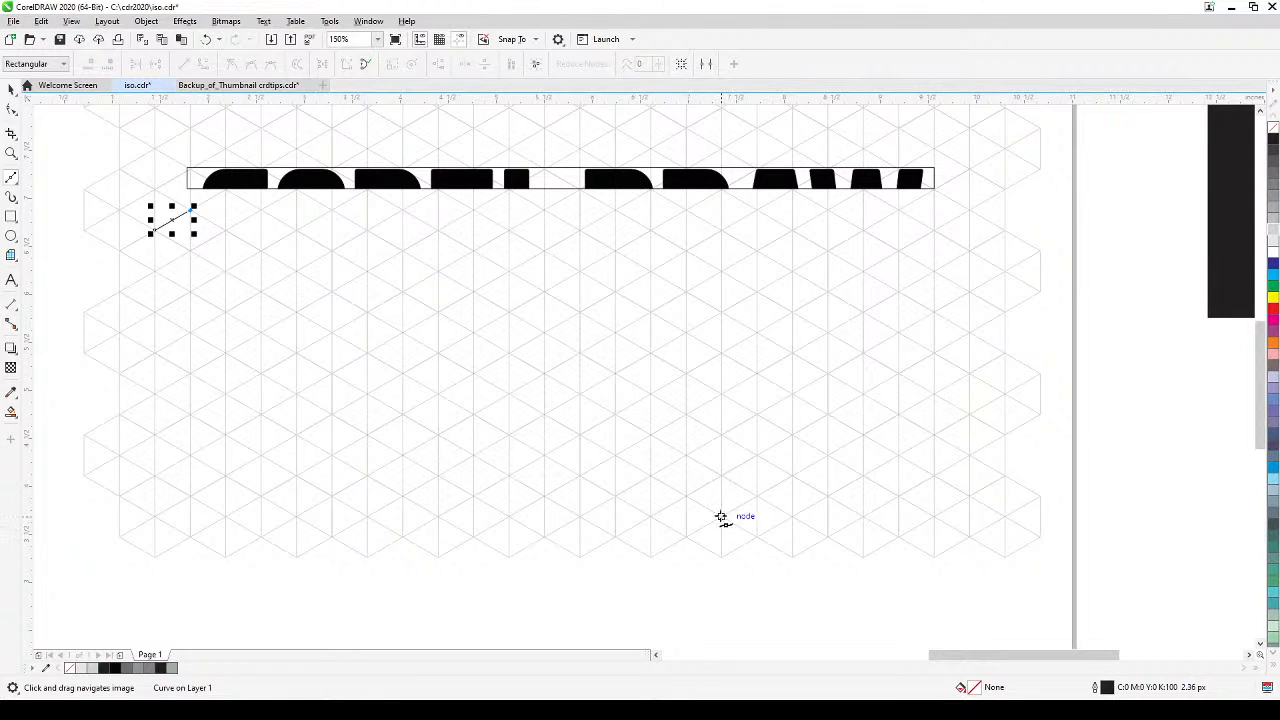
pyautogui.click(722, 520)
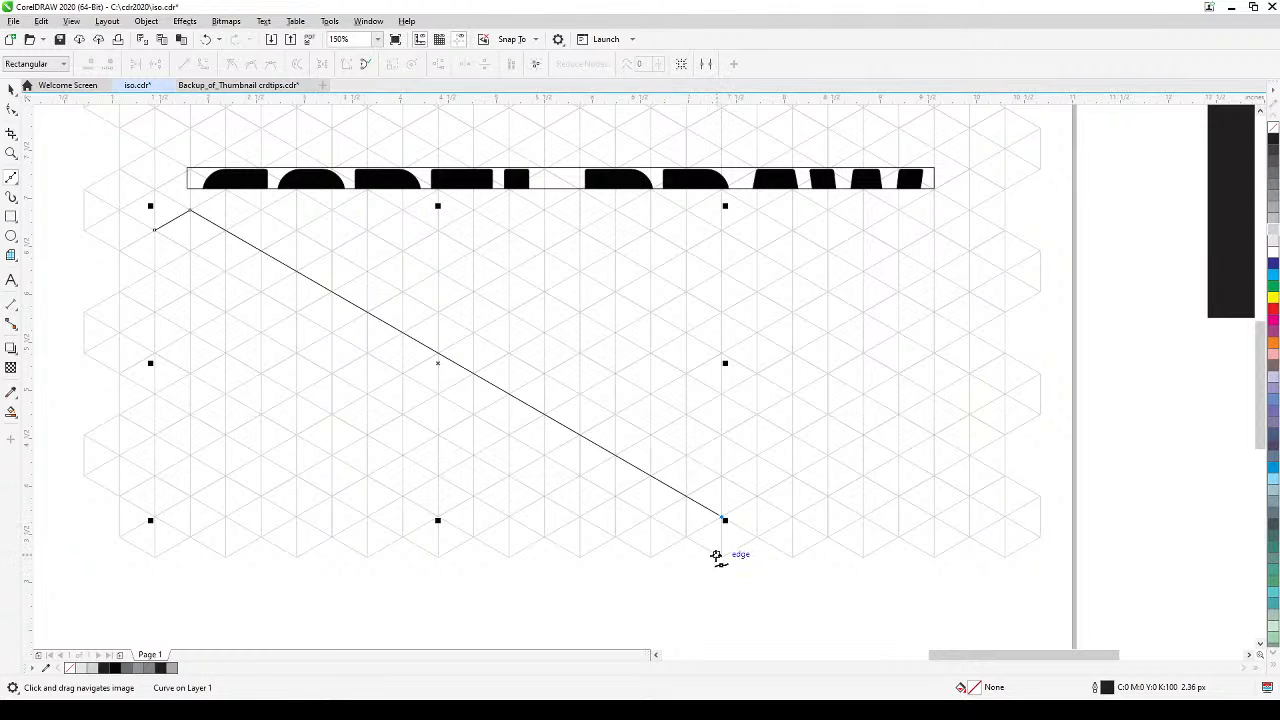
pyautogui.click(721, 559)
pyautogui.hotkey('ctrl', 'z')
pyautogui.click(686, 537)
pyautogui.click(155, 230)
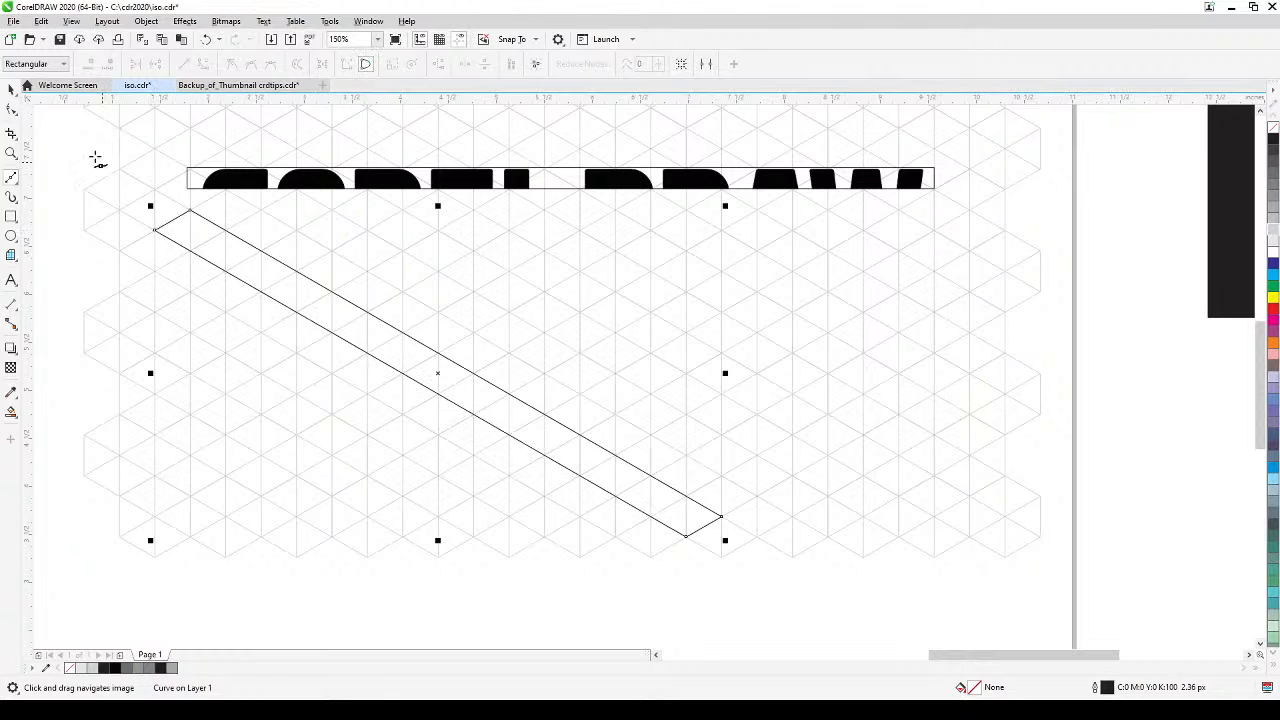
pyautogui.click(11, 90)
pyautogui.click(626, 614)
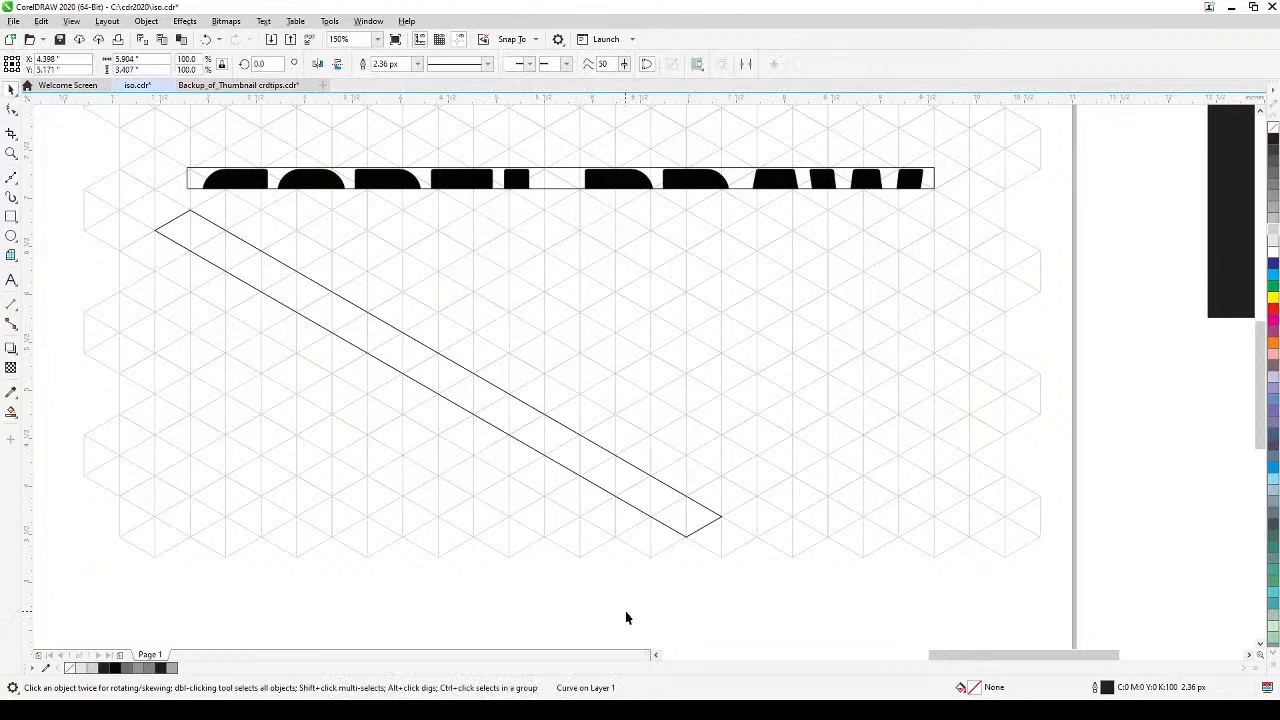
pyautogui.click(636, 493)
pyautogui.moveTo(636, 493); pyautogui.dragTo(846, 482)
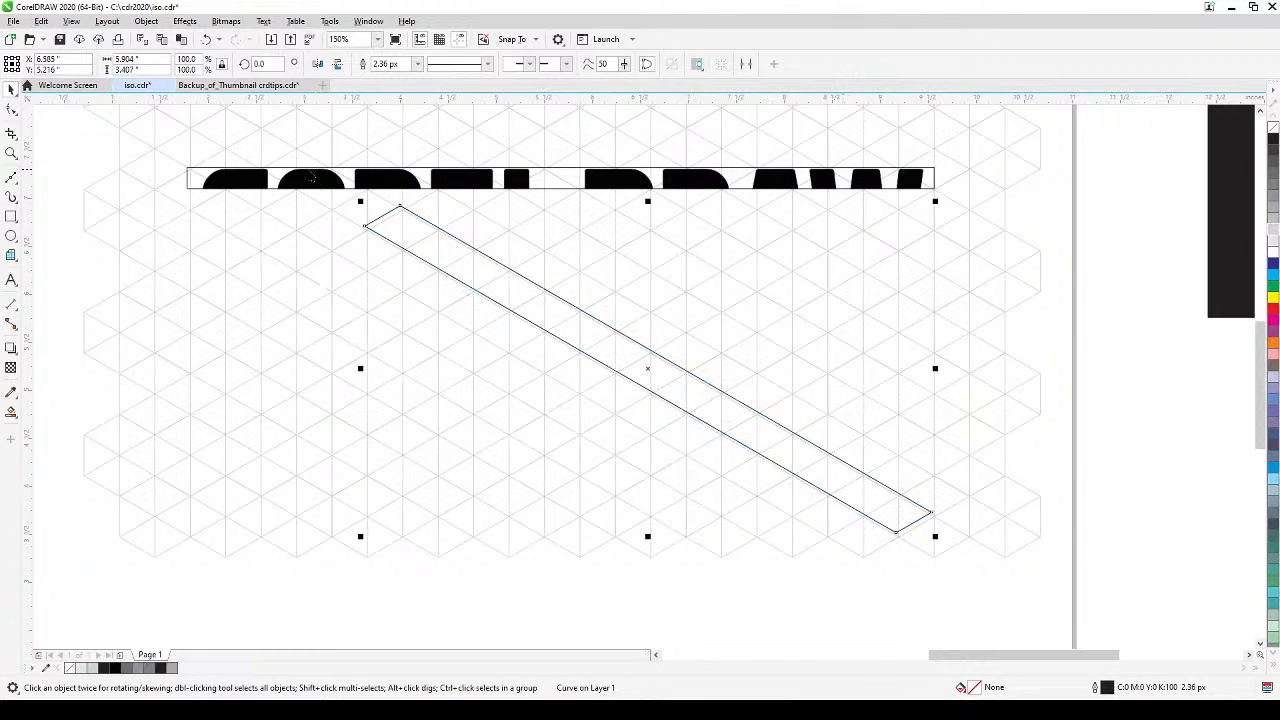
pyautogui.click(306, 172)
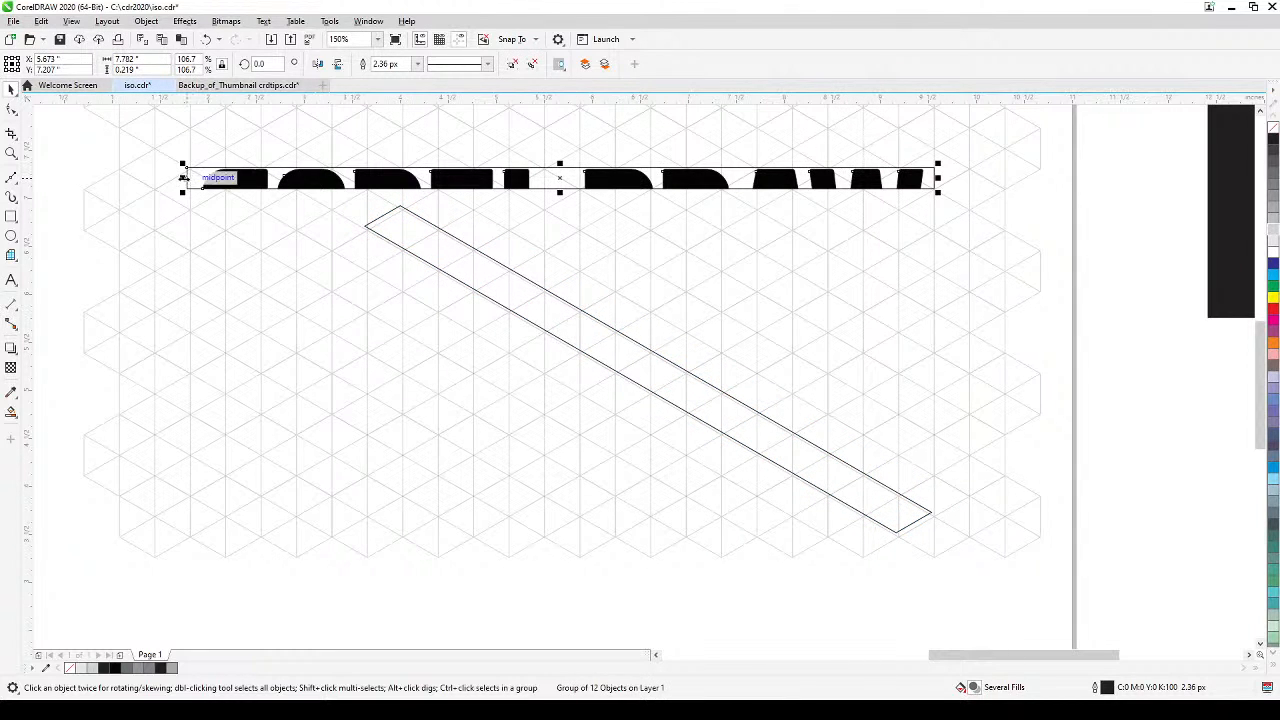
pyautogui.moveTo(183, 178); pyautogui.dragTo(190, 178)
pyautogui.hotkey('ctrl', 'z')
pyautogui.click(193, 188)
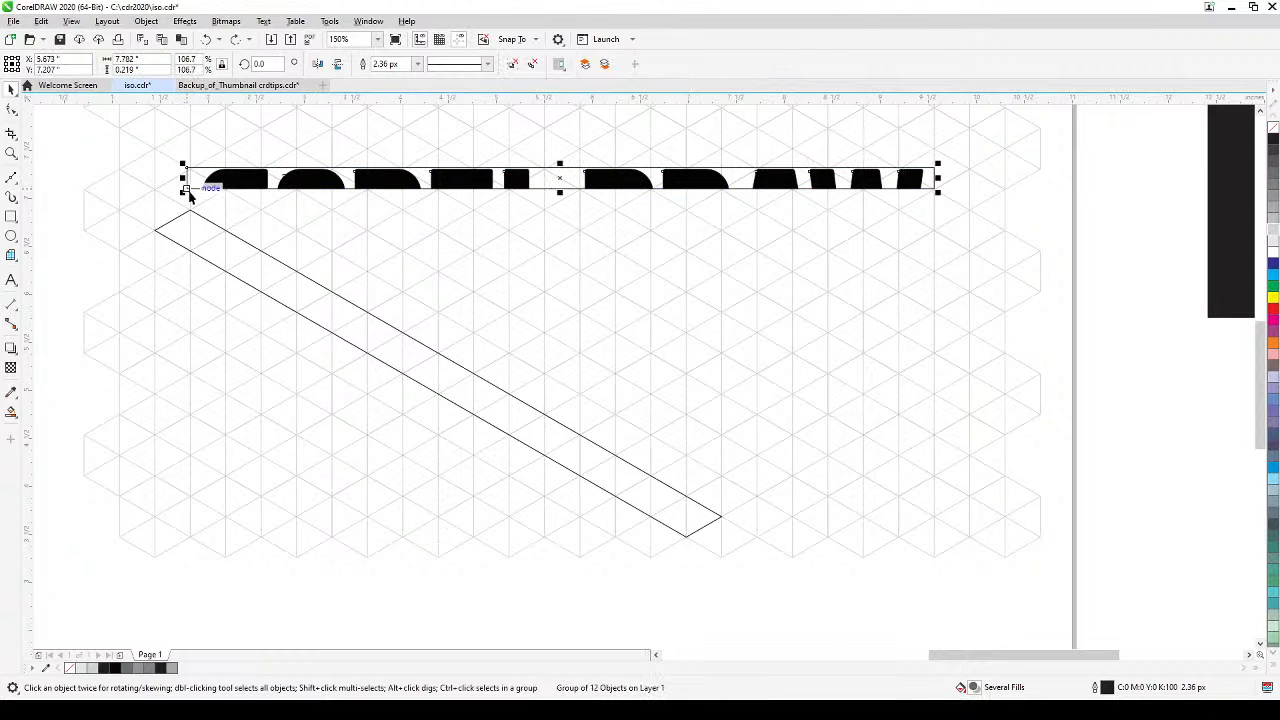
# - Scale the sliced row down to about 6.23 in wide and move the parallelogram directly beneath it, snapped to the grid nodes
pyautogui.moveTo(183, 193); pyautogui.dragTo(303, 194)
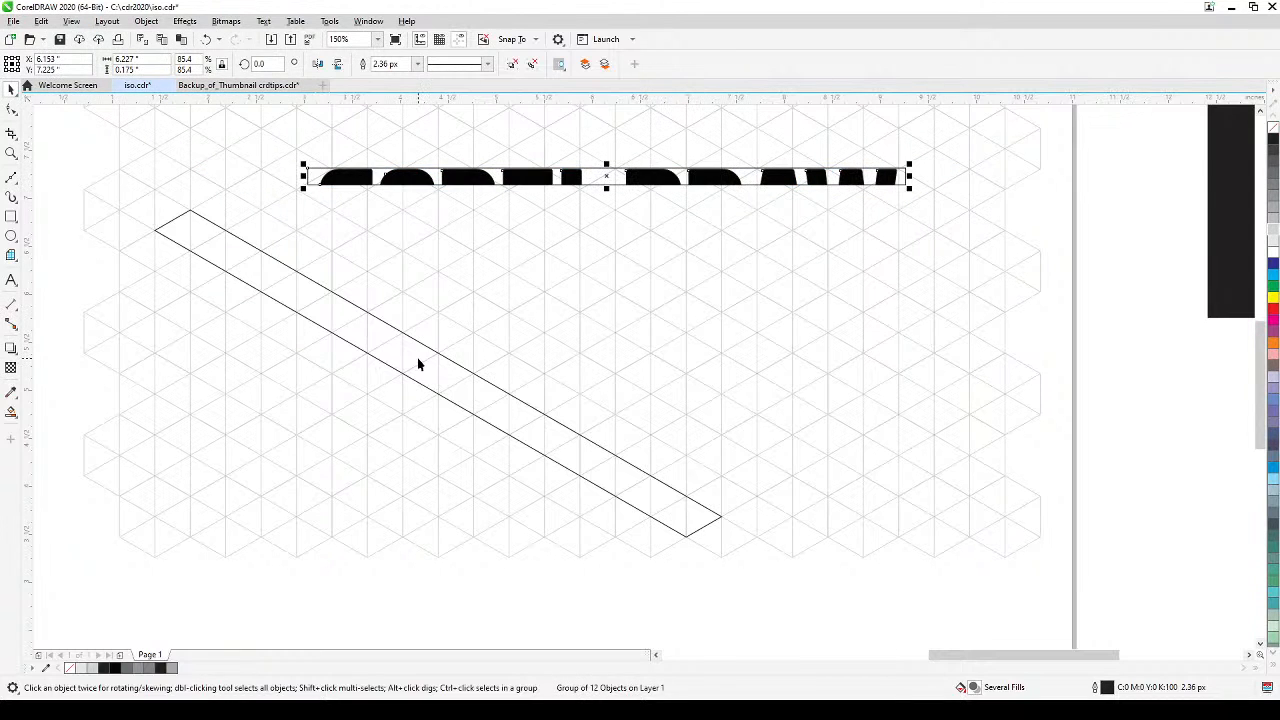
pyautogui.moveTo(420, 364); pyautogui.dragTo(562, 369)
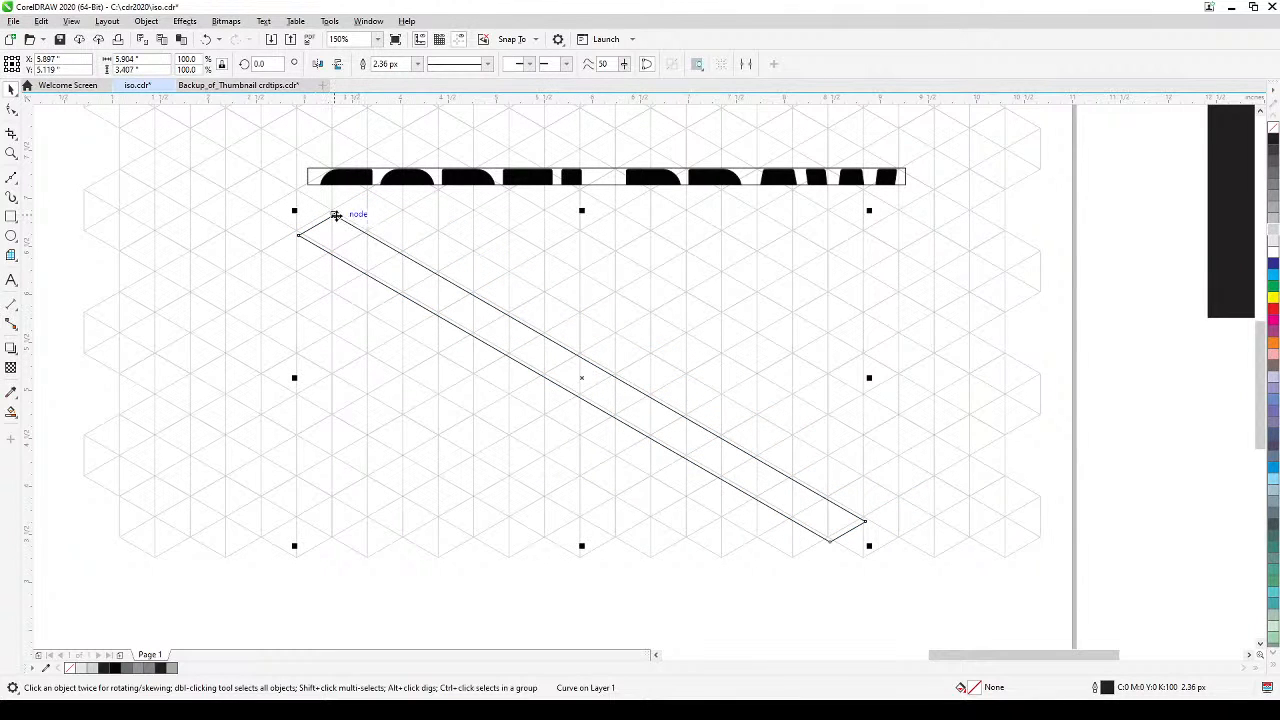
pyautogui.moveTo(334, 212); pyautogui.dragTo(335, 215)
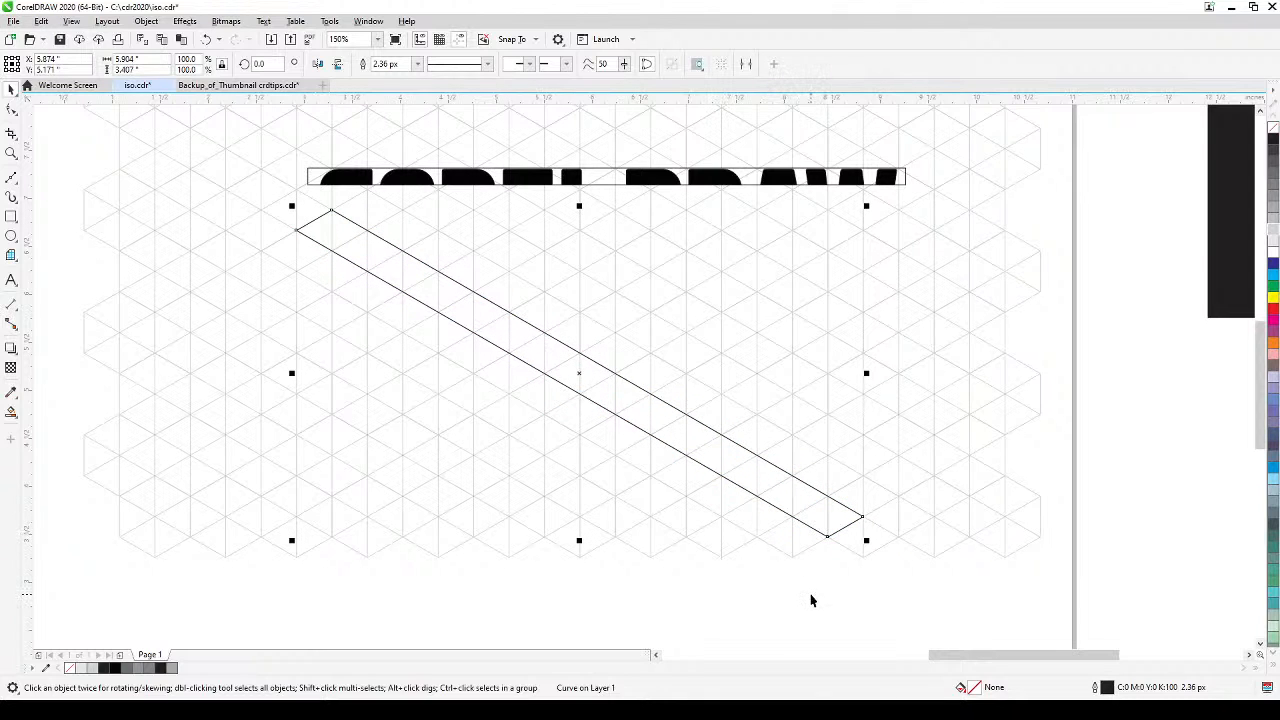
pyautogui.moveTo(735, 453); pyautogui.dragTo(771, 433)
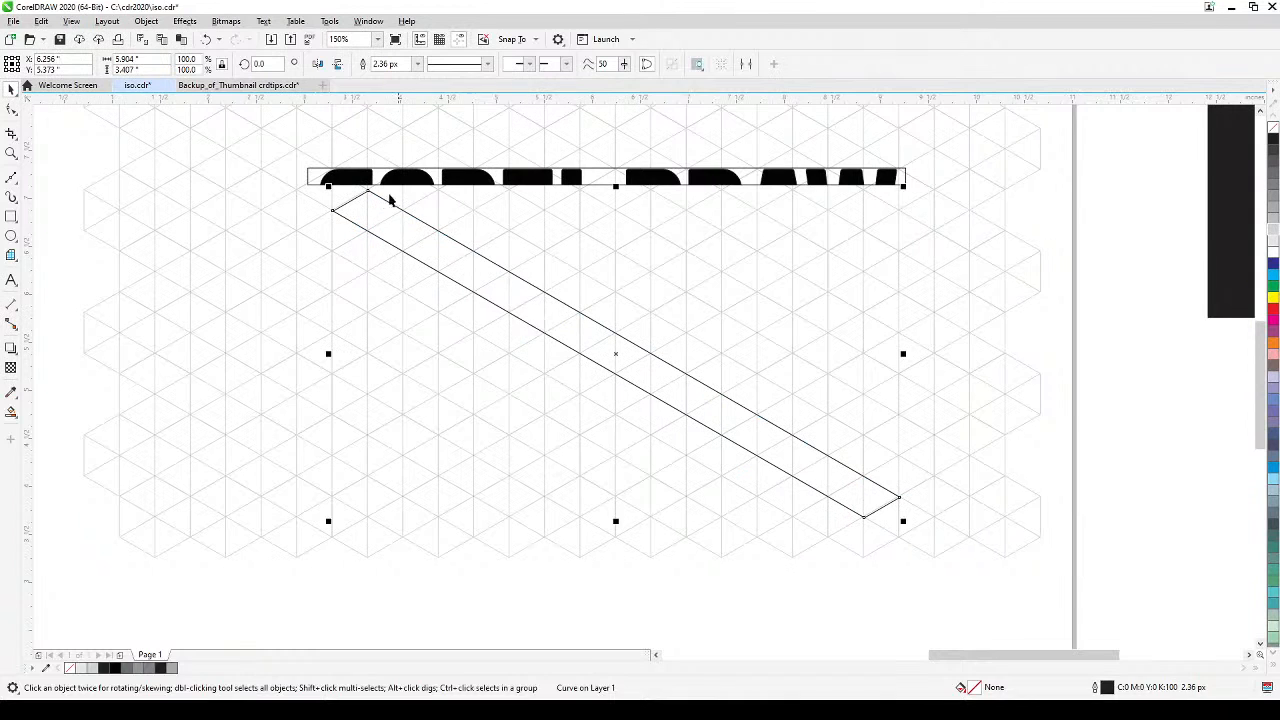
pyautogui.moveTo(367, 191); pyautogui.dragTo(367, 191)
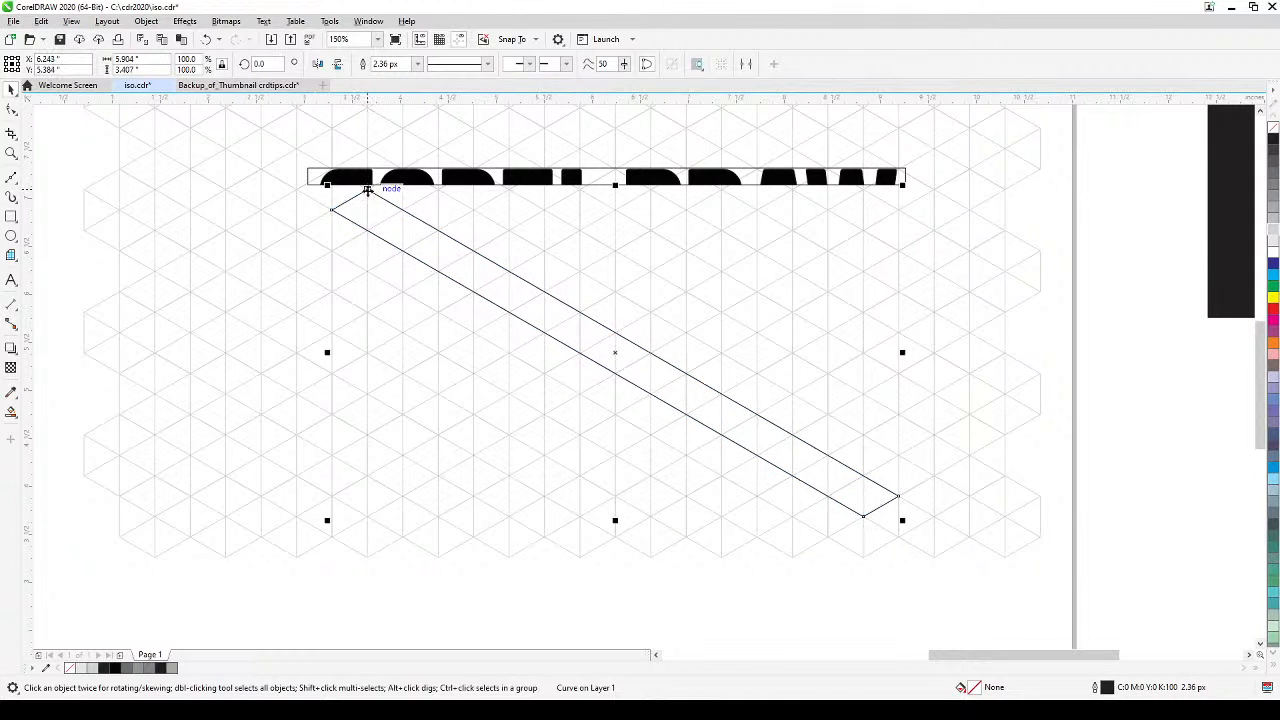
# - Draw a closed parallelogram with vertical ends along the grid nodes, directly beneath the first one and sharing its lower long edge
pyautogui.click(646, 616)
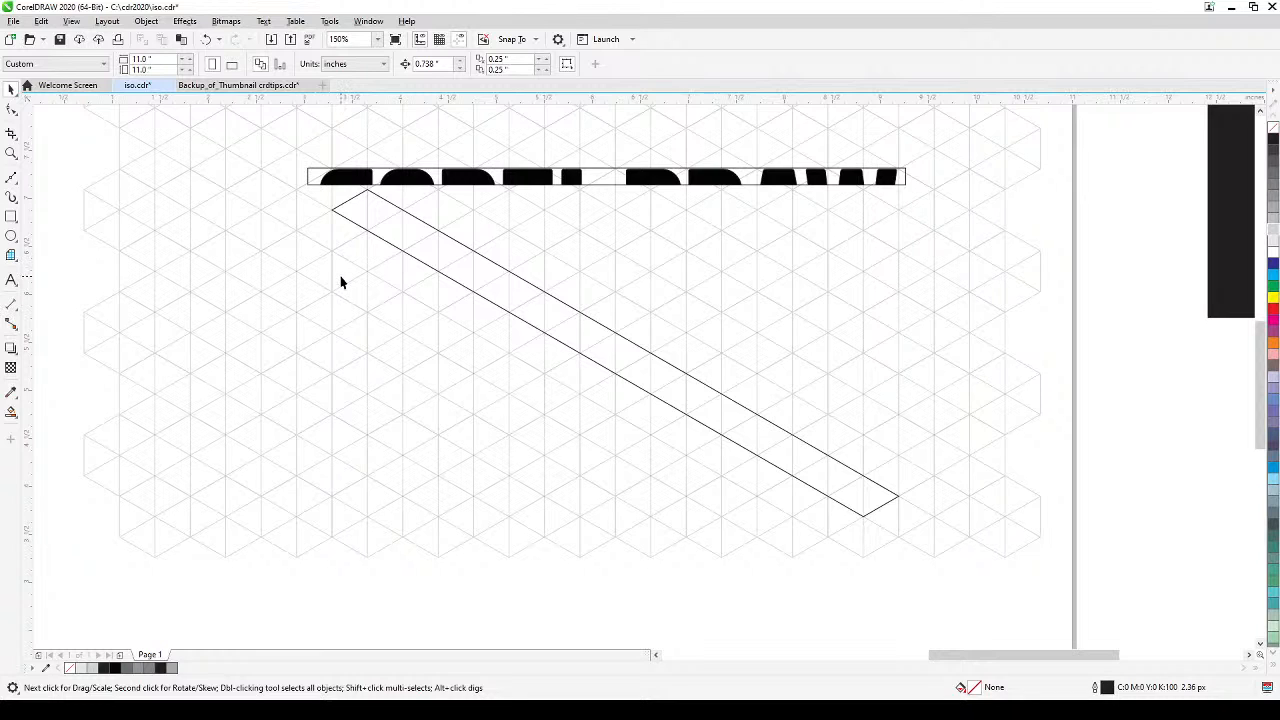
pyautogui.click(11, 178)
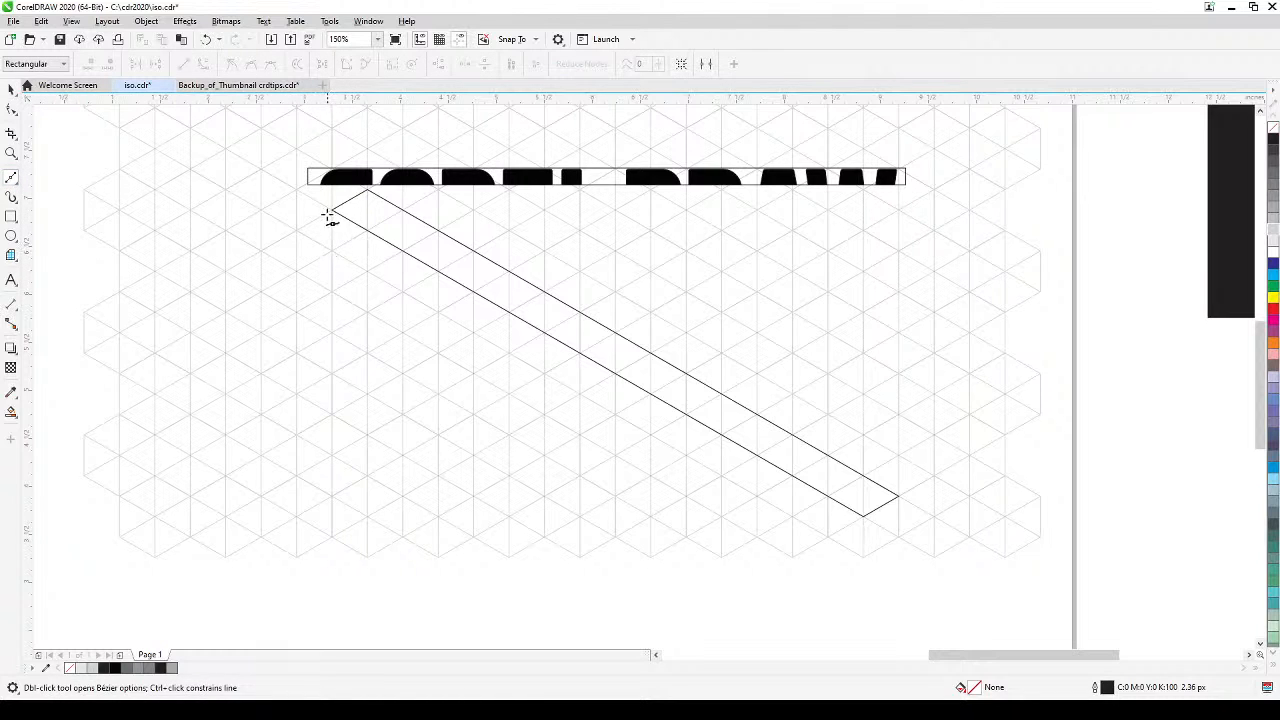
pyautogui.click(331, 210)
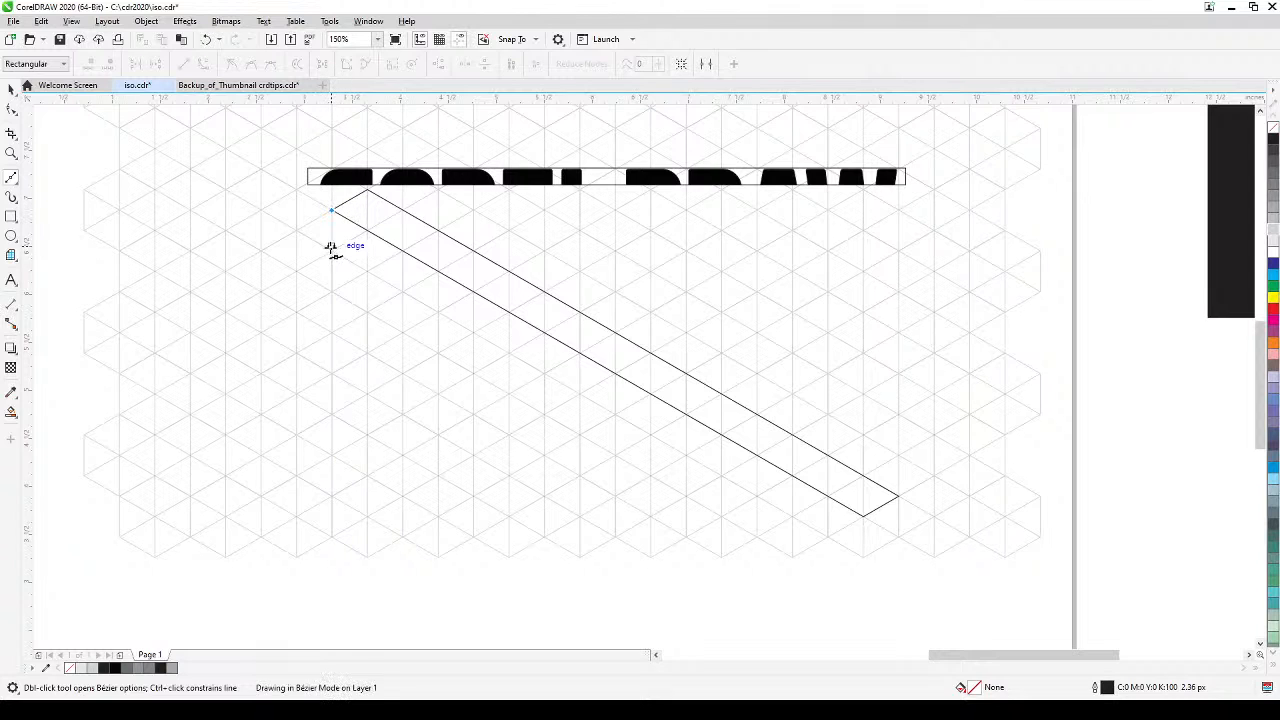
pyautogui.click(331, 255)
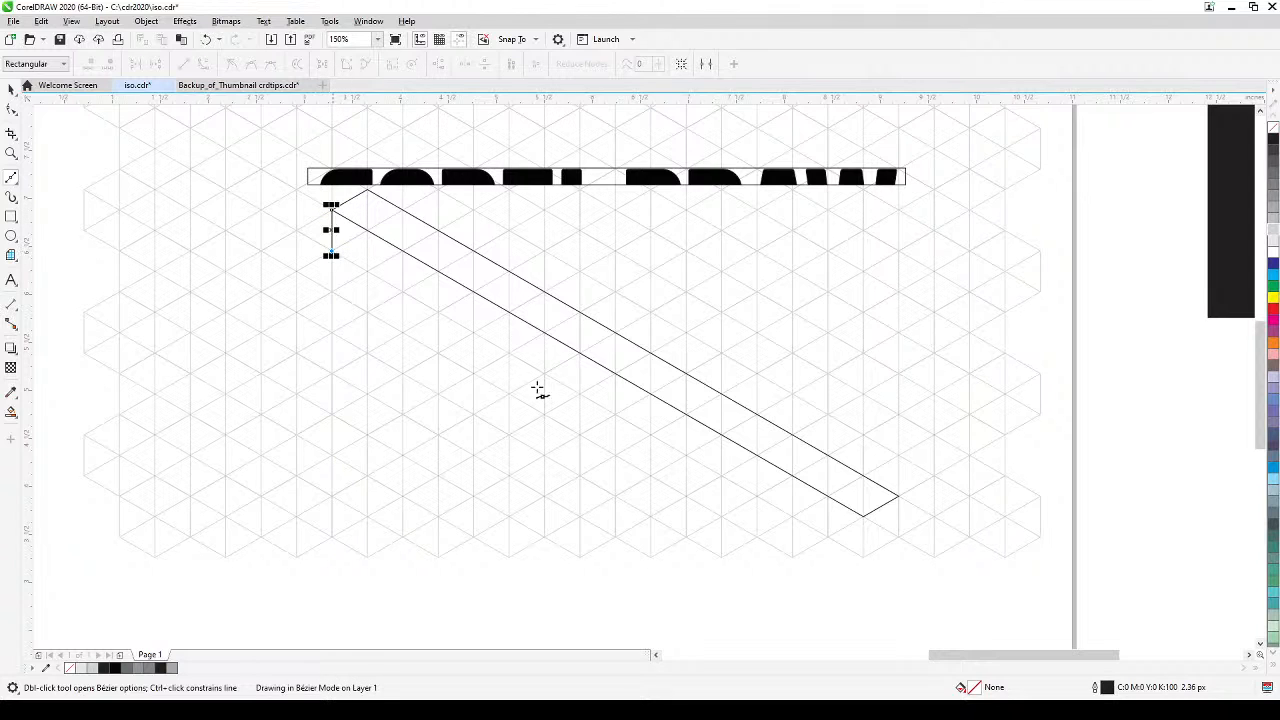
pyautogui.click(865, 557)
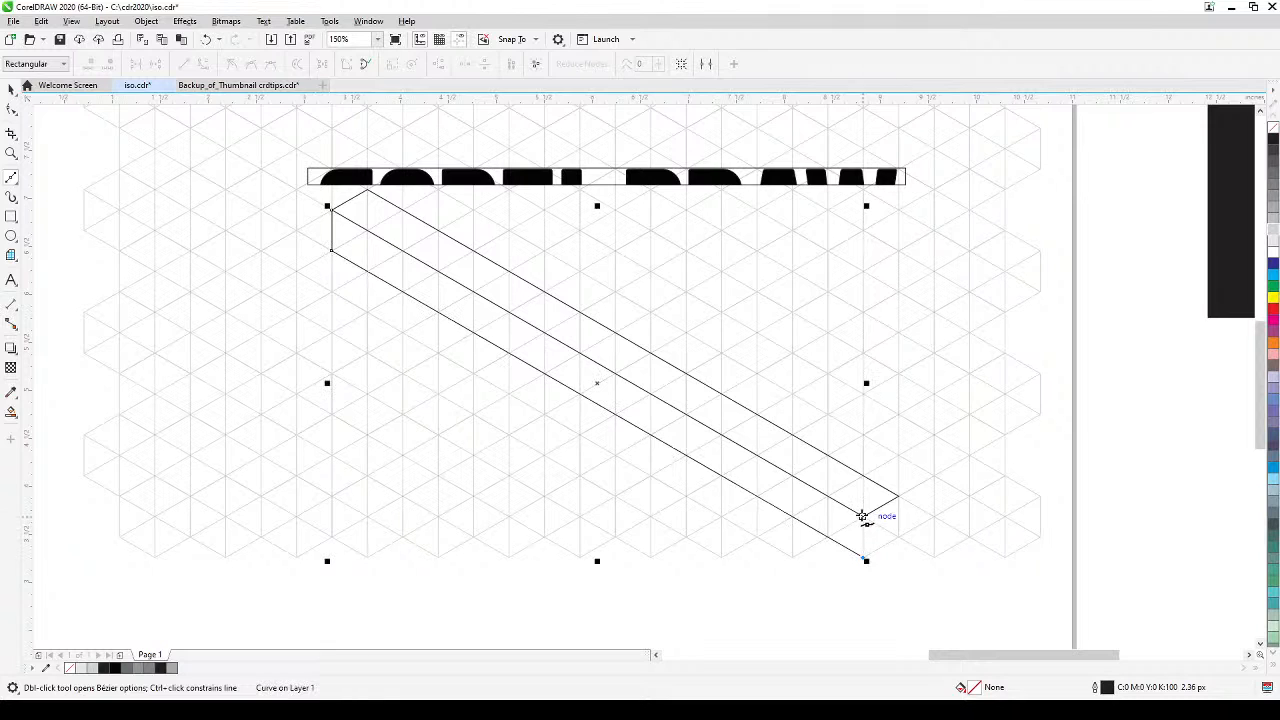
pyautogui.click(862, 518)
pyautogui.click(328, 209)
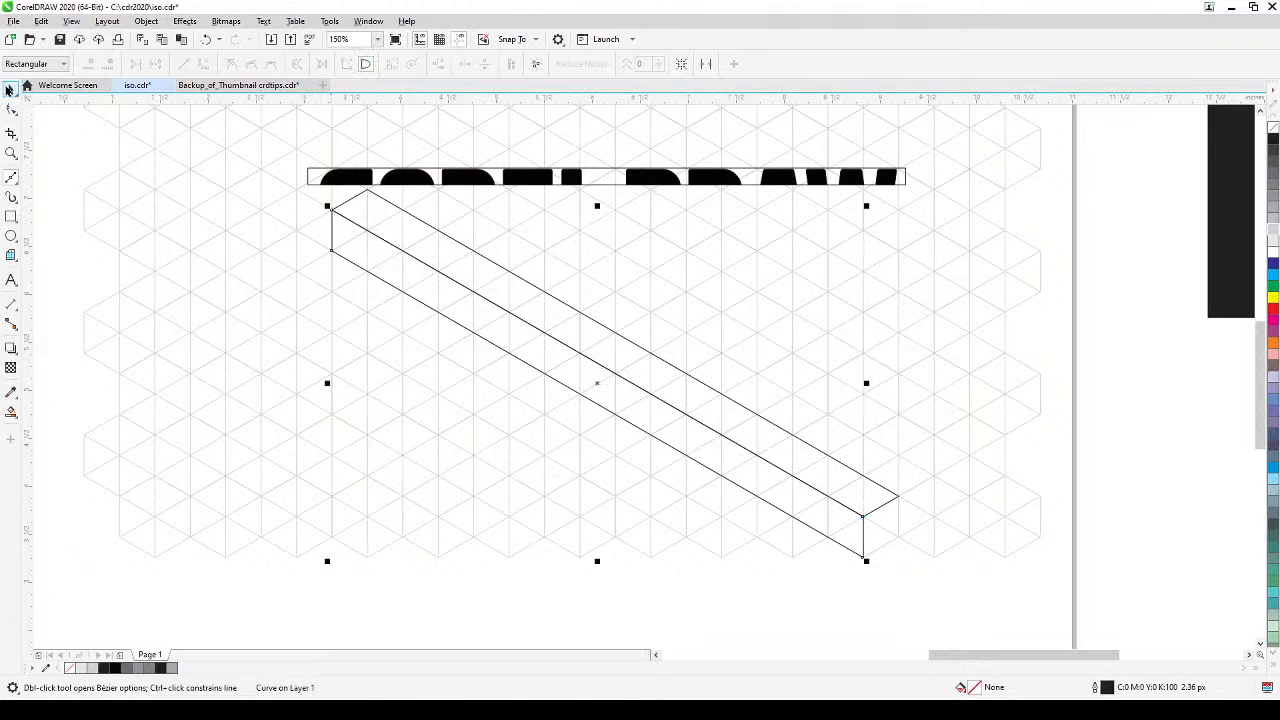
pyautogui.click(9, 89)
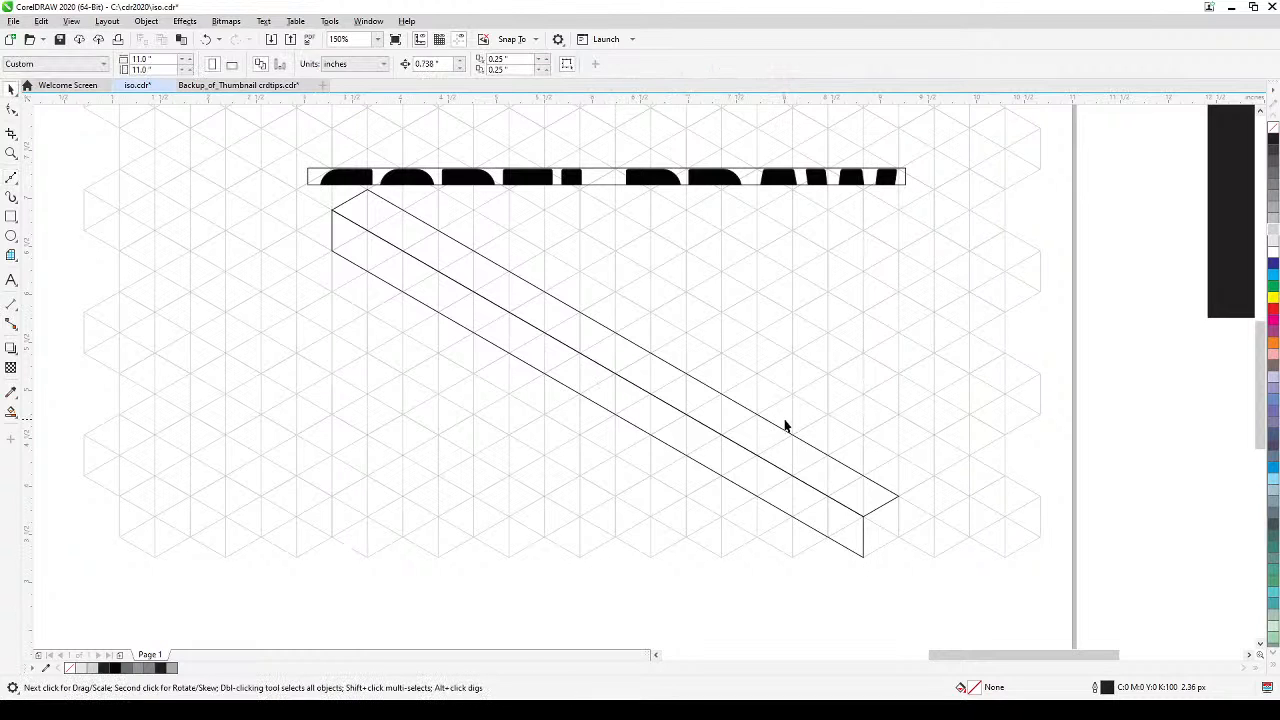
# - Move the upper parallelogram away from the vertical-ended one so the two strips stand apart
pyautogui.moveTo(797, 443); pyautogui.dragTo(862, 455)
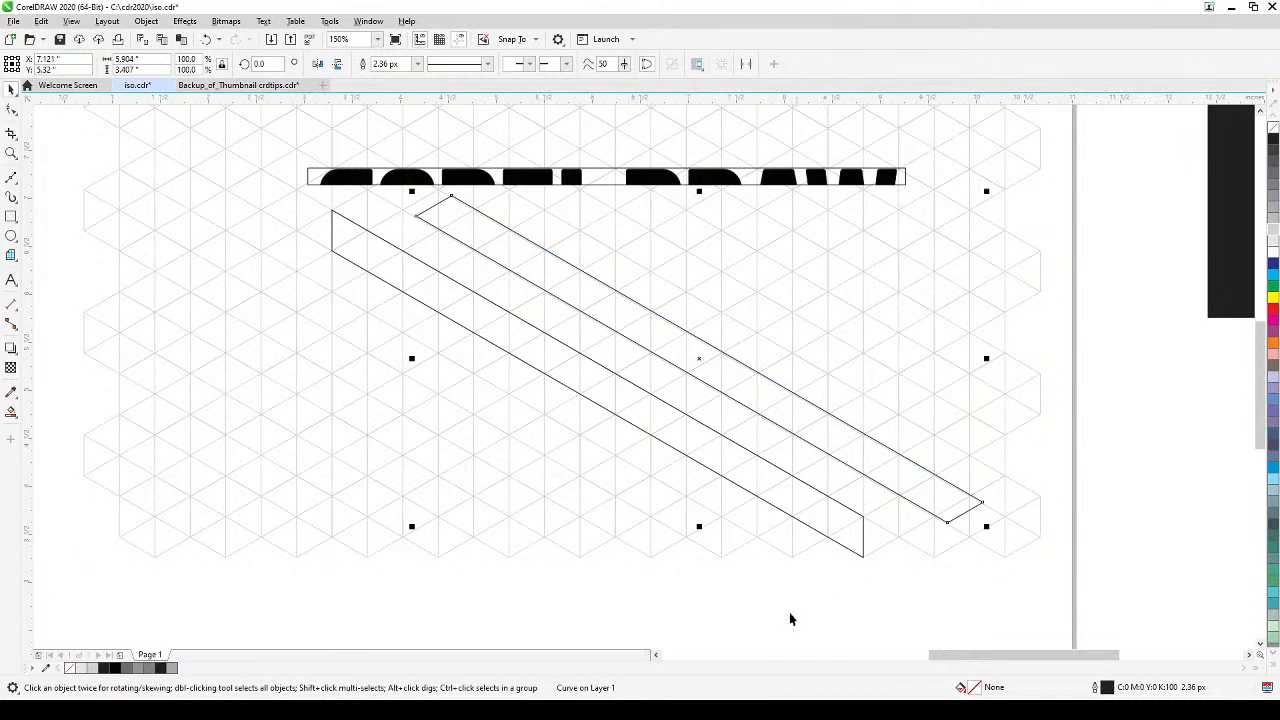
pyautogui.scroll(-2, 783, 593)
pyautogui.moveTo(786, 586); pyautogui.dragTo(697, 551)
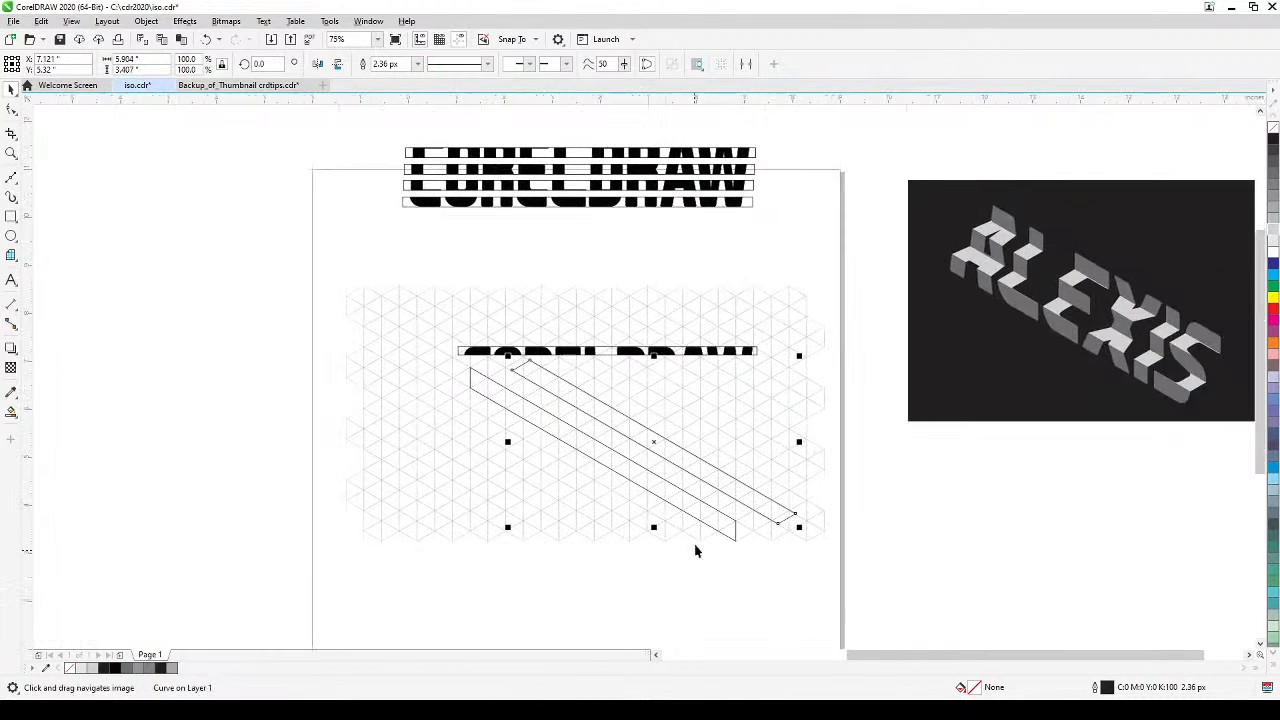
# - Move the scaled text row up near the grid's upper edge and snap the upper parallelogram back onto the vertical-ended one
pyautogui.moveTo(620, 360); pyautogui.dragTo(631, 318)
pyautogui.click(532, 380)
pyautogui.click(571, 557)
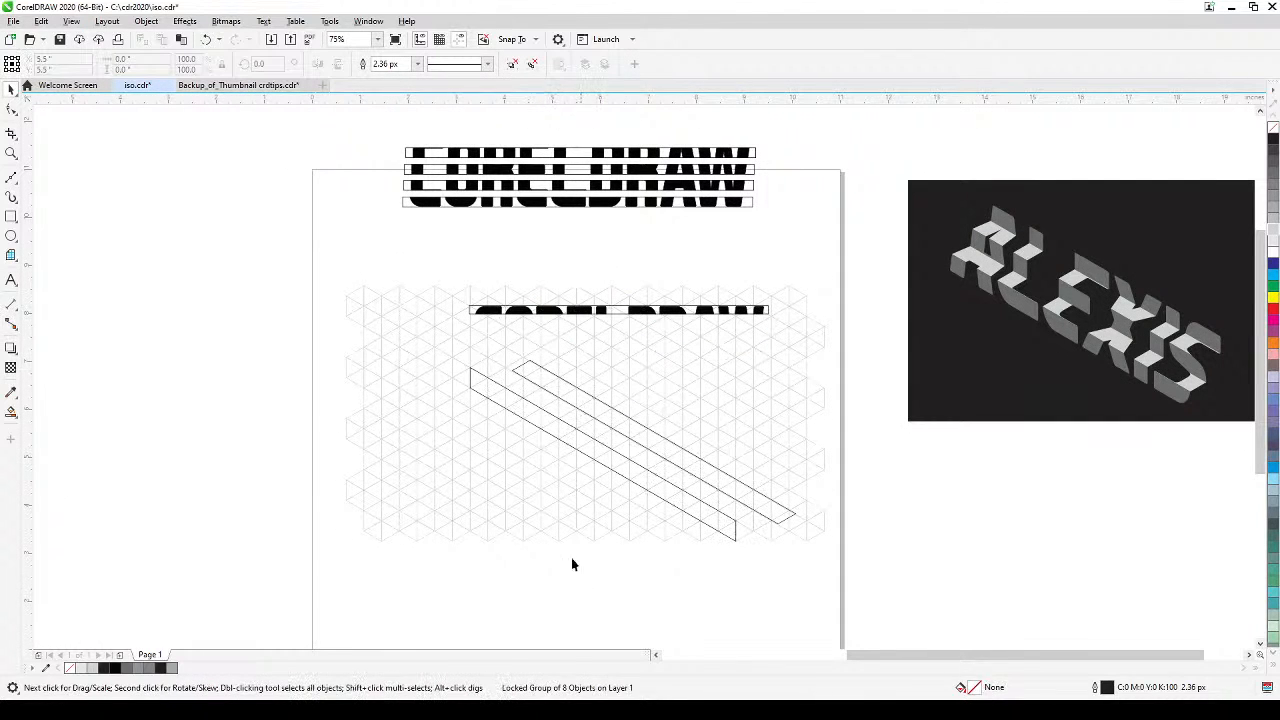
pyautogui.click(518, 381)
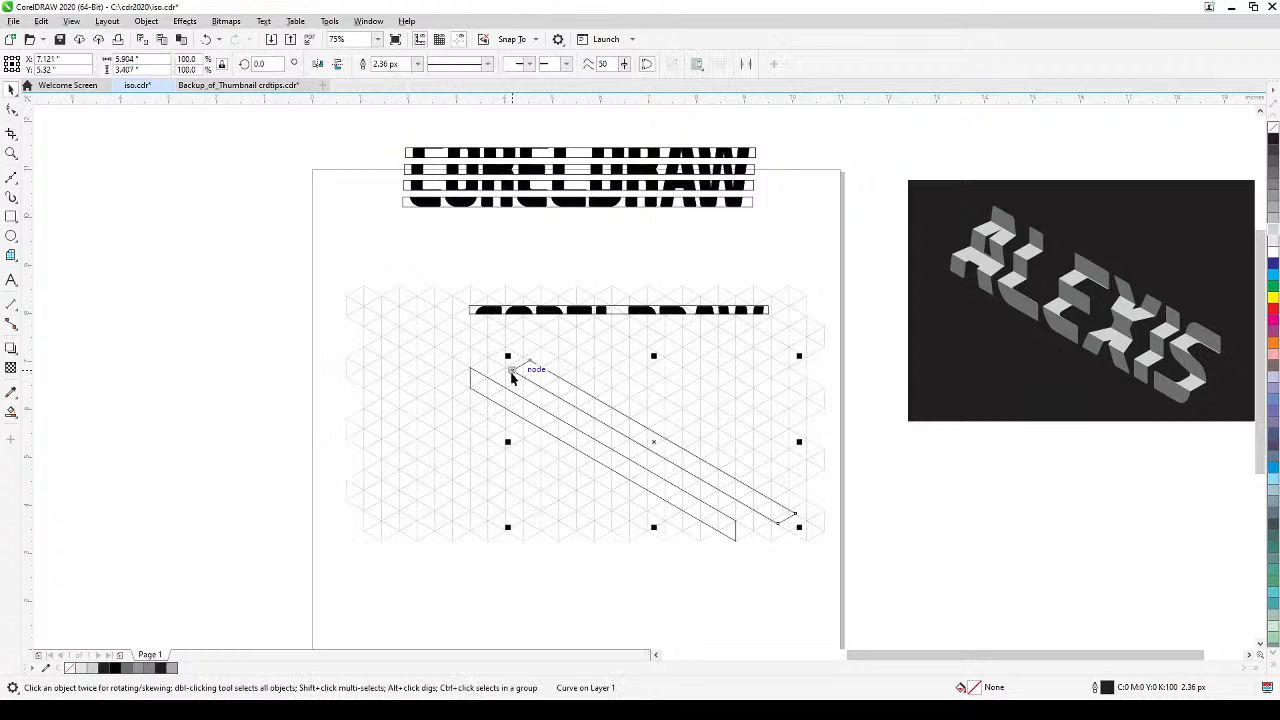
pyautogui.moveTo(521, 368); pyautogui.dragTo(474, 368)
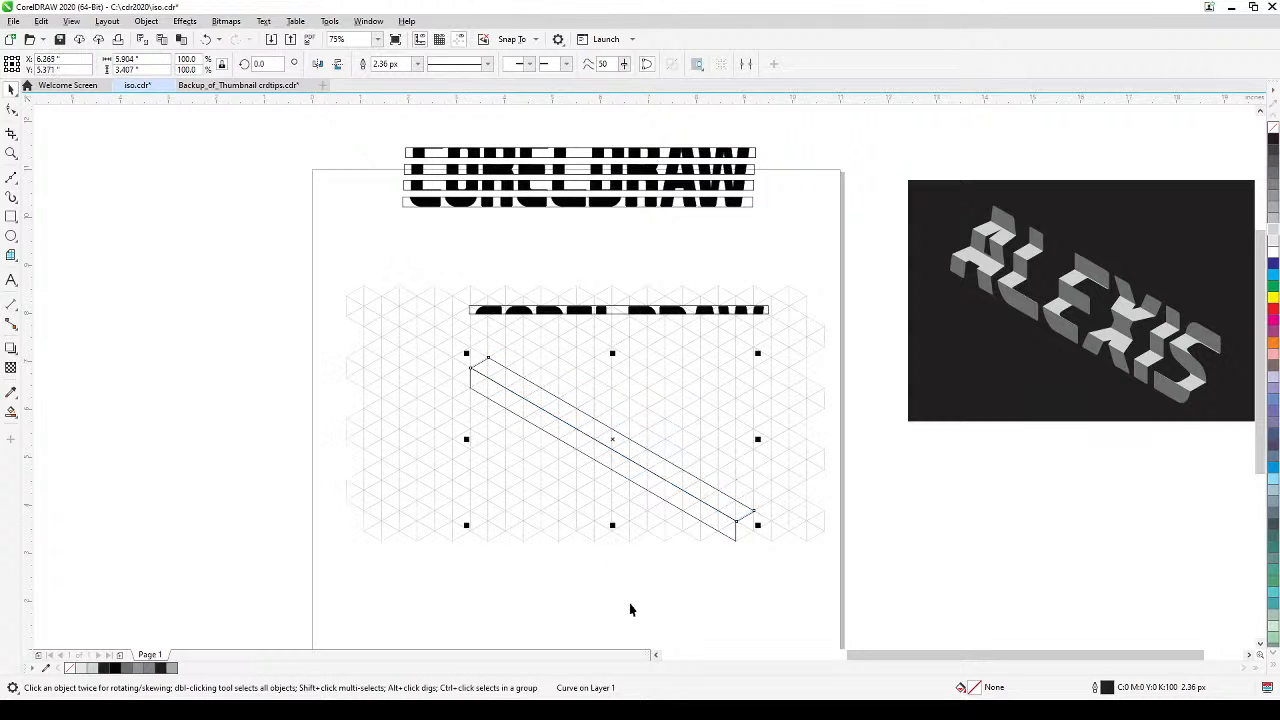
pyautogui.click(637, 609)
pyautogui.moveTo(602, 458); pyautogui.dragTo(554, 513)
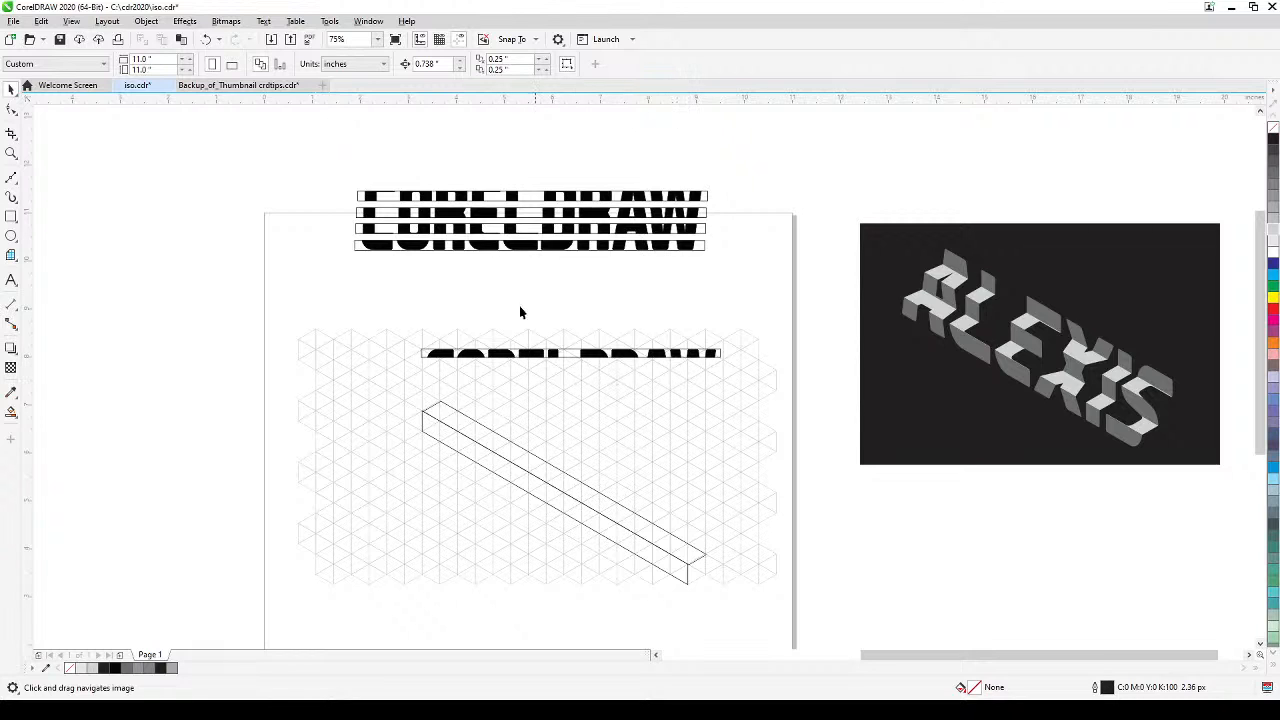
# - Shape the top sliced row with an envelope created from the vertical-ended parallelogram and move the slanted result clear above the two outlines
pyautogui.click(455, 357)
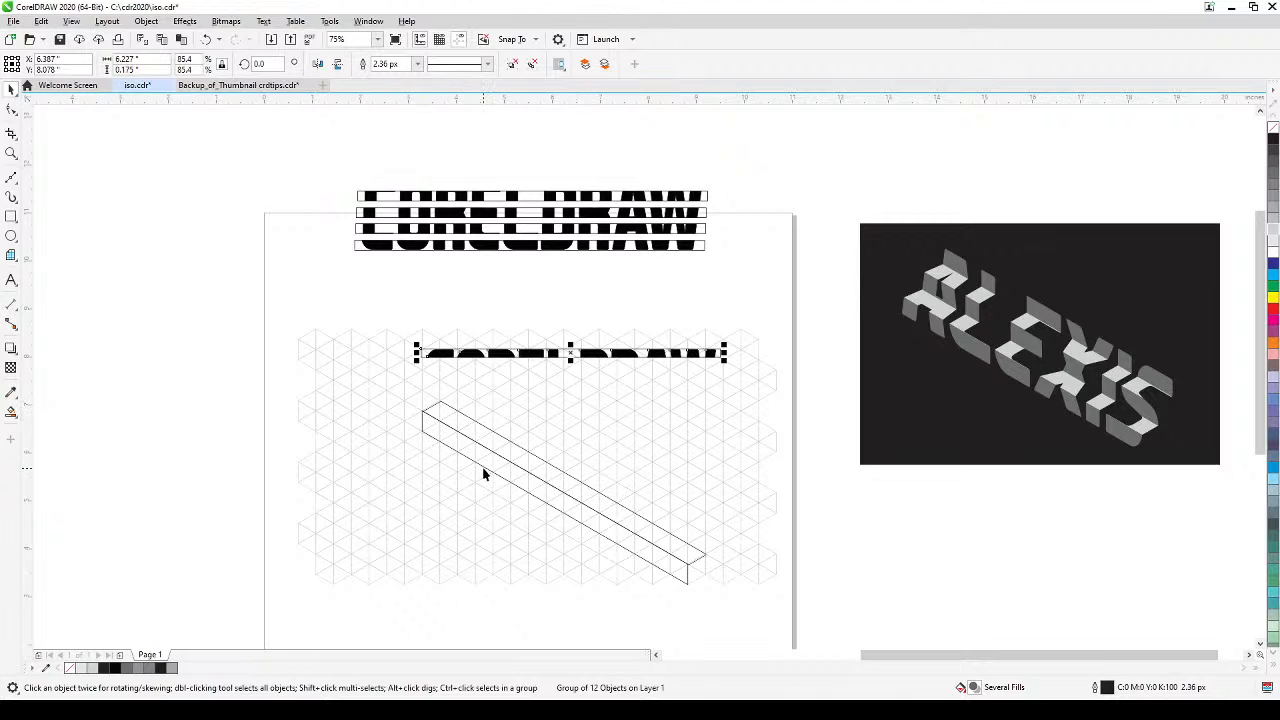
pyautogui.click(185, 22)
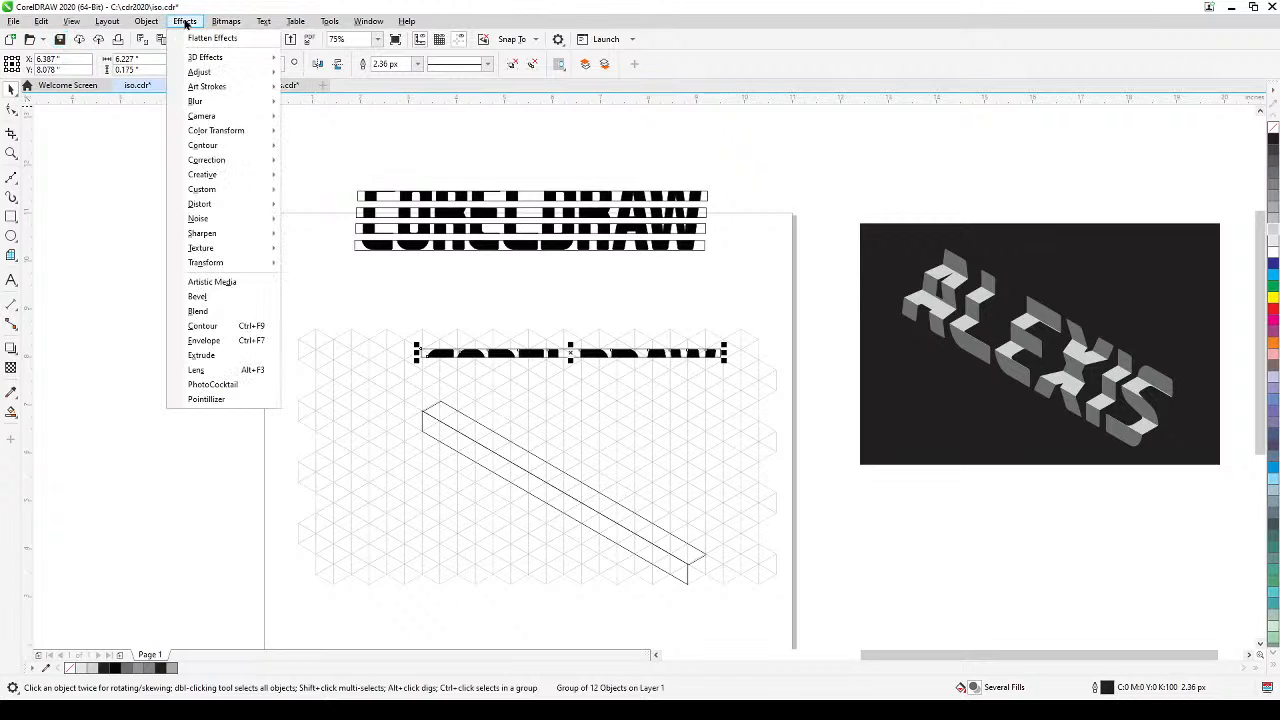
pyautogui.click(204, 341)
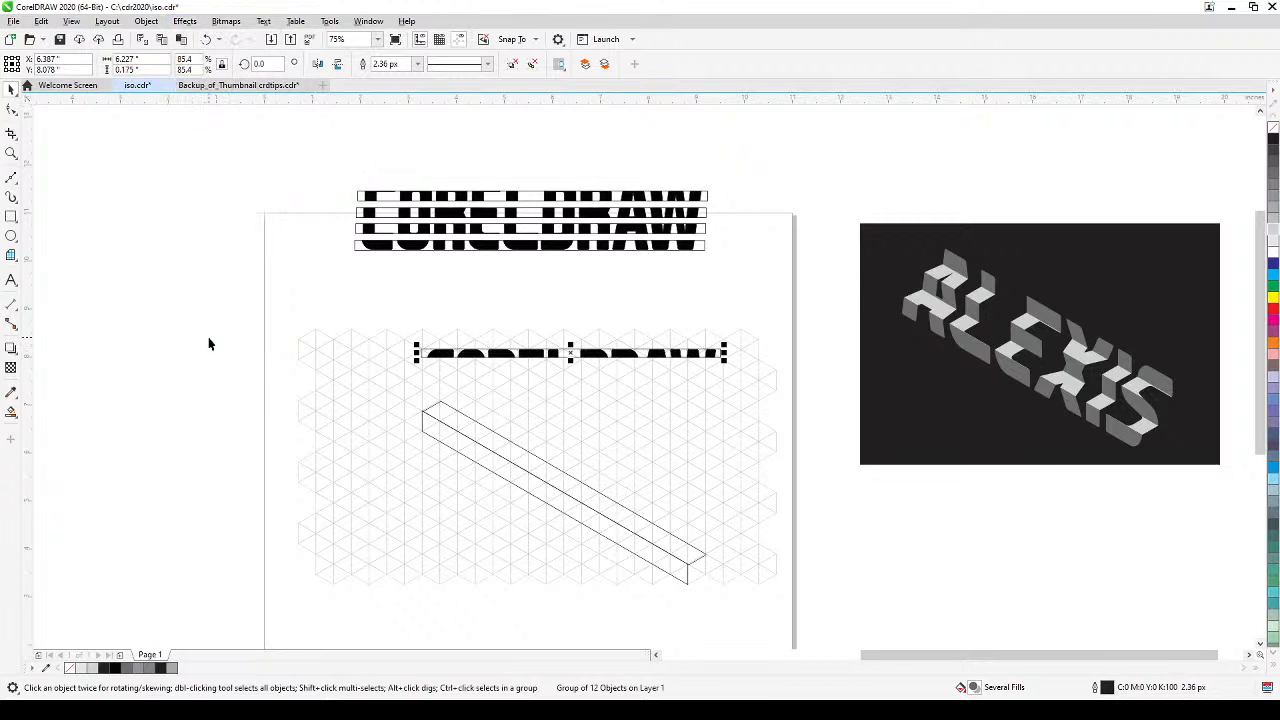
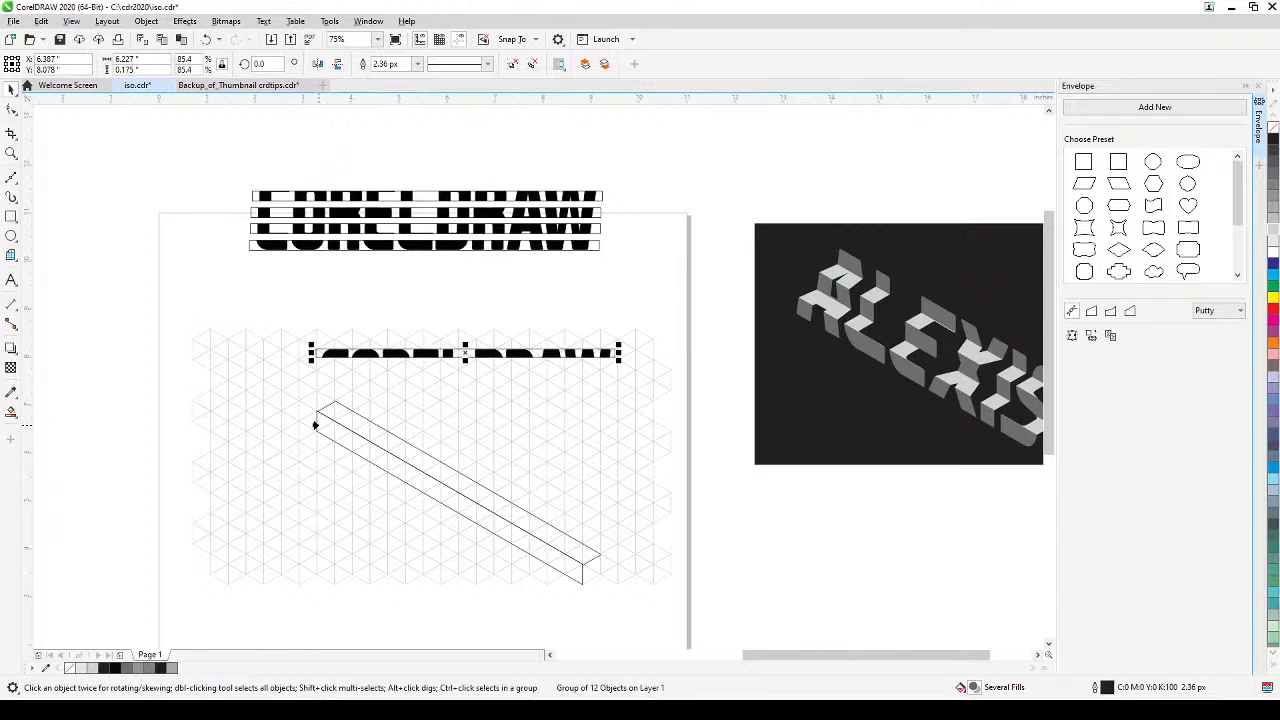
pyautogui.click(315, 425)
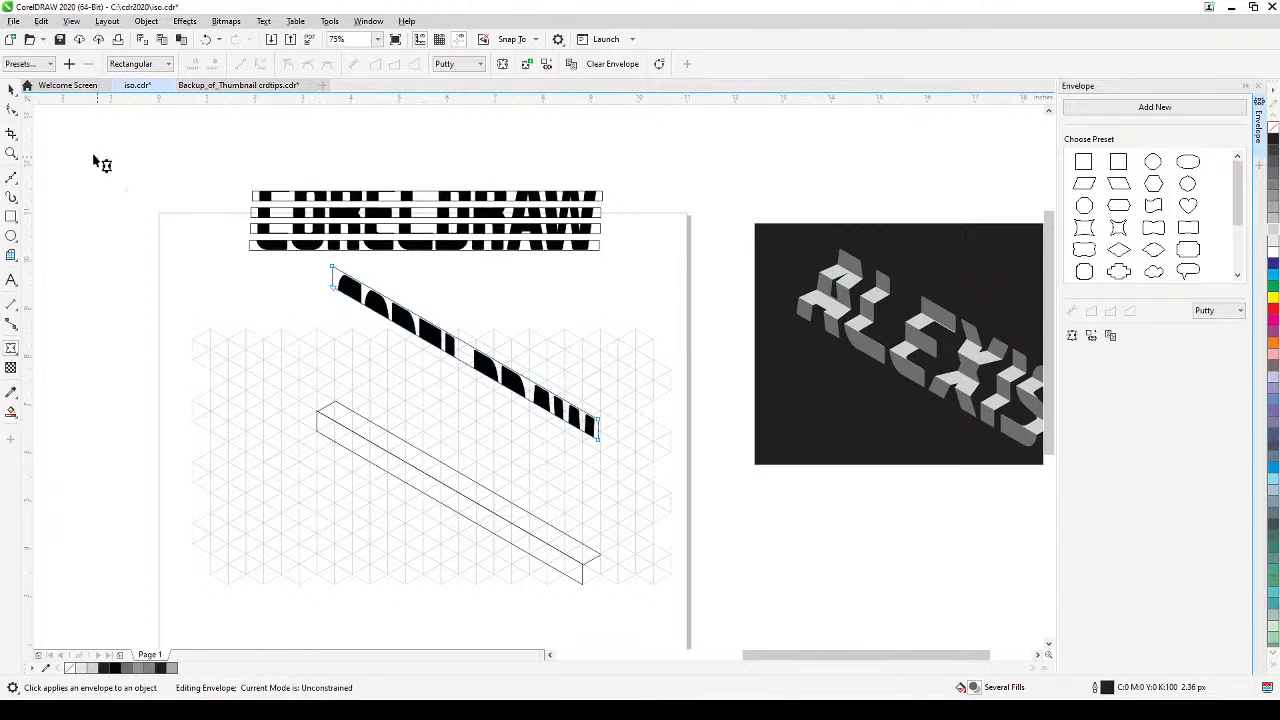
pyautogui.click(11, 89)
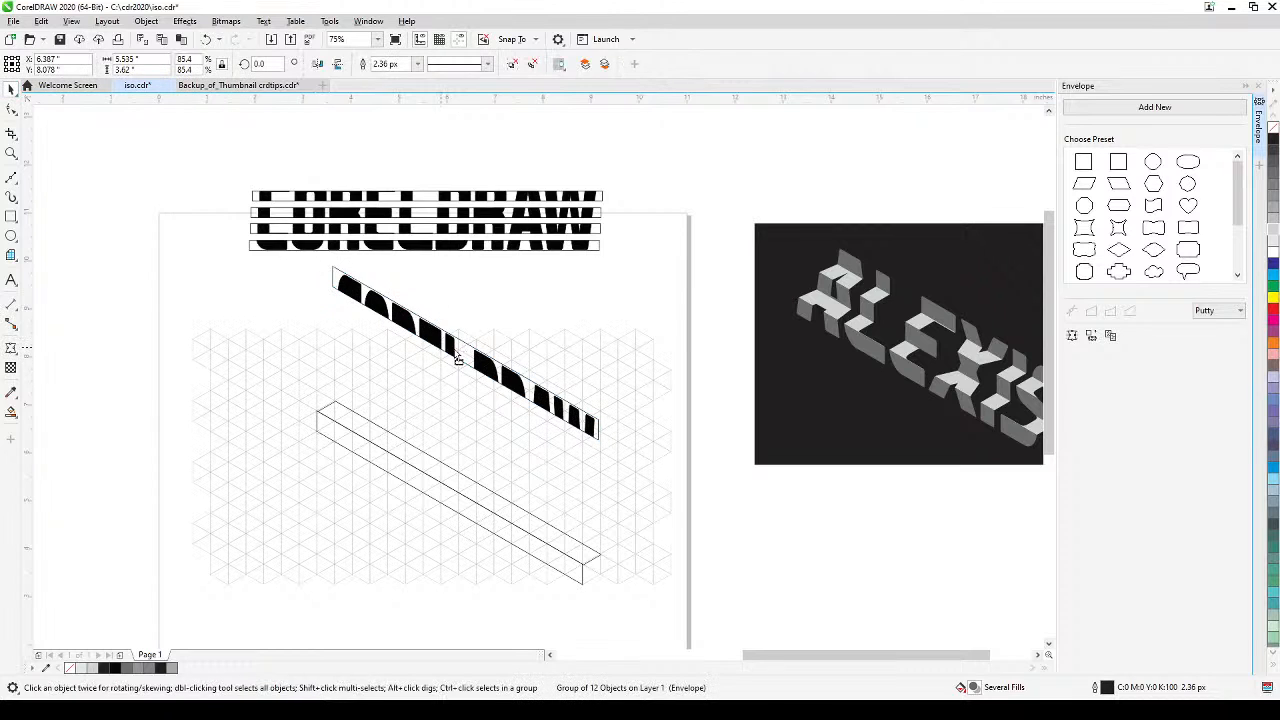
pyautogui.moveTo(456, 360); pyautogui.dragTo(502, 368)
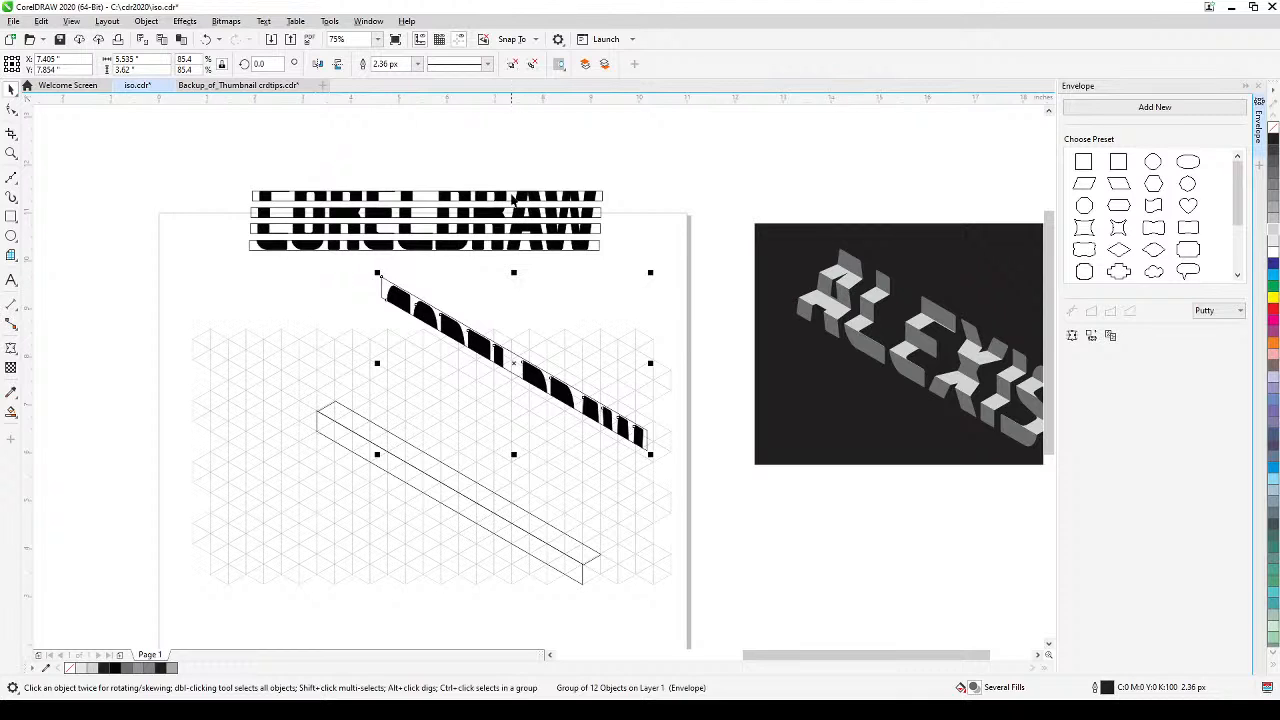
# - Move the word's second sliced row up away from the others and shift it slightly right together with the fourth row
pyautogui.moveTo(528, 200); pyautogui.dragTo(528, 186)
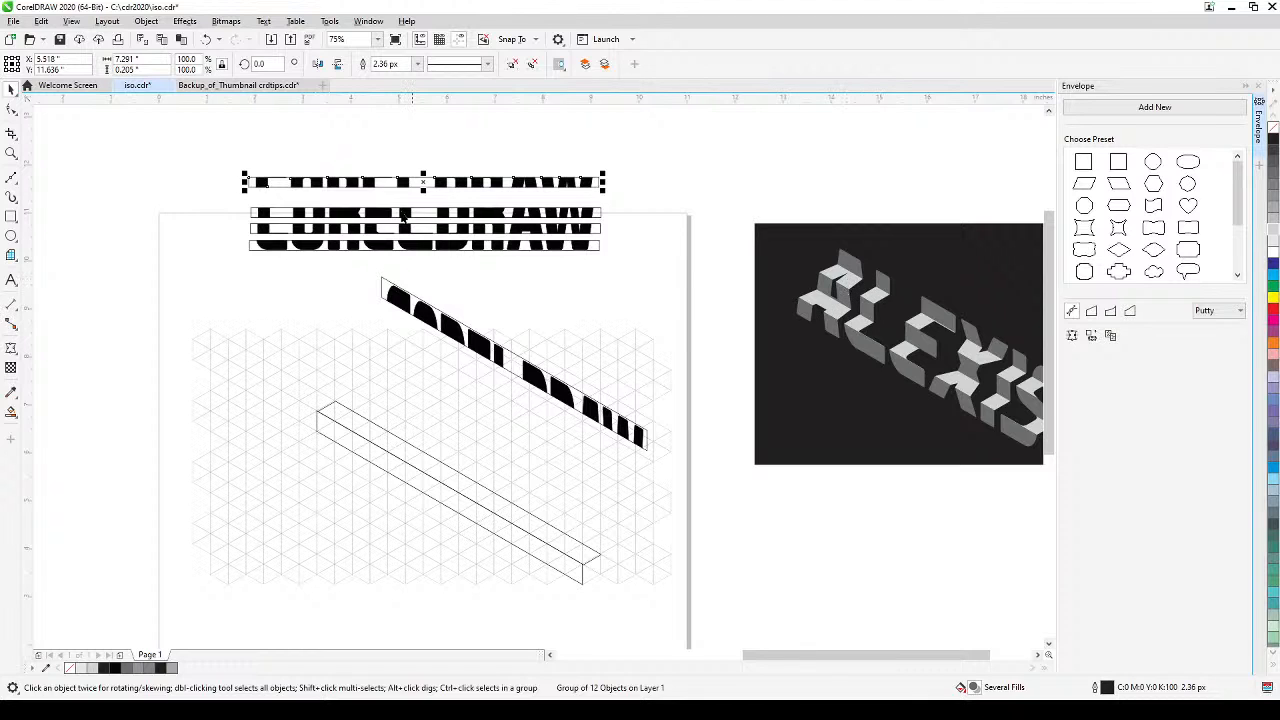
pyautogui.keyDown('shift'); pyautogui.click(302, 232); pyautogui.keyUp('shift')
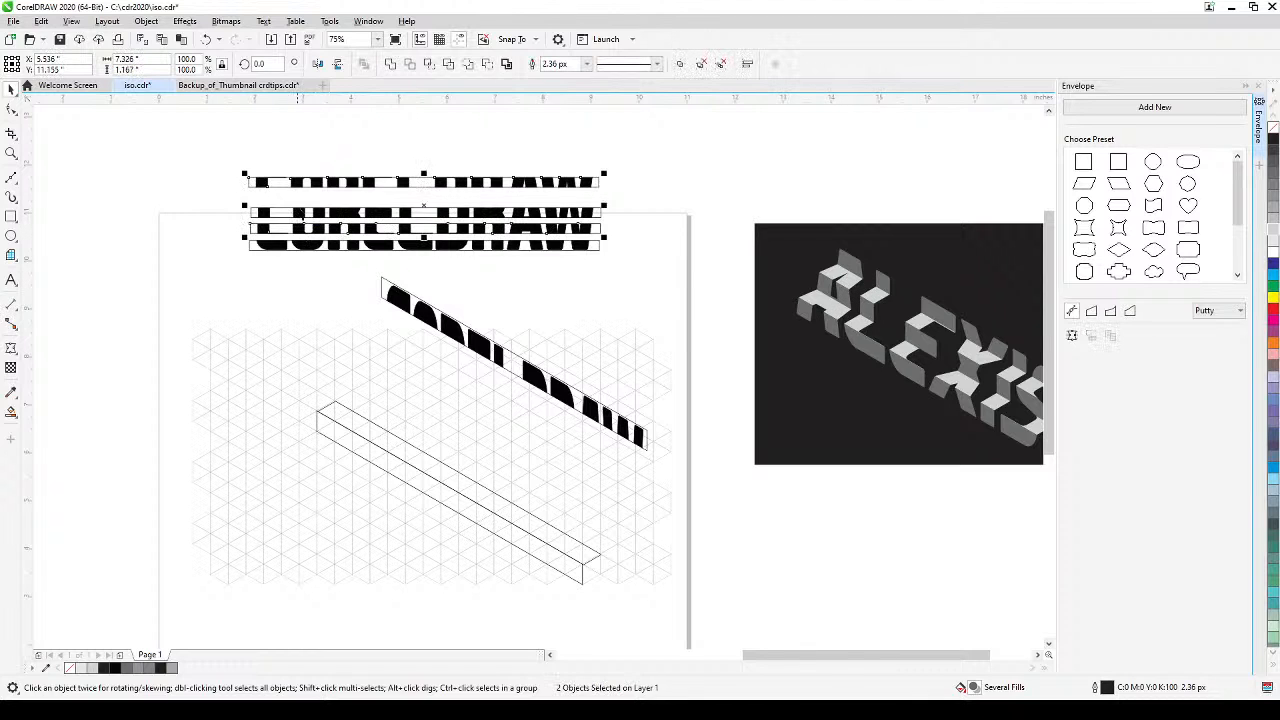
pyautogui.moveTo(312, 186)
pyautogui.mouseDown()
pyautogui.moveTo(430, 160)
pyautogui.moveTo(343, 194)
pyautogui.moveTo(314, 185)
pyautogui.mouseUp()
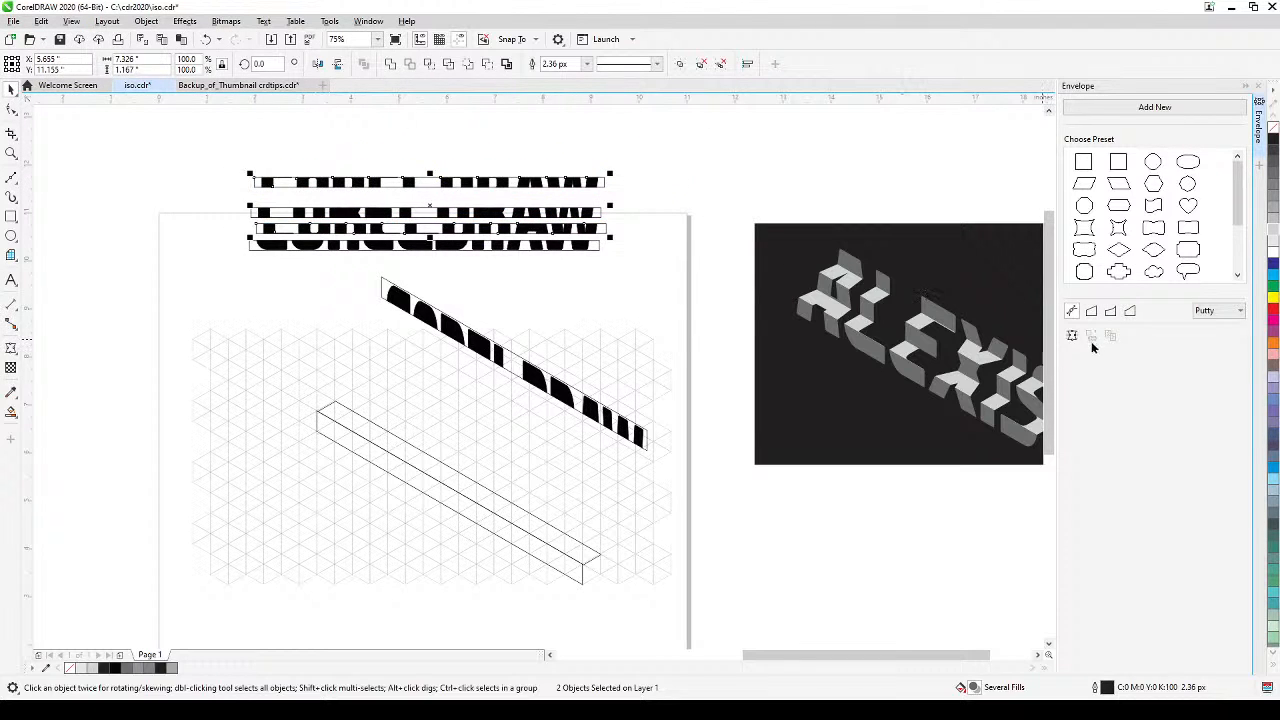
pyautogui.click(572, 267)
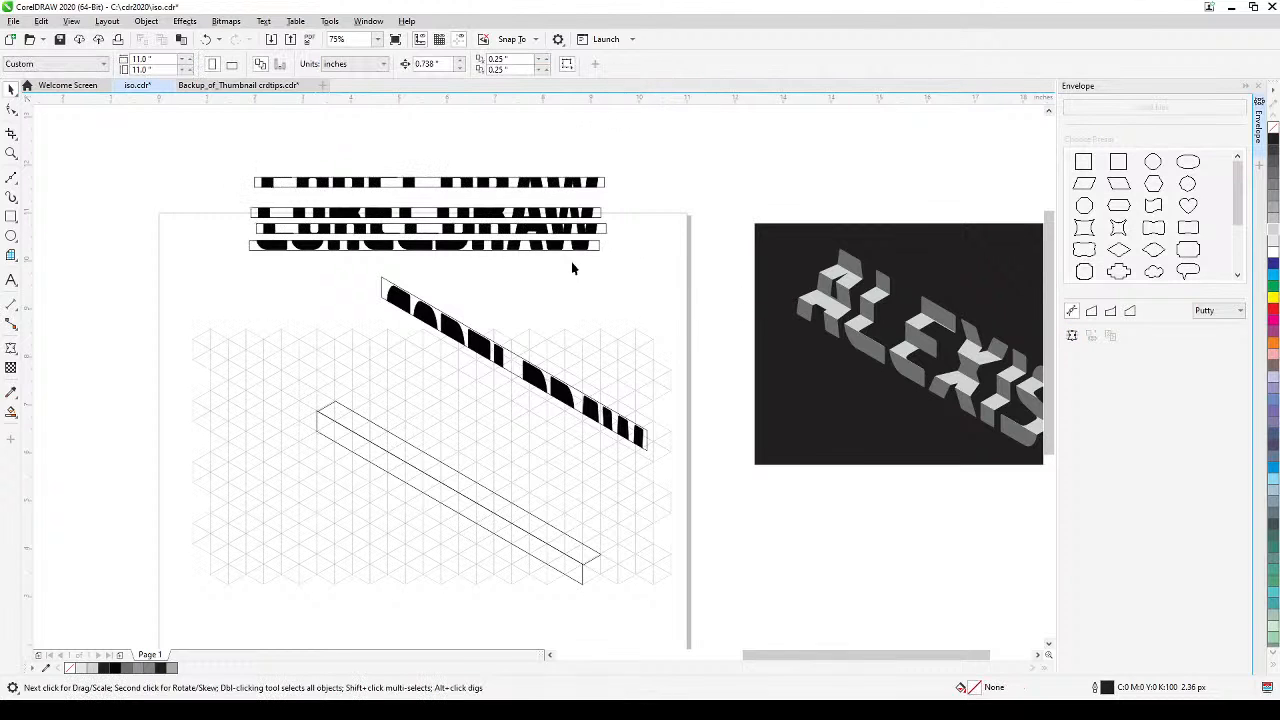
# - Envelope the second sliced row to the upper slanted-end parallelogram and snap it beneath the first slanted strip
pyautogui.click(558, 183)
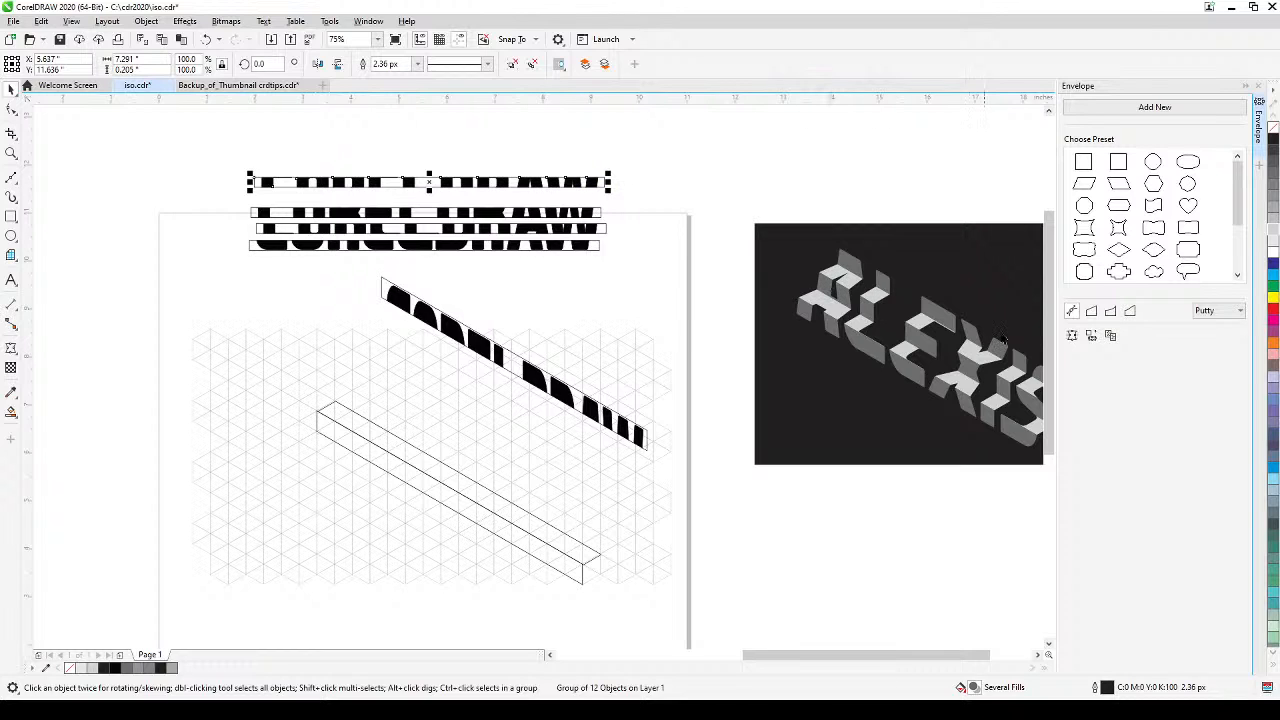
pyautogui.click(1090, 338)
pyautogui.click(354, 421)
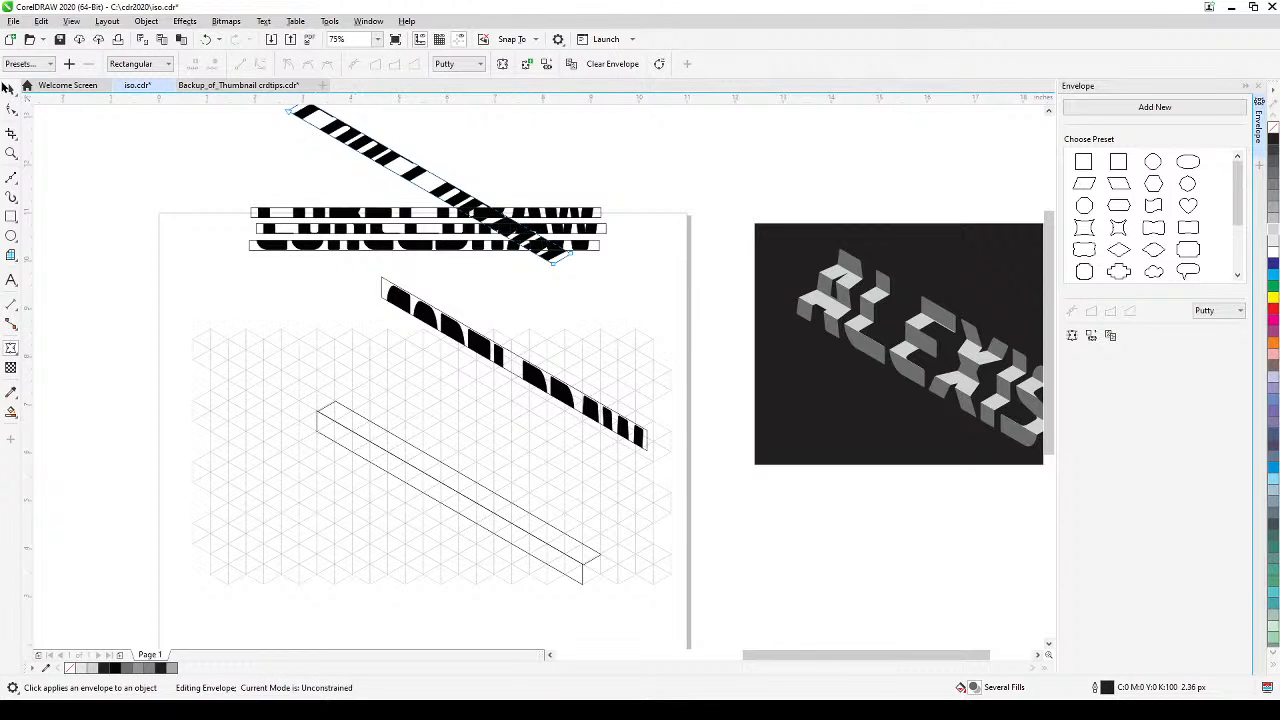
pyautogui.click(8, 89)
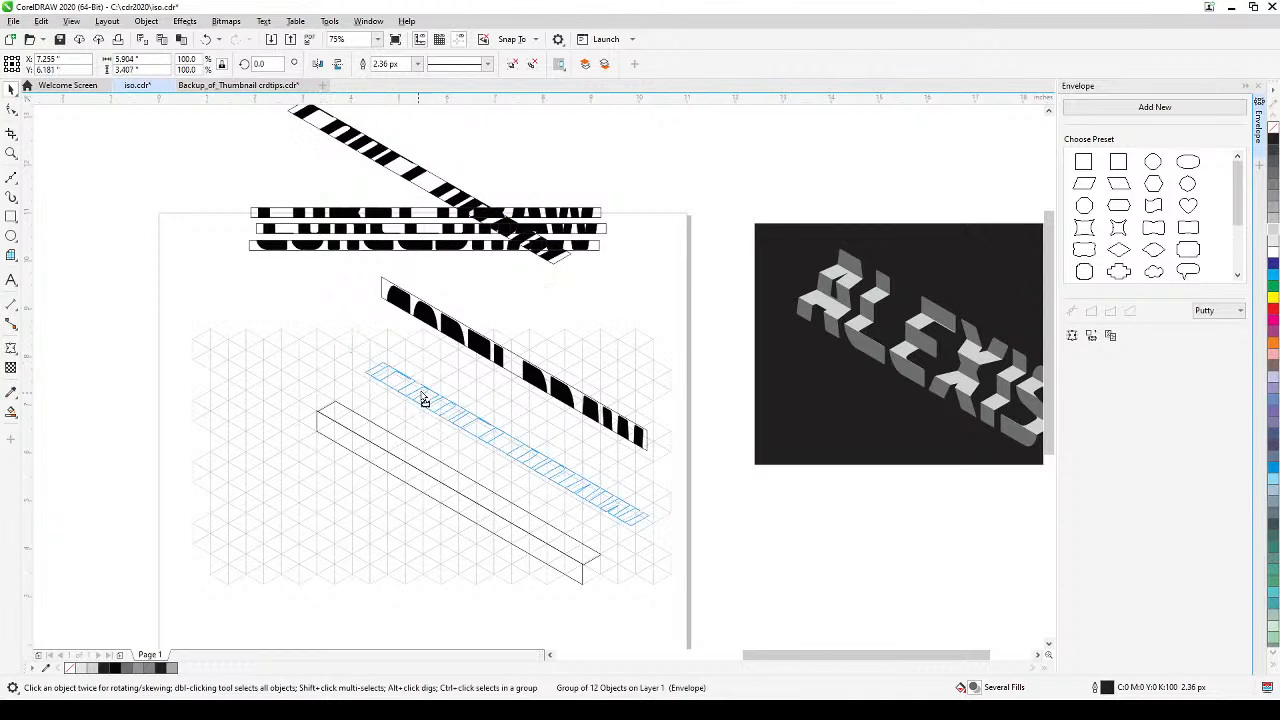
pyautogui.moveTo(424, 399); pyautogui.dragTo(428, 370)
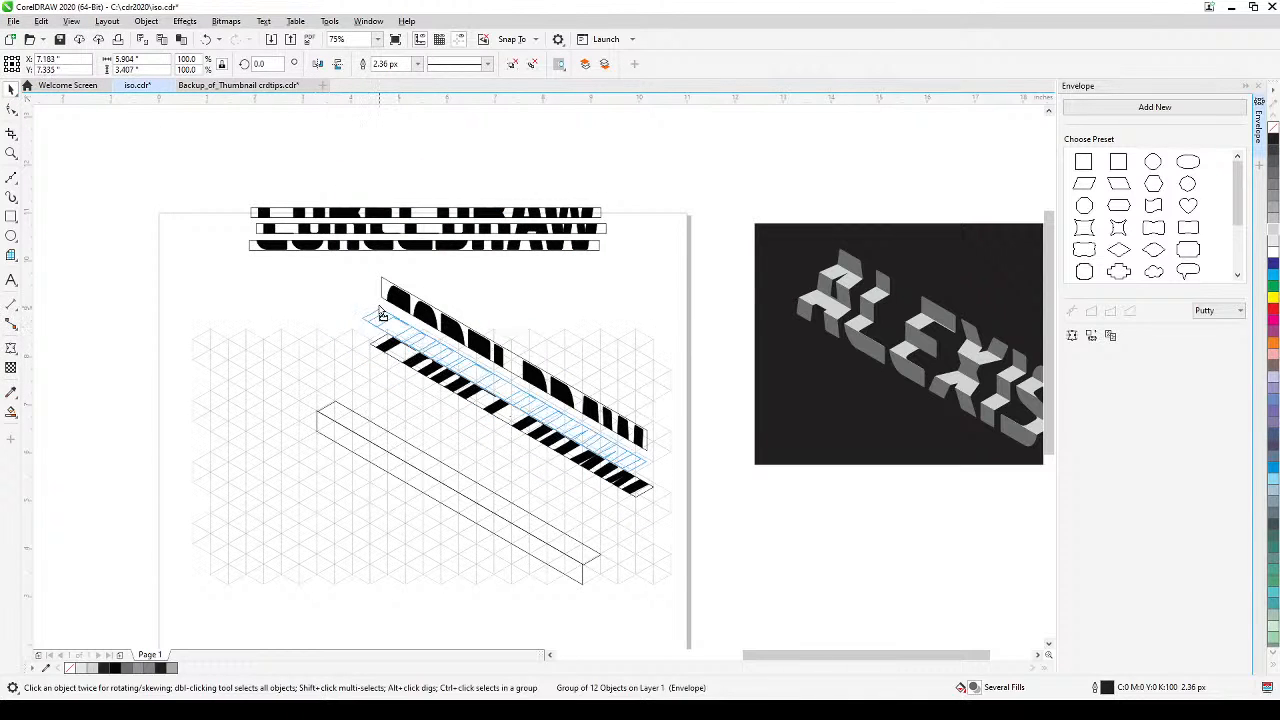
pyautogui.moveTo(382, 316); pyautogui.dragTo(382, 298)
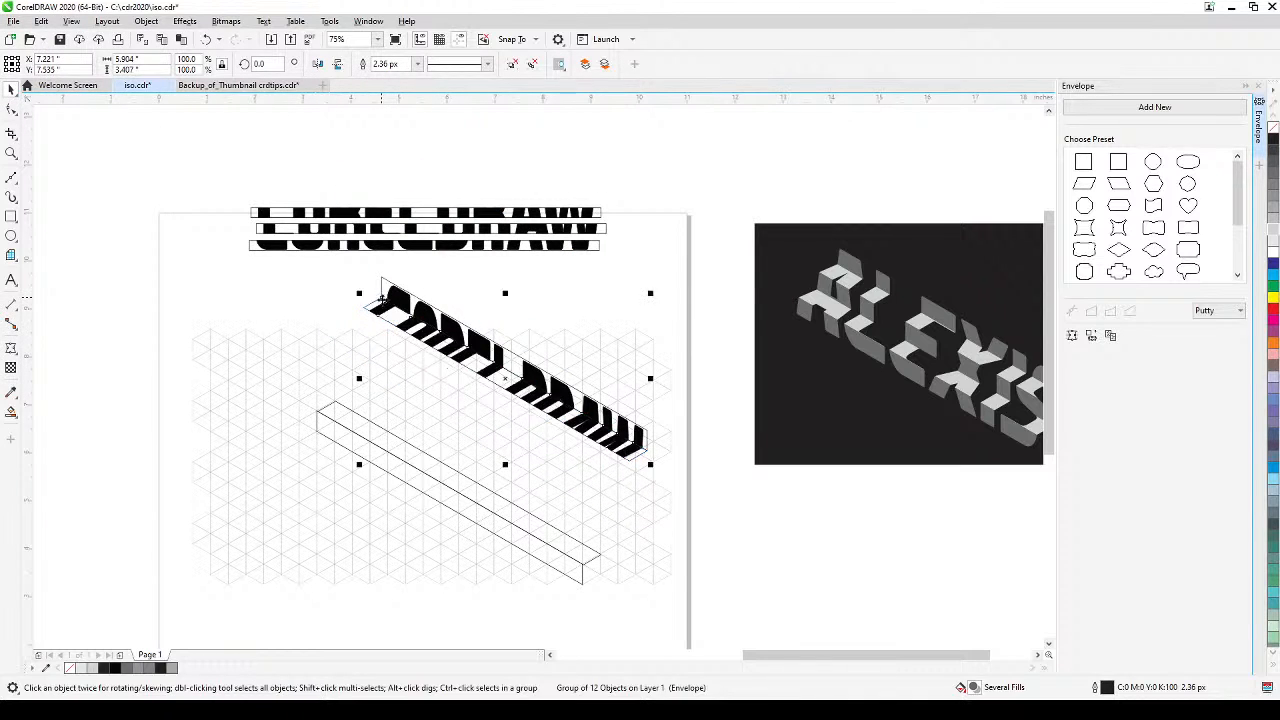
pyautogui.click(571, 186)
# - Envelope the third sliced row to the vertical-ended parallelogram and snap it beneath the second slanted strip
pyautogui.click(559, 215)
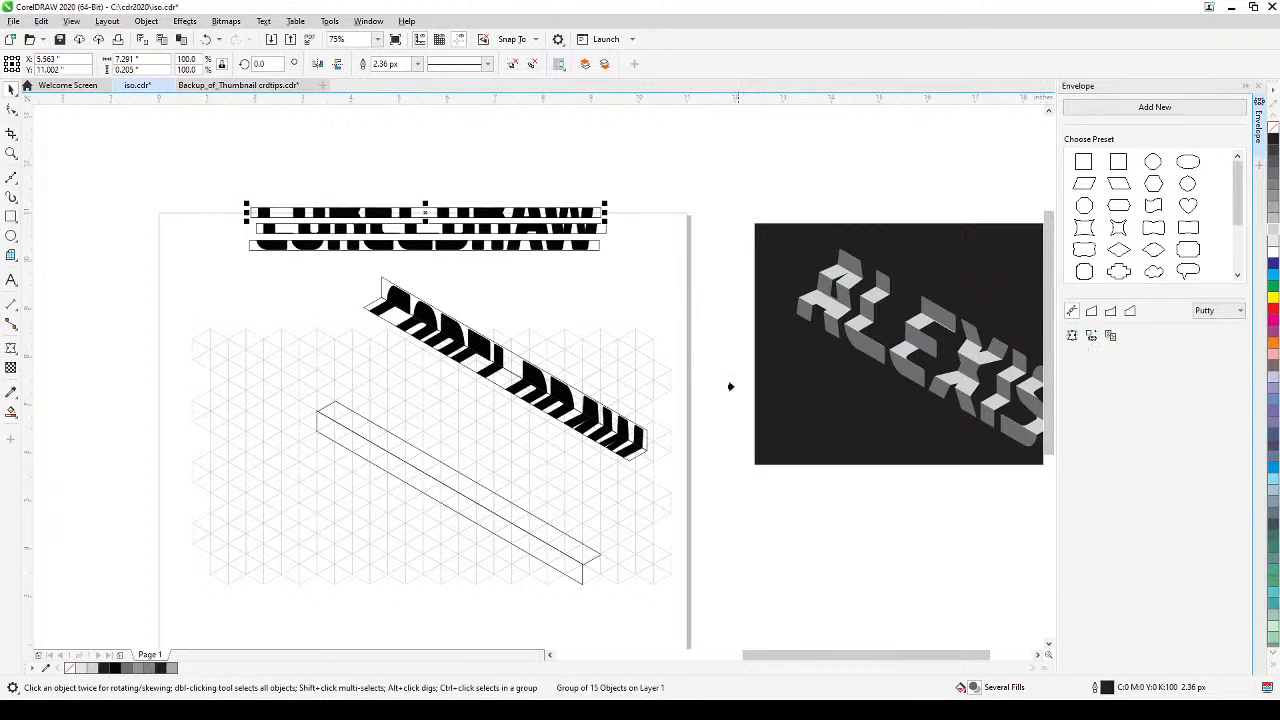
pyautogui.click(360, 447)
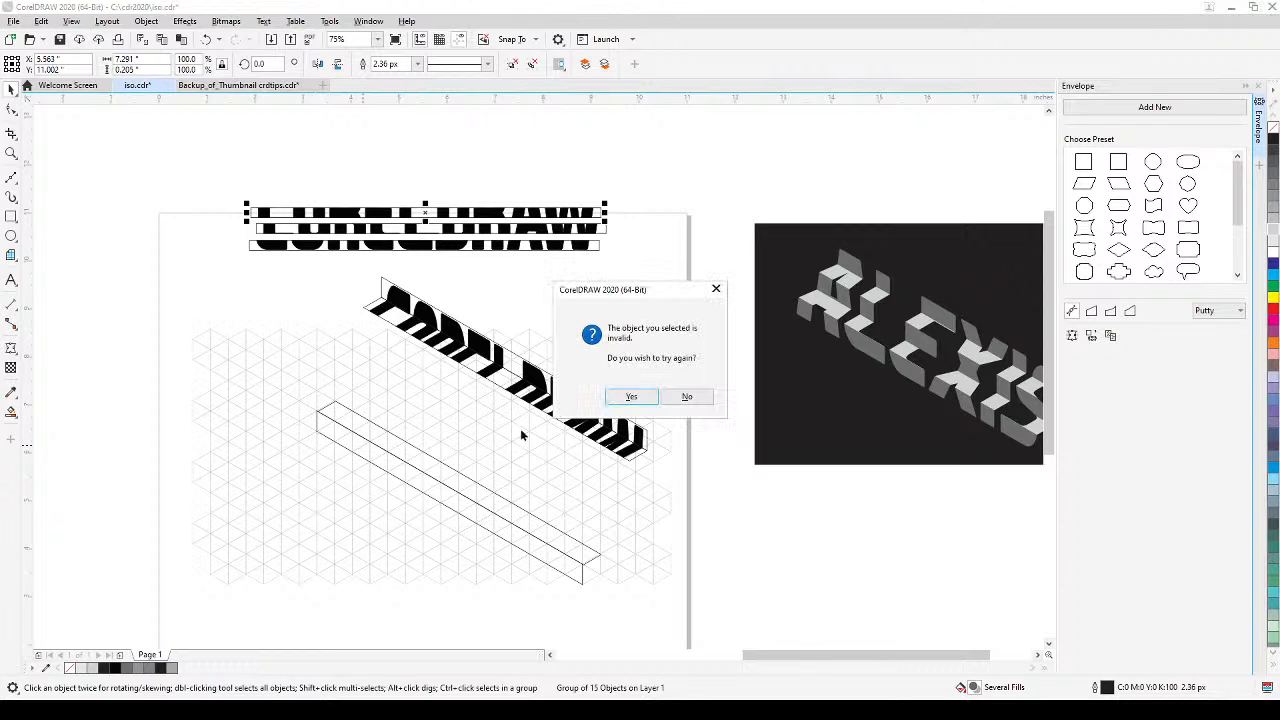
pyautogui.click(620, 400)
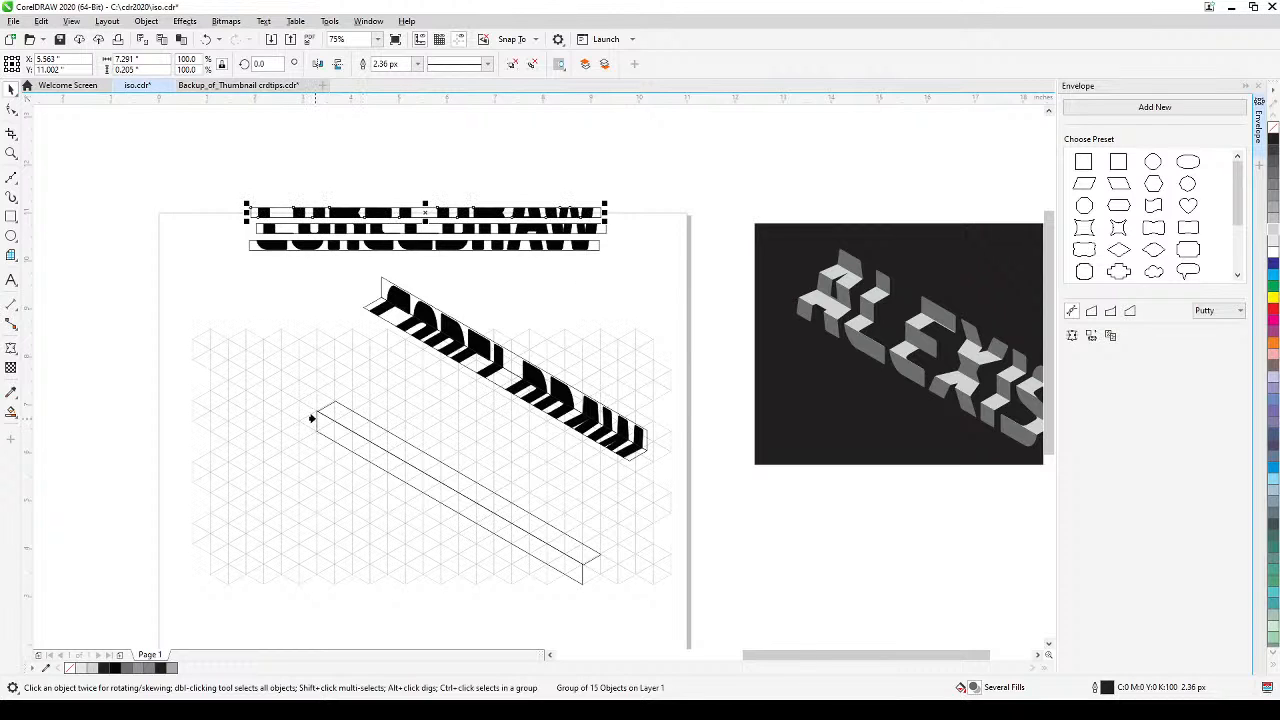
pyautogui.click(312, 419)
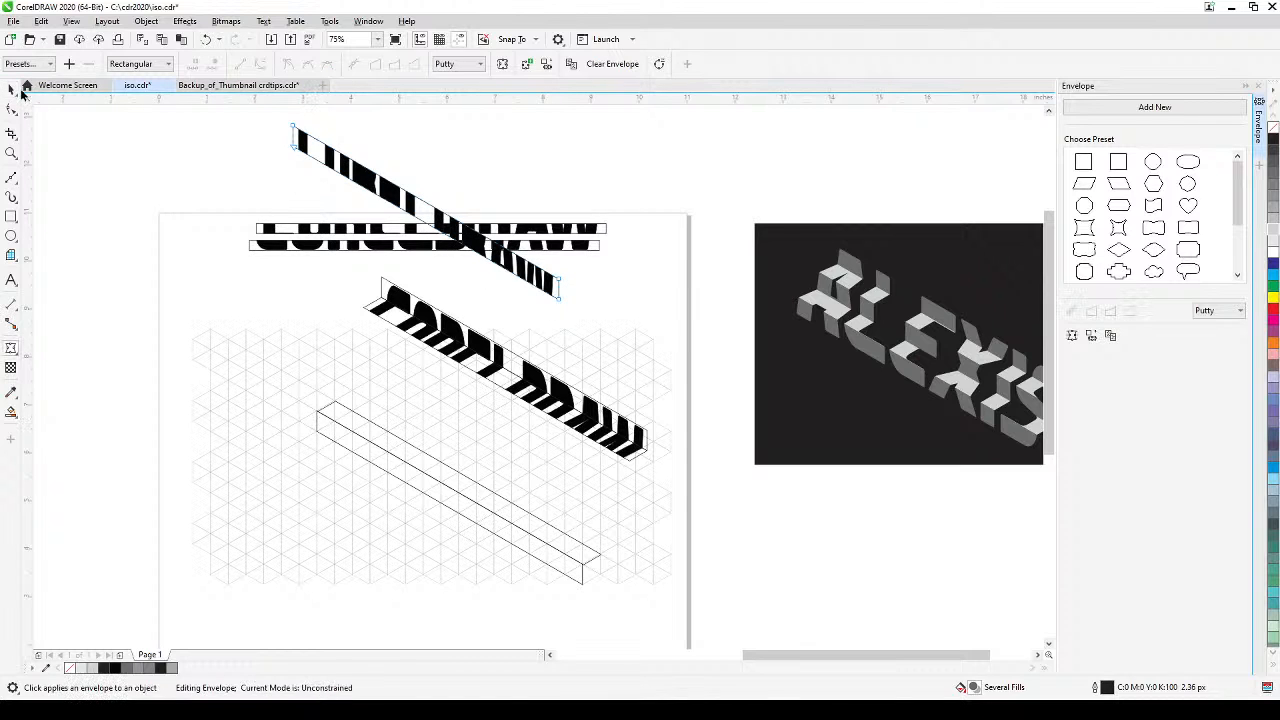
pyautogui.click(14, 89)
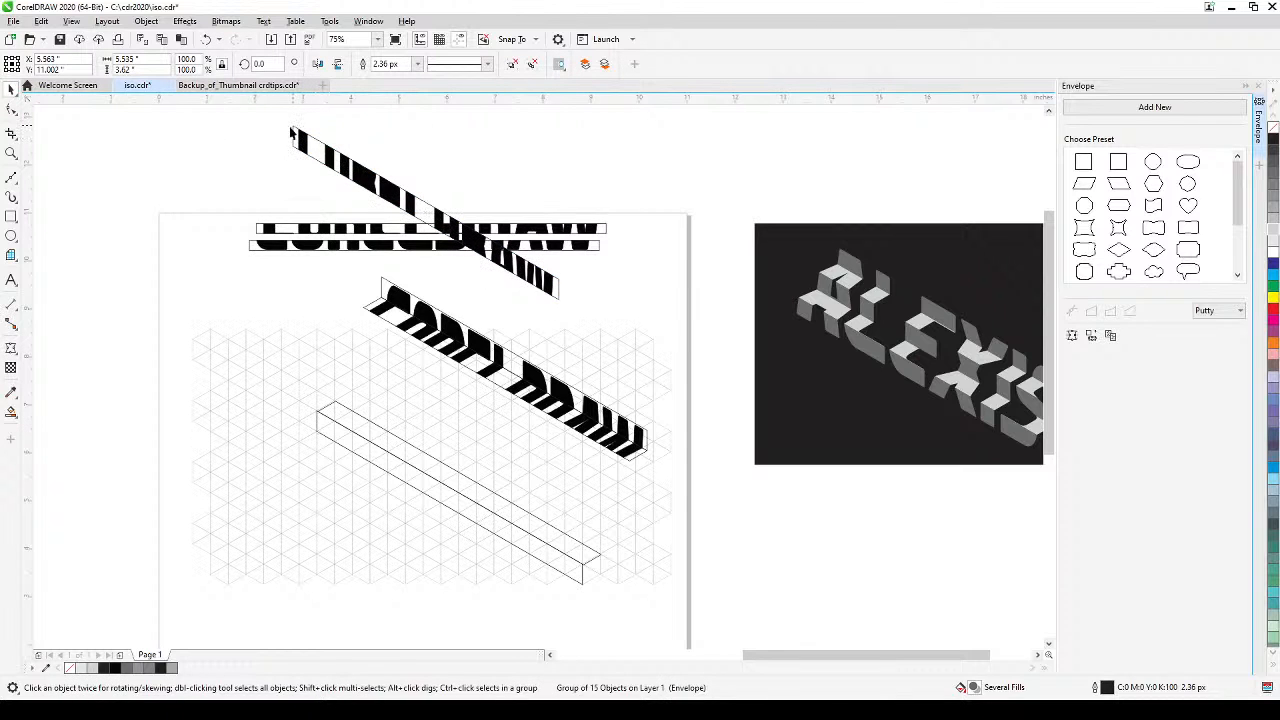
pyautogui.moveTo(357, 312); pyautogui.dragTo(367, 312)
pyautogui.click(346, 167)
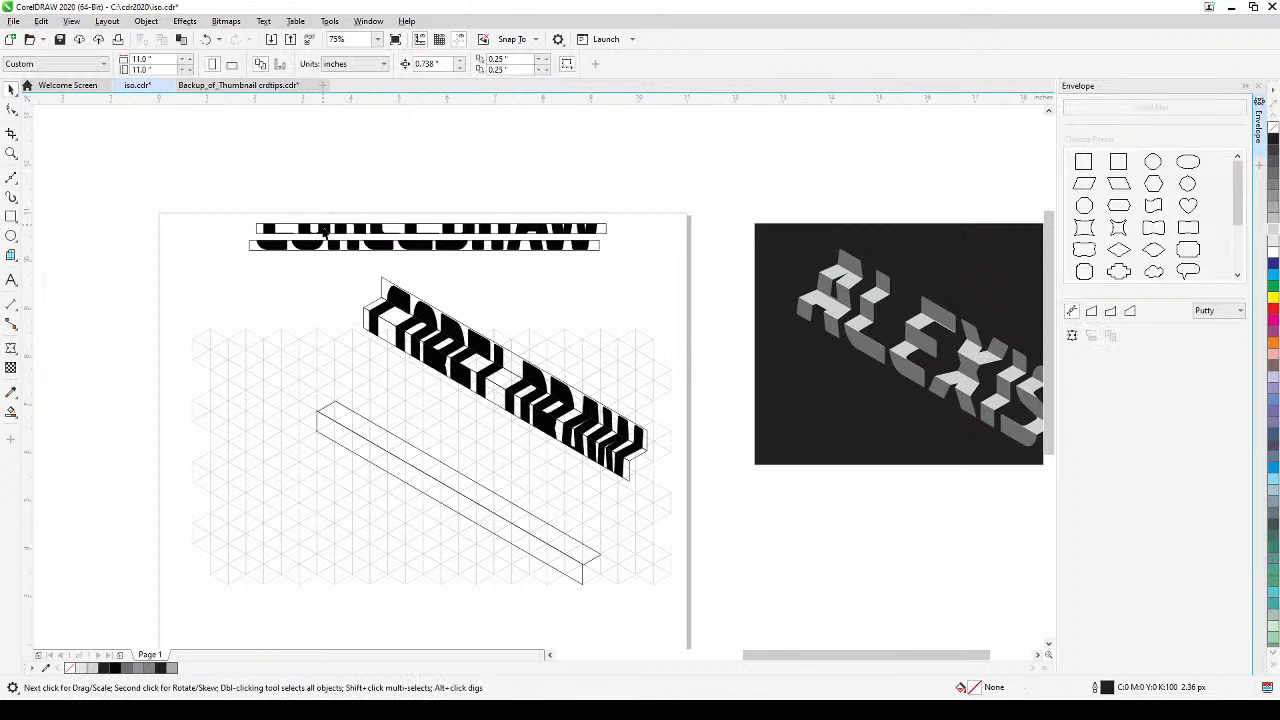
# - Envelope the fourth sliced row to the slanted-end parallelogram and snap it beneath the third slanted strip
pyautogui.click(325, 235)
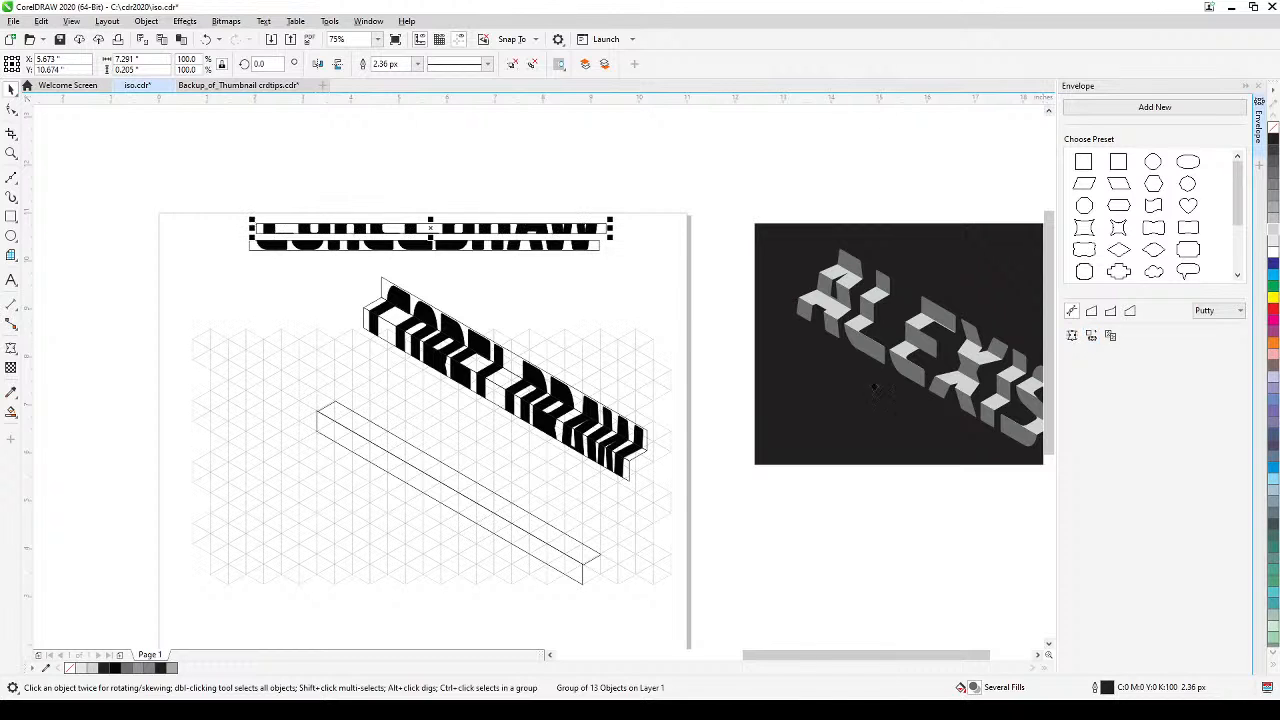
pyautogui.click(390, 435)
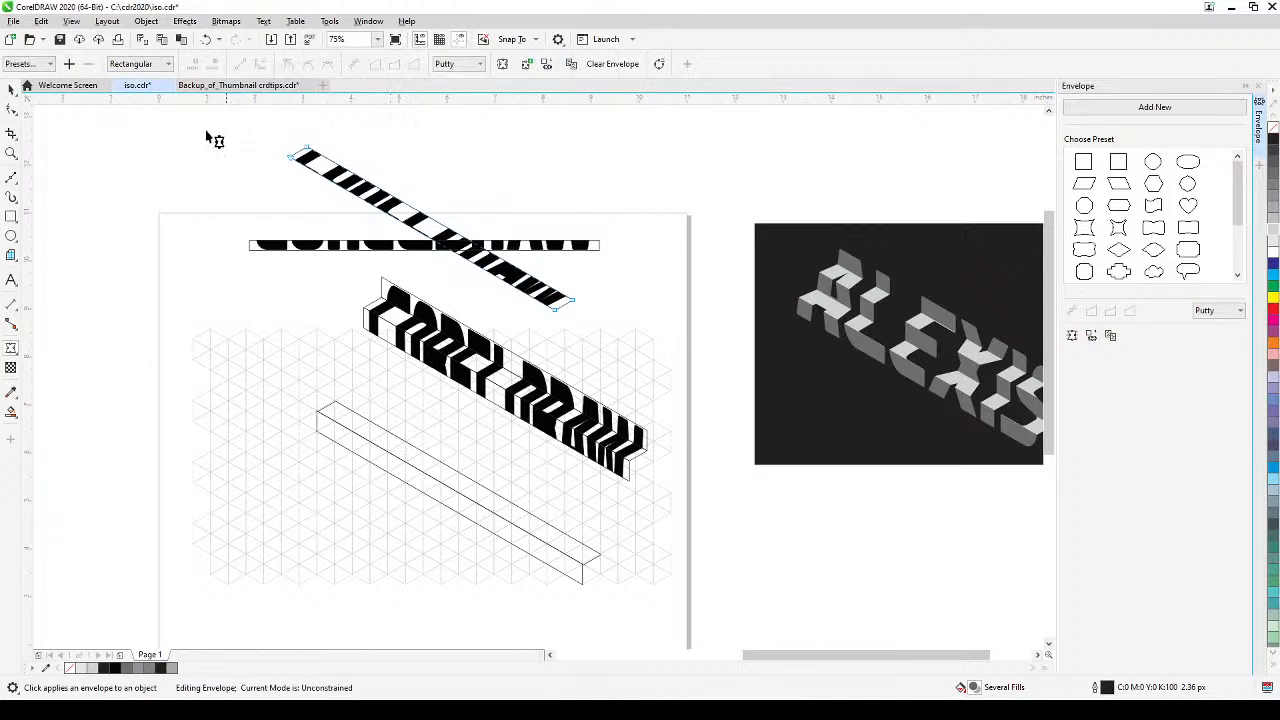
pyautogui.press('space')
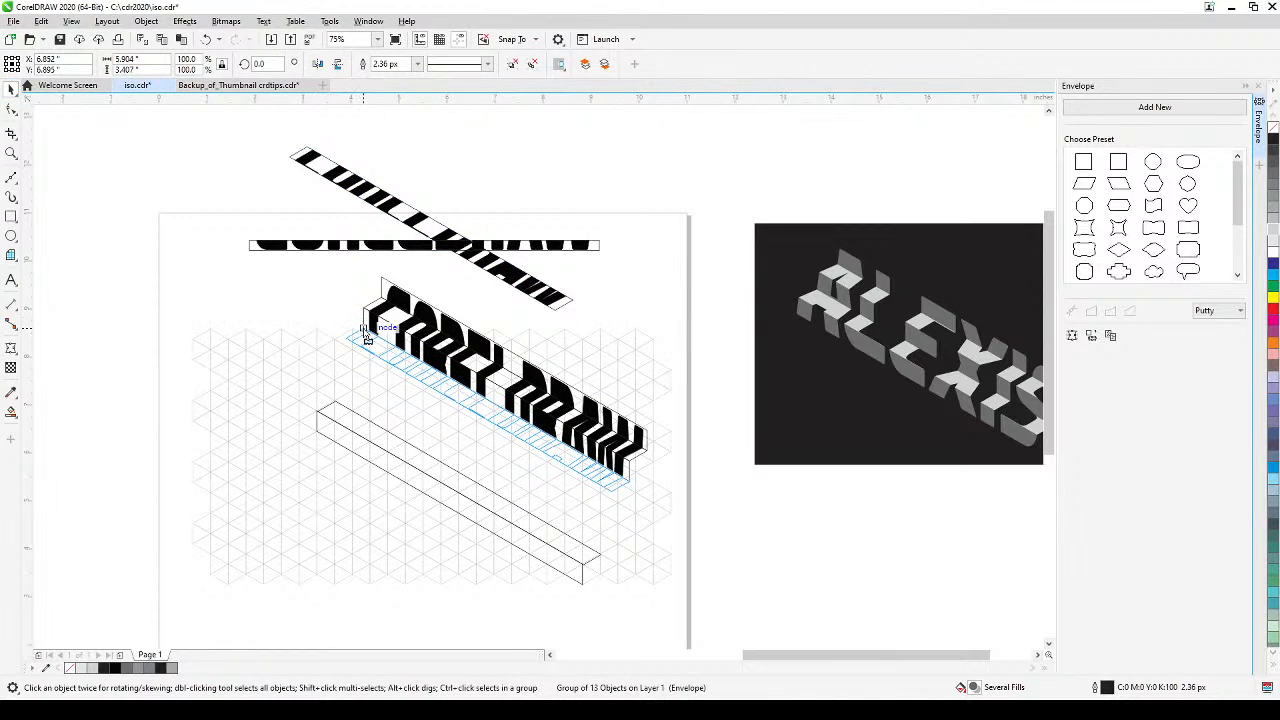
pyautogui.moveTo(363, 330); pyautogui.dragTo(363, 330)
pyautogui.click(471, 171)
# - Shape the fifth sliced row with an envelope created from the vertical-ended parallelogram
pyautogui.click(451, 247)
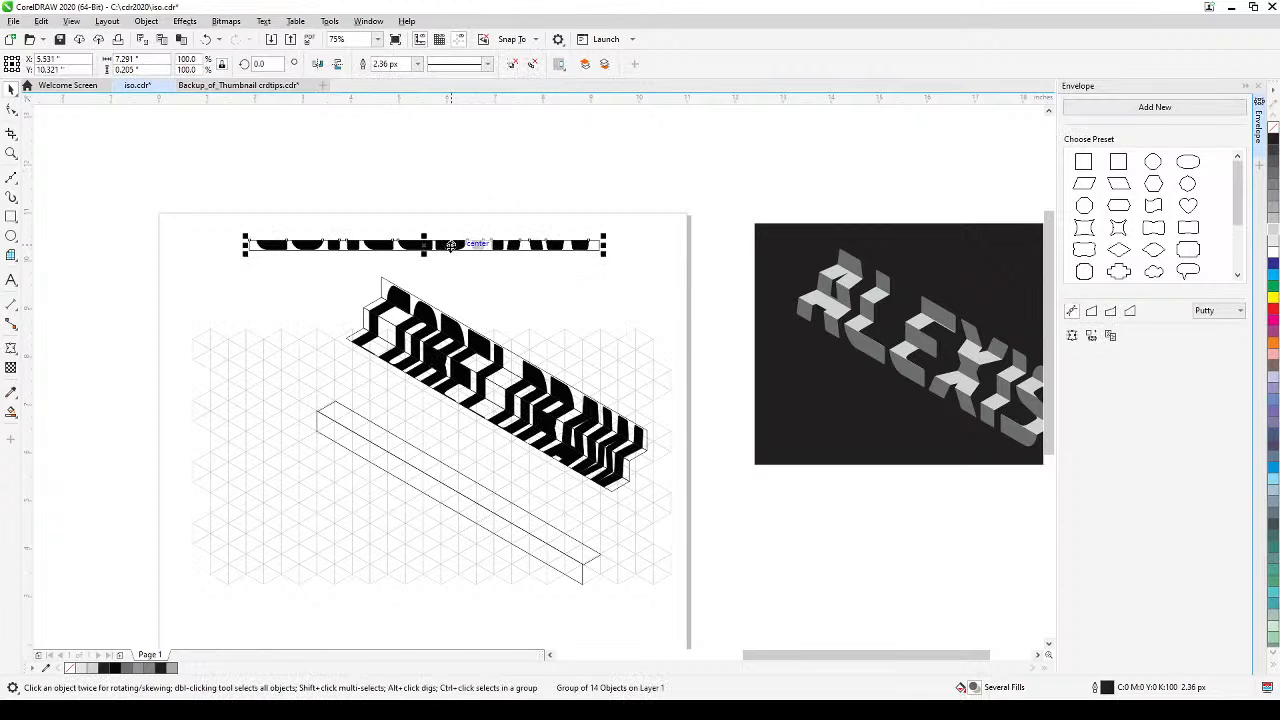
pyautogui.click(333, 432)
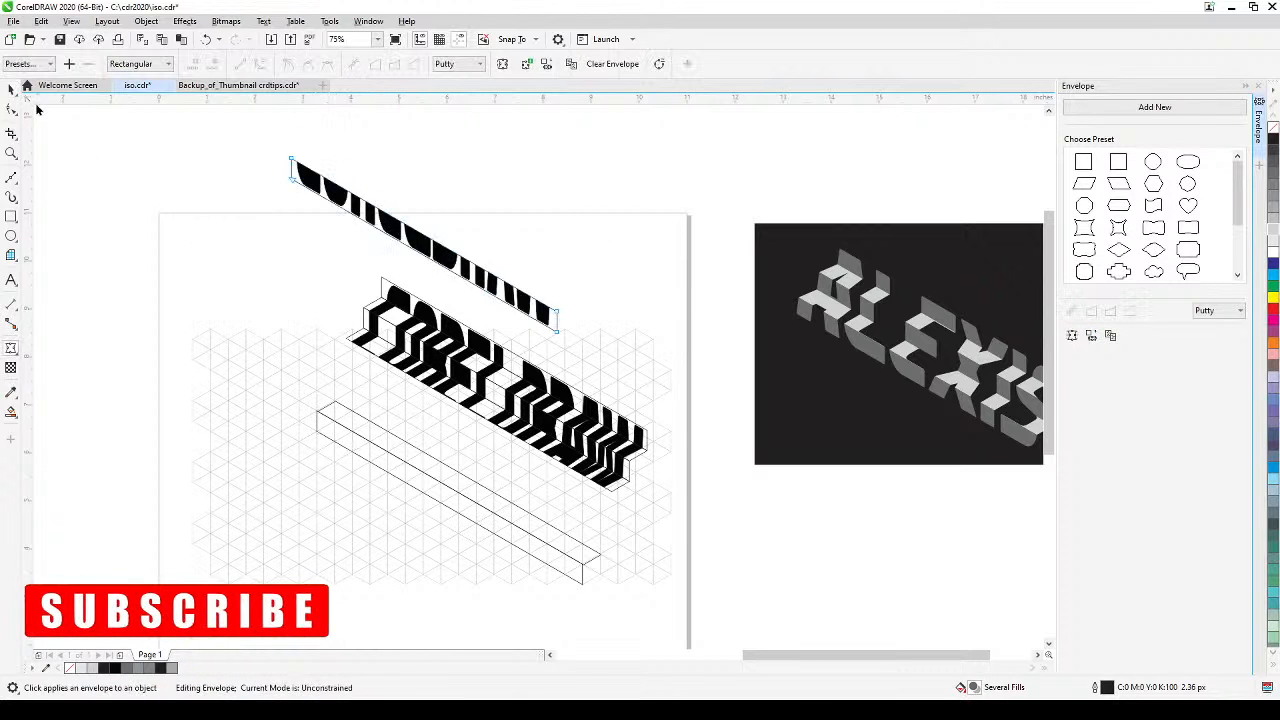
pyautogui.click(11, 91)
pyautogui.click(486, 214)
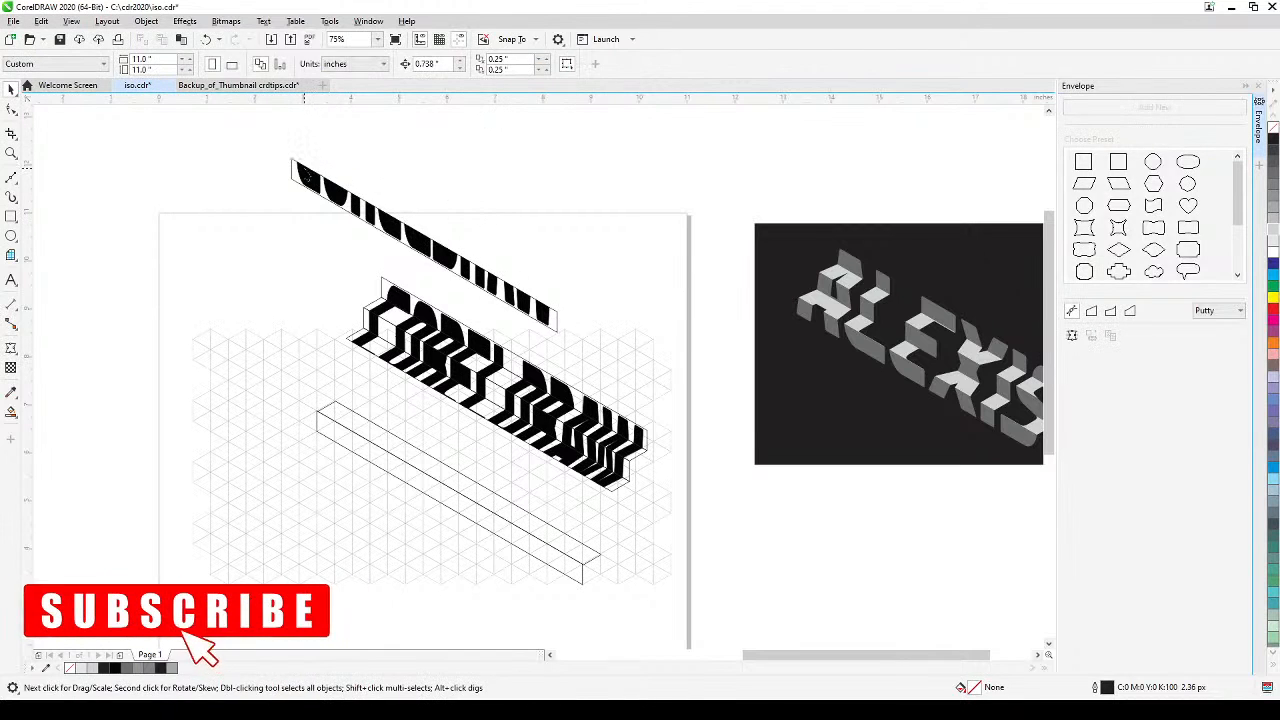
pyautogui.click(305, 178)
pyautogui.press('space')
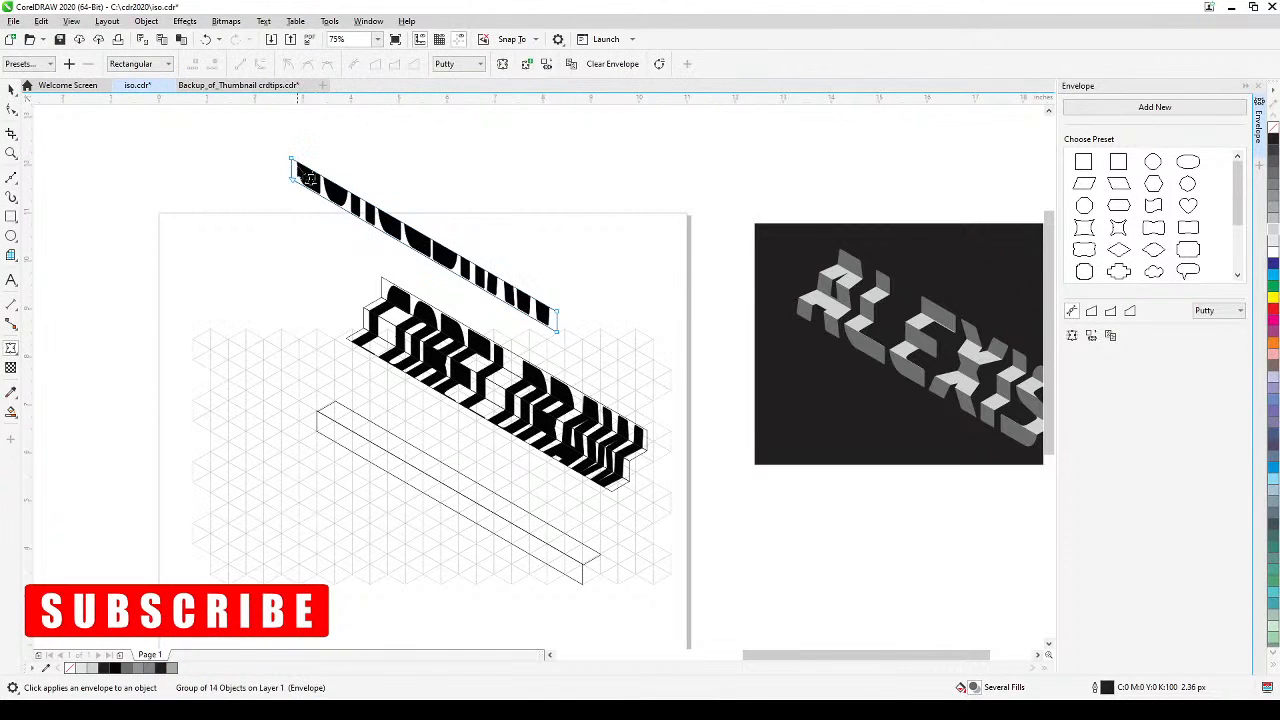
pyautogui.press('space')
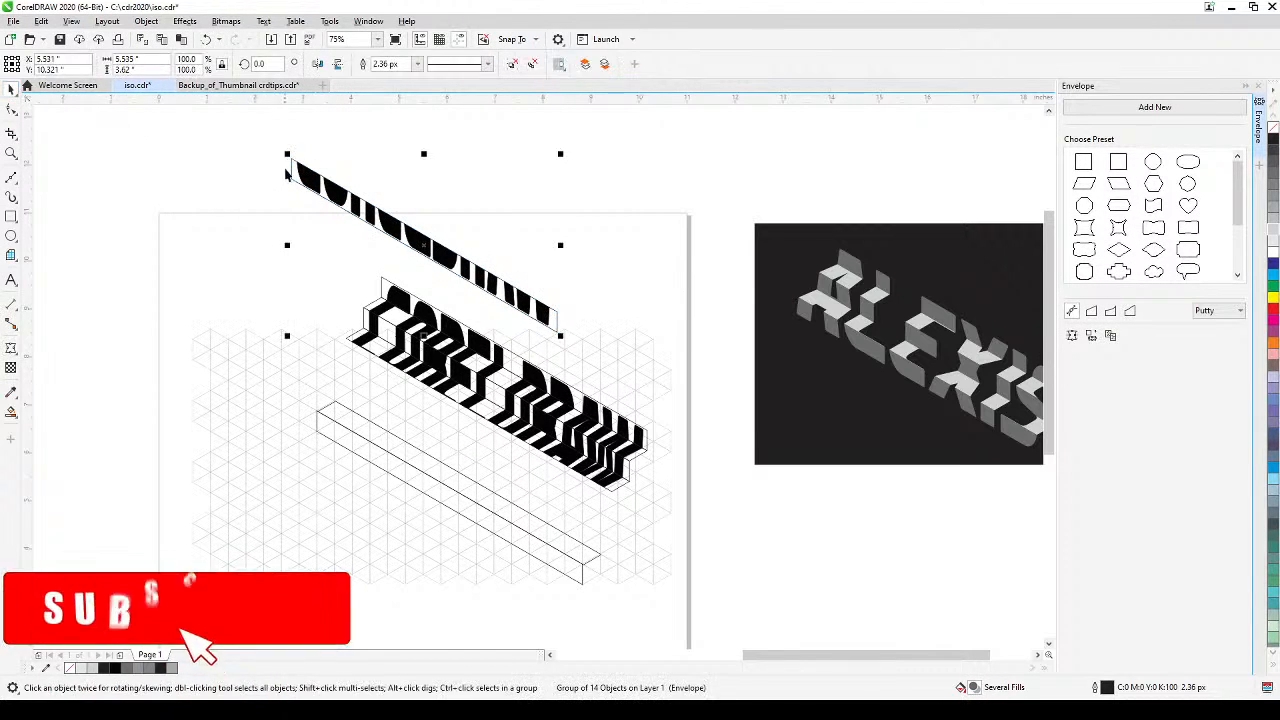
# - Move the fifth slanted strip beneath the fourth and align its upper corner exactly with the fourth strip's lower corner
pyautogui.moveTo(287, 174); pyautogui.dragTo(343, 338)
pyautogui.scroll(2, 340, 337)
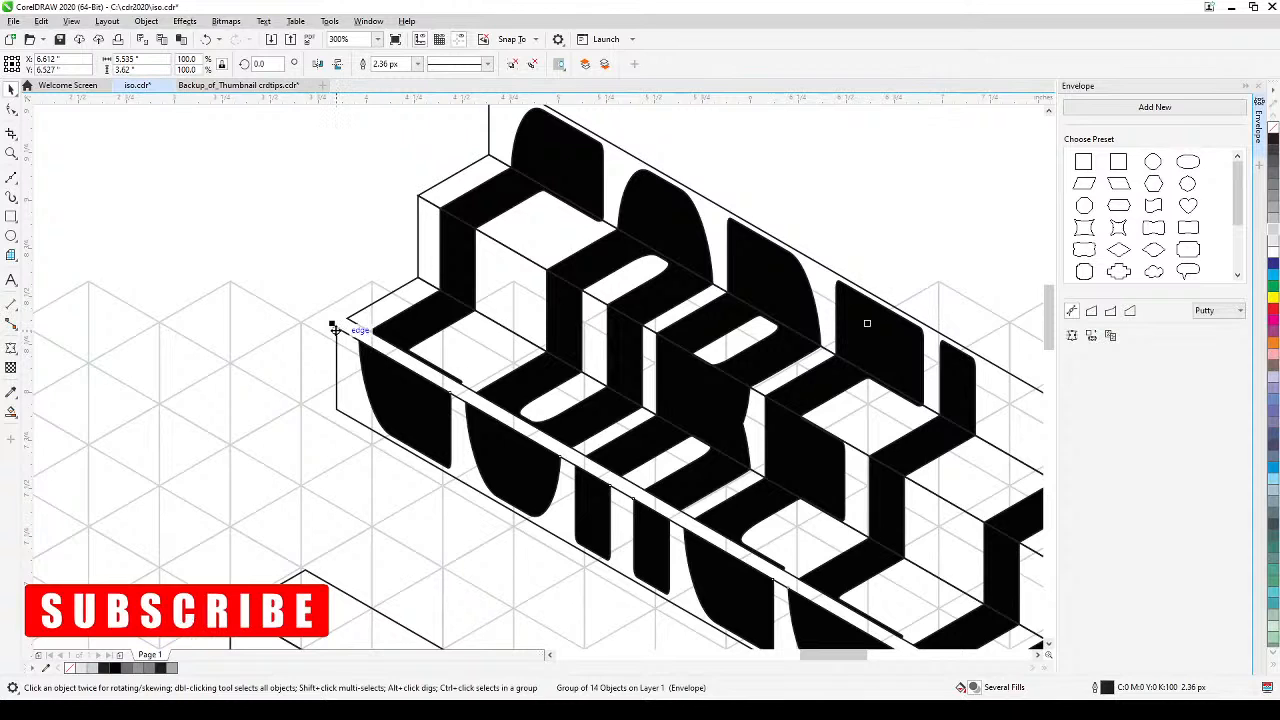
pyautogui.moveTo(340, 333); pyautogui.dragTo(346, 318)
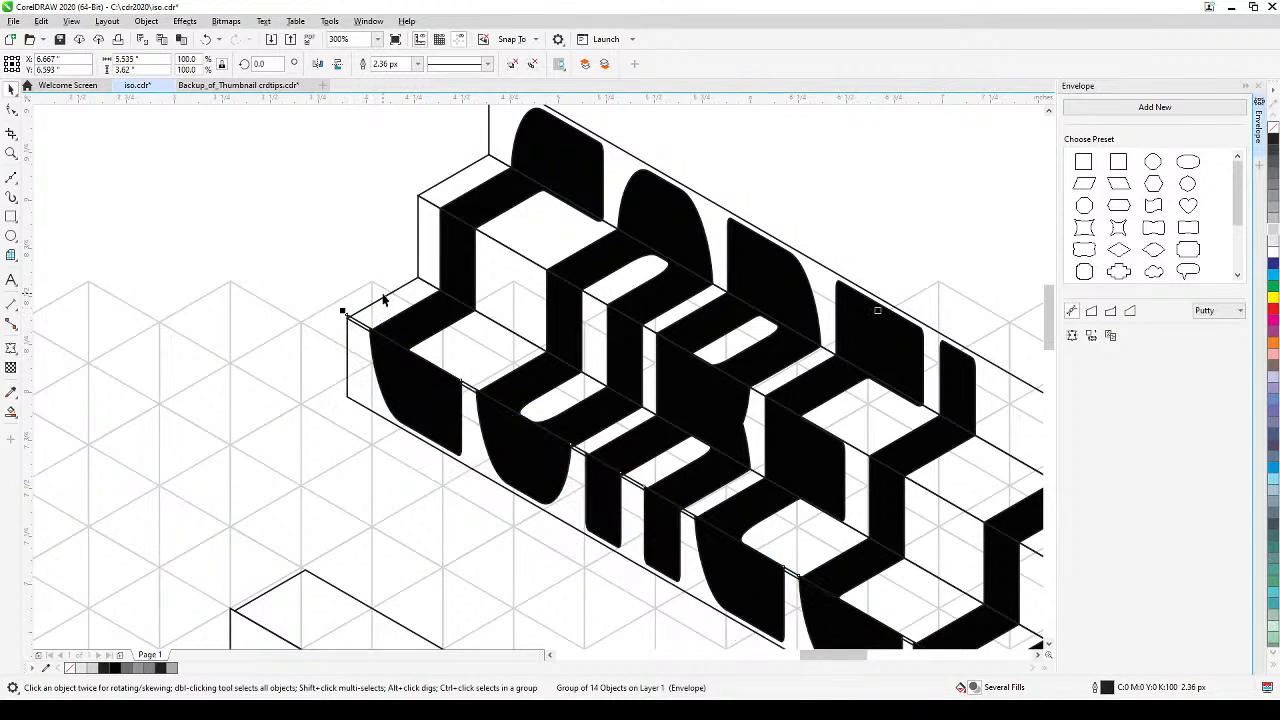
pyautogui.scroll(1, 364, 357)
pyautogui.scroll(1, 345, 323)
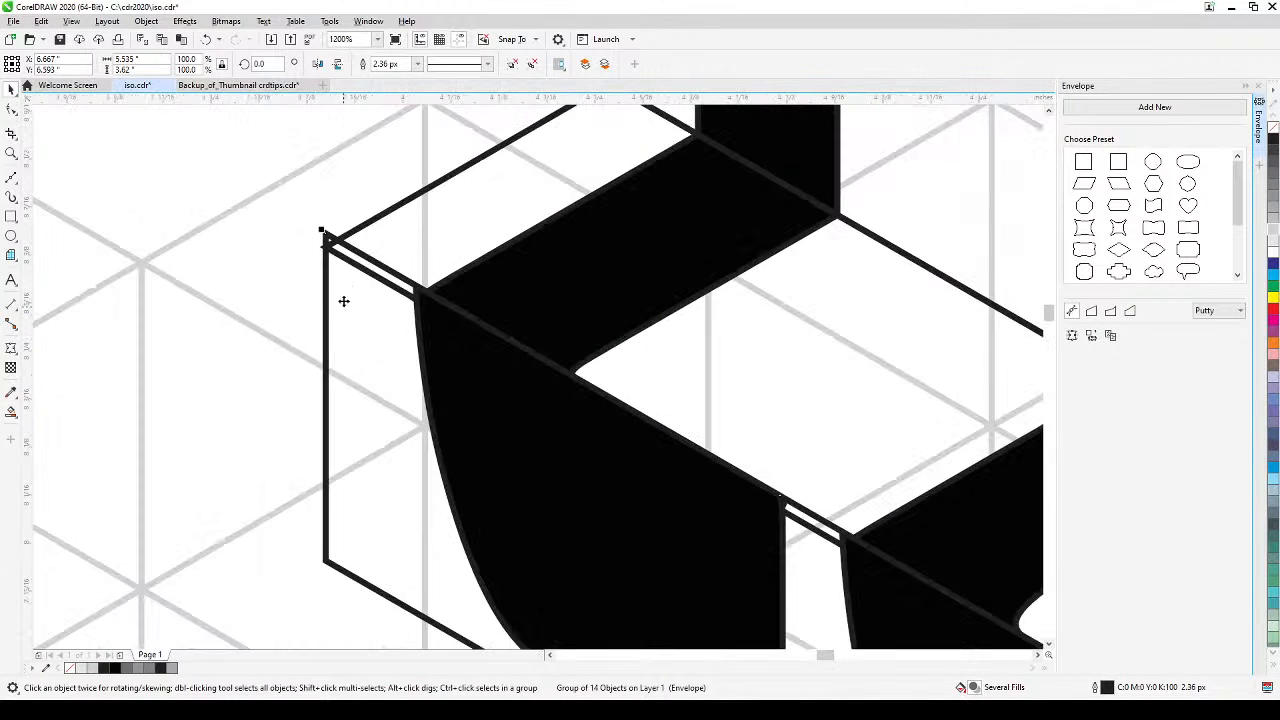
pyautogui.moveTo(326, 236)
pyautogui.mouseDown()
pyautogui.moveTo(327, 265)
pyautogui.moveTo(326, 250)
pyautogui.mouseUp()
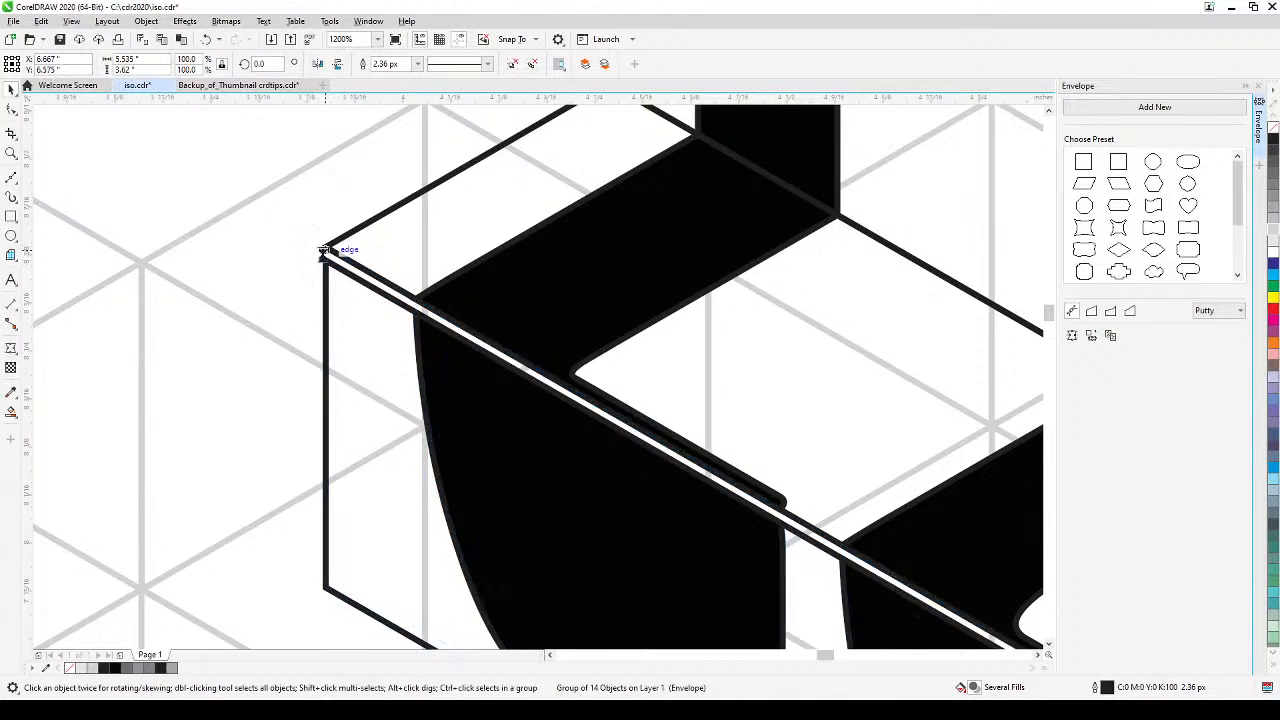
pyautogui.scroll(-1, 320, 290)
pyautogui.scroll(-2, 320, 292)
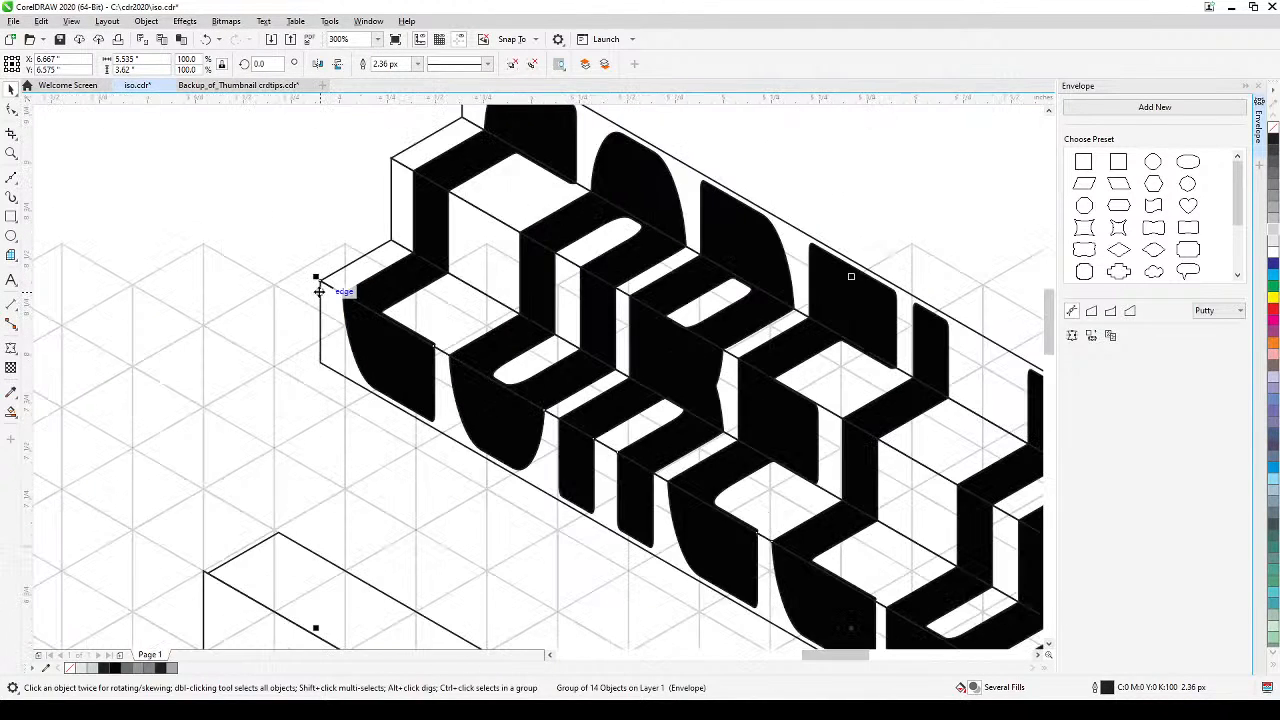
# - Examine how the five joined strips line up along the lettering and at its far end
pyautogui.scroll(1, 622, 265)
pyautogui.moveTo(607, 421); pyautogui.dragTo(472, 291)
pyautogui.scroll(-1, 486, 335)
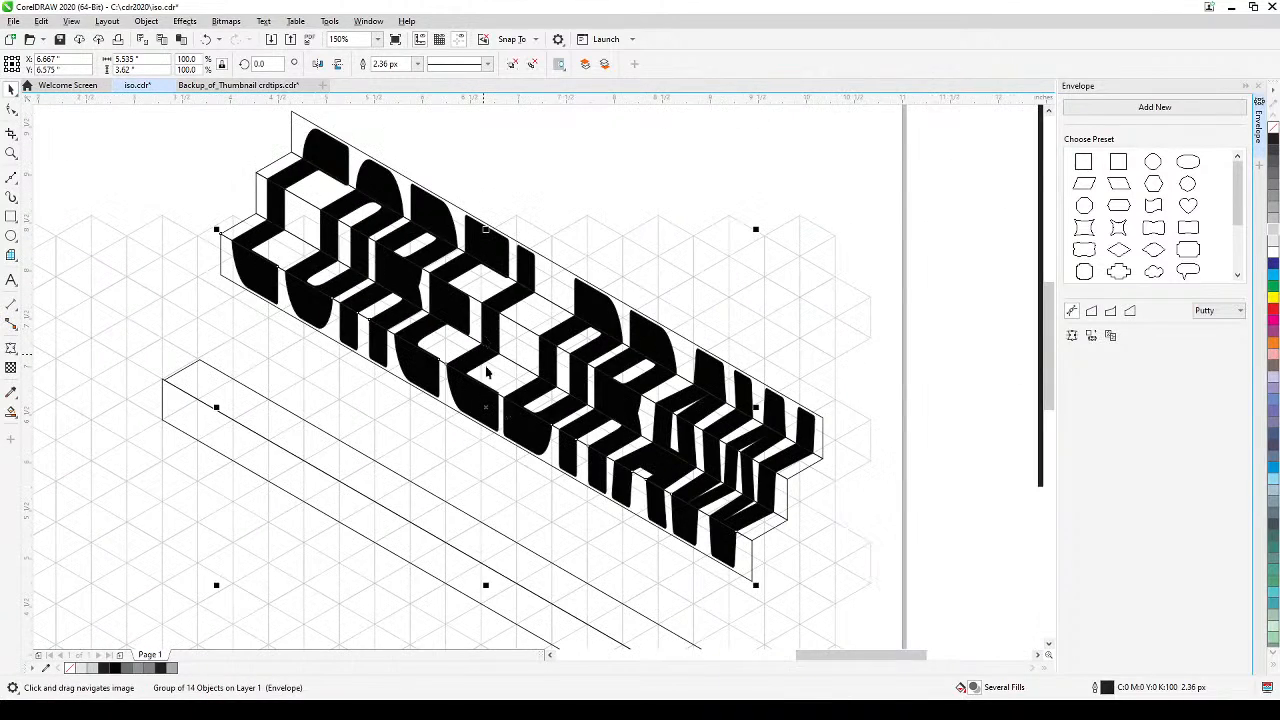
pyautogui.scroll(1, 772, 553)
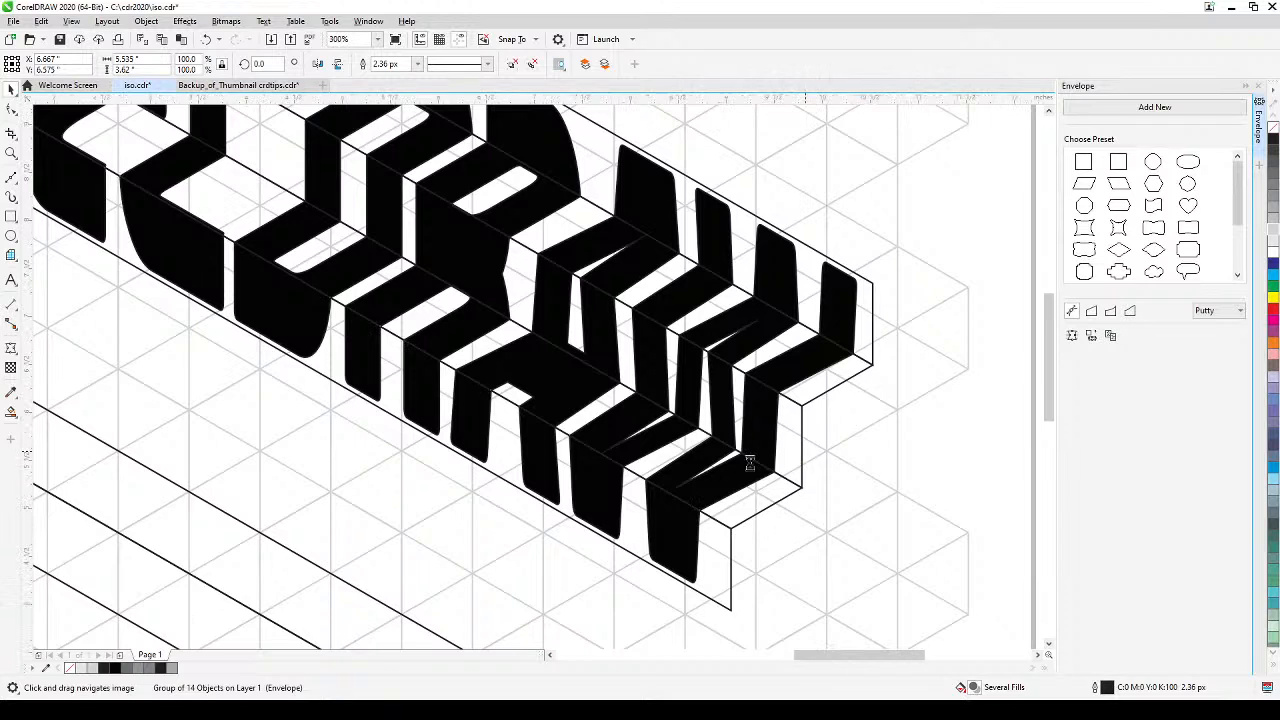
pyautogui.scroll(-1, 748, 457)
pyautogui.moveTo(657, 509); pyautogui.dragTo(600, 509)
pyautogui.scroll(-1, 521, 460)
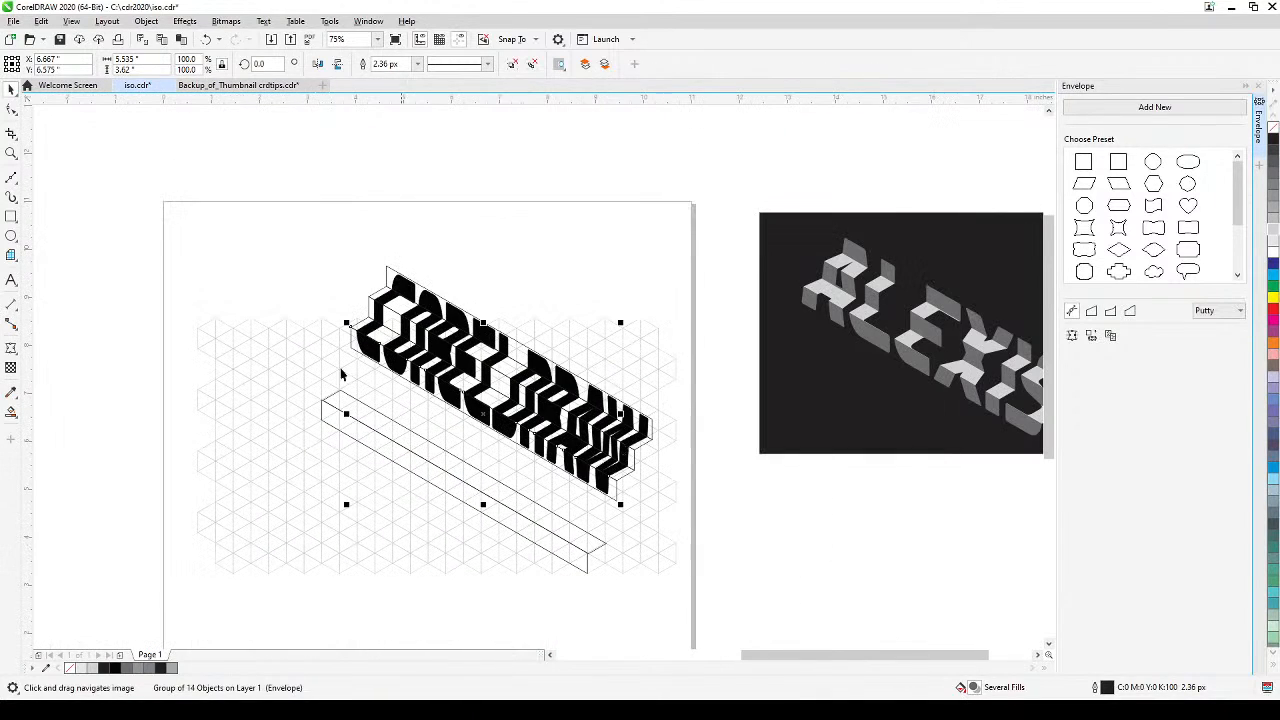
# - Move all five assembled lettering strips off the page to the empty area beside the dark ALEXIS reference artwork
pyautogui.moveTo(316, 208); pyautogui.dragTo(699, 537)
pyautogui.moveTo(782, 543); pyautogui.dragTo(532, 399)
pyautogui.moveTo(350, 316); pyautogui.dragTo(790, 550)
pyautogui.moveTo(957, 471); pyautogui.dragTo(637, 545)
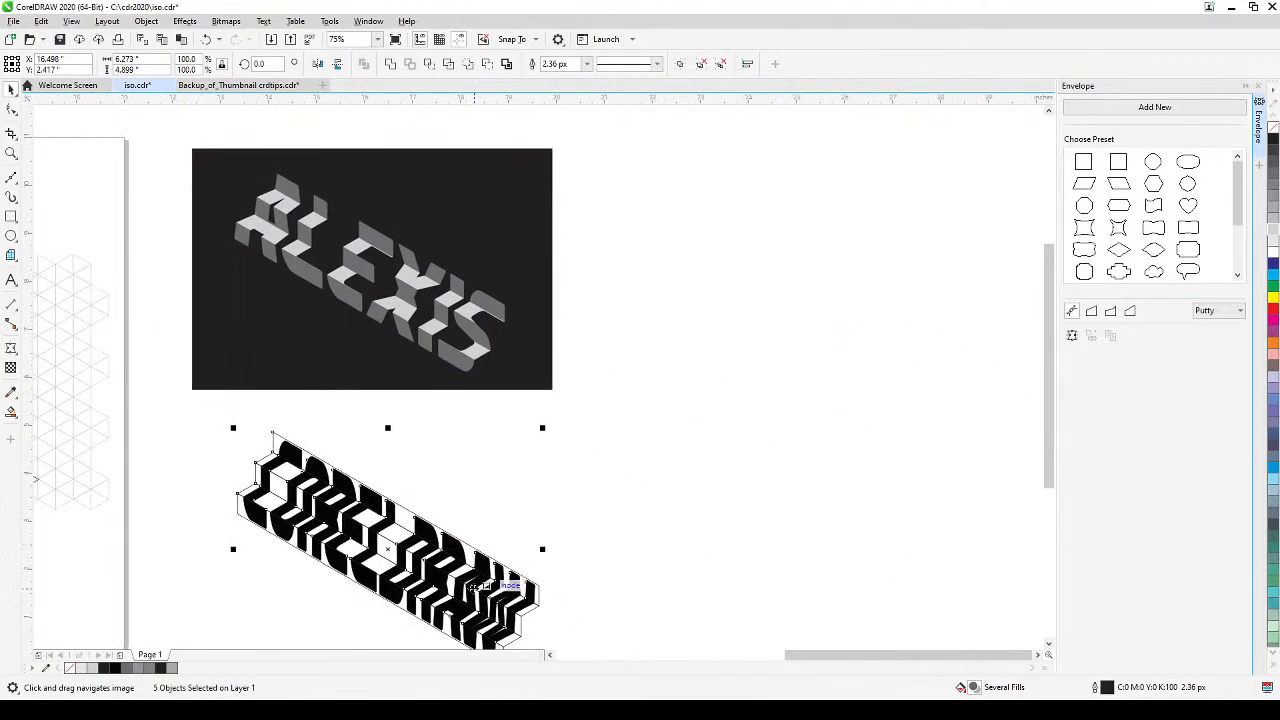
pyautogui.moveTo(500, 586); pyautogui.dragTo(809, 328)
pyautogui.click(446, 452)
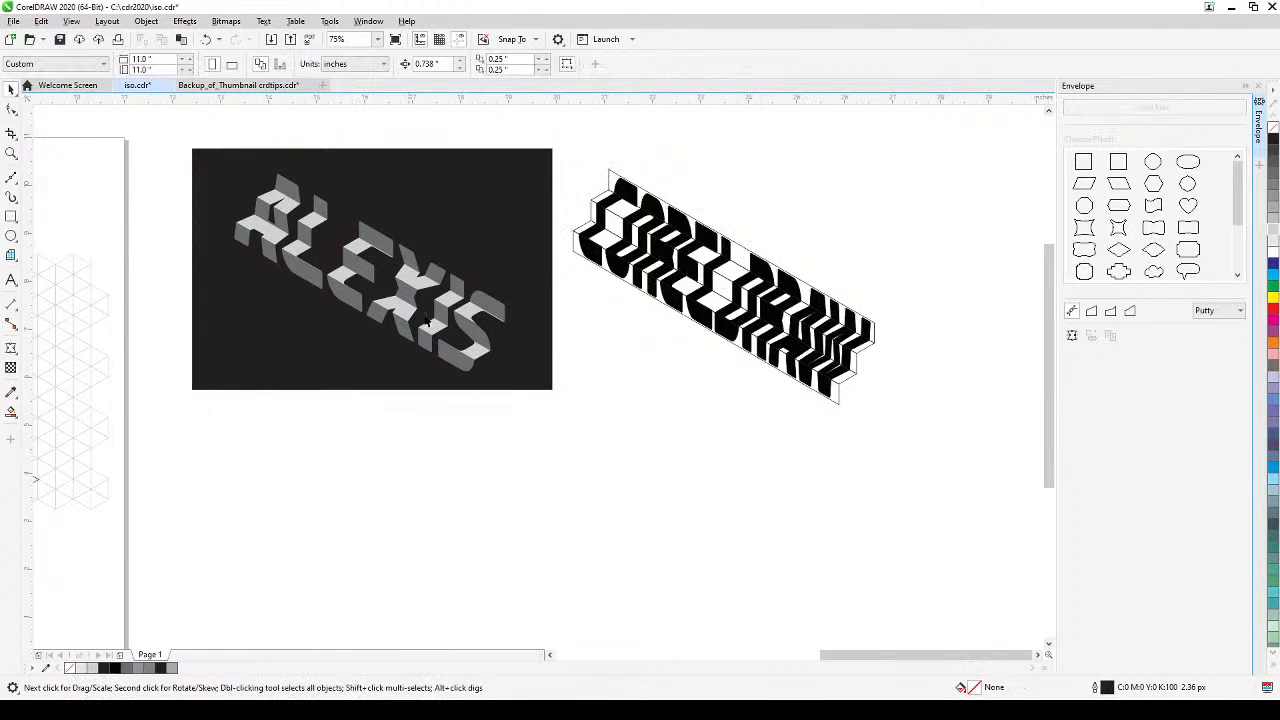
pyautogui.moveTo(593, 204); pyautogui.dragTo(604, 238)
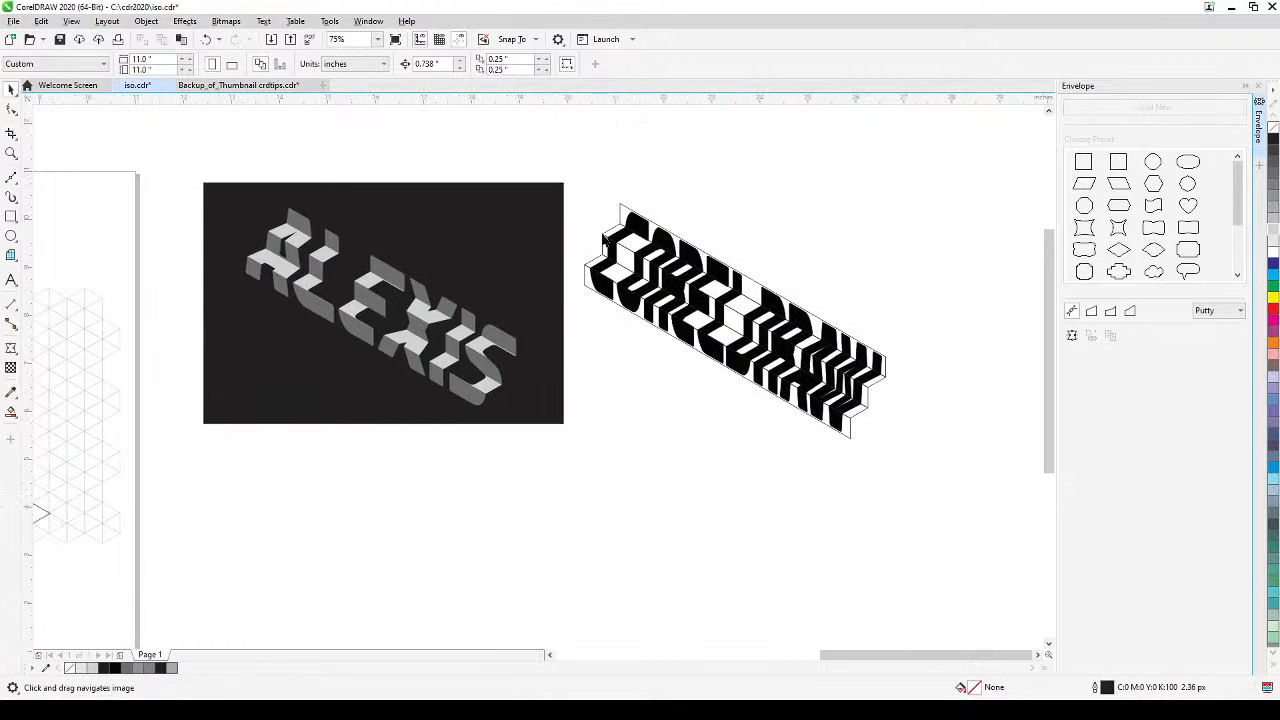
# - Ungroup the five slanted strips into separate letter pieces and outlines, leaving nothing selected
pyautogui.moveTo(566, 152); pyautogui.dragTo(950, 553)
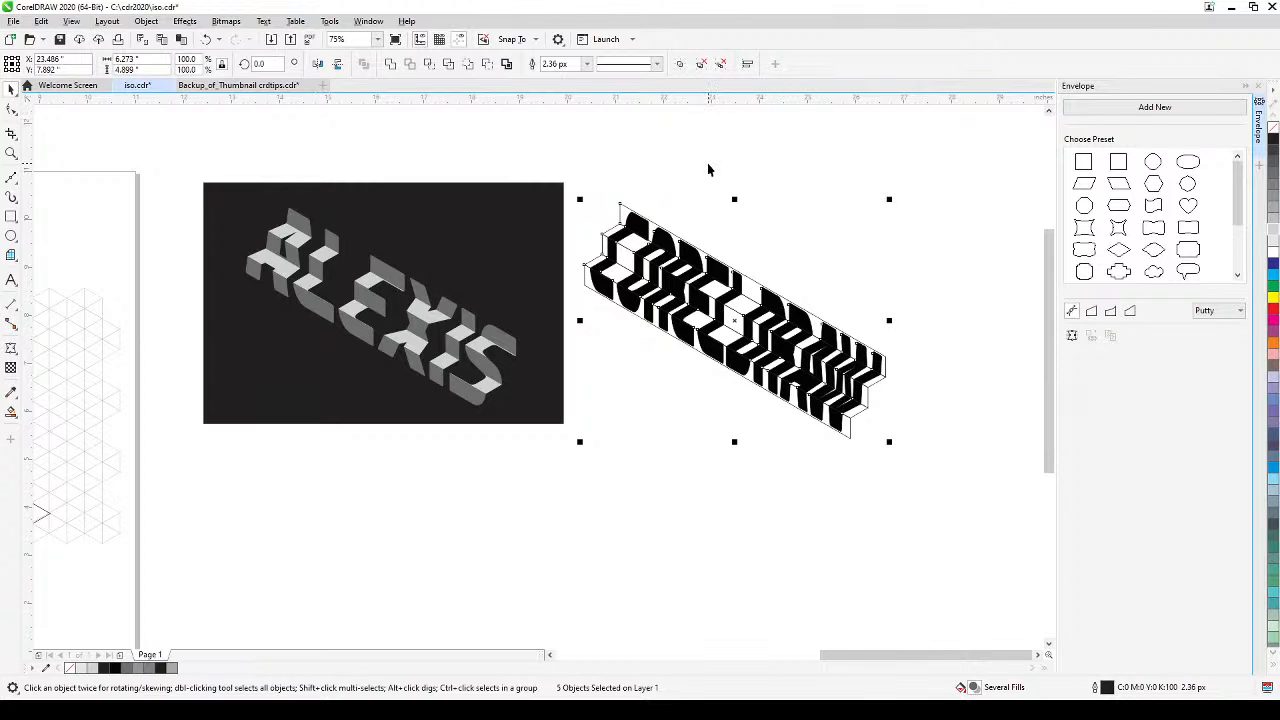
pyautogui.hotkey('ctrl', 'u')
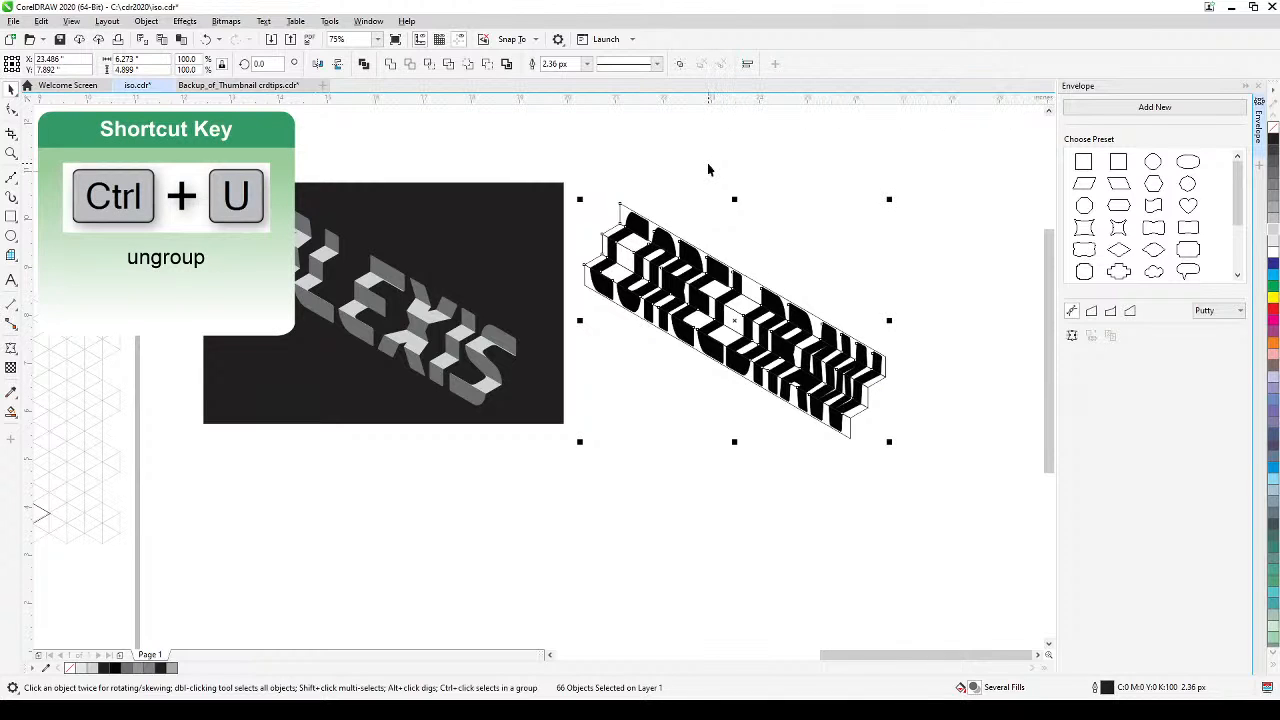
pyautogui.click(671, 179)
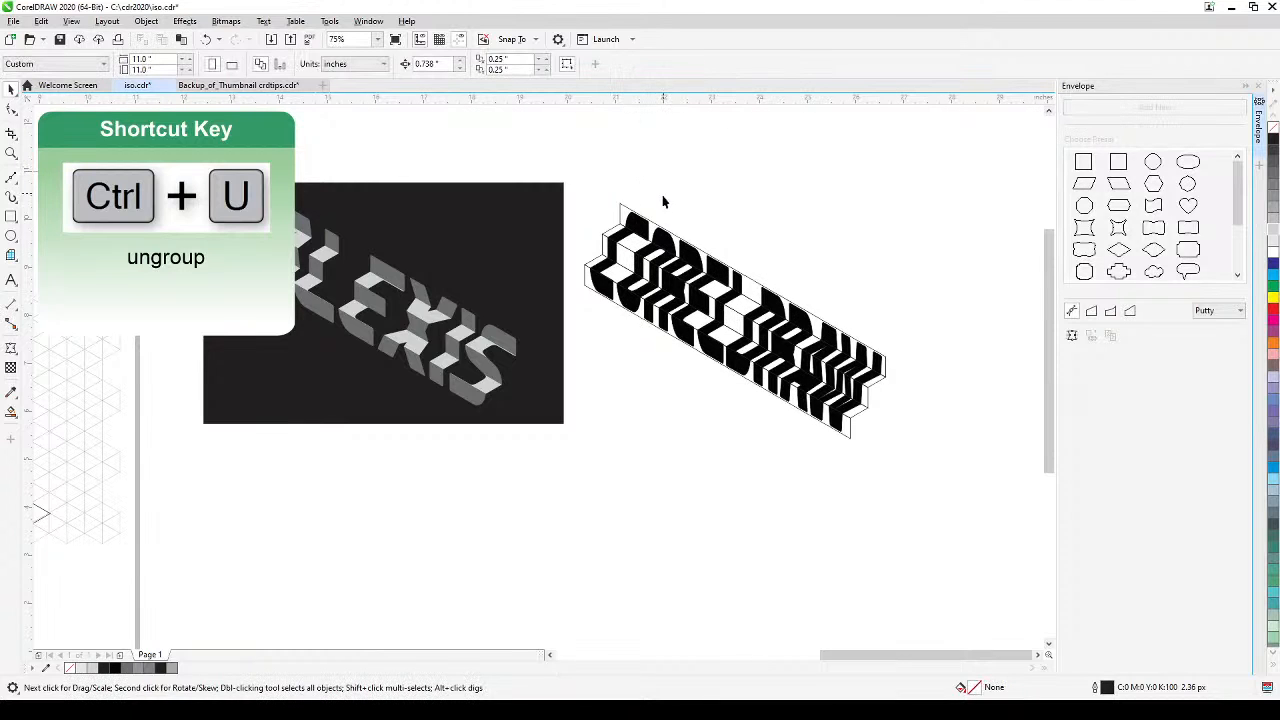
# - Delete the parallelogram outlines around the five strips so that only the black letter pieces remain
pyautogui.click(663, 212)
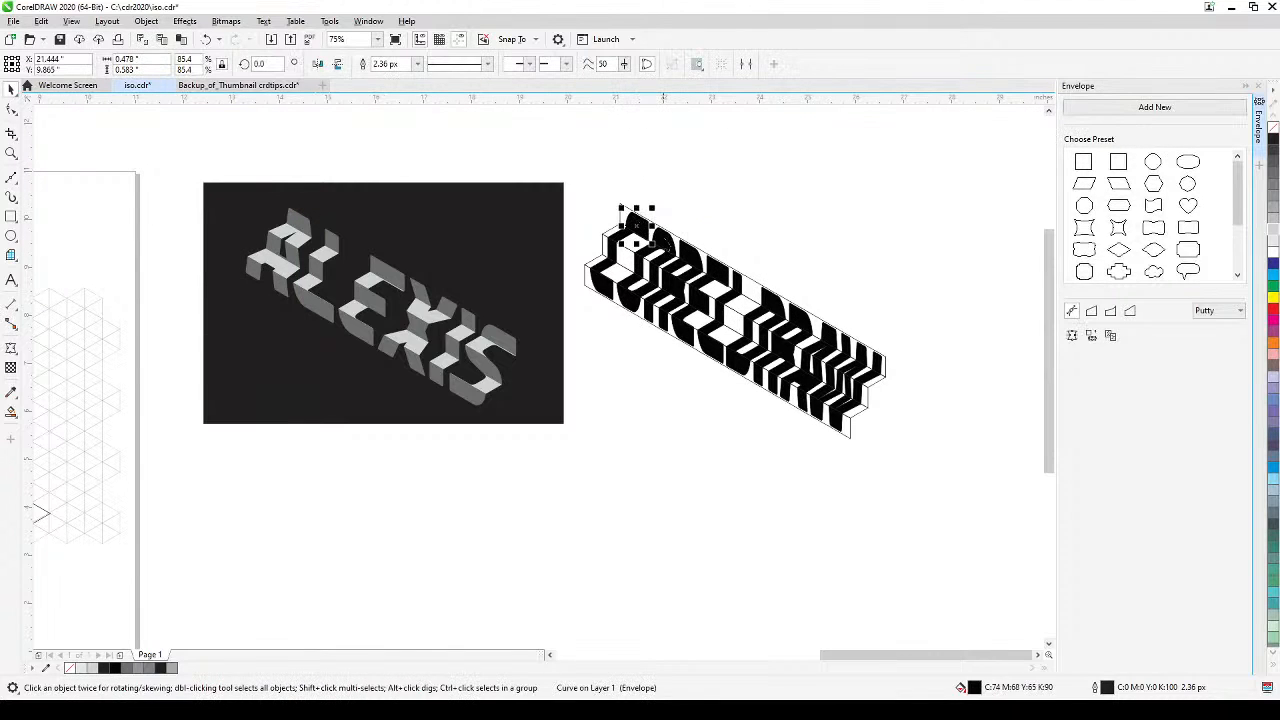
pyautogui.click(630, 215)
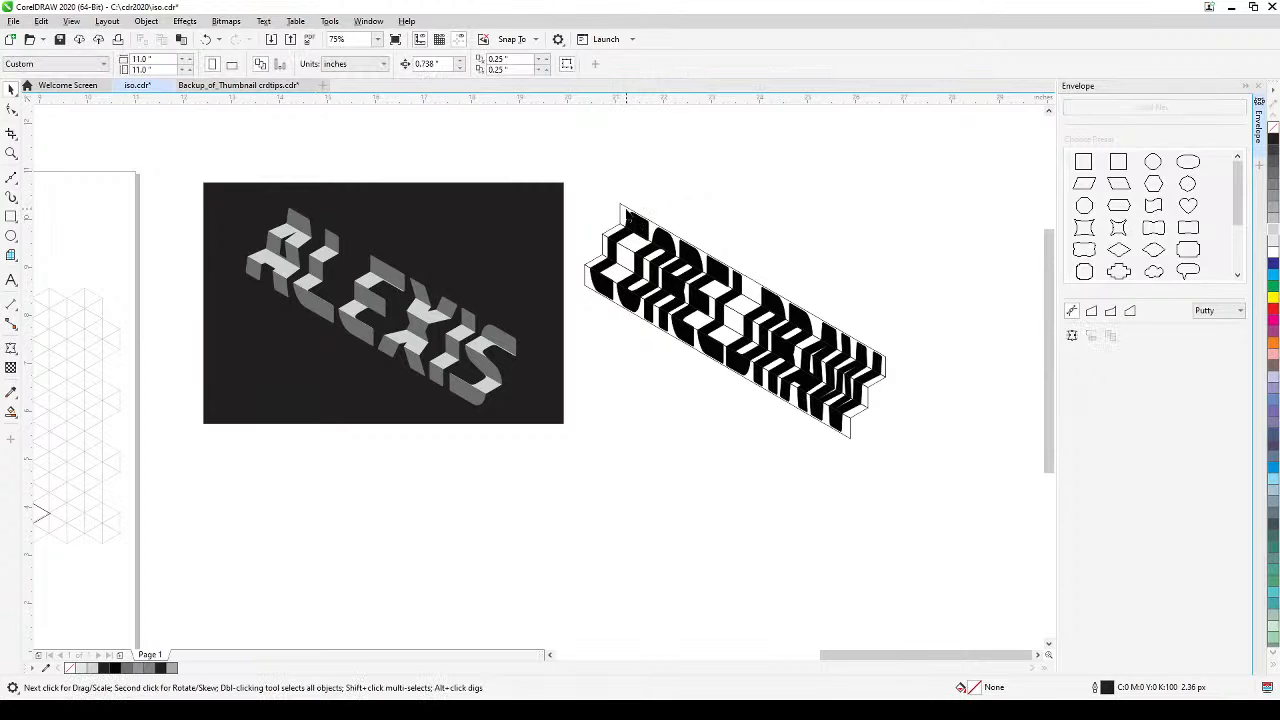
pyautogui.click(627, 216)
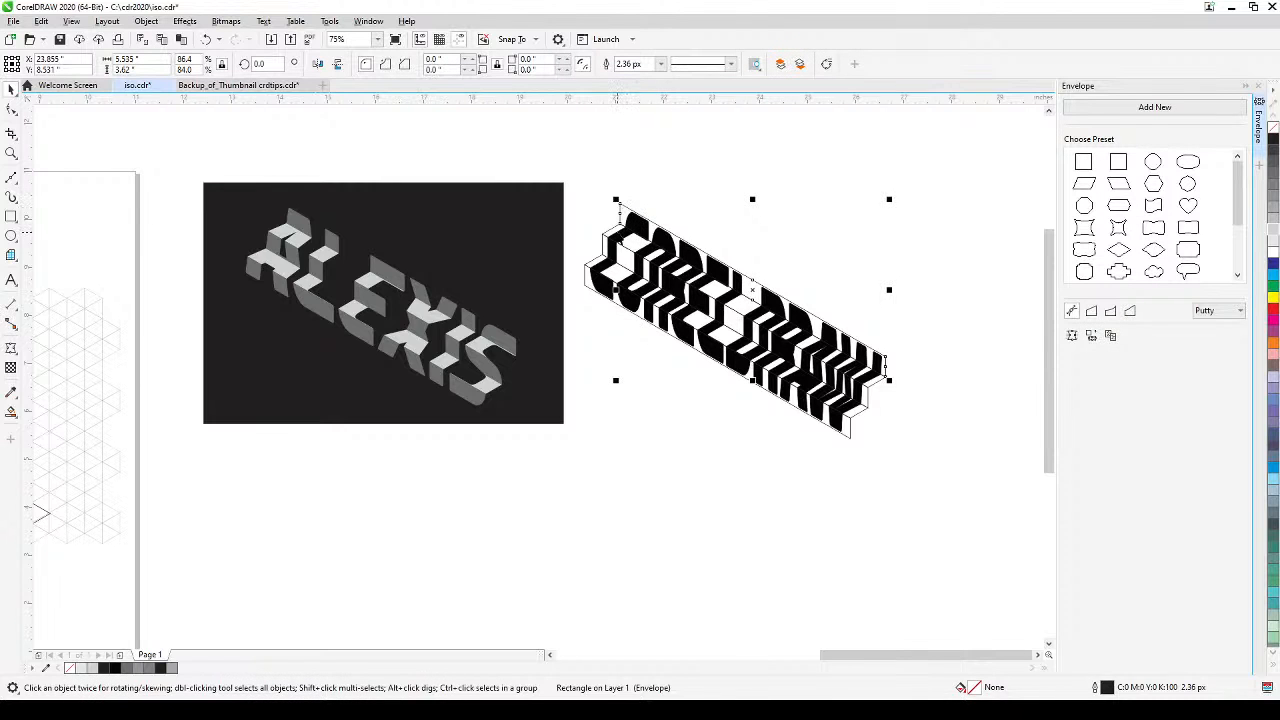
pyautogui.moveTo(616, 238); pyautogui.dragTo(598, 257)
pyautogui.press('Delete')
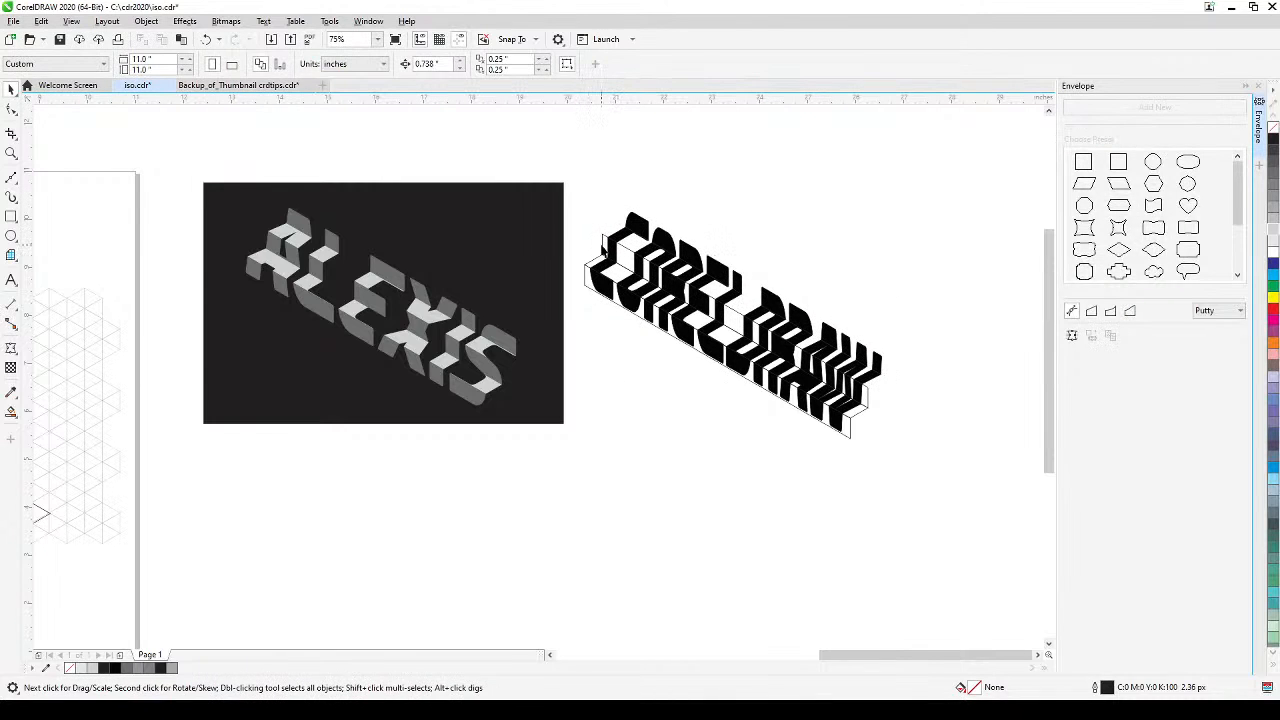
pyautogui.click(602, 249)
pyautogui.press('Delete')
pyautogui.click(588, 262)
pyautogui.press('Delete')
pyautogui.click(600, 257)
pyautogui.press('Delete')
# - Sample the medium gray from the ALEXIS artwork and fill the bottom-strip pieces of C, O, R, E, L and D with it
pyautogui.click(11, 393)
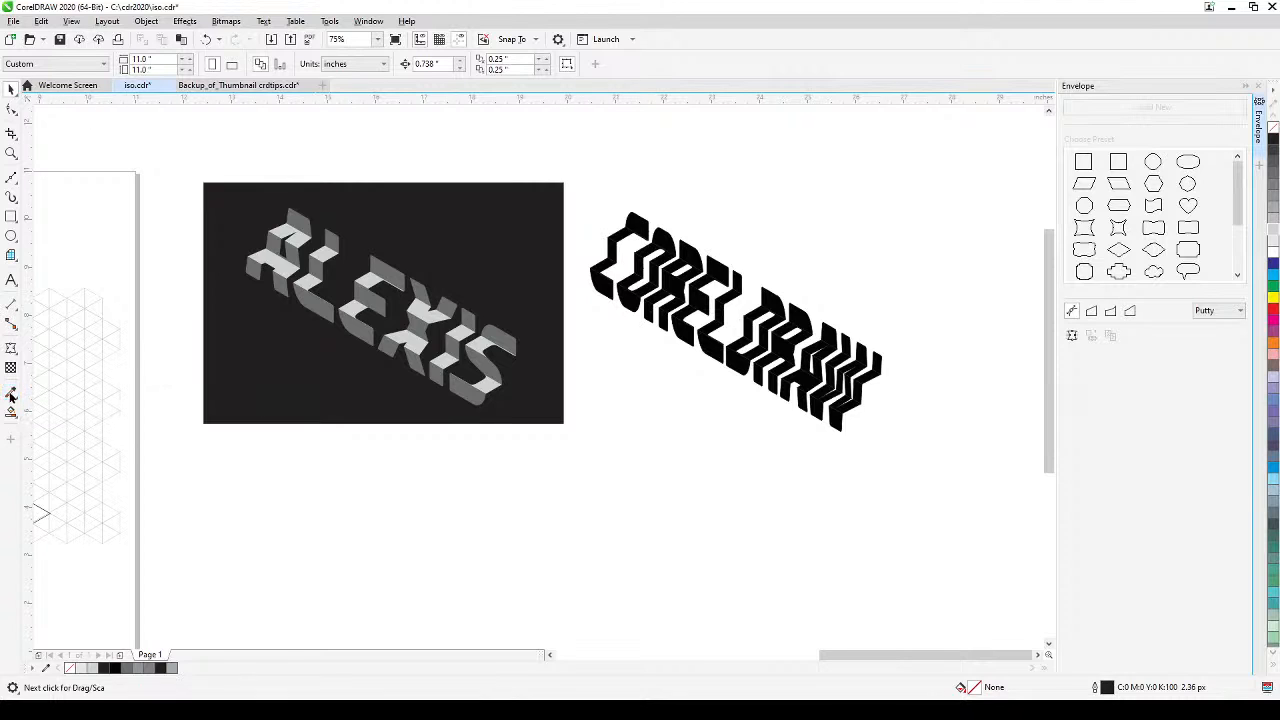
pyautogui.click(463, 385)
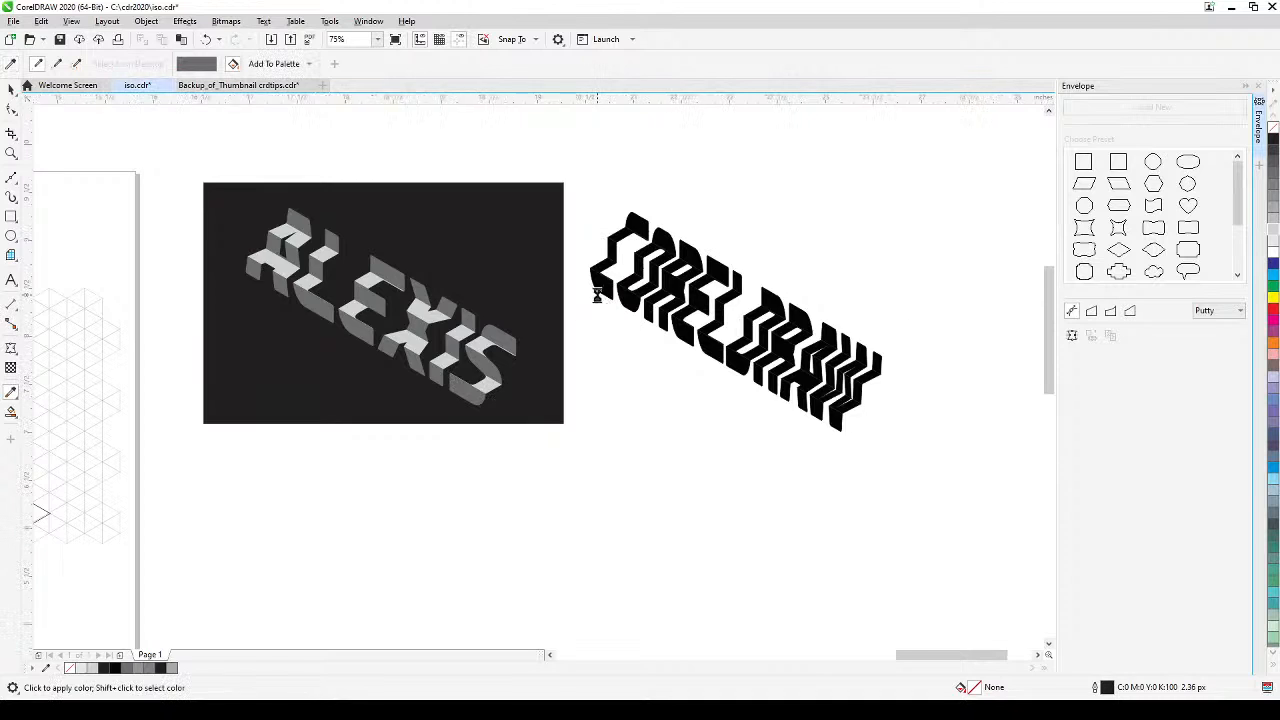
pyautogui.scroll(2, 612, 298)
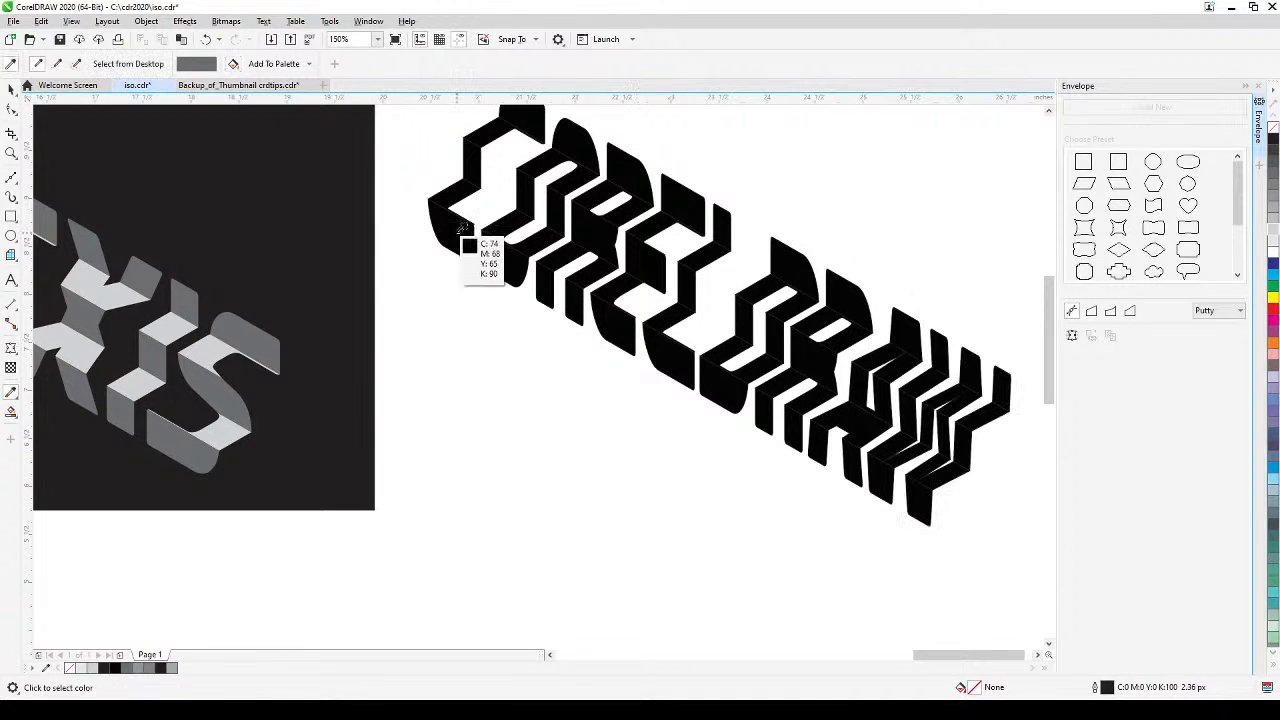
pyautogui.click(455, 236)
pyautogui.click(496, 262)
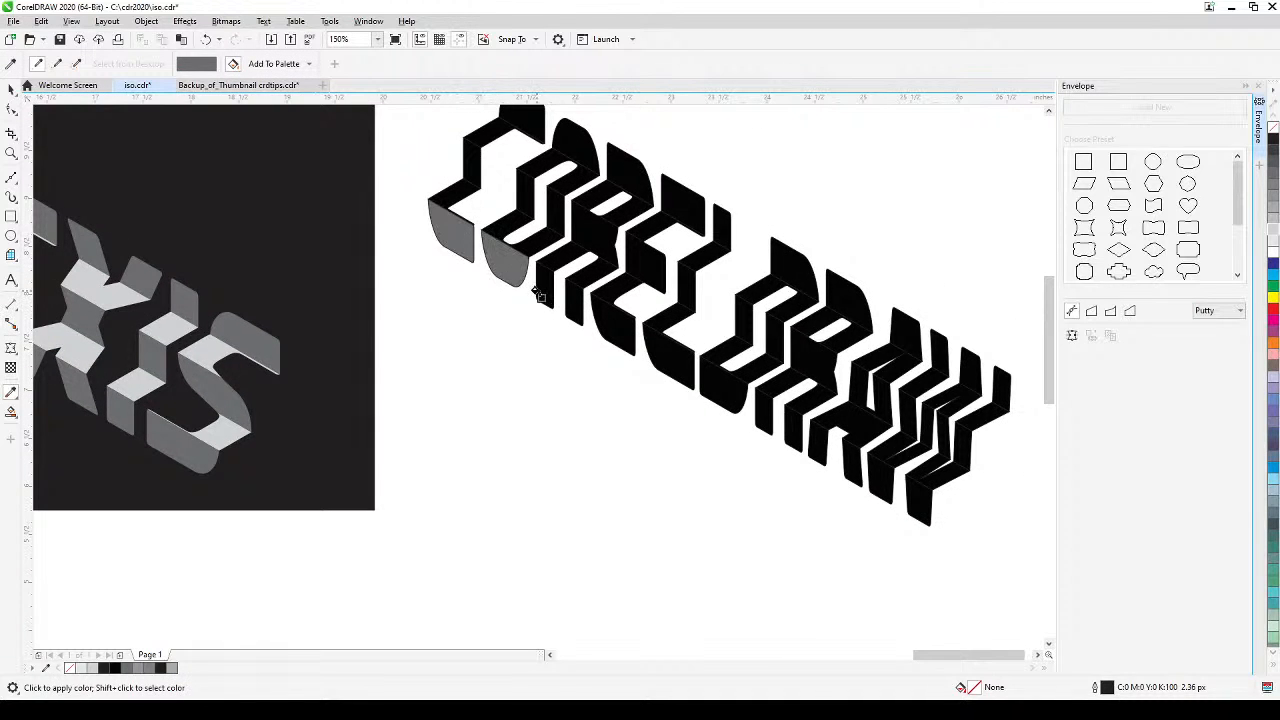
pyautogui.click(548, 298)
pyautogui.click(571, 308)
pyautogui.click(610, 326)
pyautogui.click(665, 362)
pyautogui.click(724, 390)
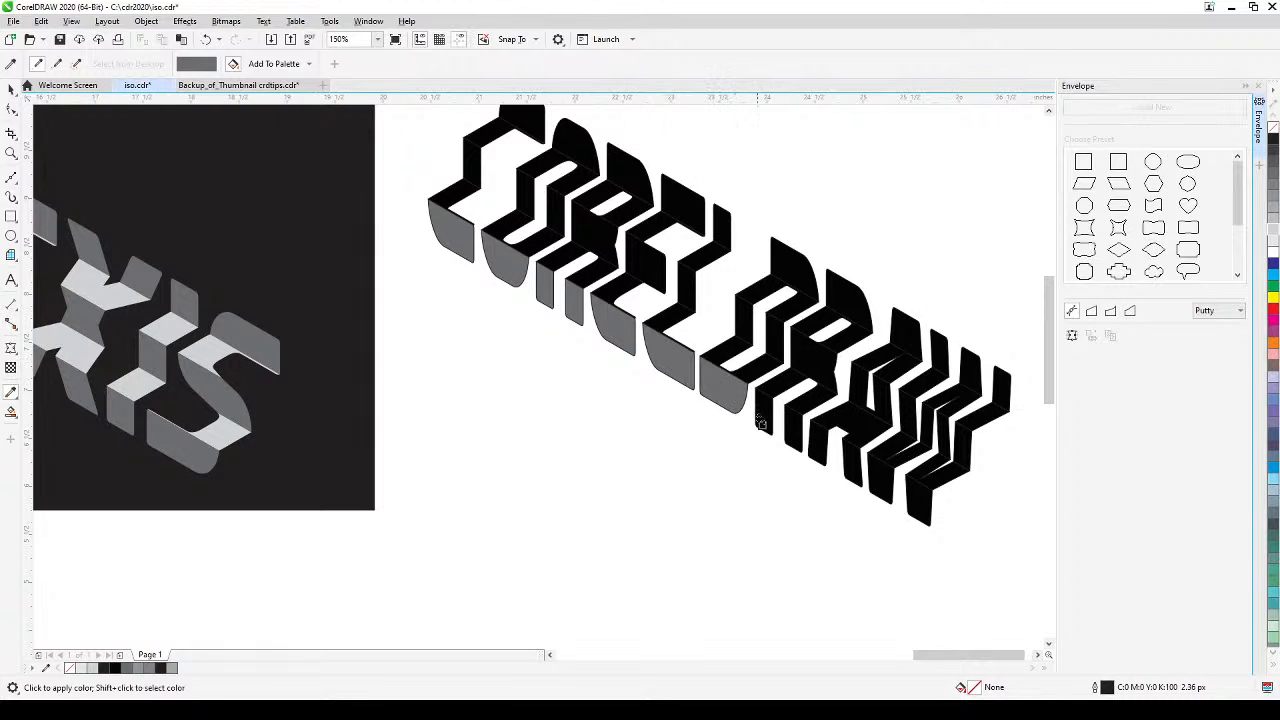
# - Fill the remaining bottom-strip pieces of R, A and W with the sampled medium gray
pyautogui.click(764, 420)
pyautogui.click(796, 434)
pyautogui.click(814, 442)
pyautogui.click(846, 462)
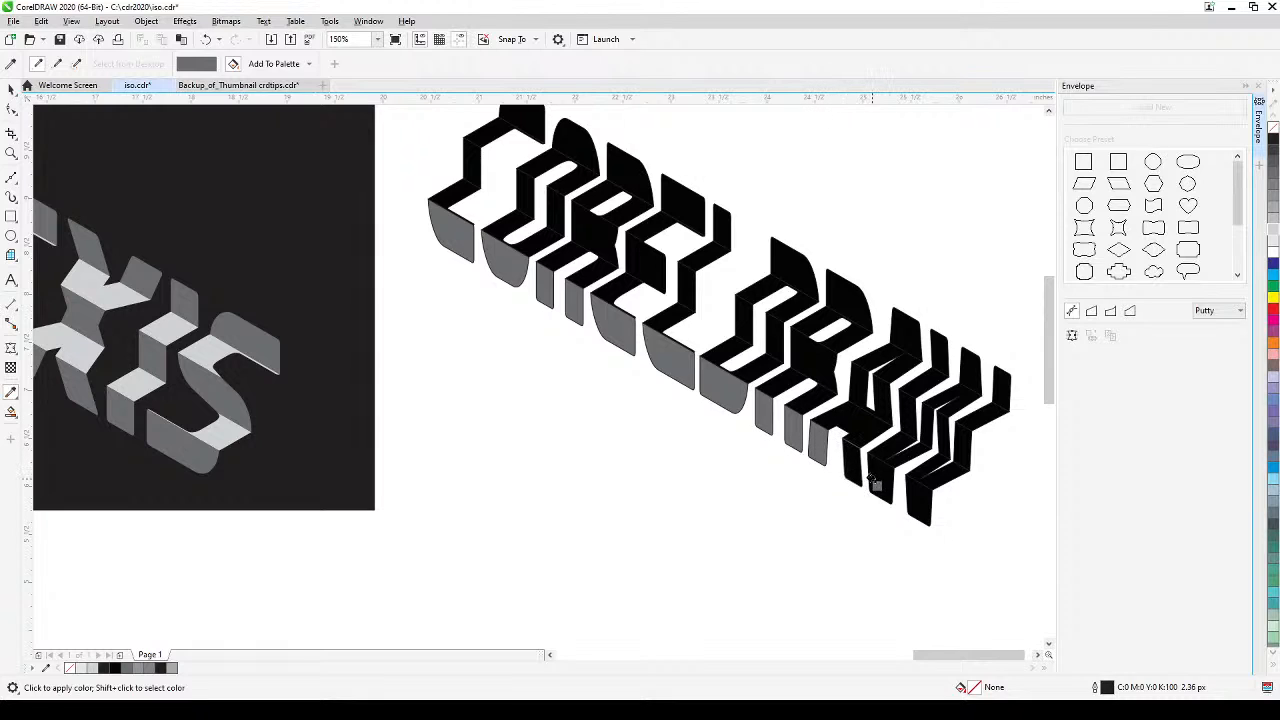
pyautogui.click(851, 468)
pyautogui.click(880, 478)
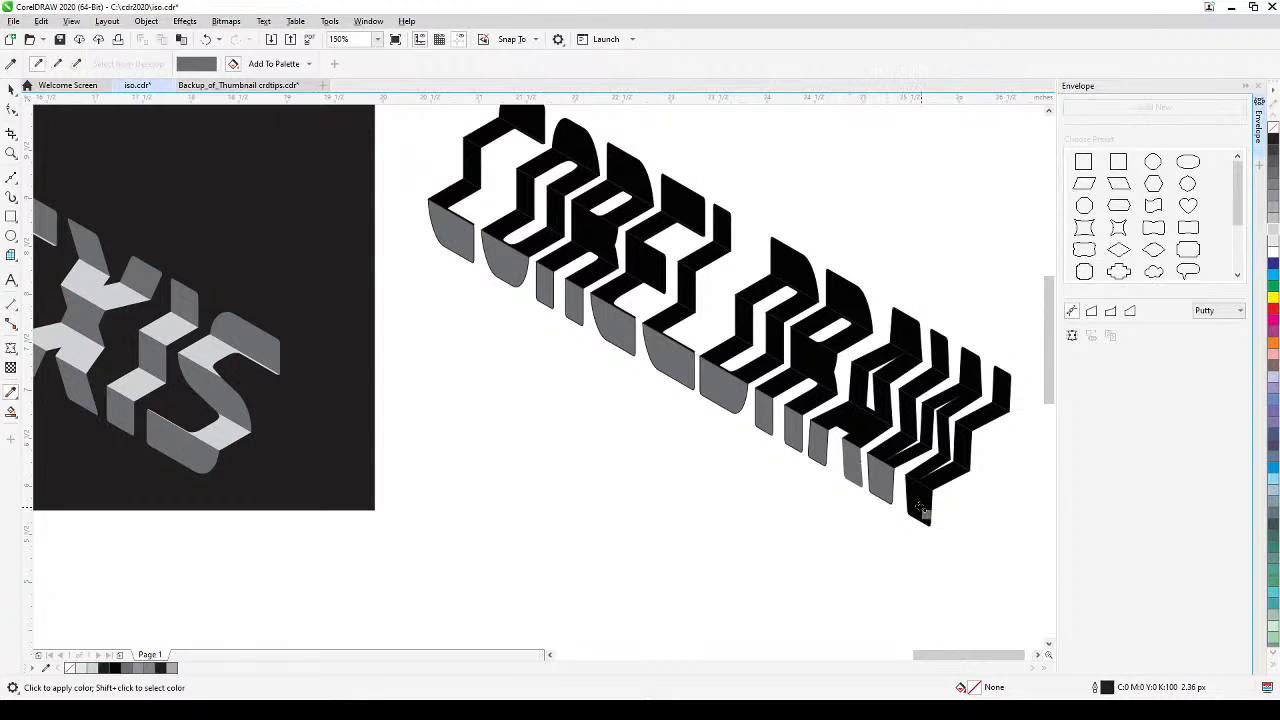
pyautogui.click(916, 505)
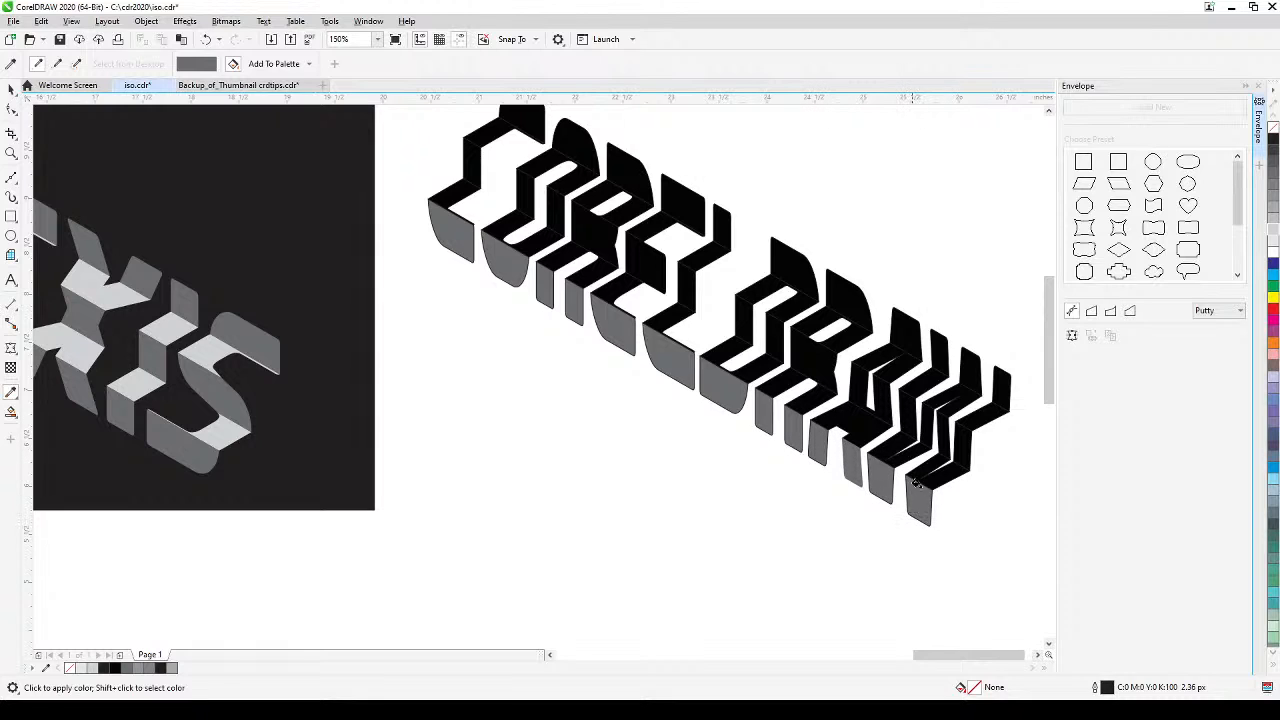
# - Fill the middle vertical-strip pieces of W, A and the R of DRAW with the sampled medium gray
pyautogui.click(956, 445)
pyautogui.click(938, 427)
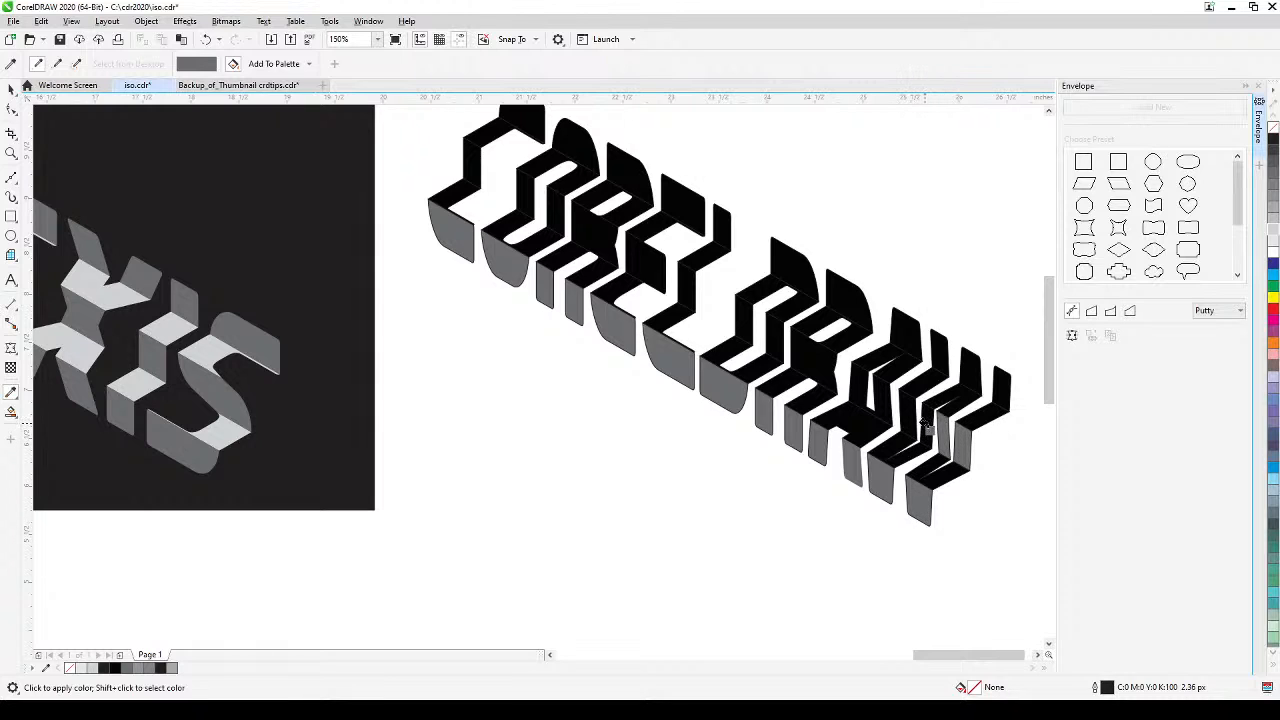
pyautogui.click(903, 412)
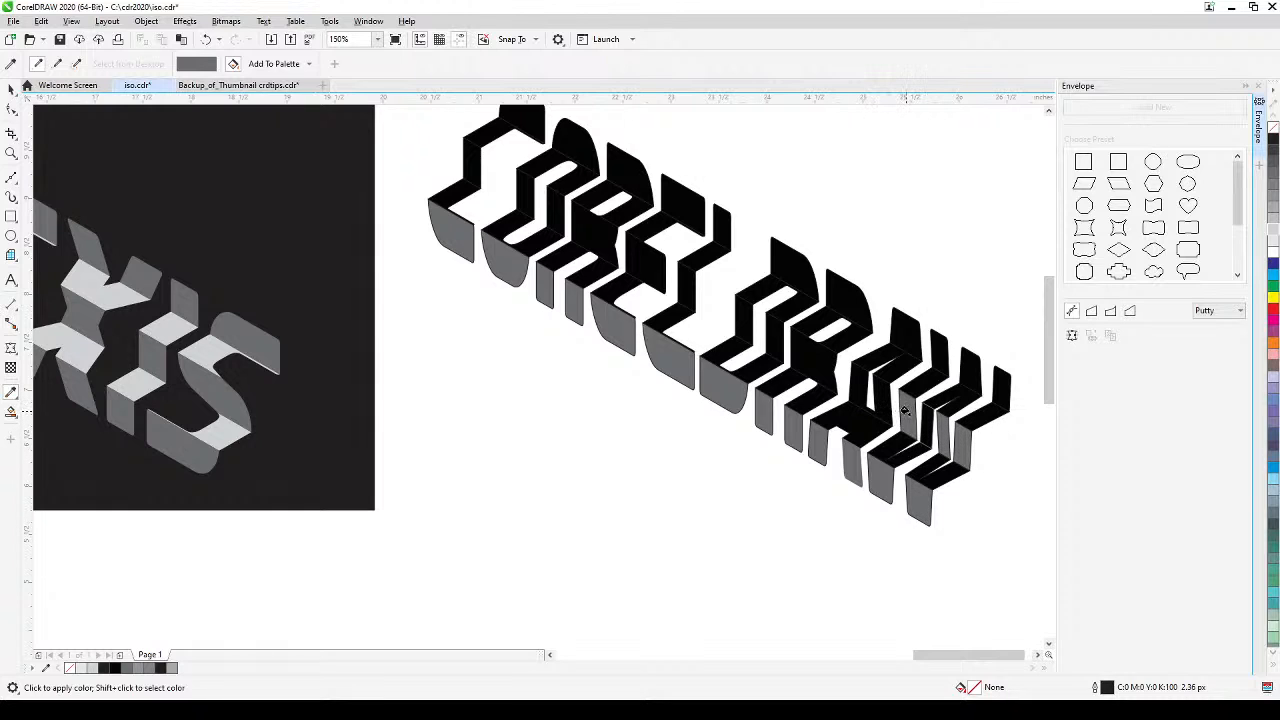
pyautogui.scroll(2, 925, 420)
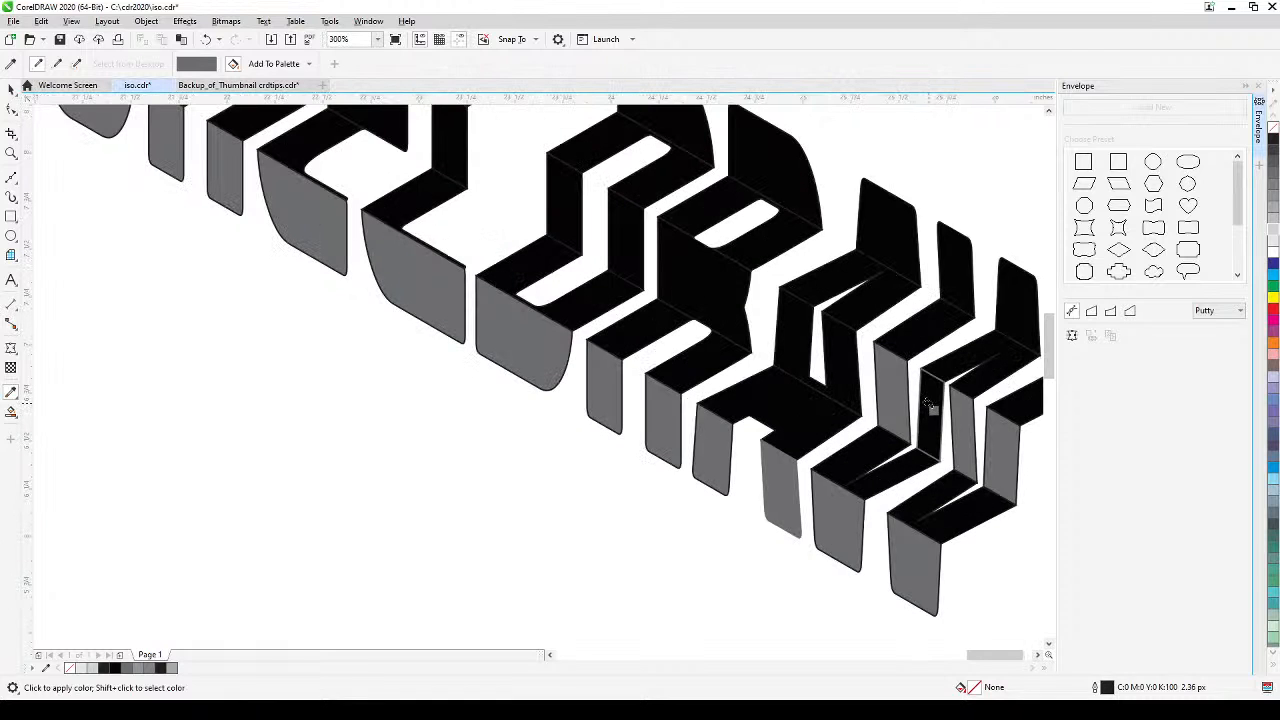
pyautogui.click(814, 357)
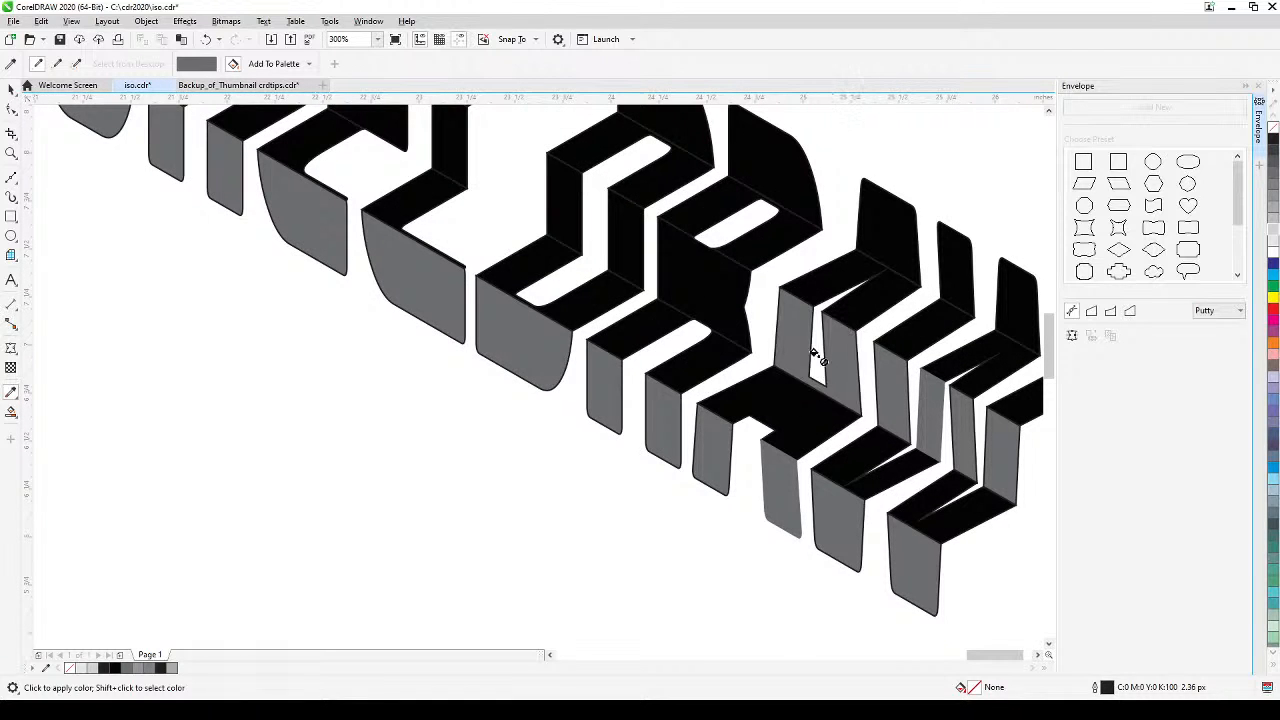
pyautogui.click(700, 284)
# - Fill the middle vertical-strip pieces of D and of the letters in COREL with the sampled medium gray
pyautogui.moveTo(545, 268); pyautogui.dragTo(658, 416)
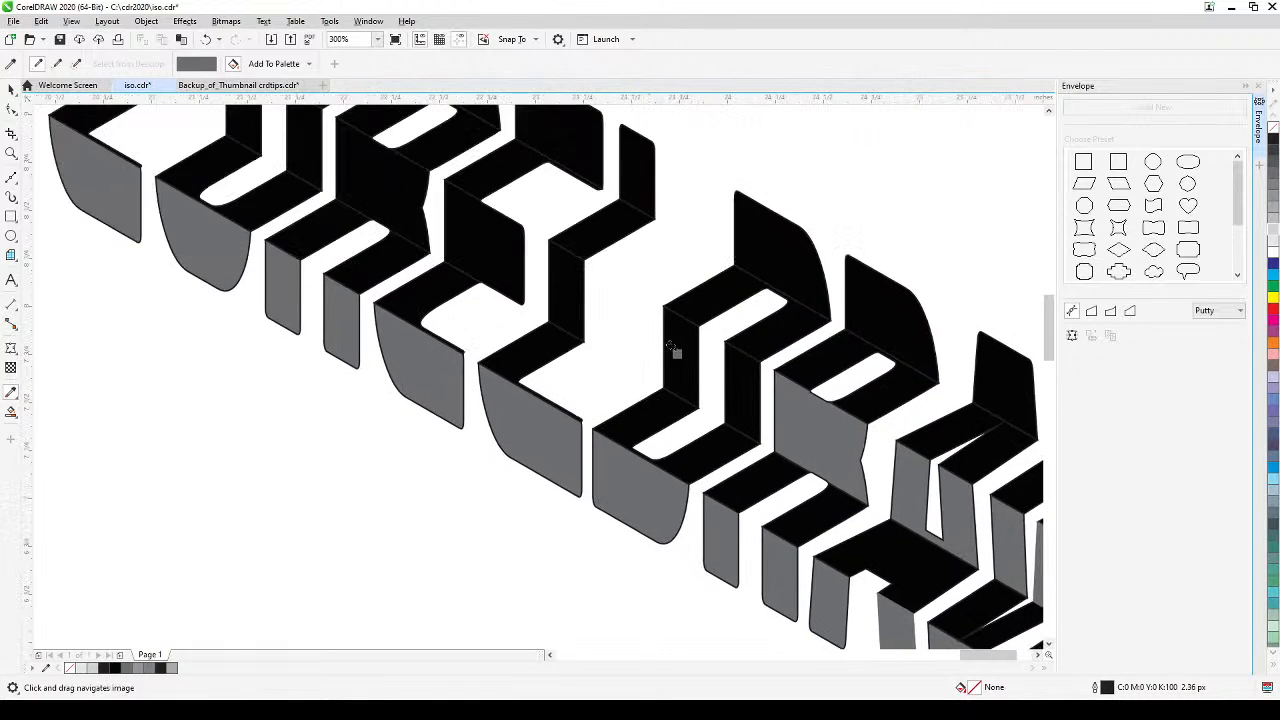
pyautogui.click(677, 352)
pyautogui.click(740, 390)
pyautogui.click(567, 292)
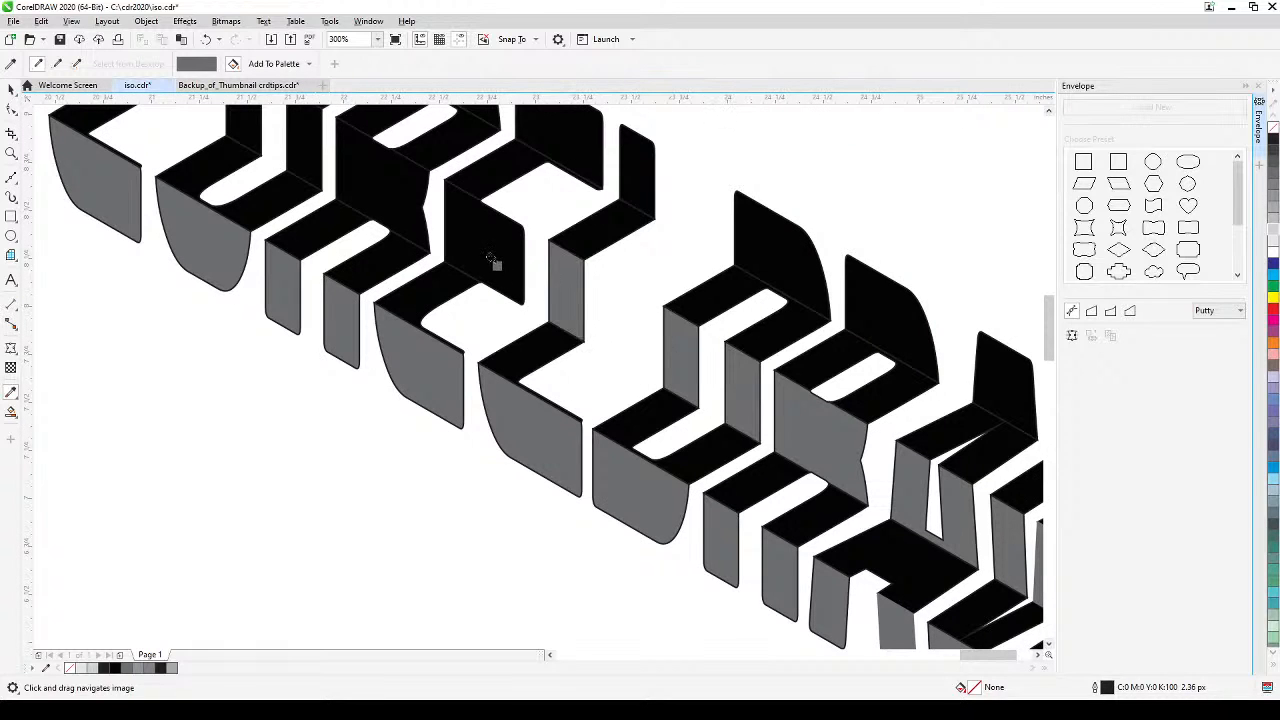
pyautogui.click(497, 264)
pyautogui.moveTo(451, 262); pyautogui.dragTo(504, 437)
pyautogui.click(442, 362)
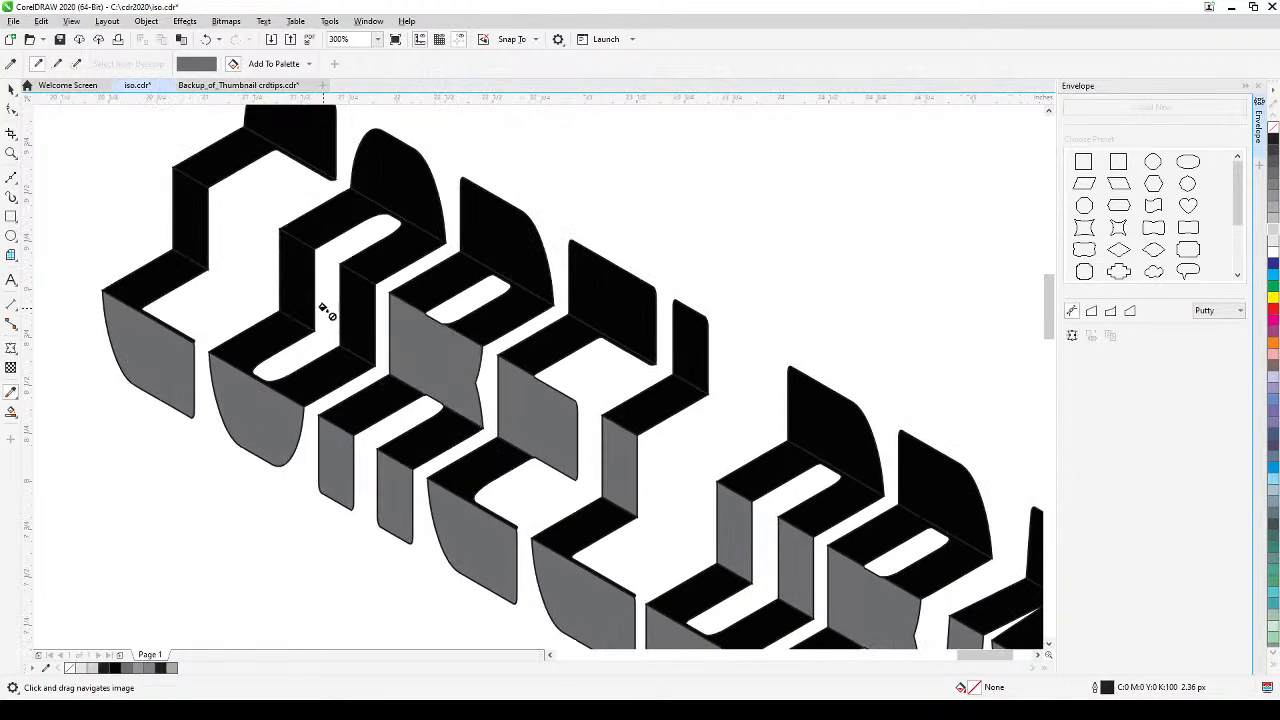
pyautogui.click(350, 312)
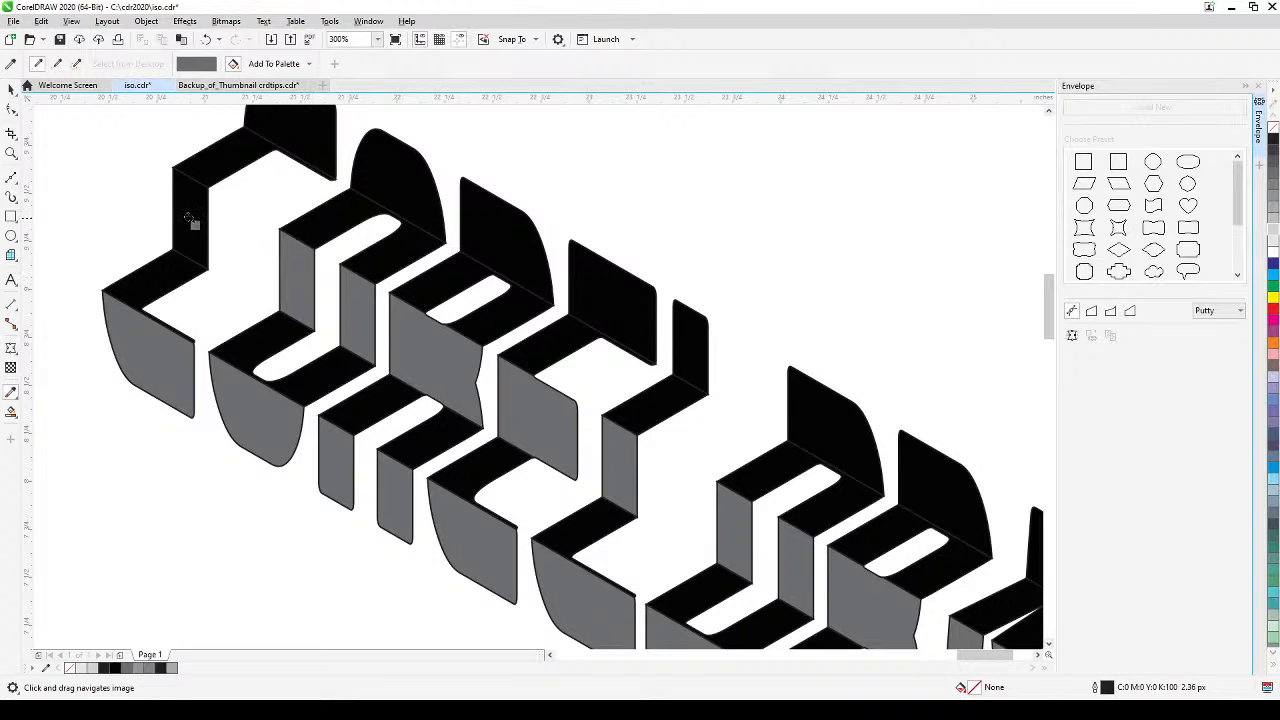
# - Fill the top-strip pieces of all the CORELDRAW letters with the sampled medium gray
pyautogui.scroll(-2, 200, 230)
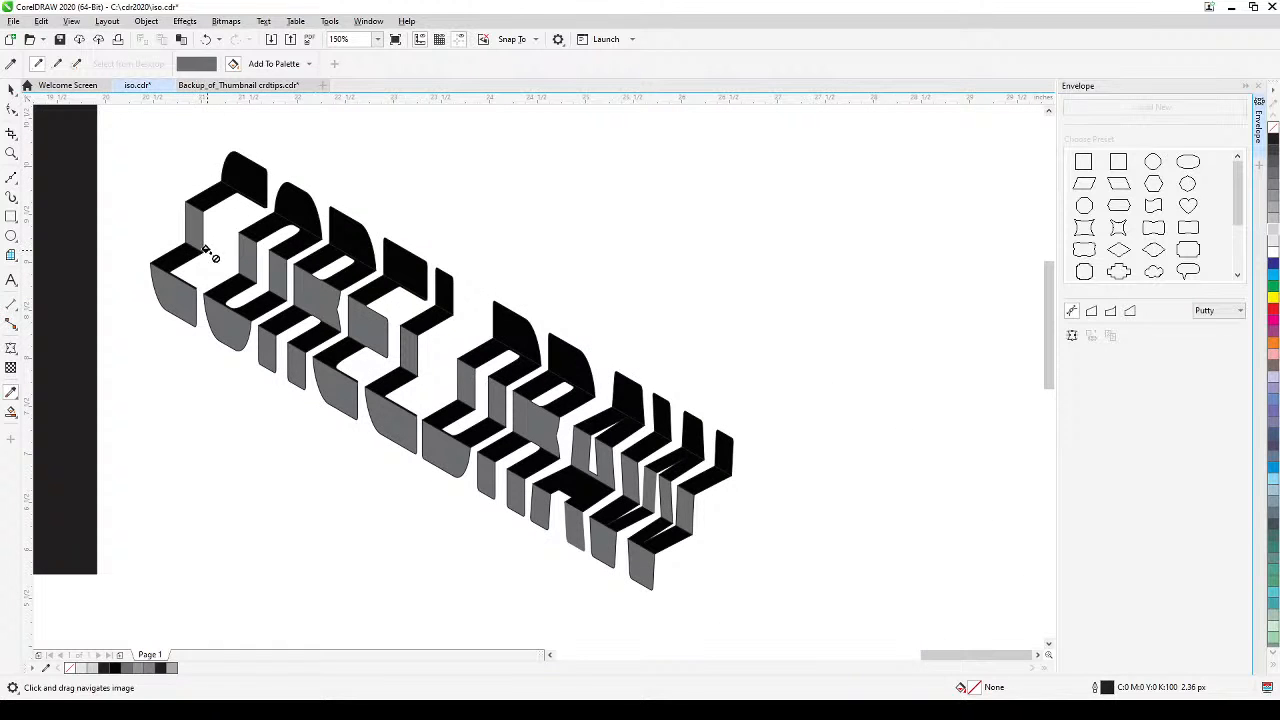
pyautogui.click(238, 168)
pyautogui.click(302, 210)
pyautogui.click(349, 237)
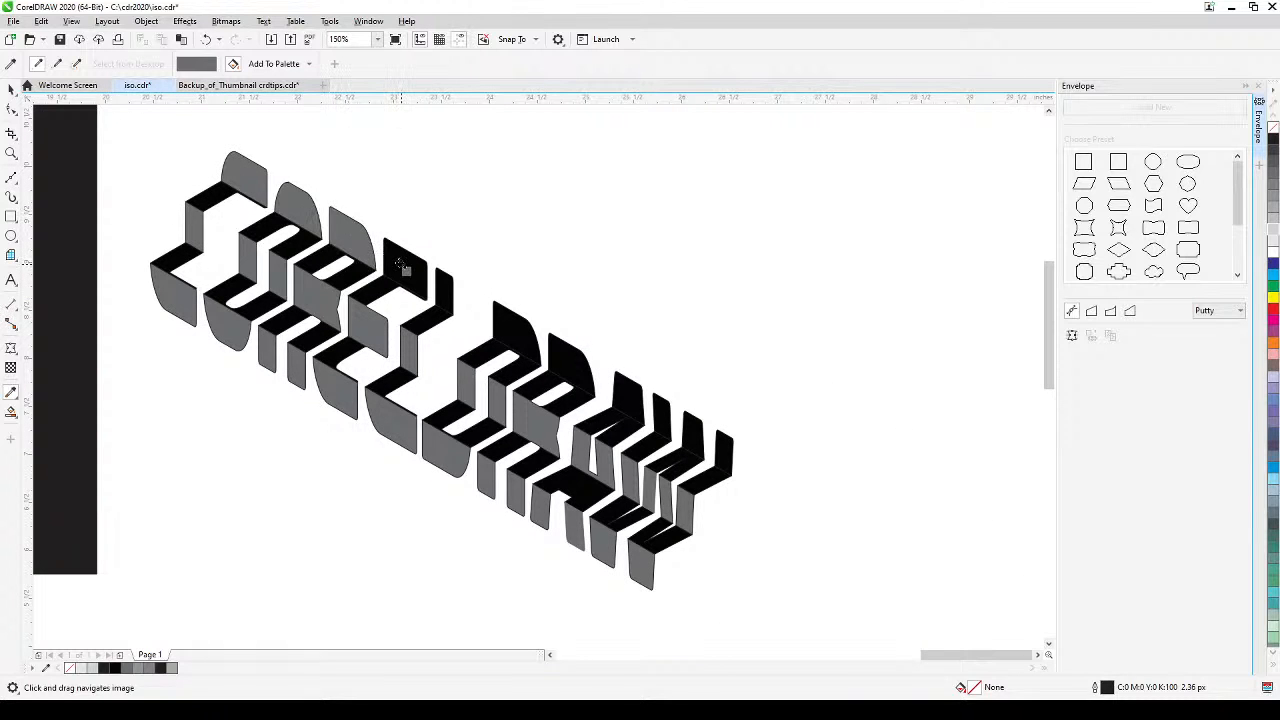
pyautogui.click(412, 260)
pyautogui.click(448, 288)
pyautogui.click(520, 336)
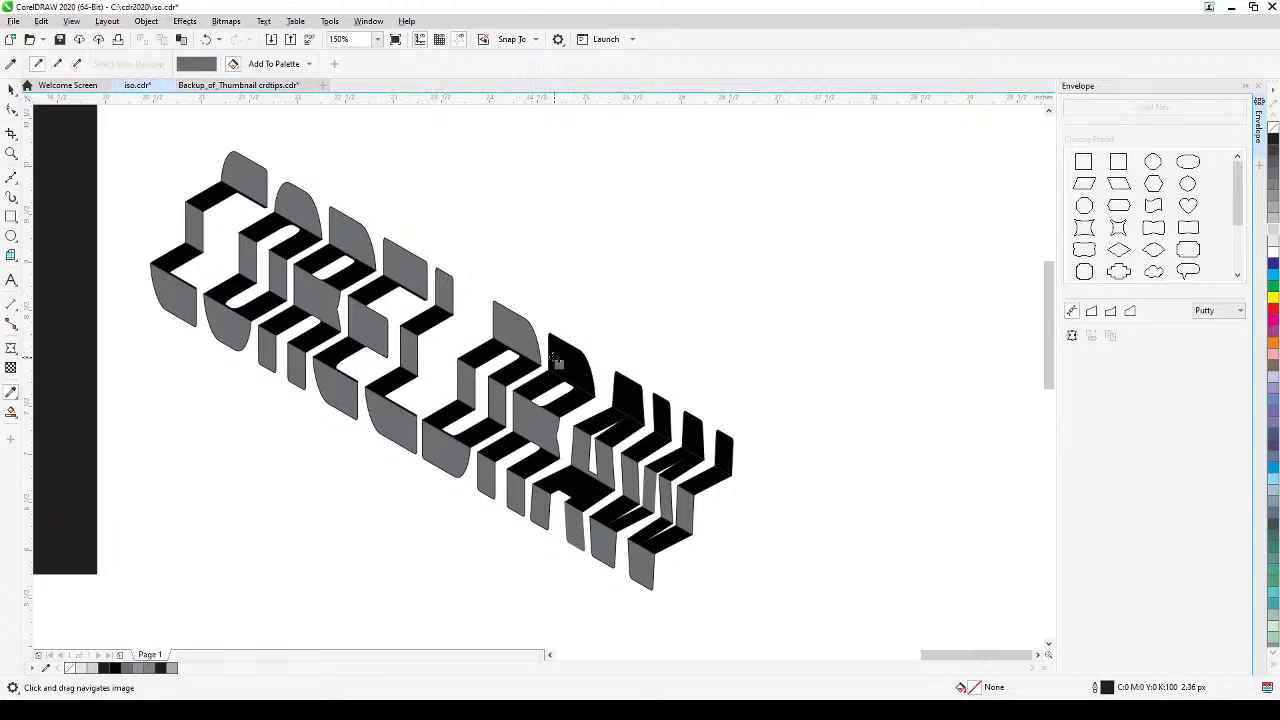
pyautogui.click(558, 362)
pyautogui.click(632, 397)
pyautogui.click(660, 412)
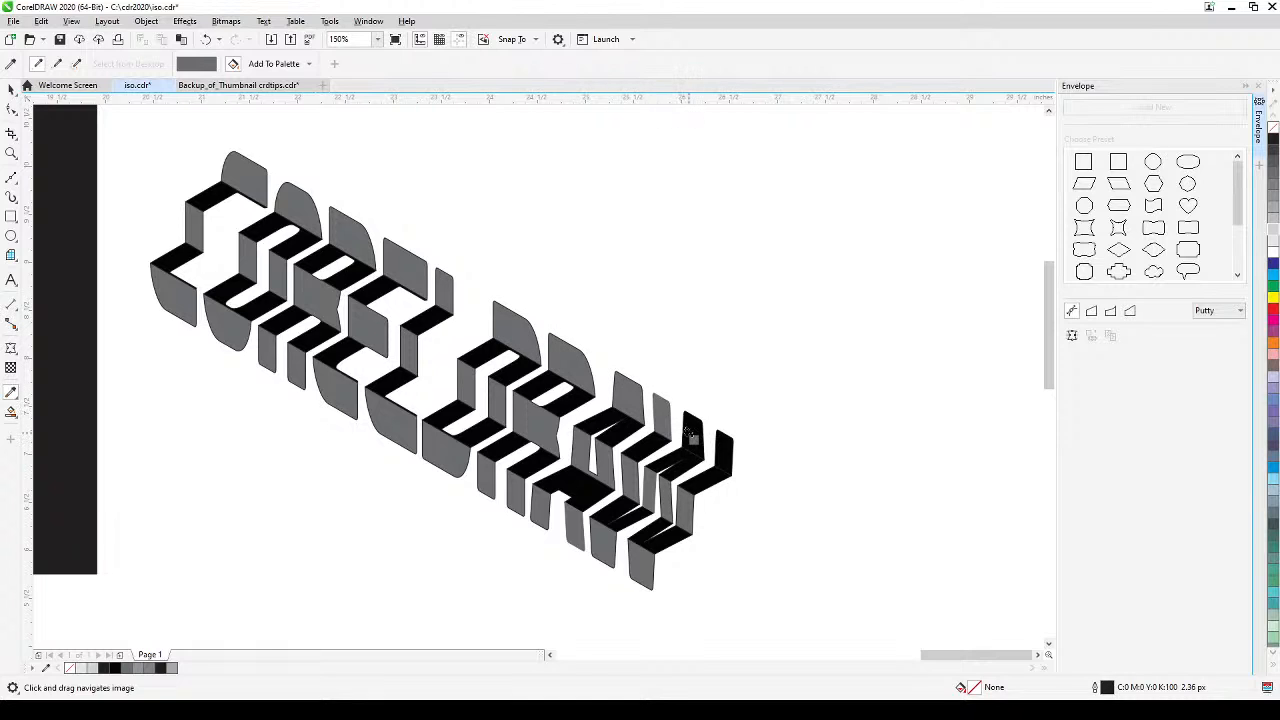
# - Sample the light gray from the ALEXIS artwork and fill the upper slanted fold pieces of C, O, R, E and L with it
pyautogui.scroll(-1, 466, 480)
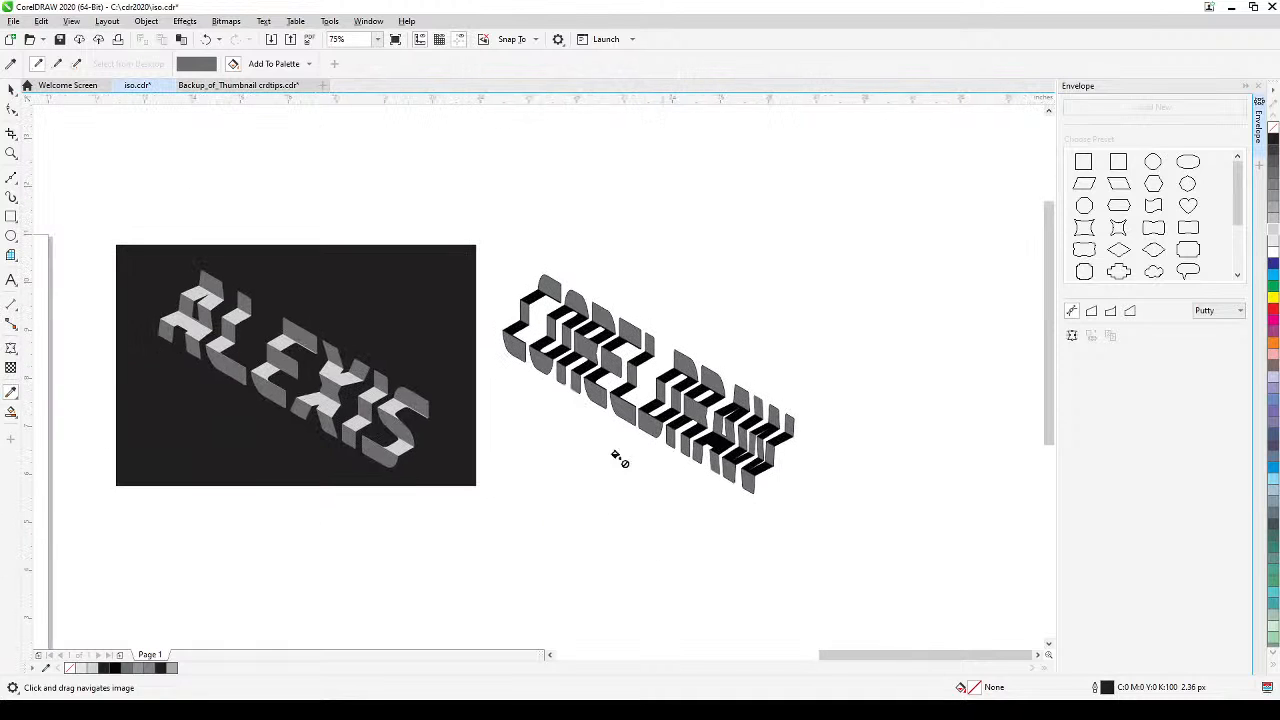
pyautogui.click(343, 371)
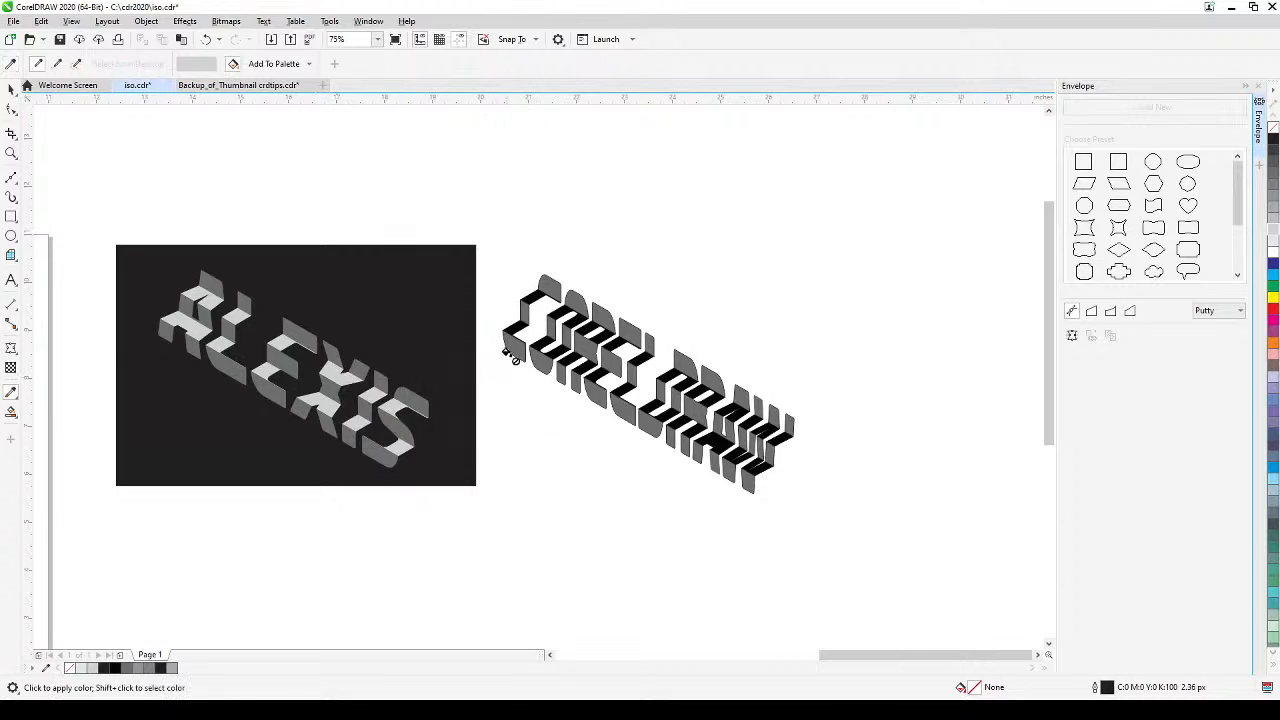
pyautogui.scroll(1, 570, 320)
pyautogui.click(487, 267)
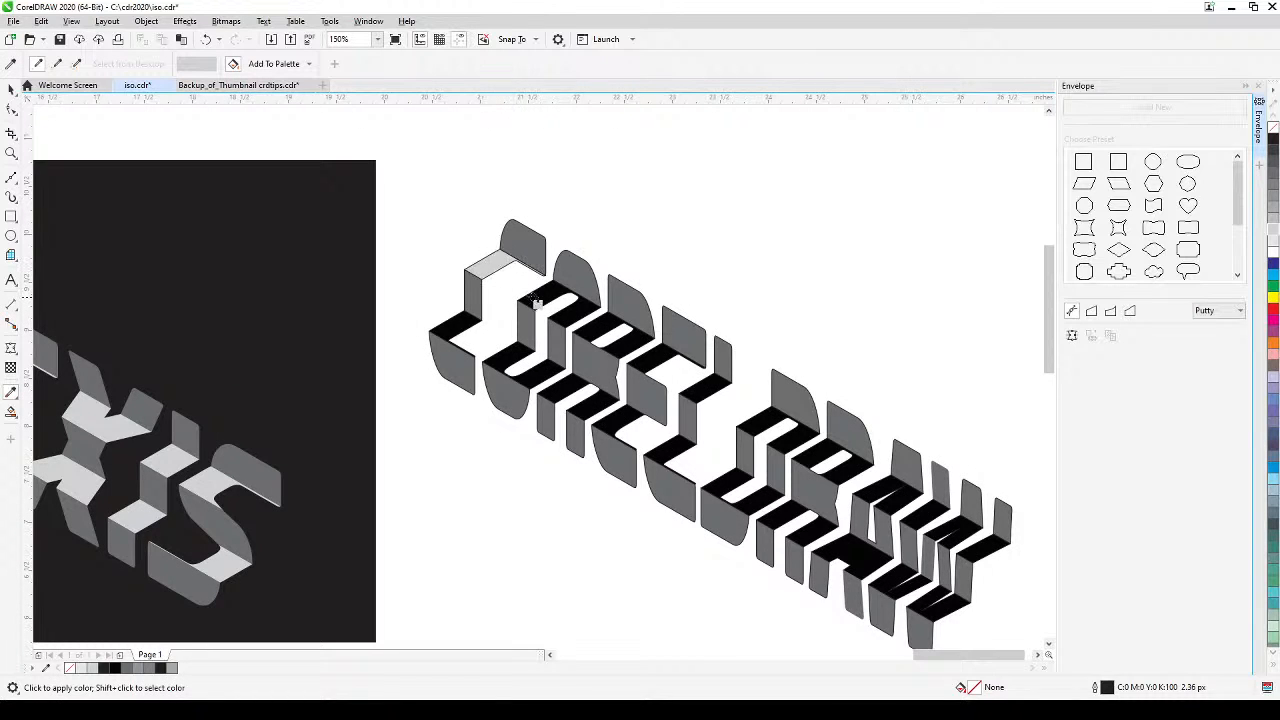
pyautogui.click(580, 316)
pyautogui.click(592, 328)
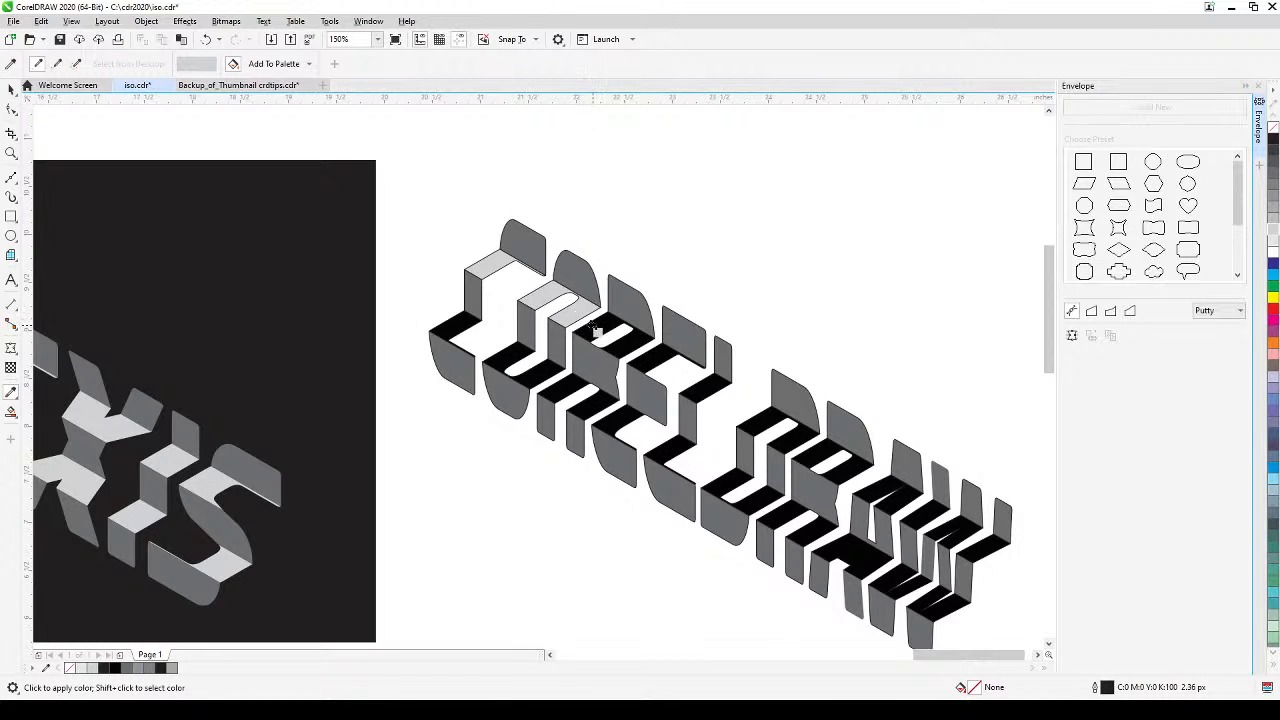
pyautogui.click(635, 345)
pyautogui.click(655, 358)
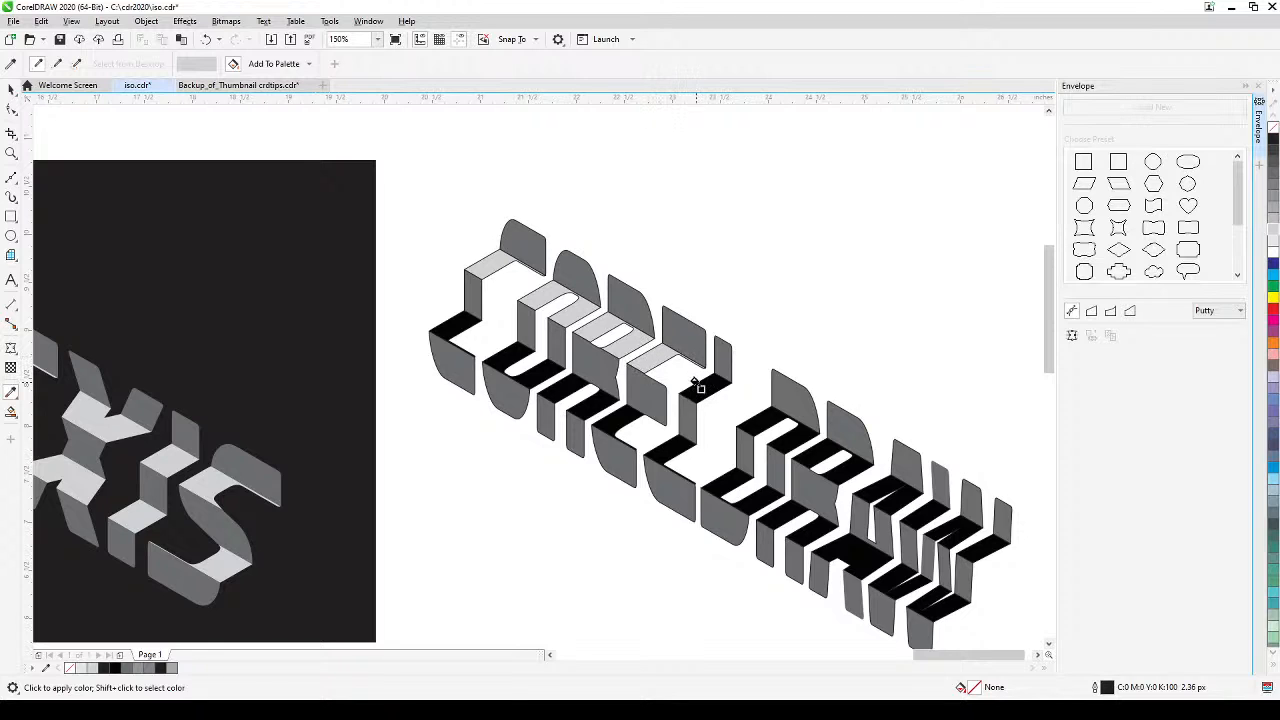
pyautogui.click(697, 388)
# - Fill the upper slanted fold pieces of D, R, A and W with the sampled light gray
pyautogui.click(757, 424)
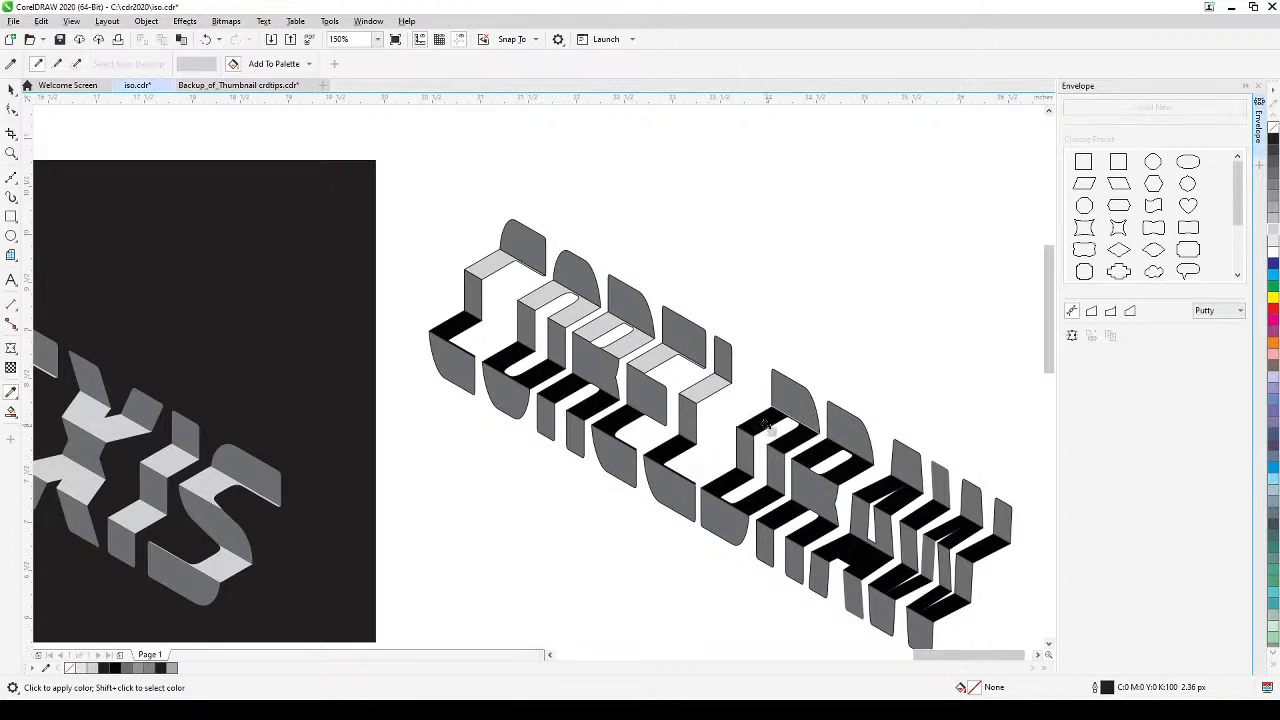
pyautogui.click(828, 458)
pyautogui.scroll(2, 880, 490)
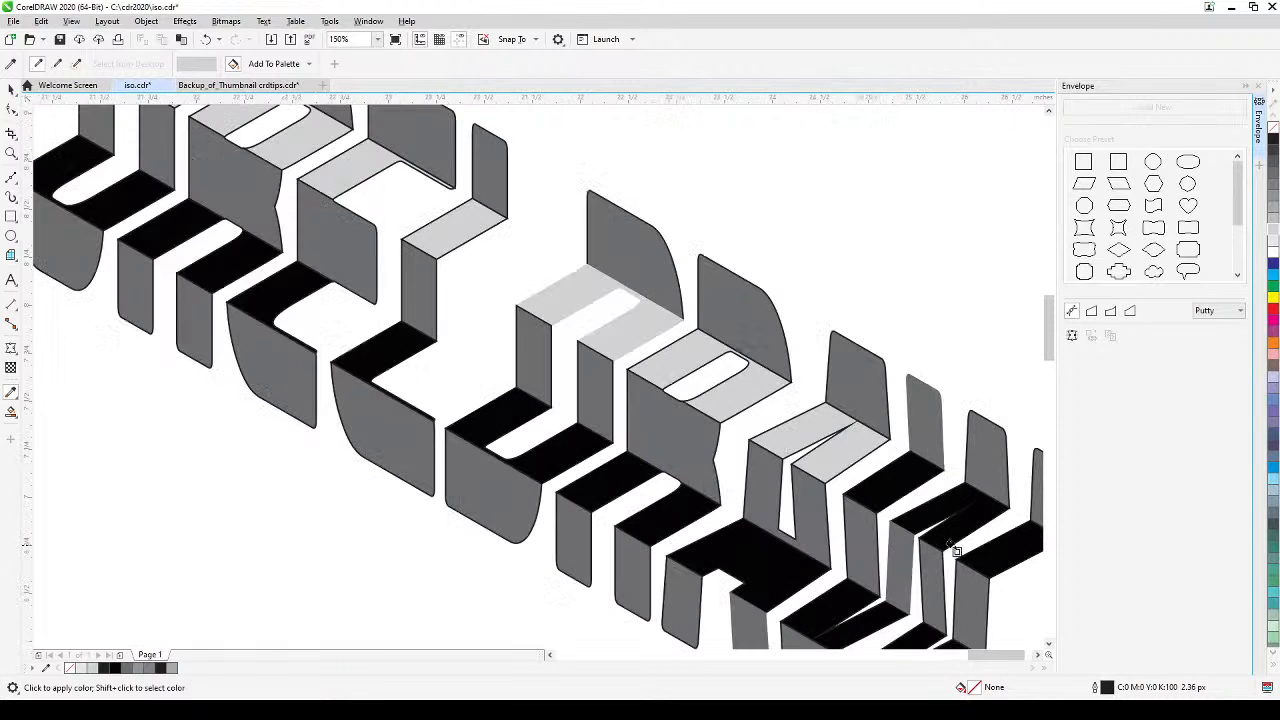
pyautogui.click(905, 488)
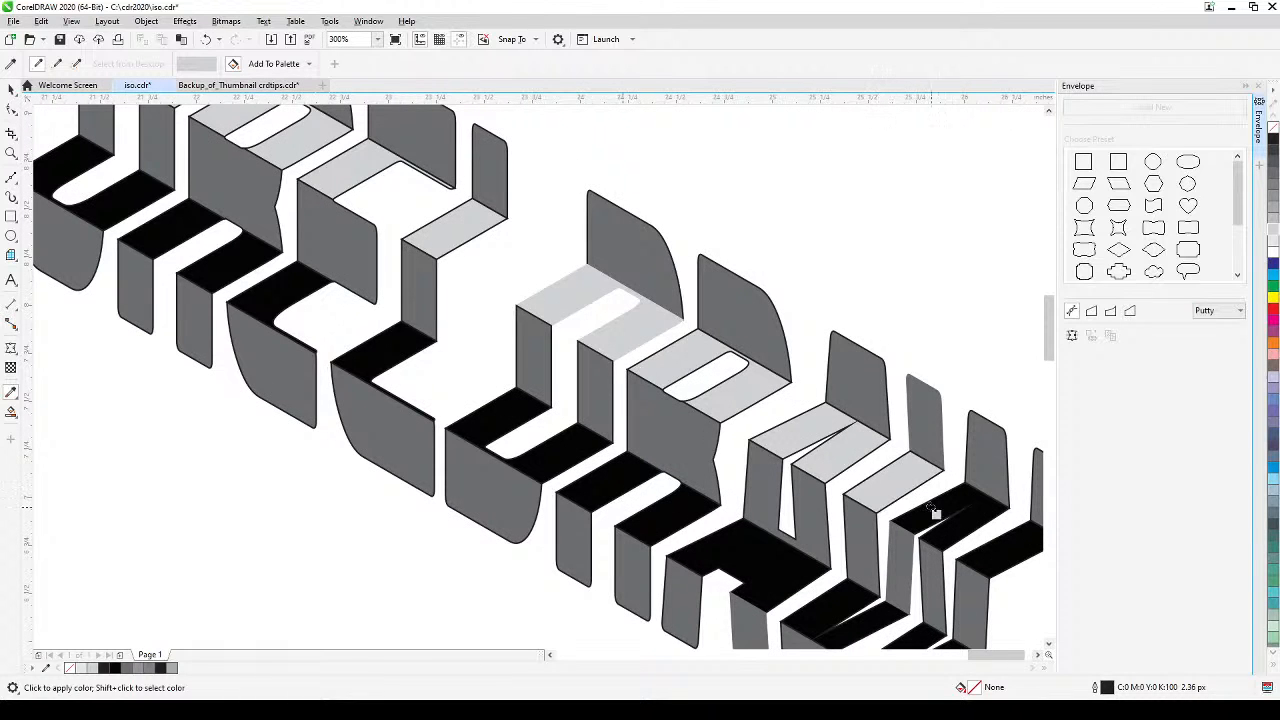
pyautogui.click(970, 522)
pyautogui.scroll(-2, 998, 558)
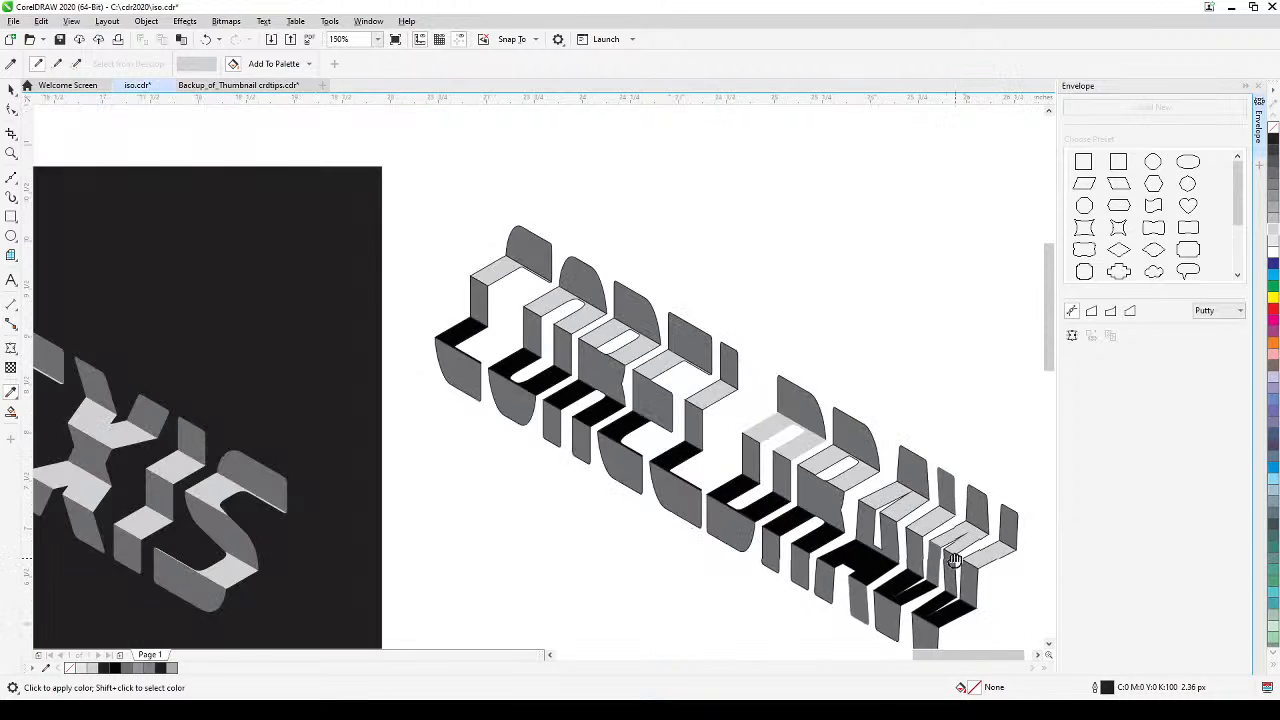
# - Fill the lower slanted fold pieces of W, A, R and D with the sampled light gray
pyautogui.scroll(2, 866, 597)
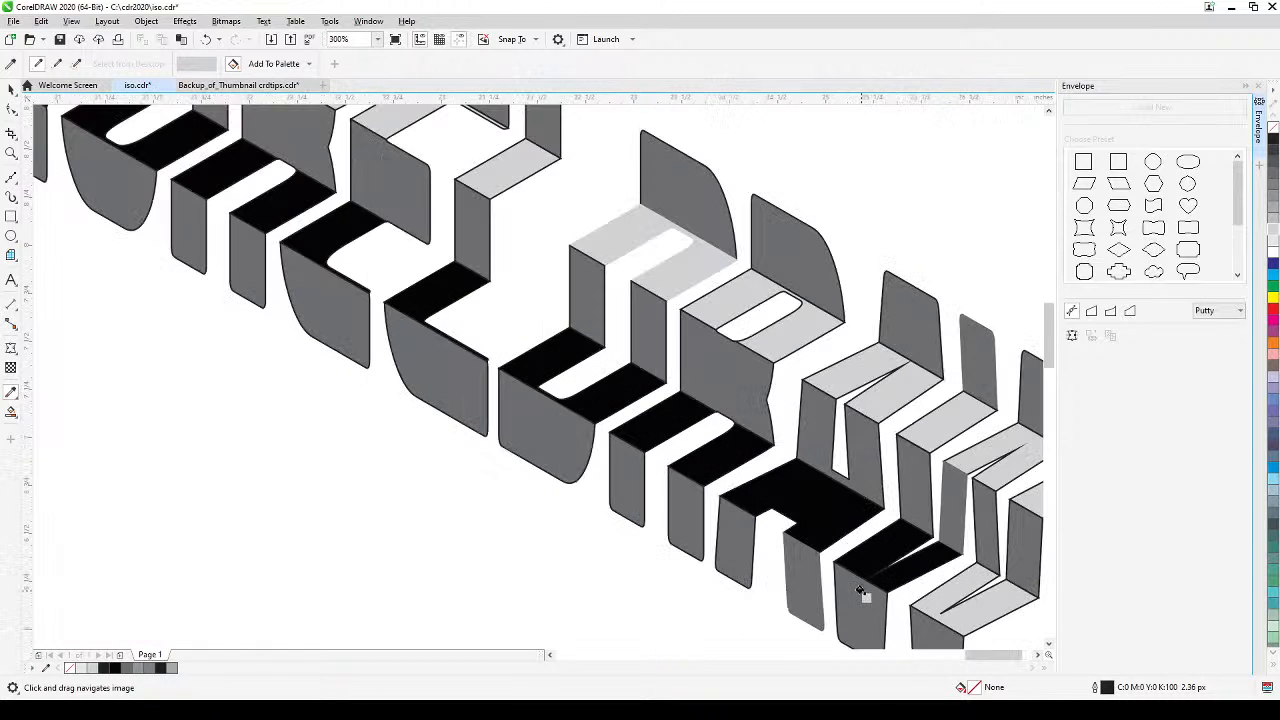
pyautogui.click(850, 553)
pyautogui.click(789, 507)
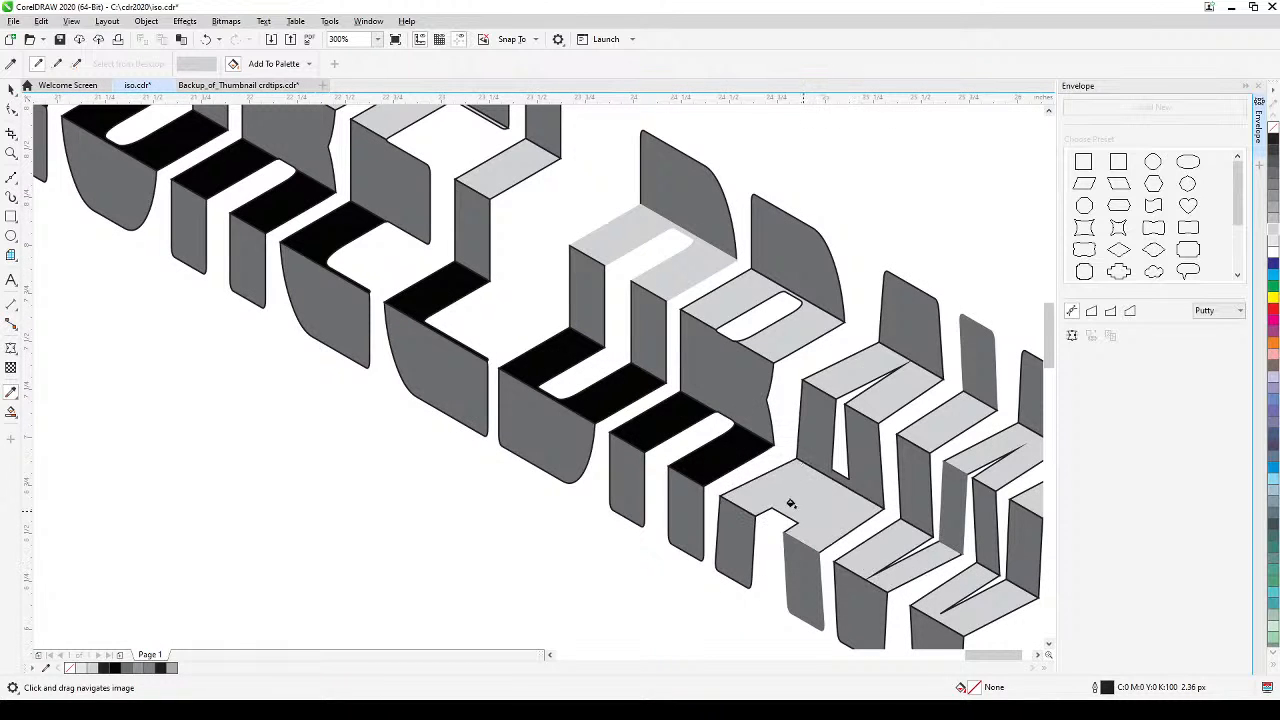
pyautogui.click(716, 452)
pyautogui.click(659, 425)
pyautogui.click(591, 401)
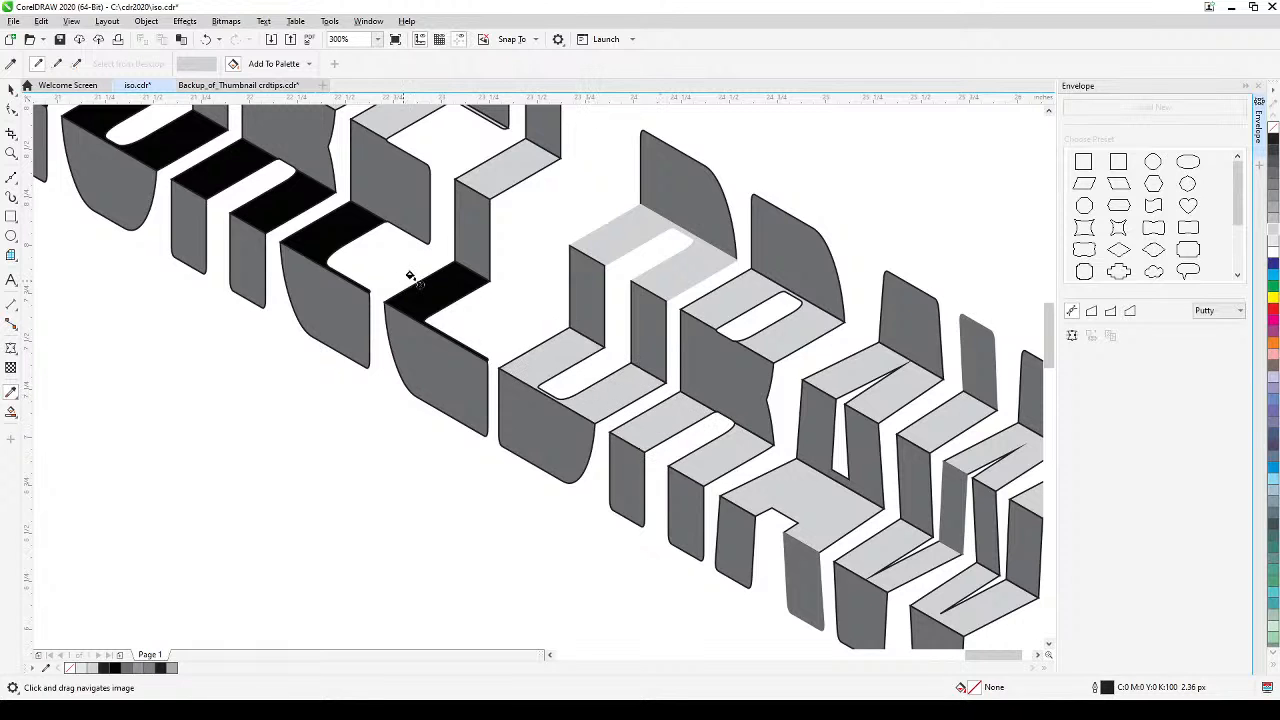
# - Fill the lower slanted fold pieces of L, E, R, O and C with the sampled light gray
pyautogui.click(426, 294)
pyautogui.click(337, 236)
pyautogui.click(278, 205)
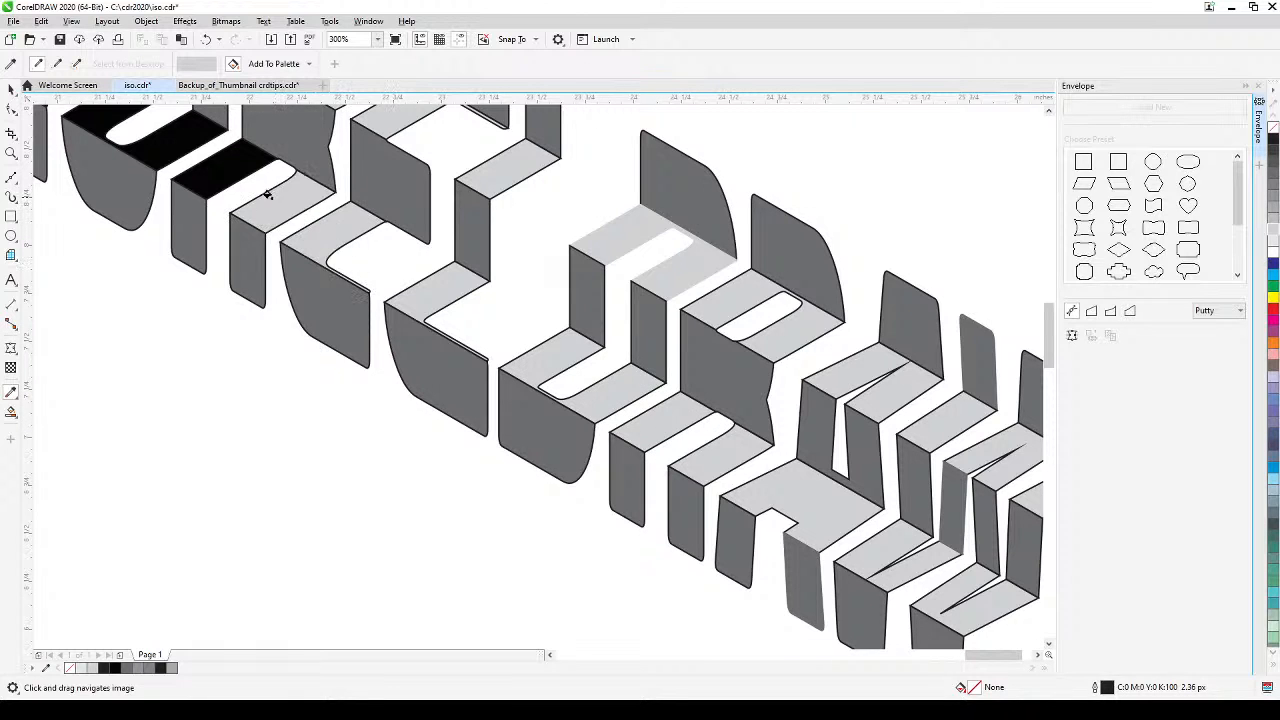
pyautogui.click(228, 161)
pyautogui.click(192, 142)
pyautogui.scroll(3, 300, 250)
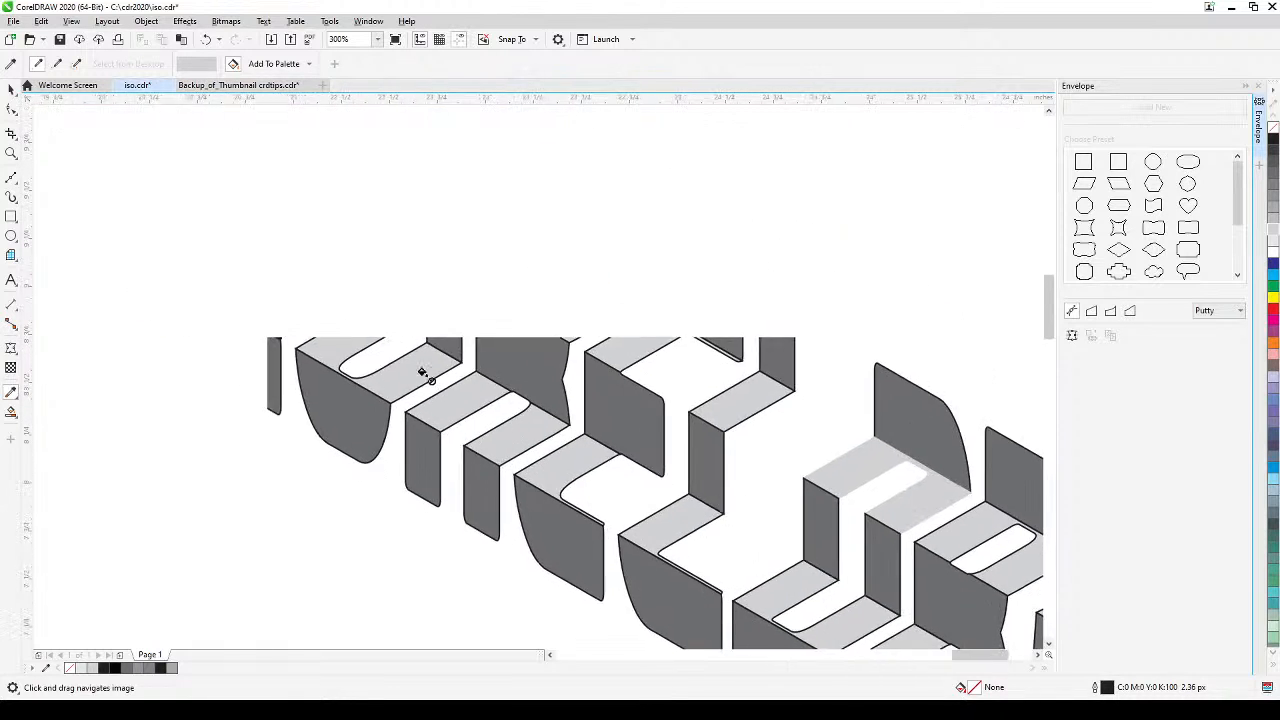
pyautogui.hscroll(-3, 263, 286)
pyautogui.click(240, 283)
# - Remove the outlines from all the CORELDRAW letter pieces and leave nothing selected
pyautogui.scroll(-4, 270, 330)
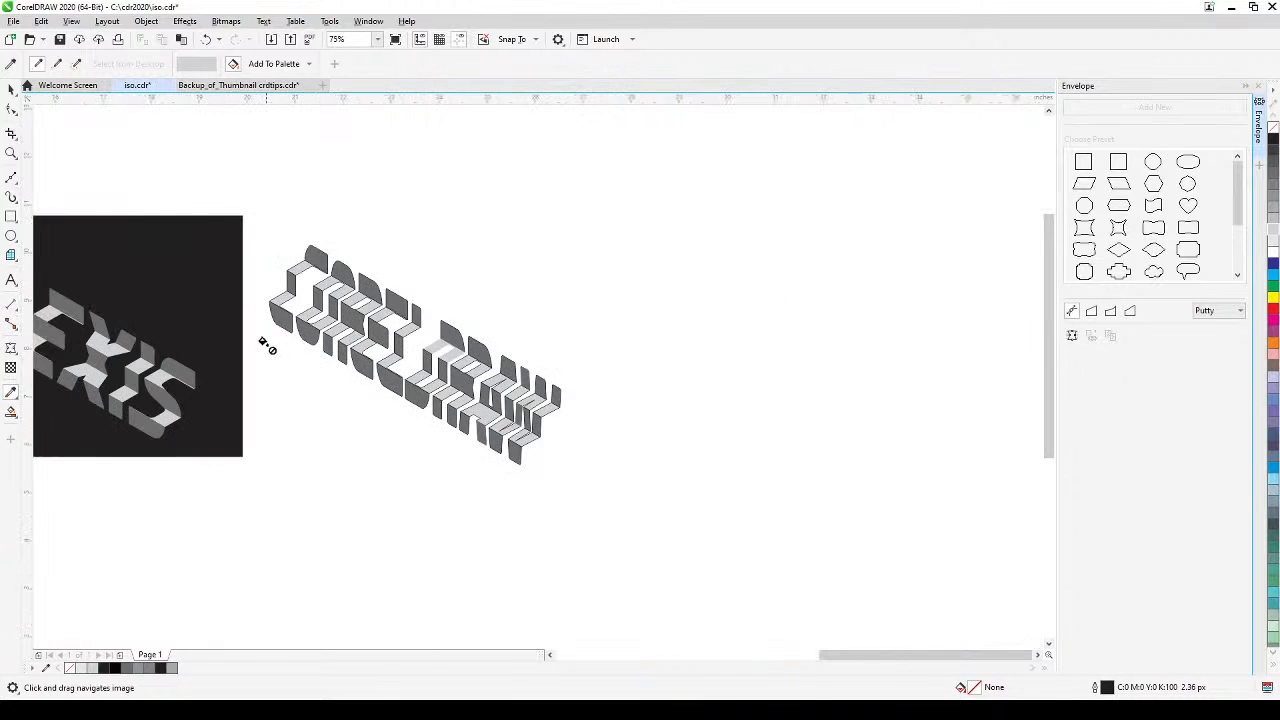
pyautogui.click(10, 88)
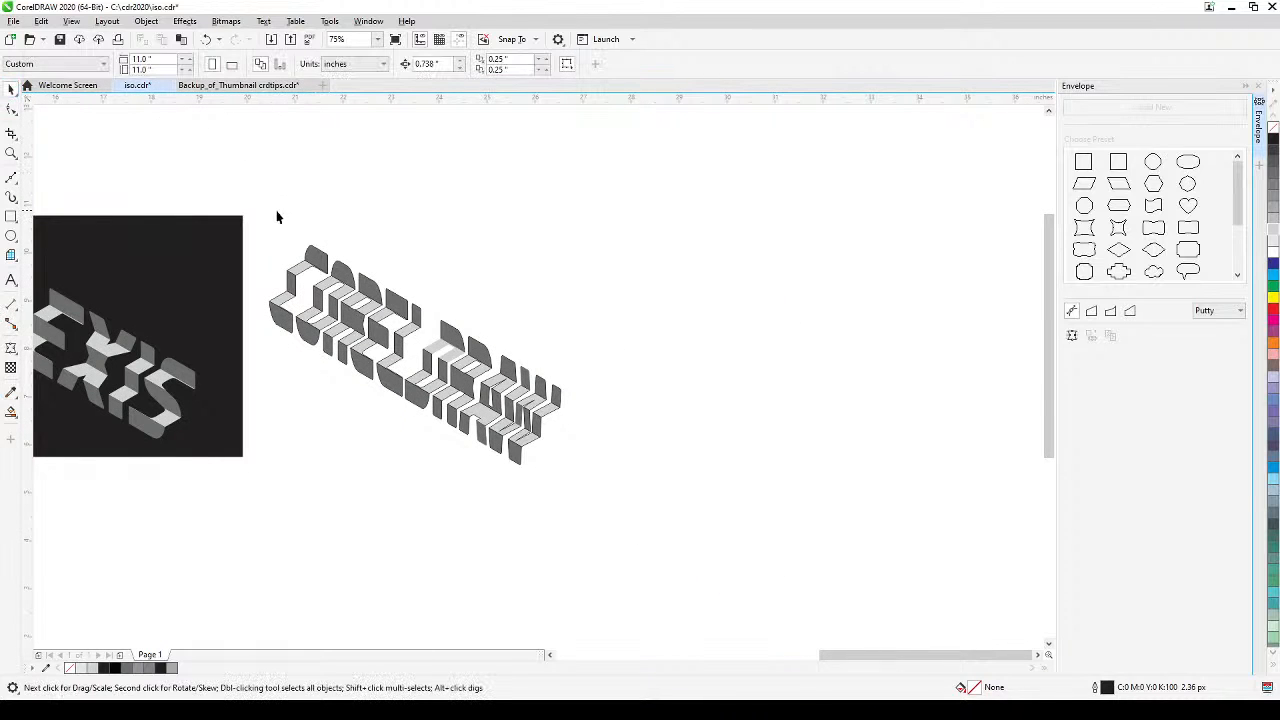
pyautogui.moveTo(250, 221); pyautogui.dragTo(713, 525)
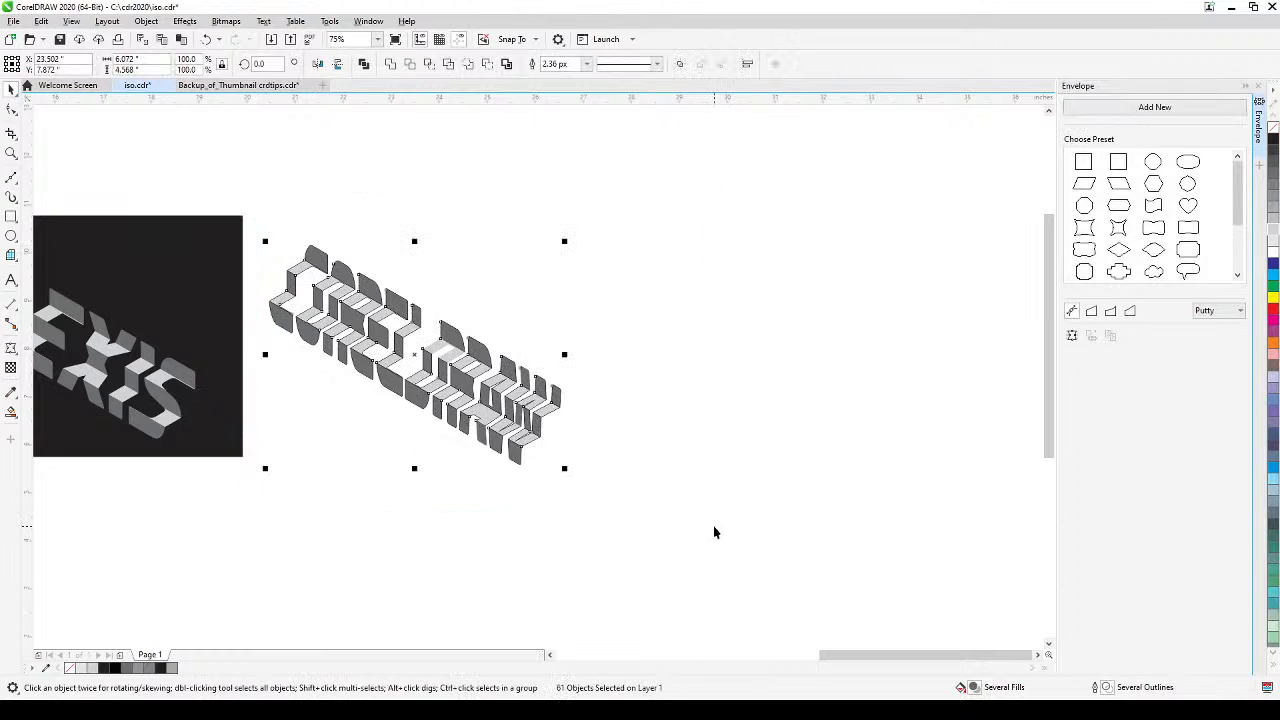
pyautogui.rightClick(1273, 130)
pyautogui.click(750, 353)
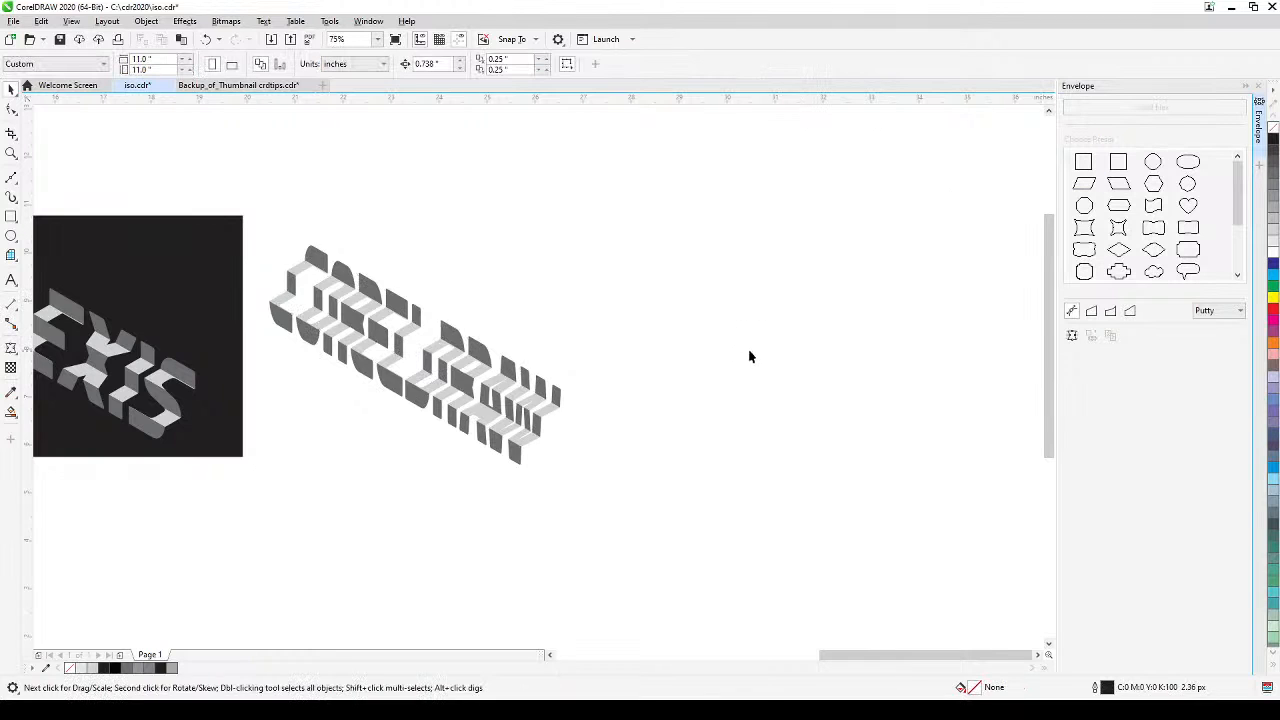
# - Stretch the dark ALEXIS background rectangle sideways so that it also extends behind the CORELDRAW lettering
pyautogui.moveTo(513, 332); pyautogui.dragTo(595, 321)
pyautogui.click(284, 293)
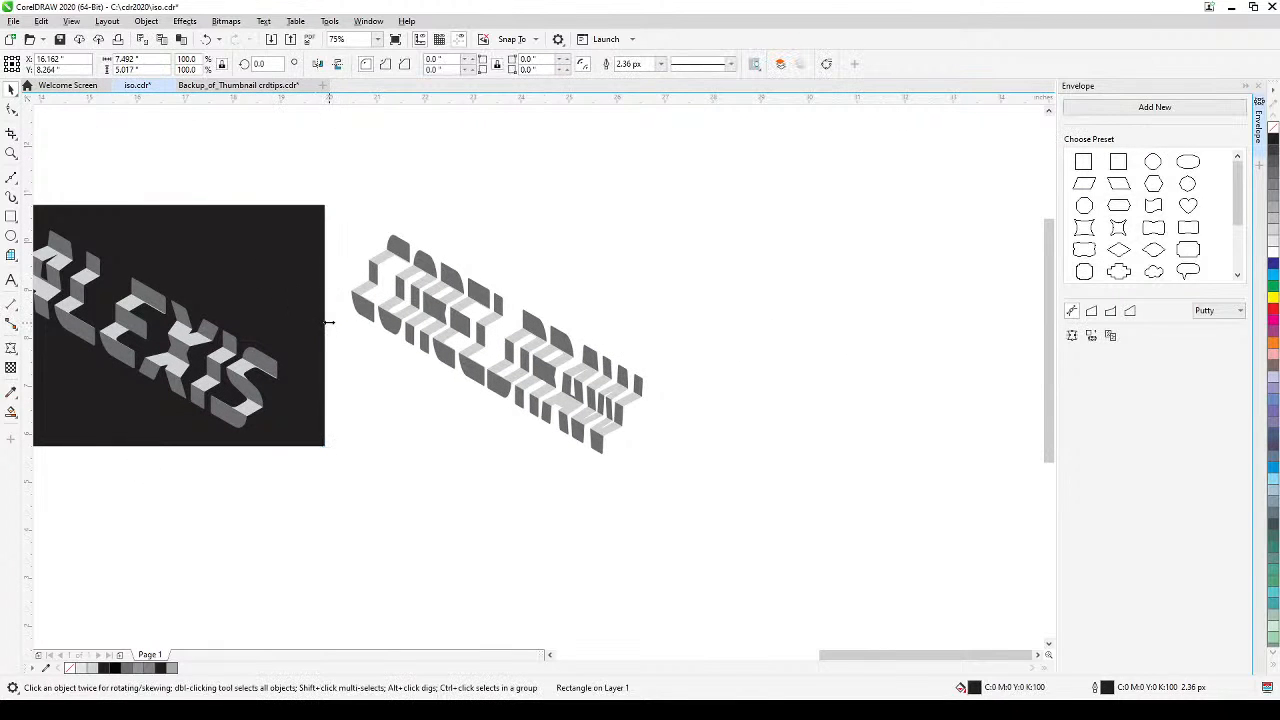
pyautogui.moveTo(326, 324); pyautogui.dragTo(727, 397)
pyautogui.click(669, 517)
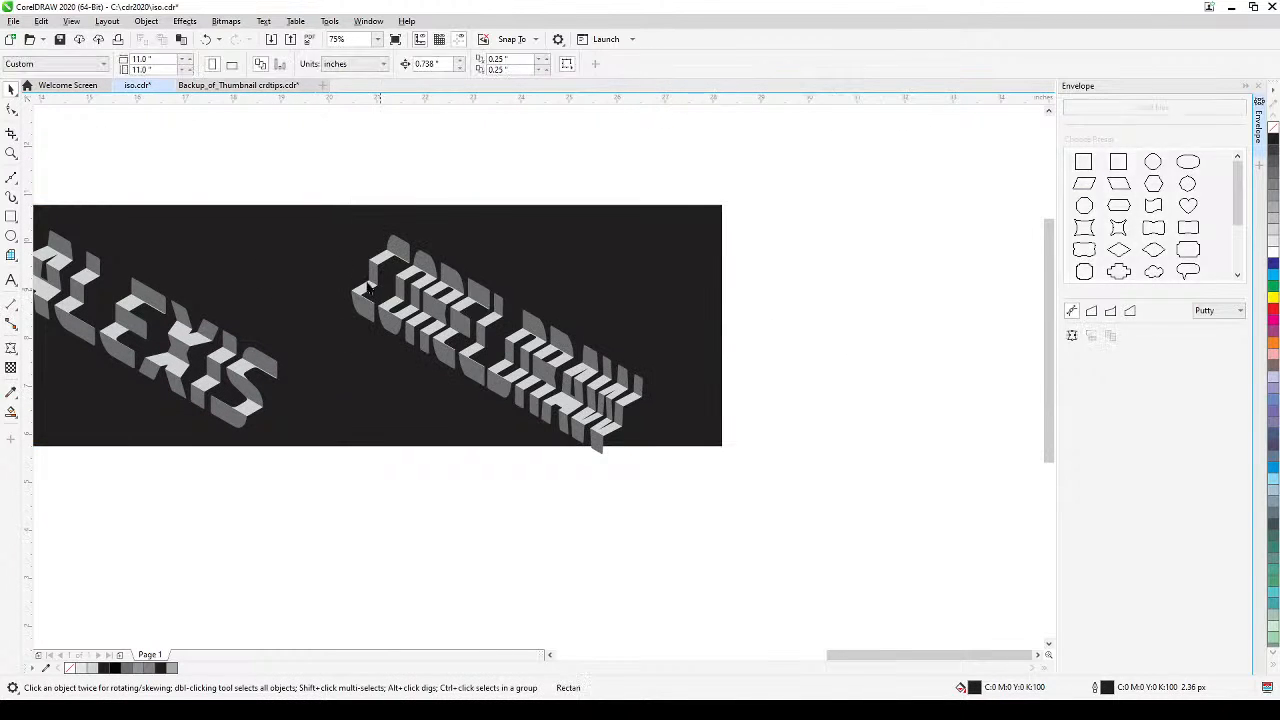
# - Move all the CORELDRAW letter pieces up slightly so that they sit fully inside the dark background rectangle
pyautogui.moveTo(316, 187); pyautogui.dragTo(666, 486)
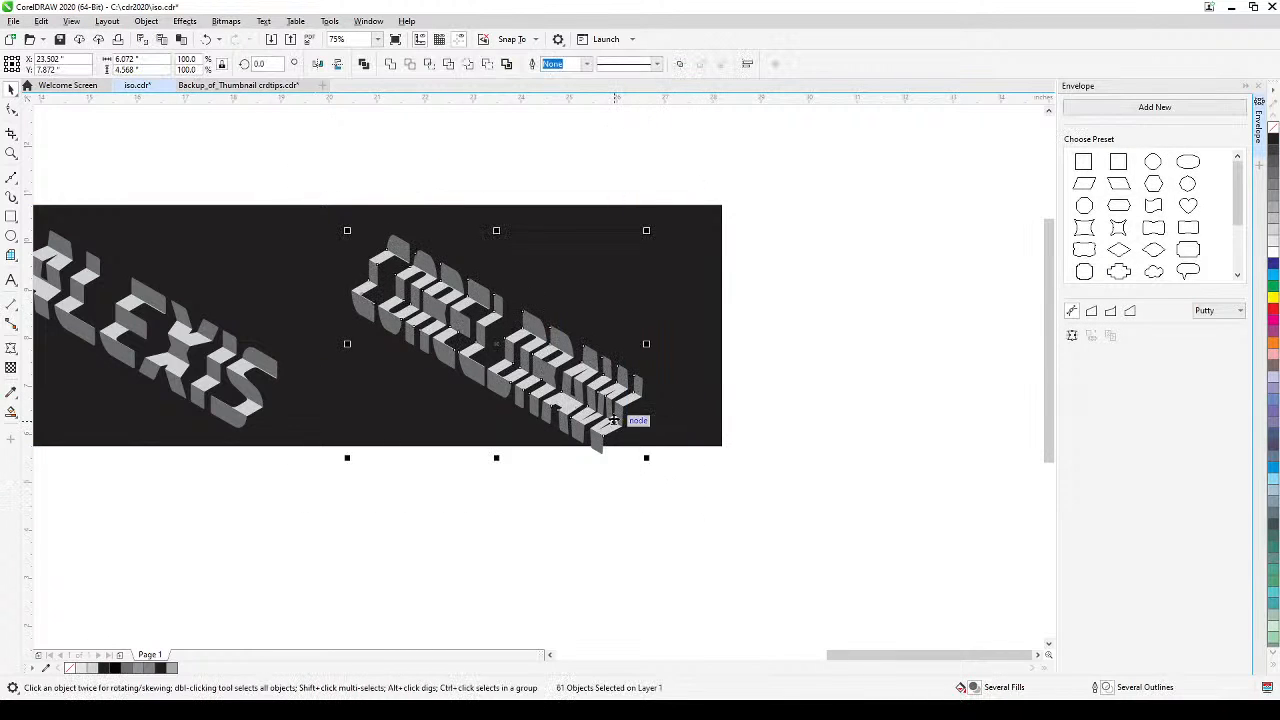
pyautogui.moveTo(634, 420); pyautogui.dragTo(622, 400)
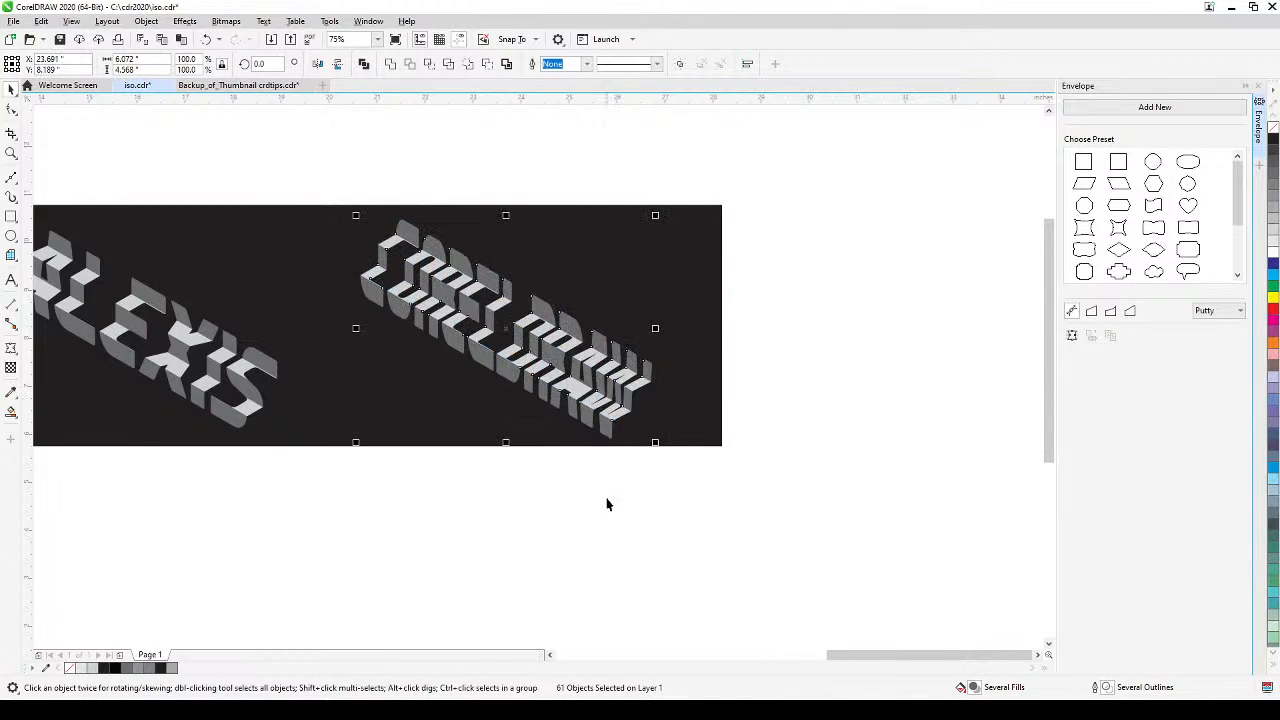
pyautogui.click(606, 503)
pyautogui.scroll(3, 530, 380)
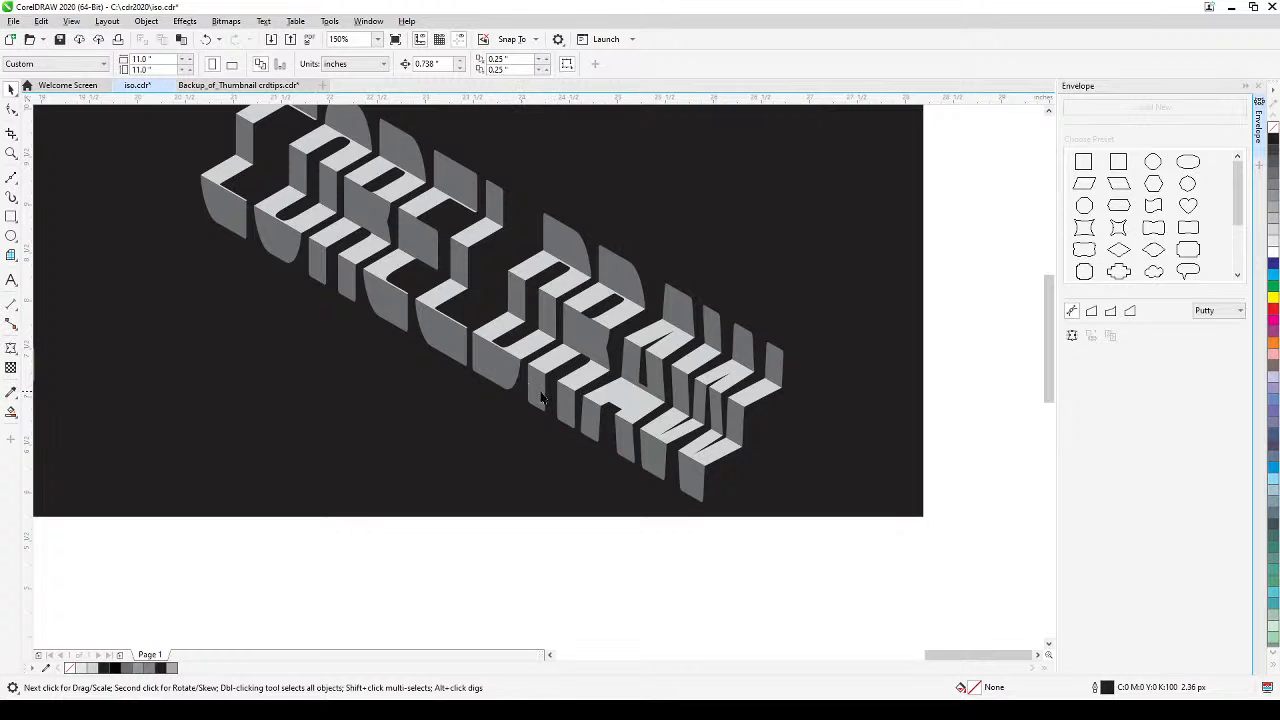
pyautogui.scroll(-1, 541, 394)
pyautogui.moveTo(552, 409); pyautogui.dragTo(706, 443)
pyautogui.scroll(1, 722, 423)
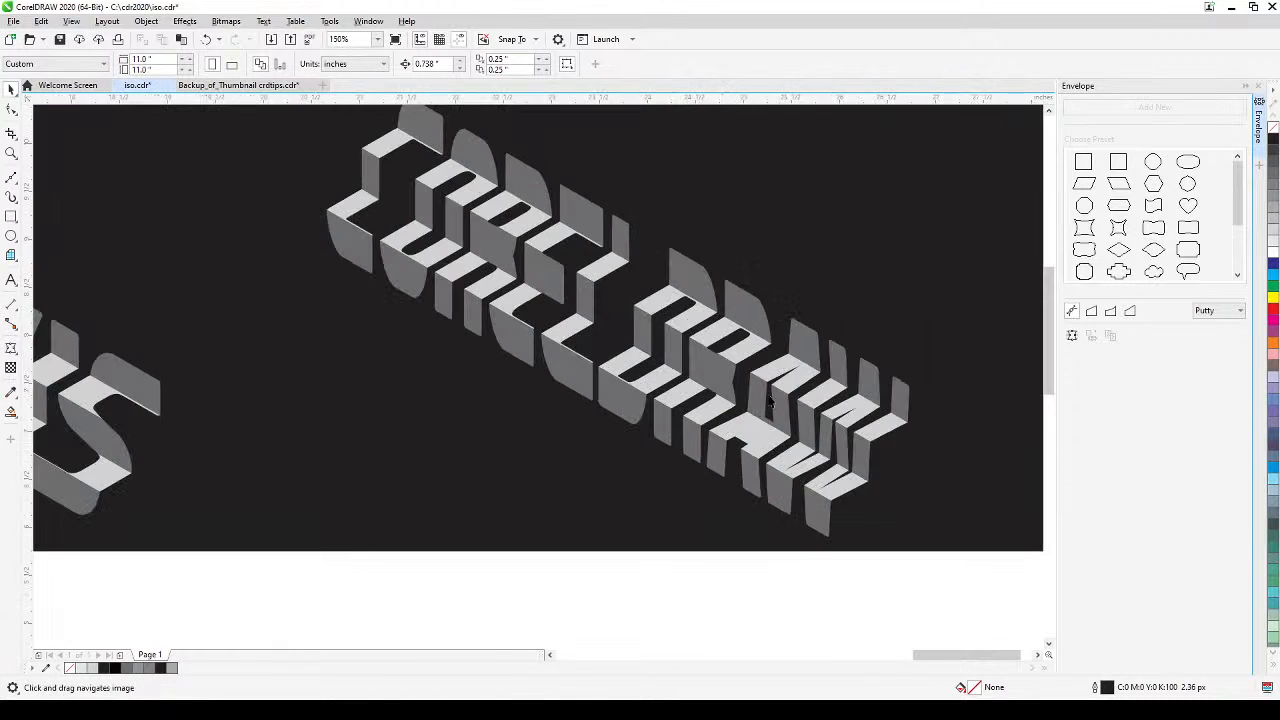
pyautogui.moveTo(770, 401); pyautogui.dragTo(743, 434)
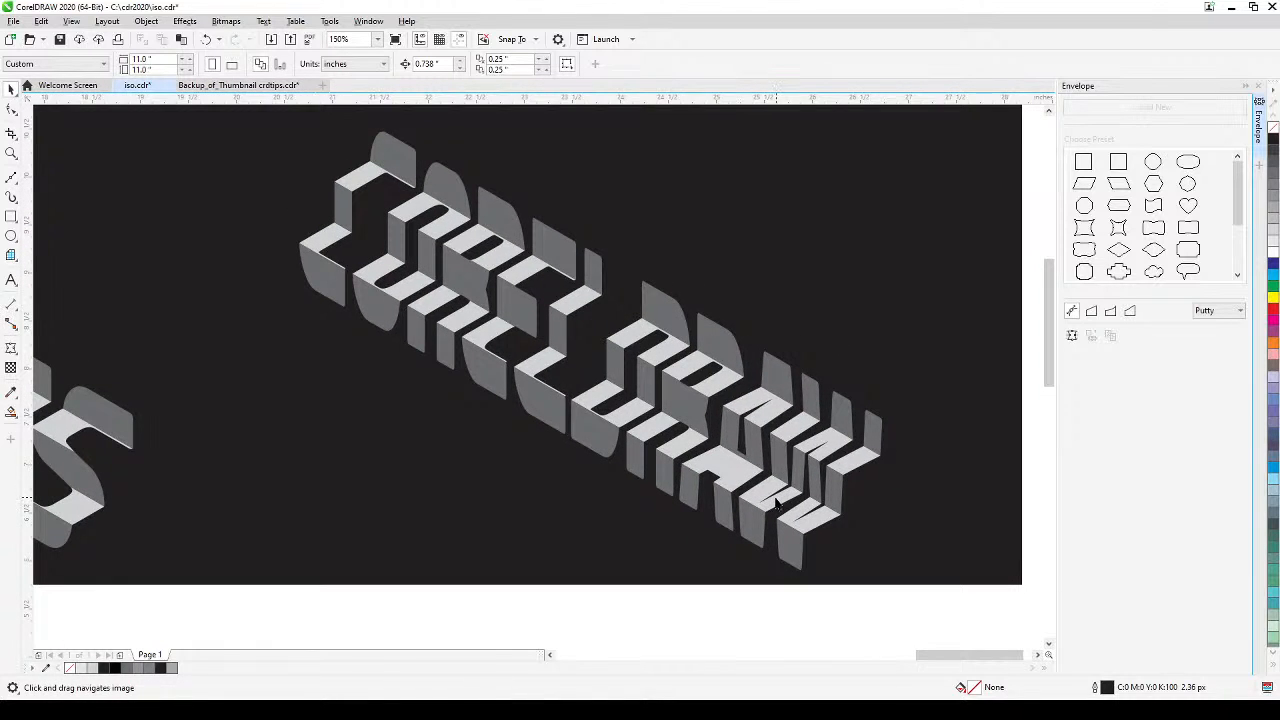
pyautogui.scroll(-1, 752, 549)
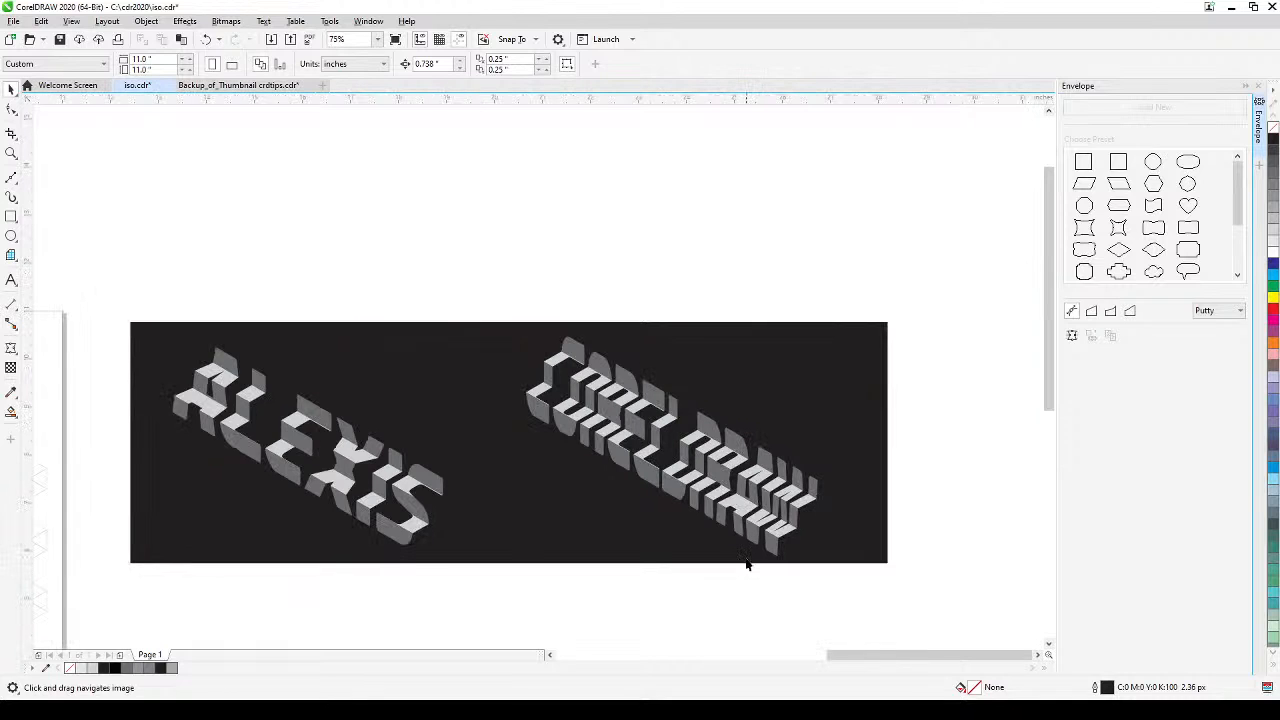
pyautogui.moveTo(751, 570); pyautogui.dragTo(765, 530)
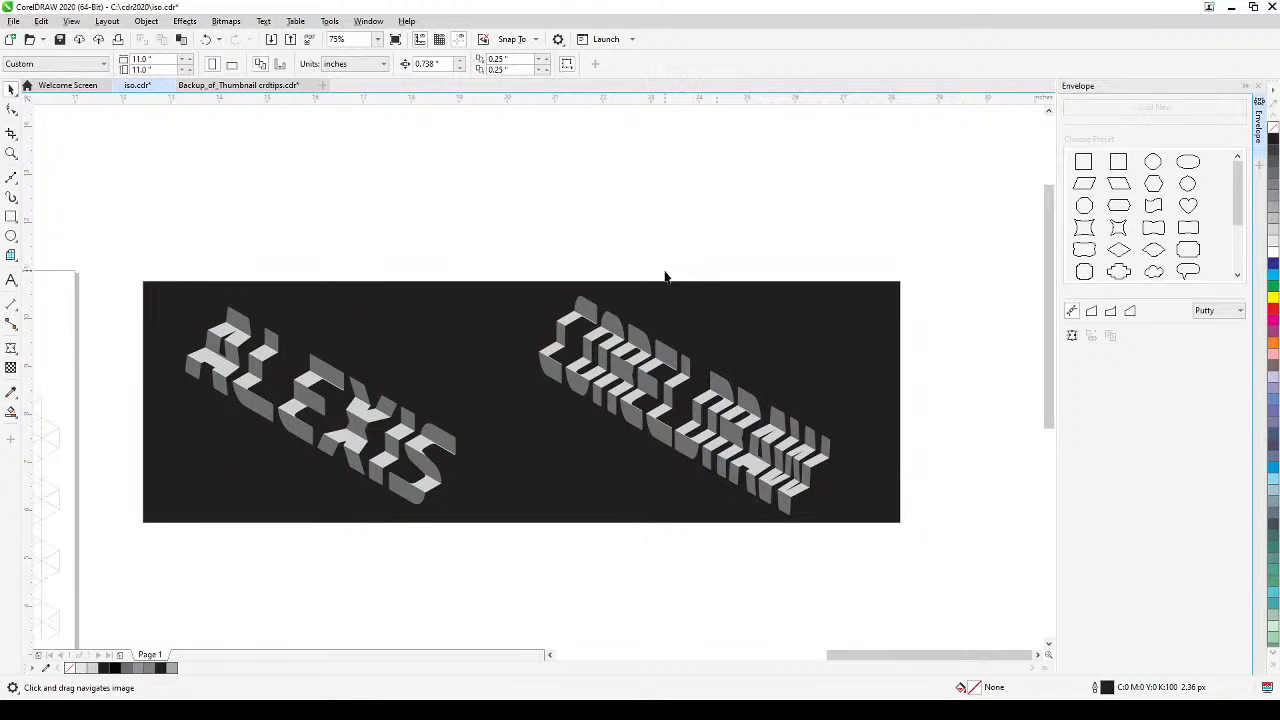
# - Try moving the DRAW letter pieces beneath COREL as a second line, undo the move and leave nothing selected
pyautogui.moveTo(664, 270); pyautogui.dragTo(859, 543)
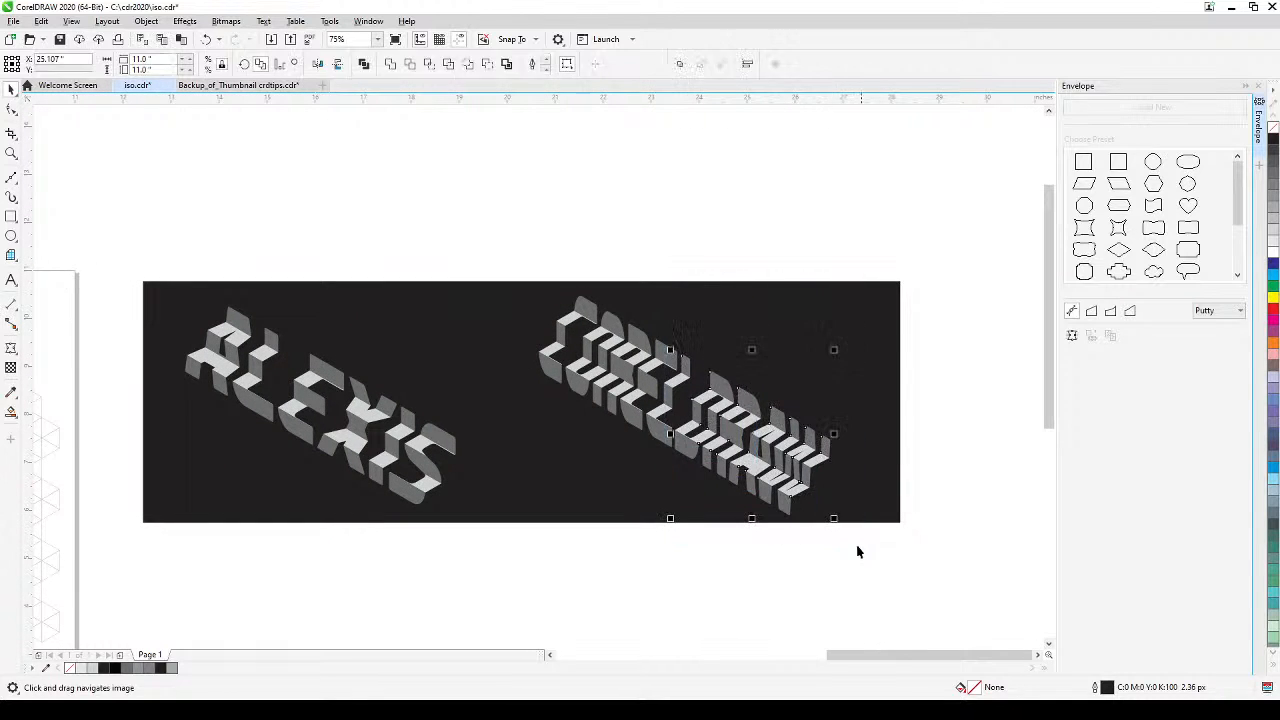
pyautogui.scroll(1, 756, 449)
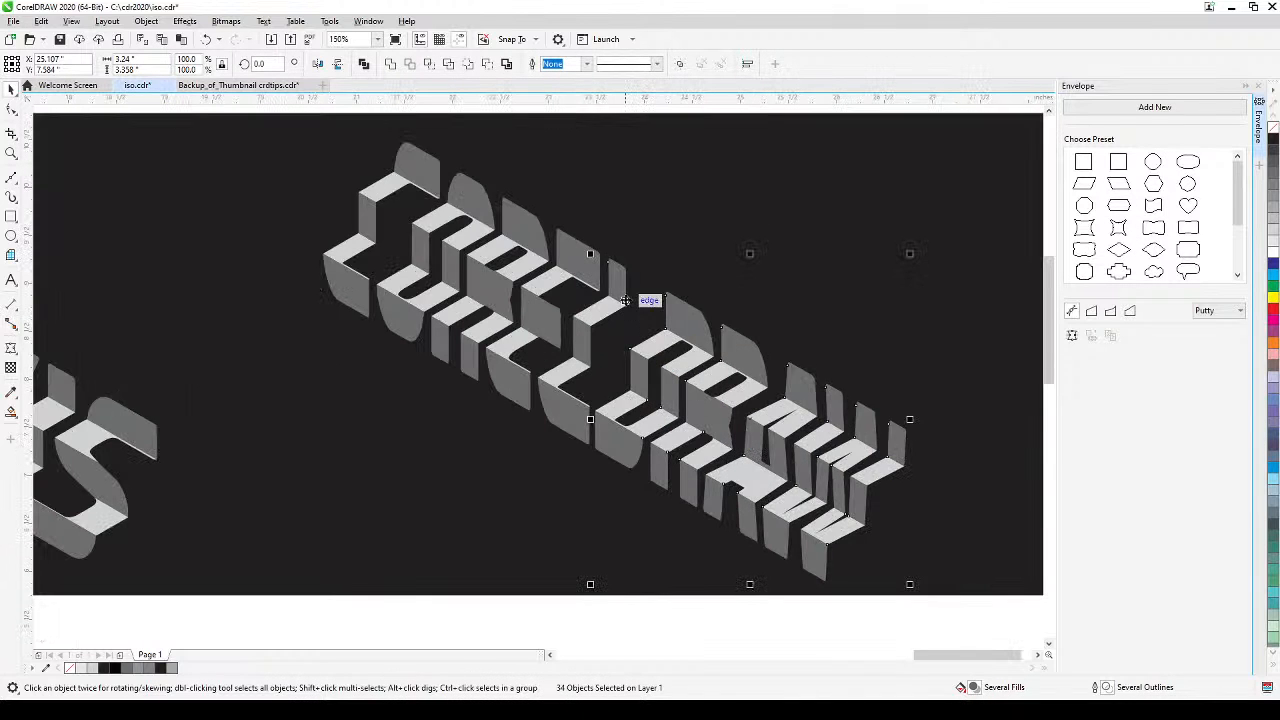
pyautogui.moveTo(795, 425); pyautogui.dragTo(906, 403)
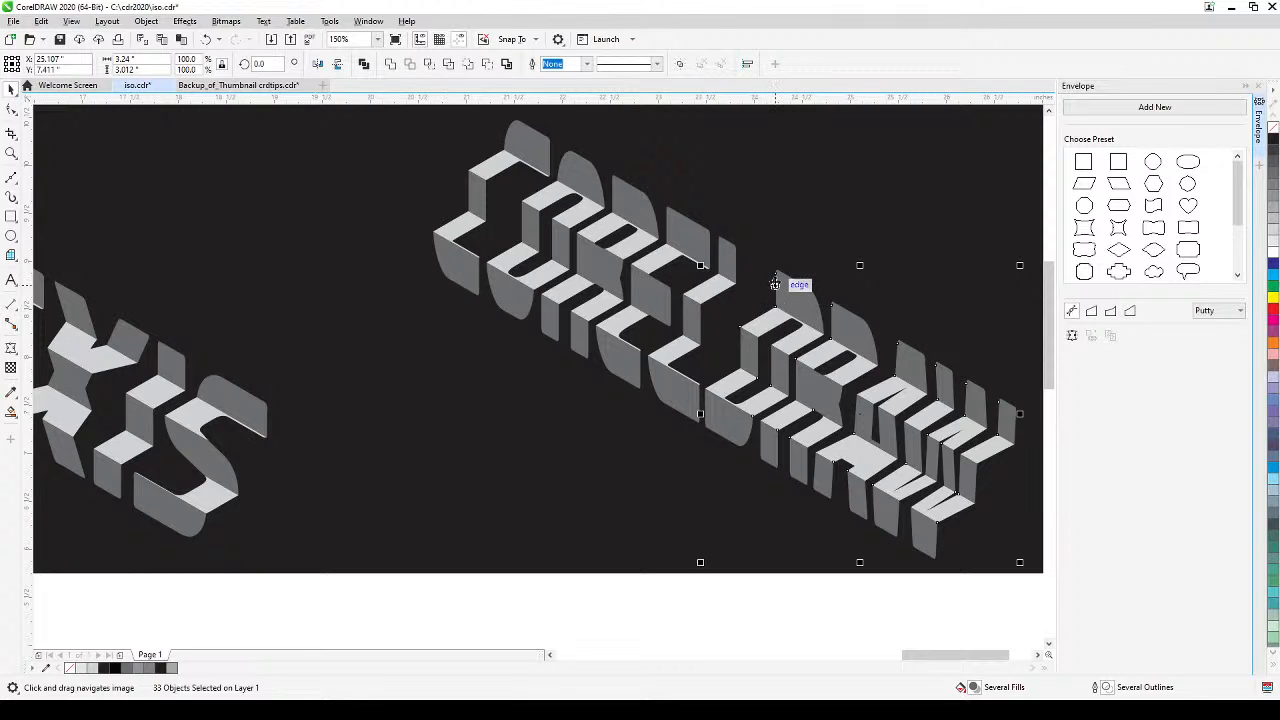
pyautogui.moveTo(777, 268)
pyautogui.mouseDown()
pyautogui.moveTo(525, 308)
pyautogui.moveTo(435, 297)
pyautogui.mouseUp()
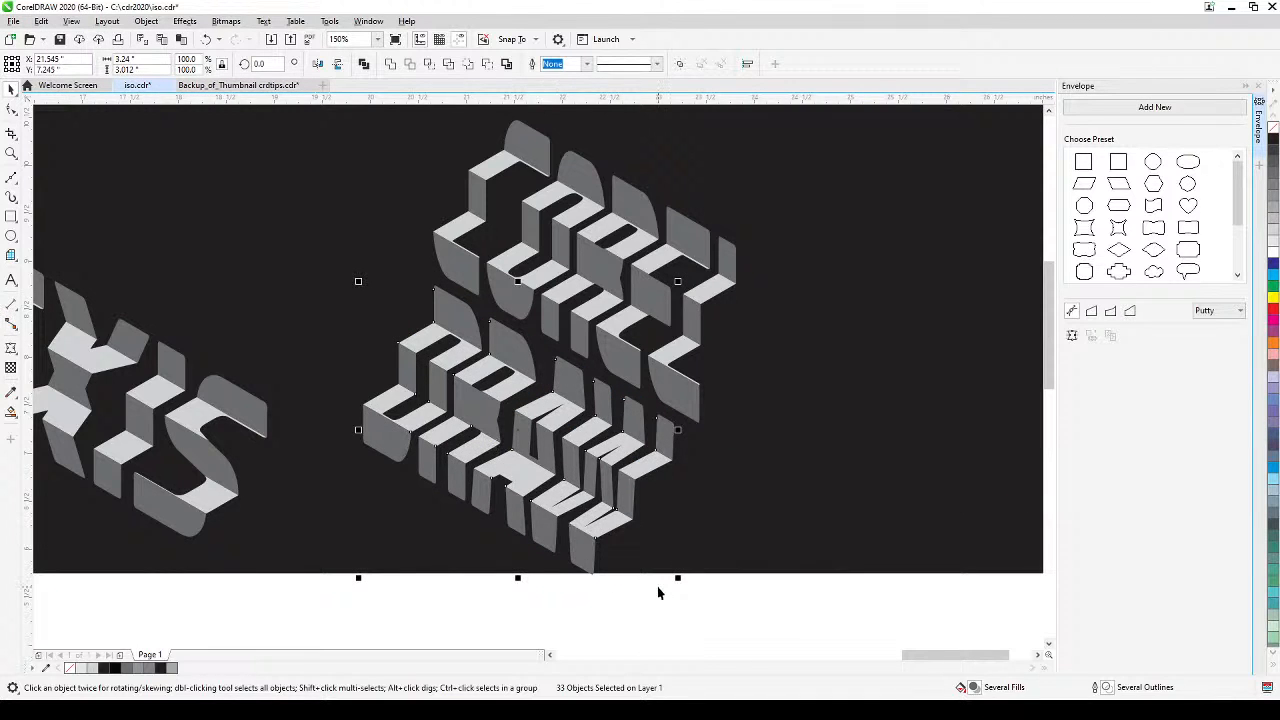
pyautogui.moveTo(662, 591); pyautogui.dragTo(689, 578)
pyautogui.click(444, 614)
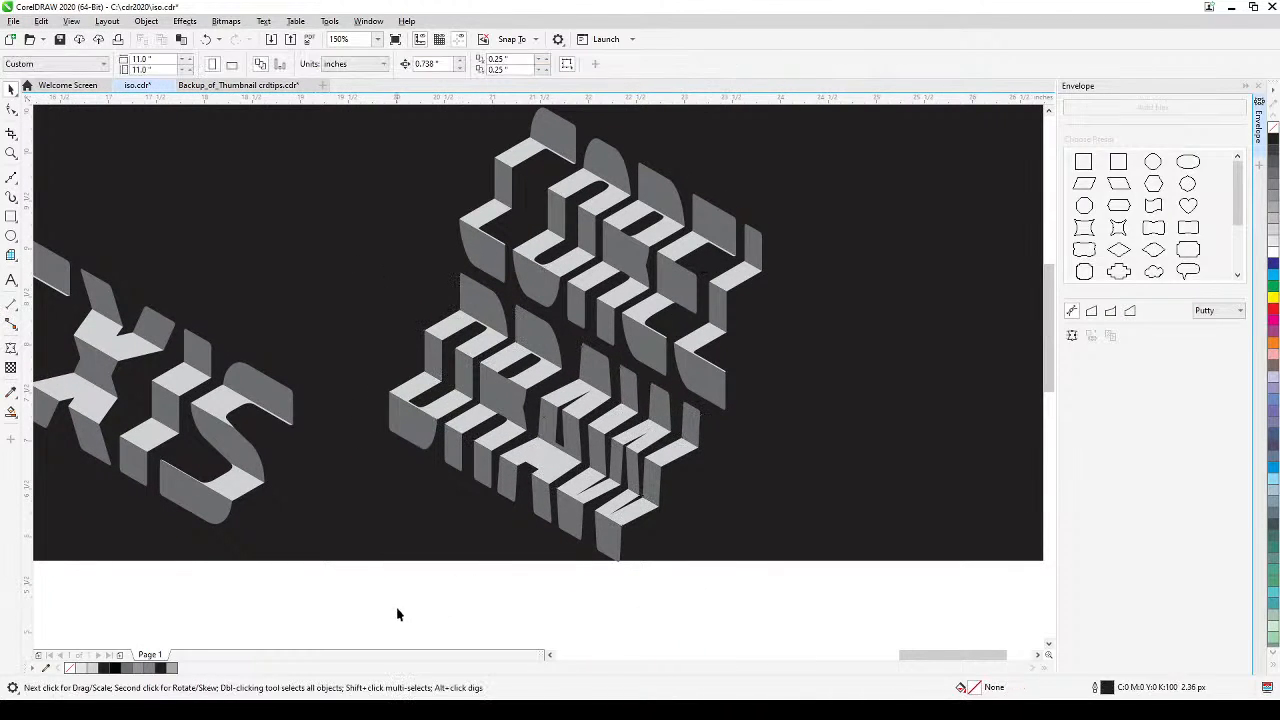
pyautogui.scroll(-1, 399, 610)
pyautogui.moveTo(416, 605); pyautogui.dragTo(509, 566)
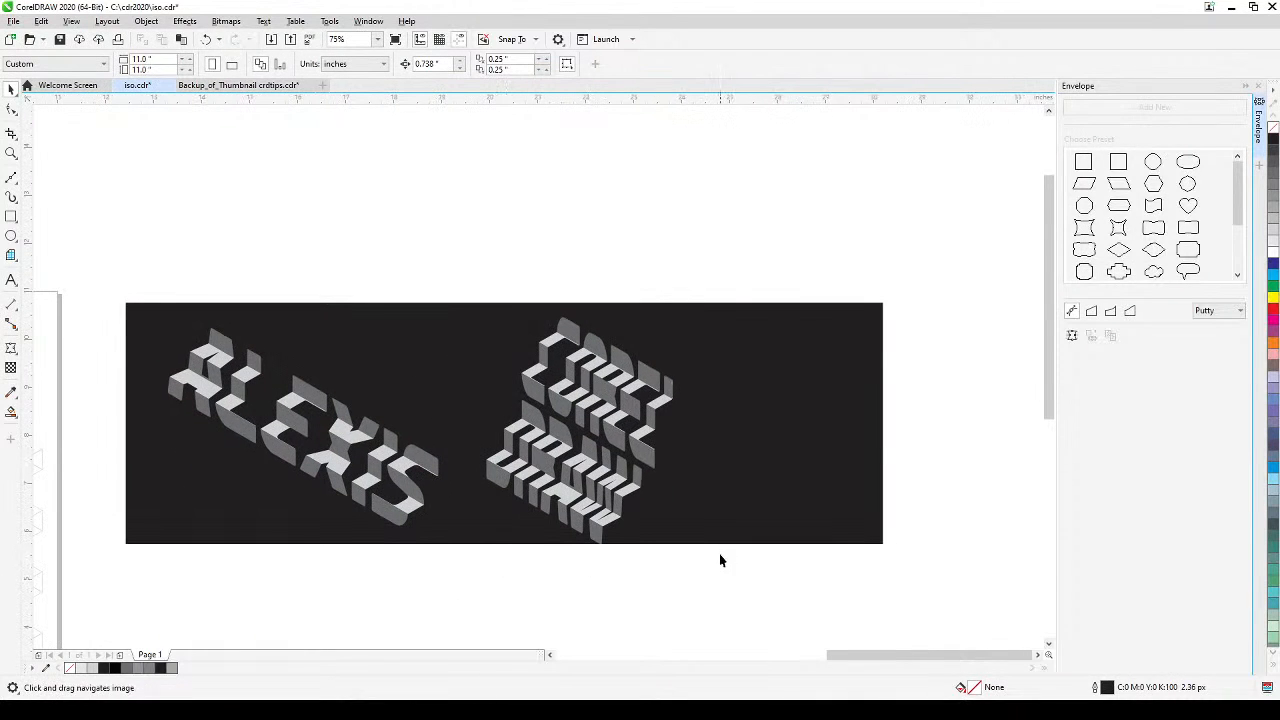
pyautogui.hotkey('ctrl', 'z')
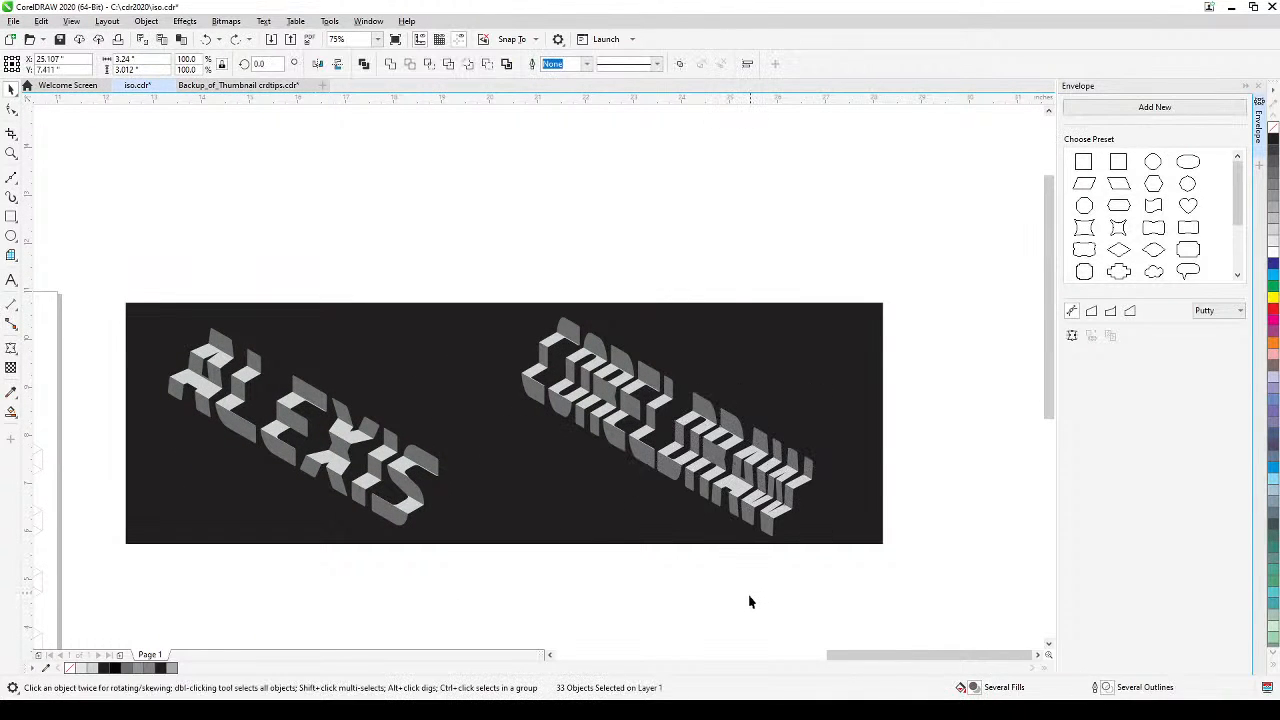
pyautogui.click(752, 603)
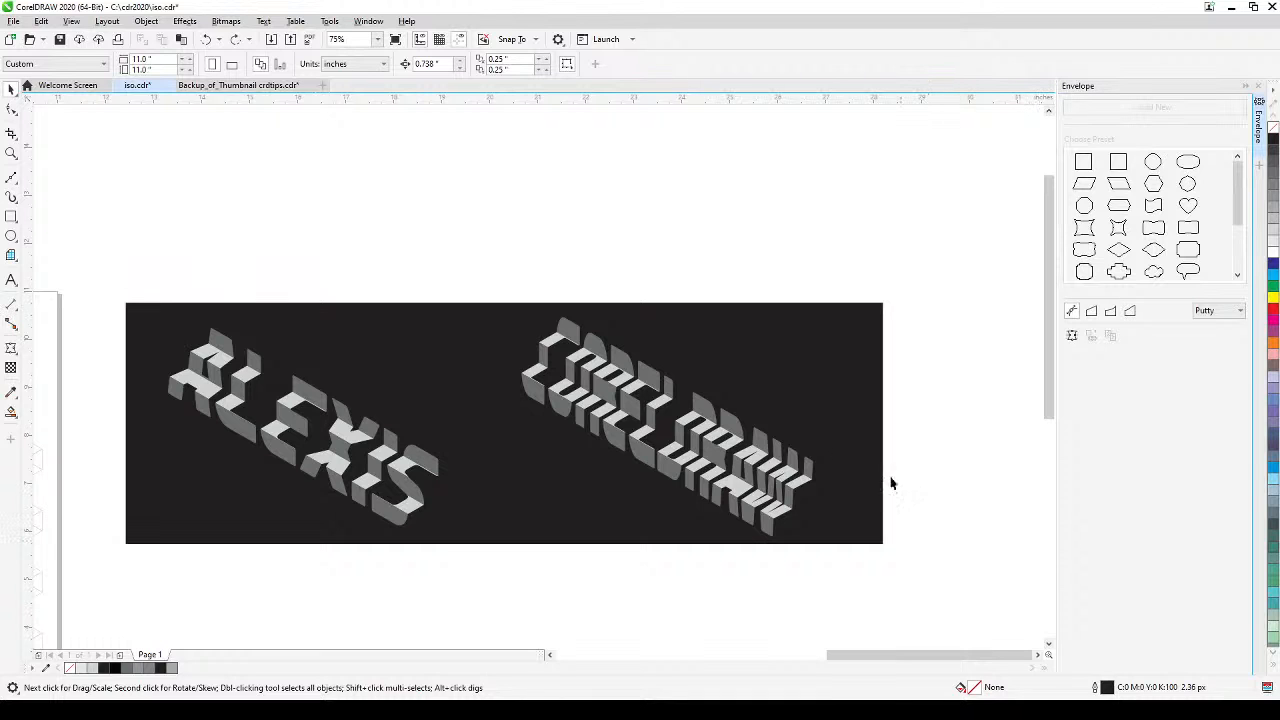
# - Collapse the Envelope docker to give the drawing area more room around the CORELDRAW lettering
pyautogui.scroll(2, 666, 474)
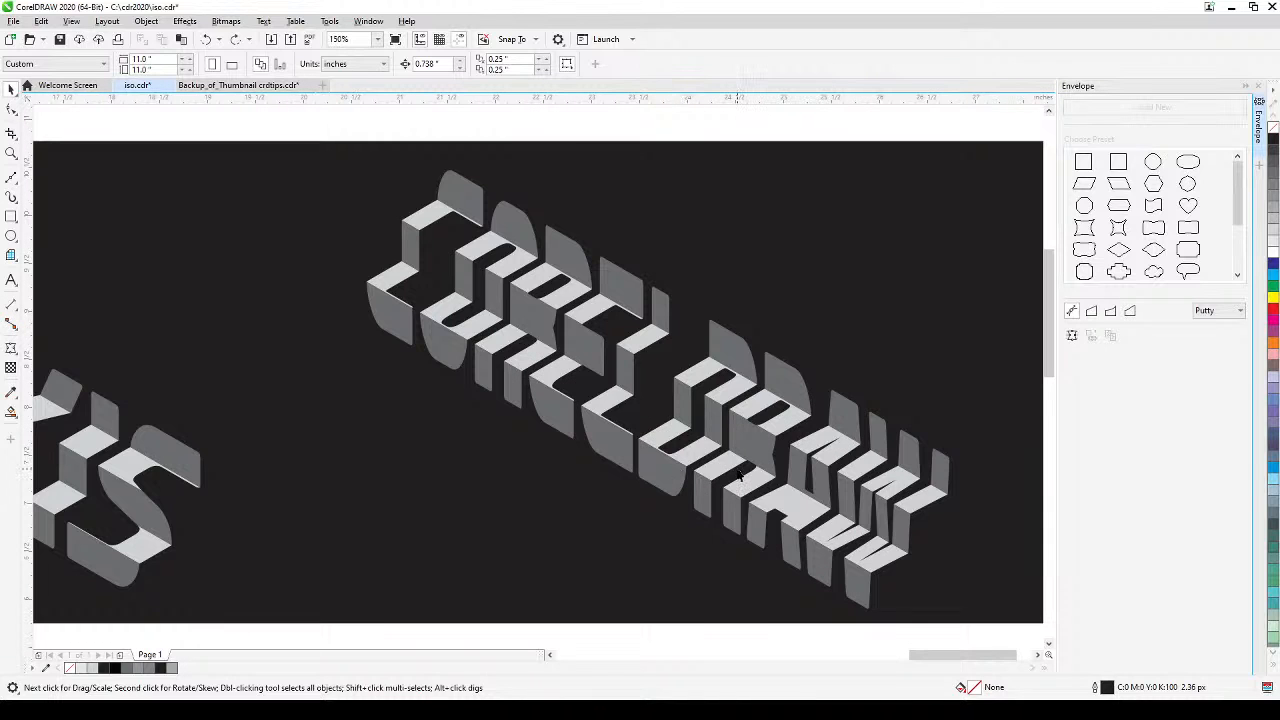
pyautogui.moveTo(740, 476); pyautogui.dragTo(716, 458)
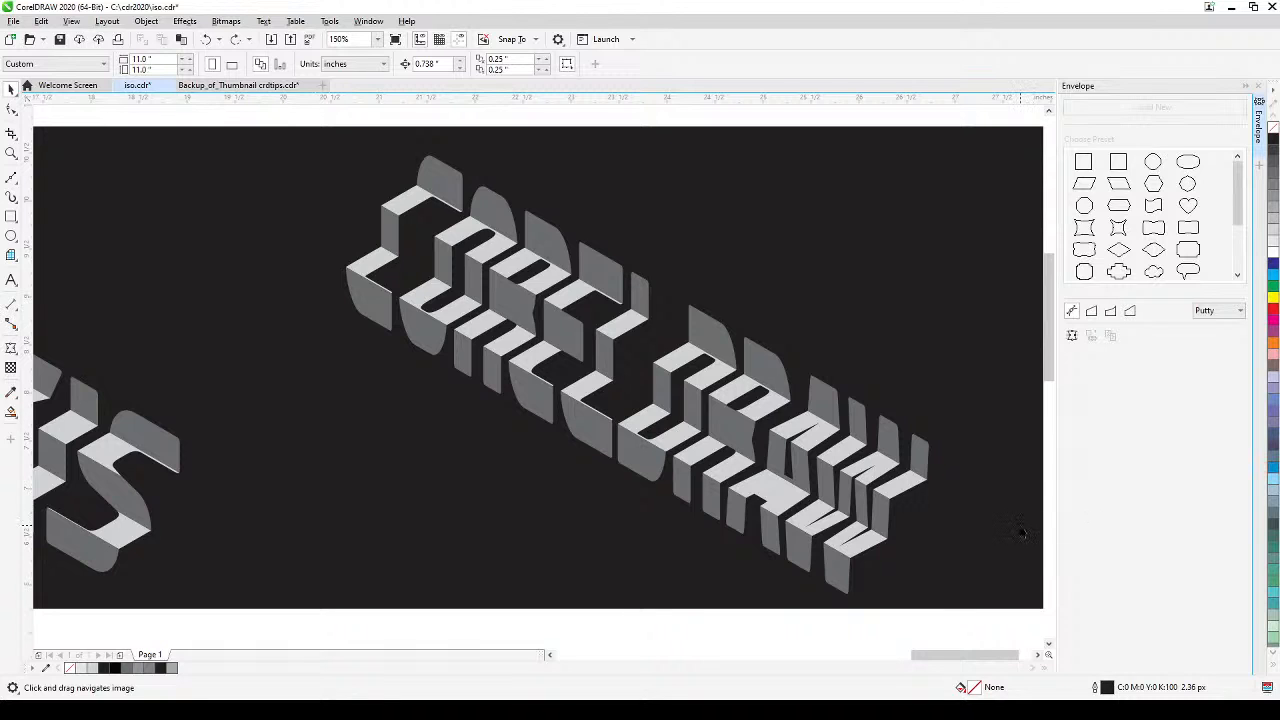
pyautogui.hscroll(2, 1020, 533)
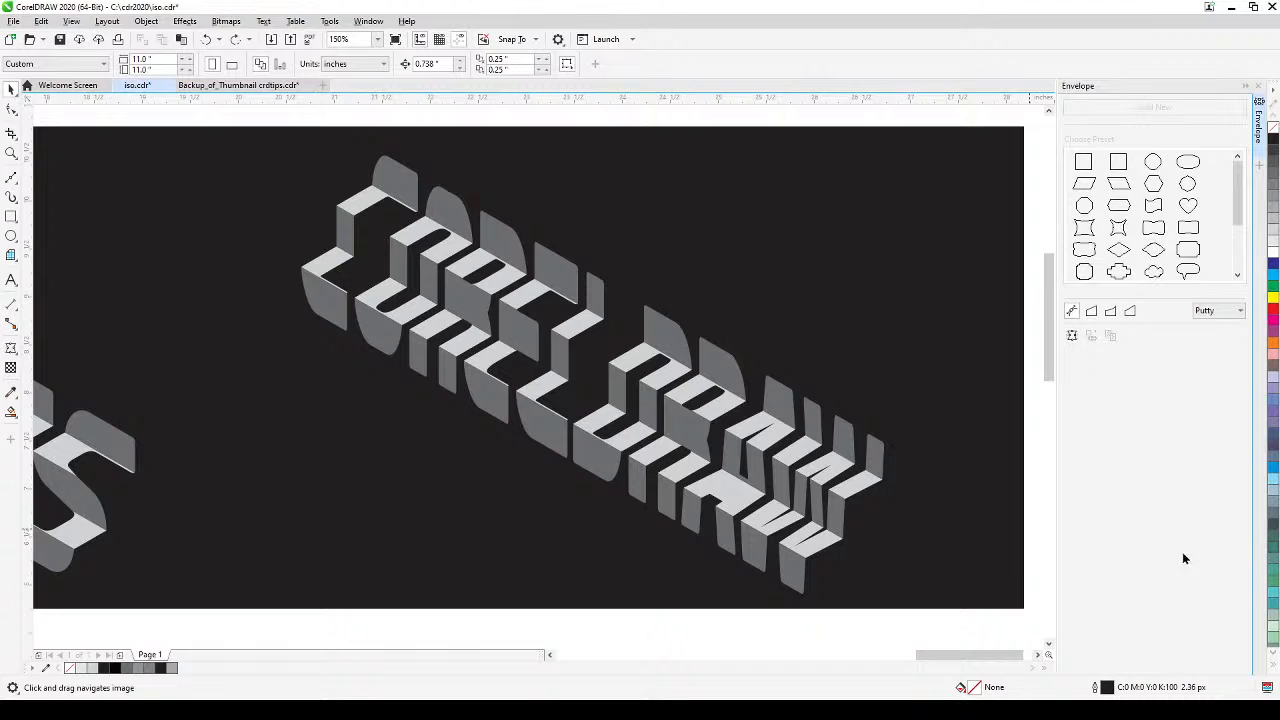
pyautogui.click(1245, 85)
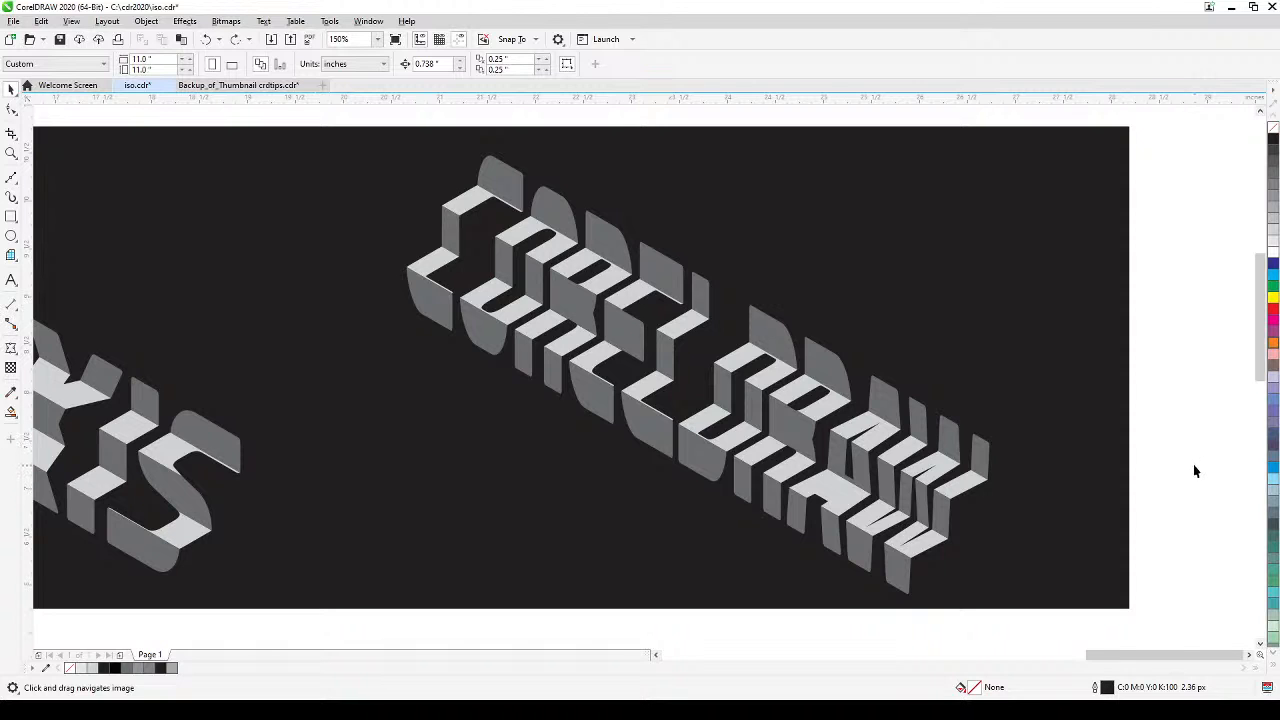
# - Move the dark background rectangle down slightly behind the ALEXIS and CORELDRAW lettering
pyautogui.moveTo(1193, 470); pyautogui.dragTo(1195, 461)
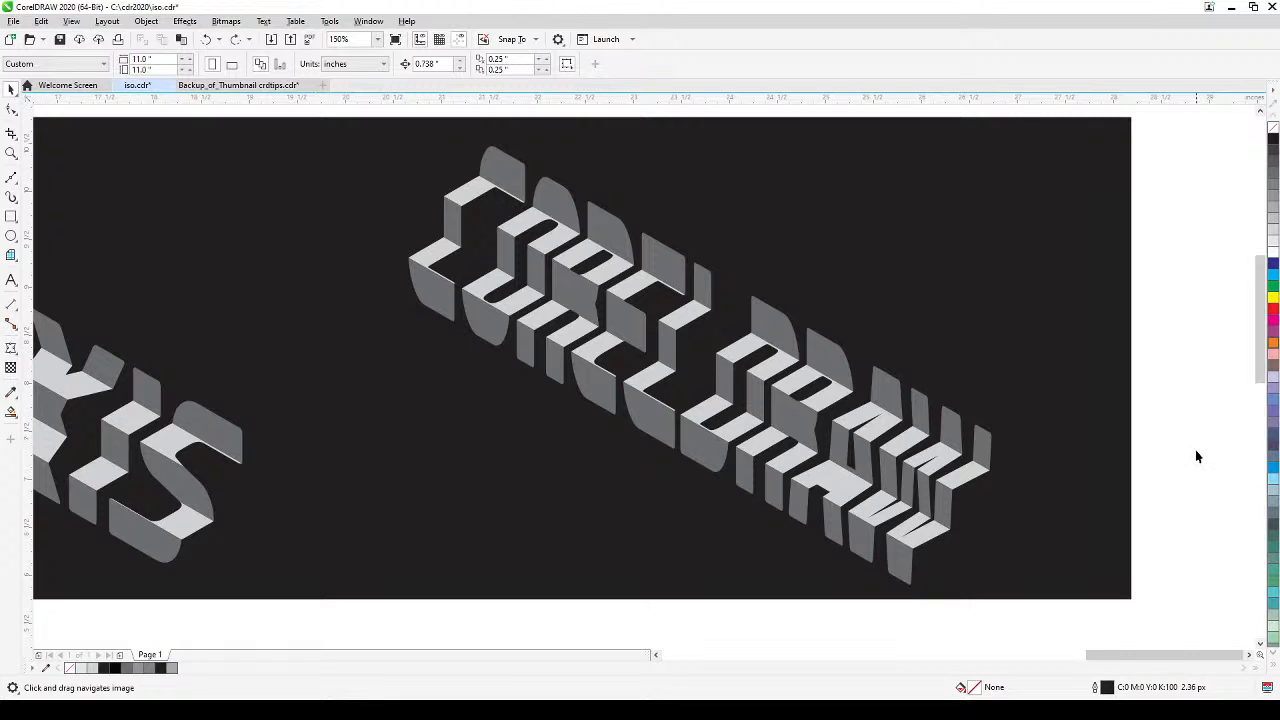
pyautogui.scroll(-2, 1108, 518)
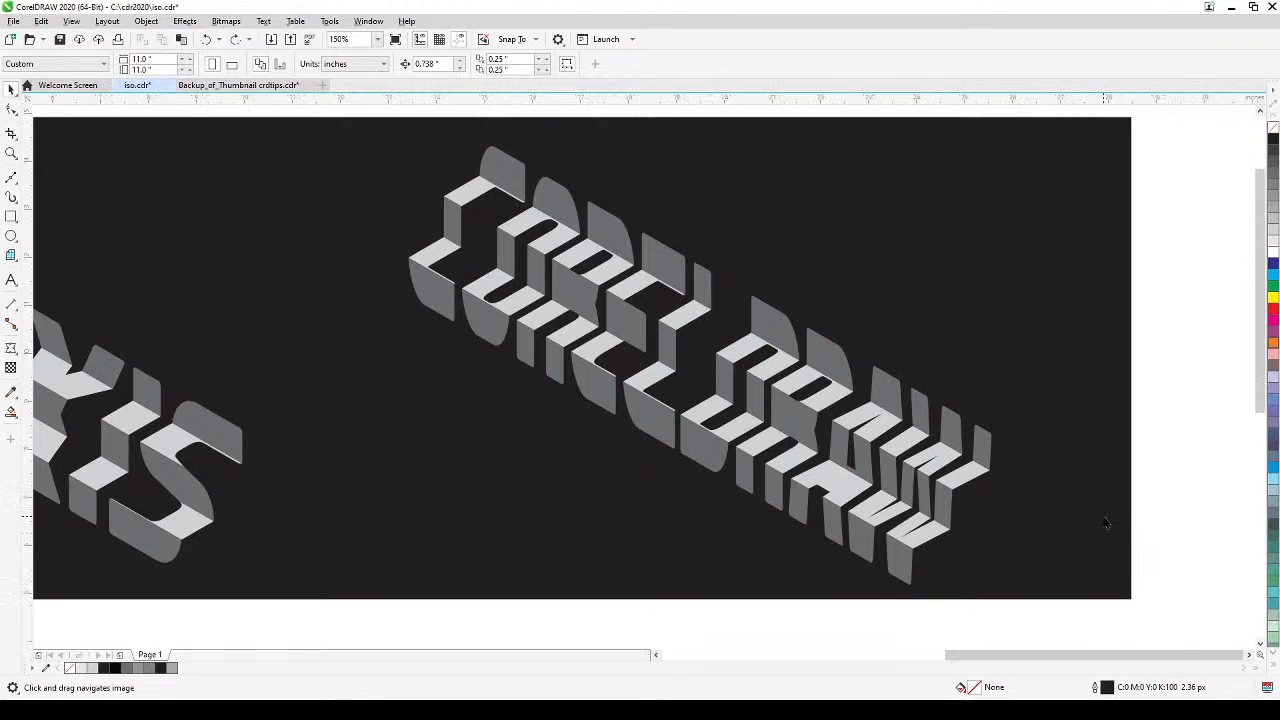
pyautogui.click(1077, 555)
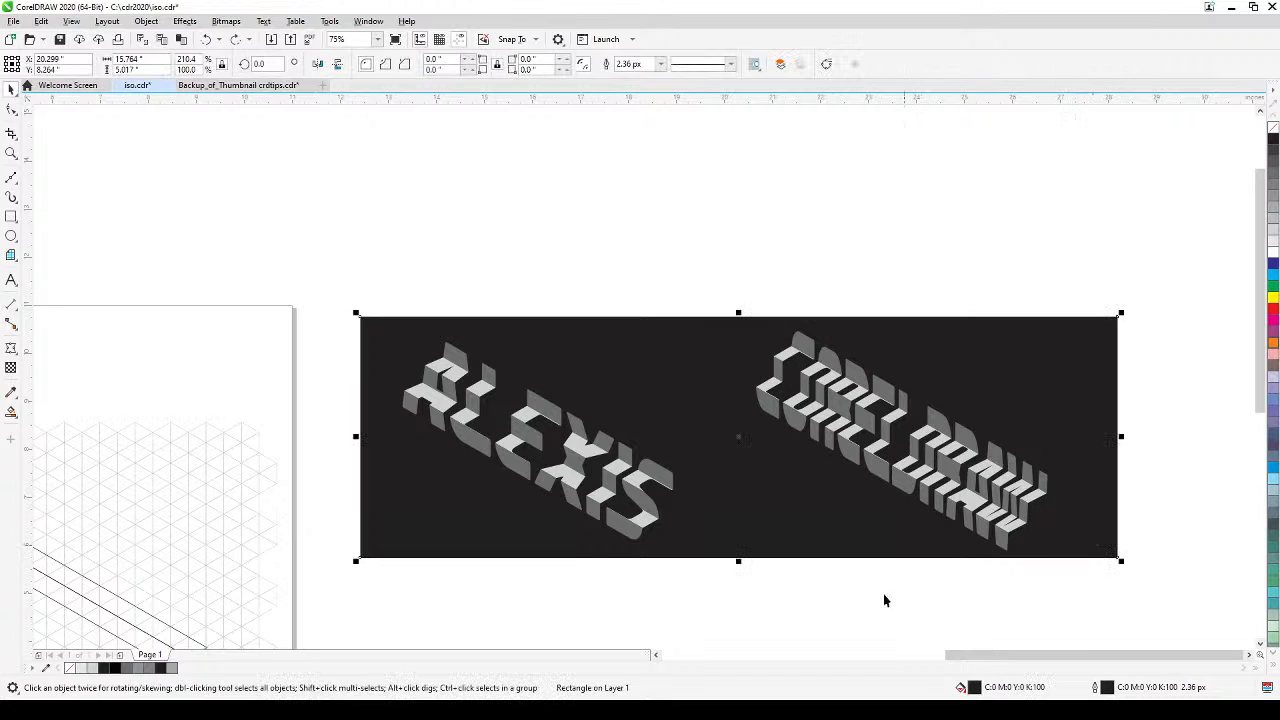
pyautogui.scroll(2, 1032, 594)
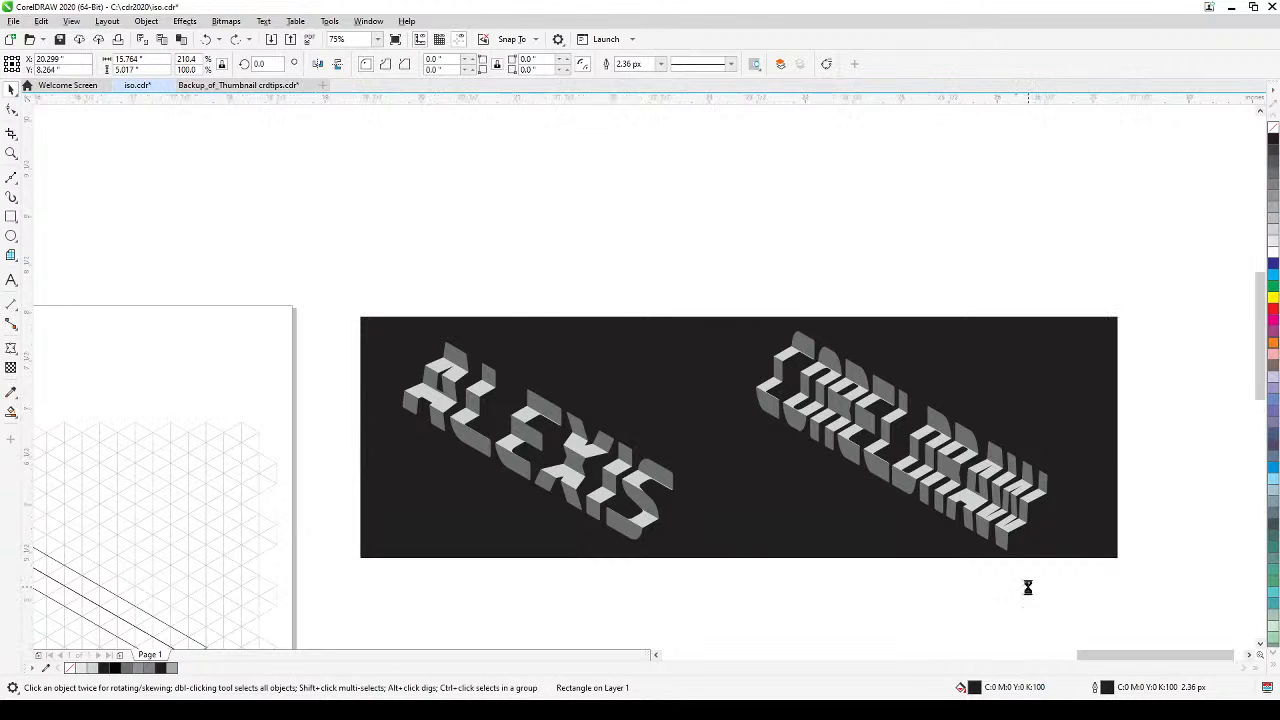
pyautogui.moveTo(1028, 594); pyautogui.dragTo(1031, 631)
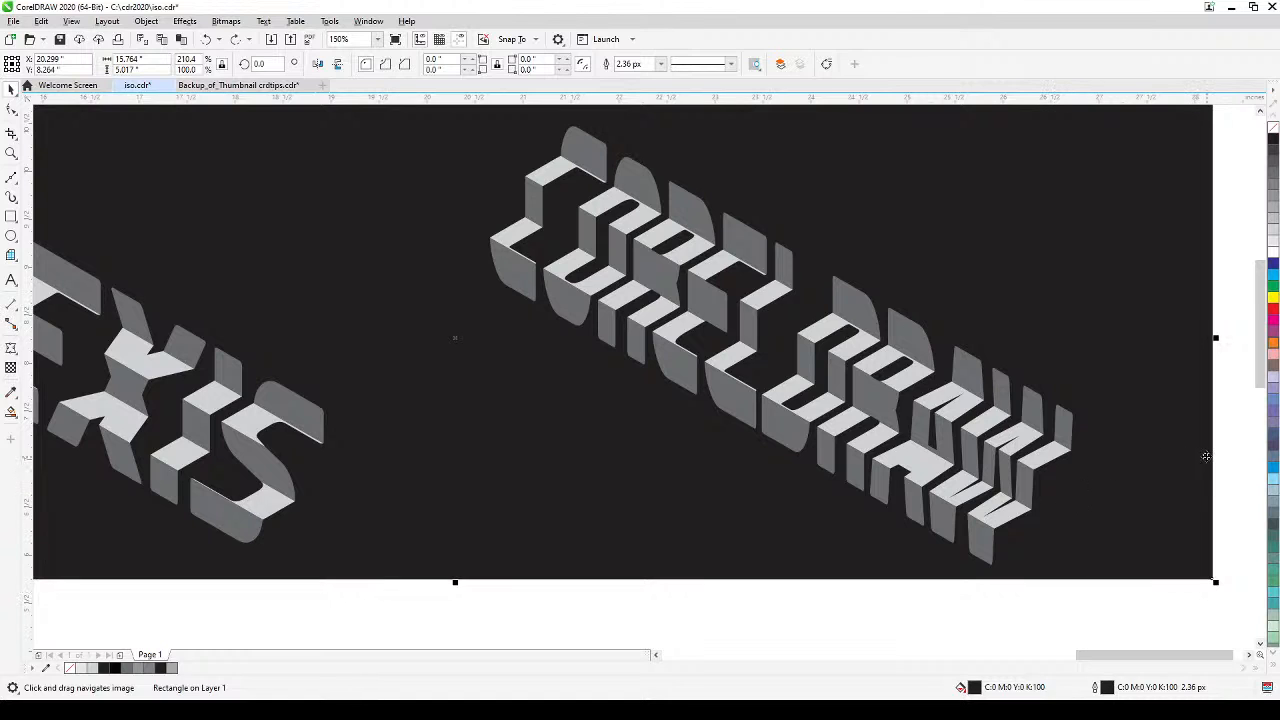
pyautogui.moveTo(1185, 473); pyautogui.dragTo(1184, 478)
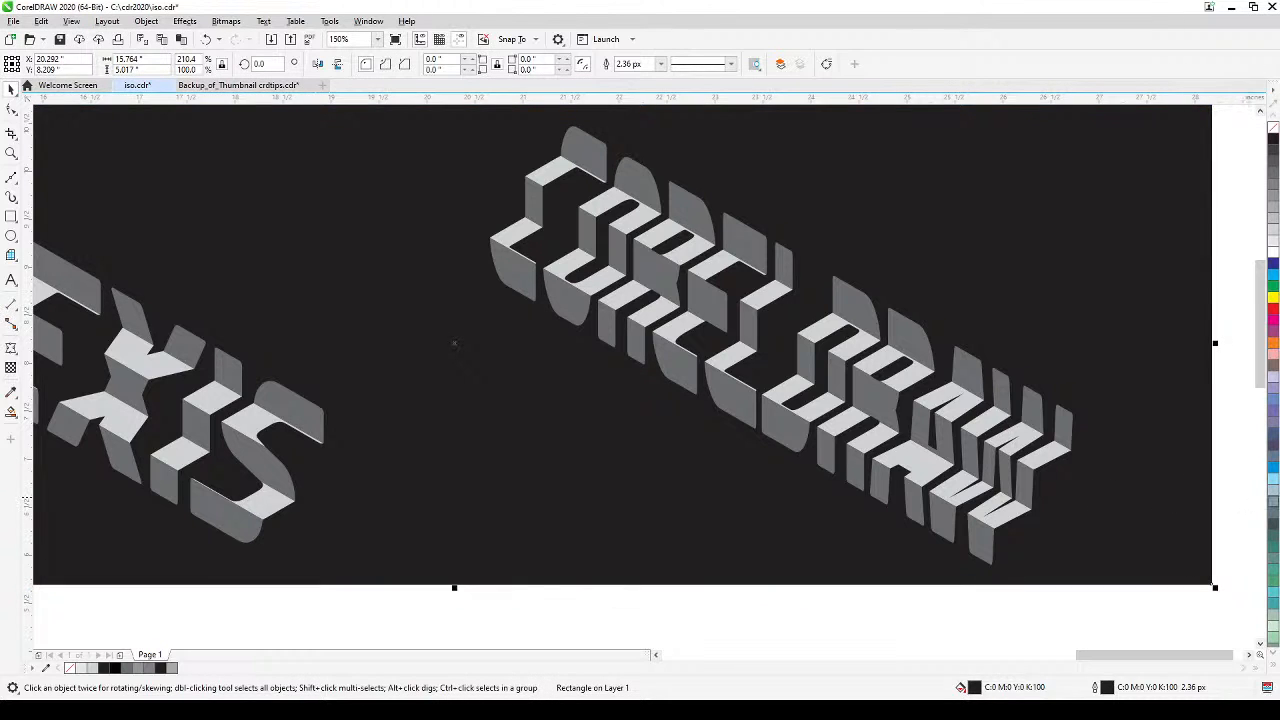